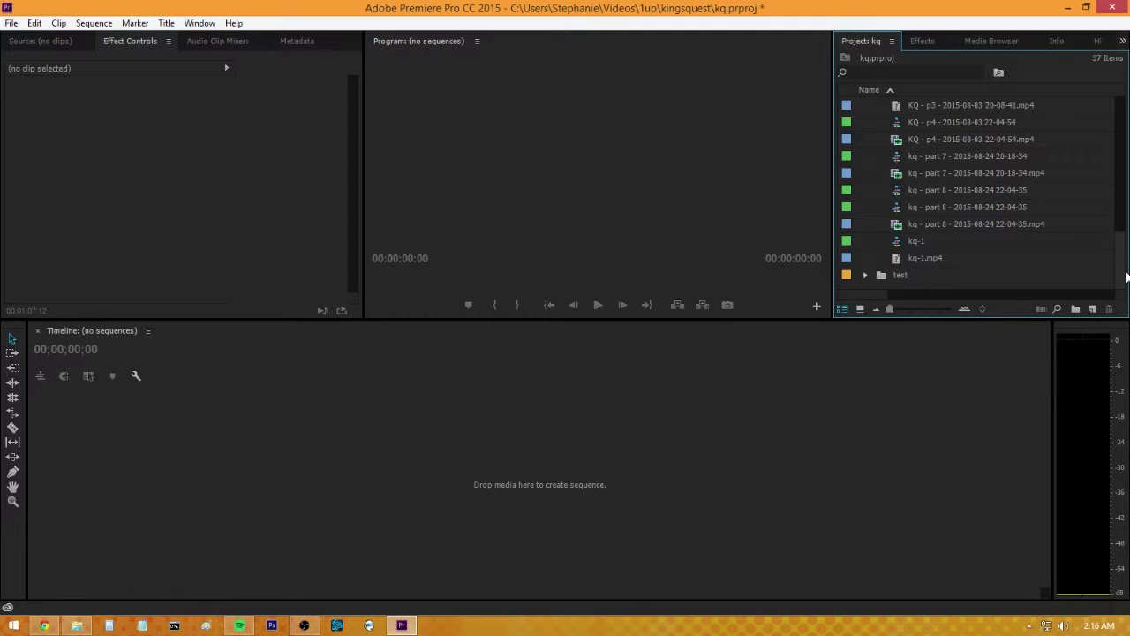
# - Examine the project's sequences and bins, including the items inside the raws bin
pyautogui.moveTo(1129, 277); pyautogui.dragTo(1129, 186)
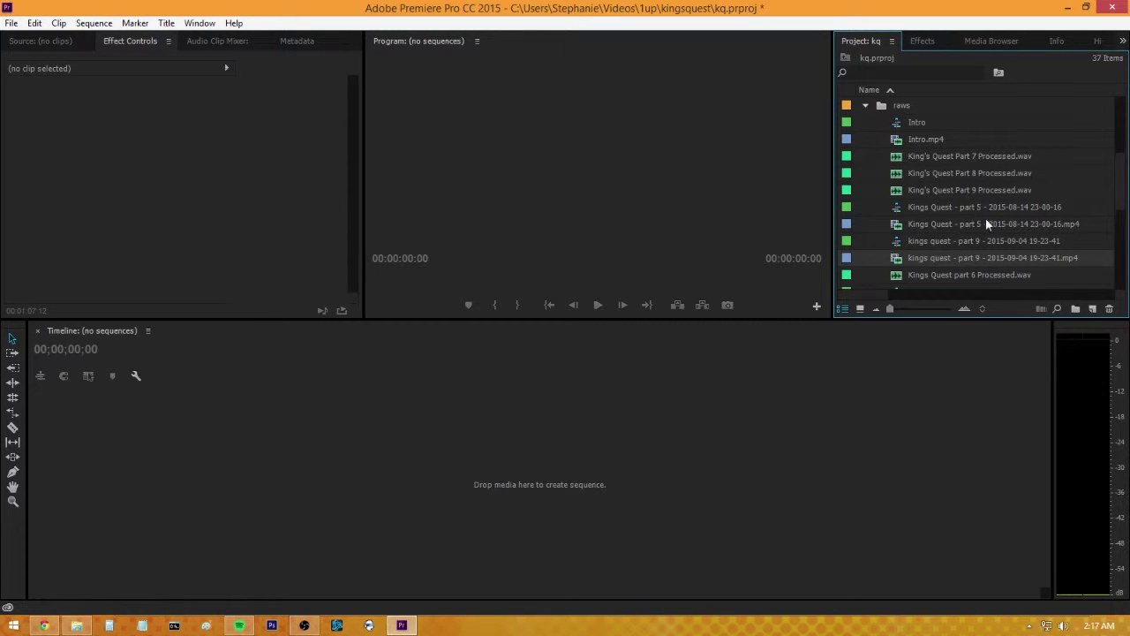
pyautogui.press('`')
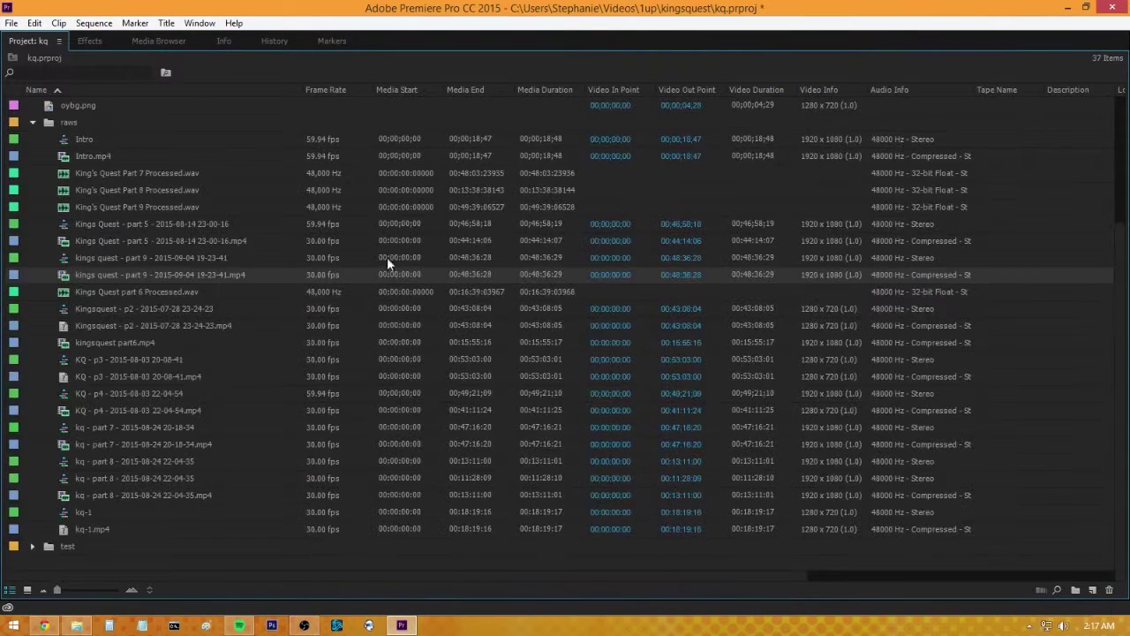
pyautogui.scroll(5, 1123, 201)
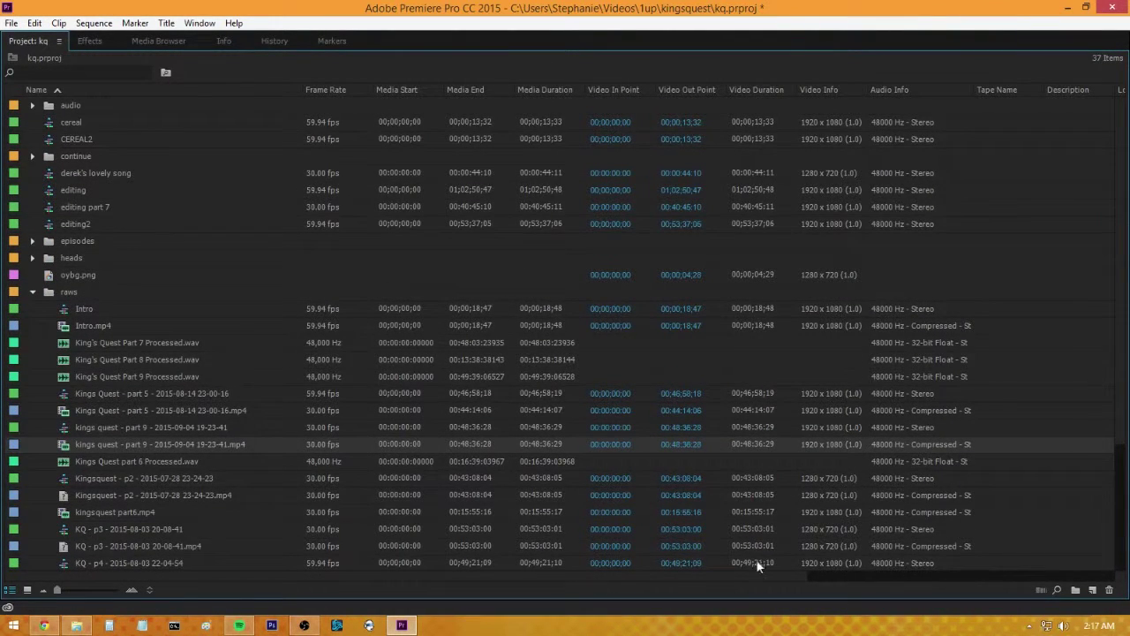
pyautogui.click(33, 292)
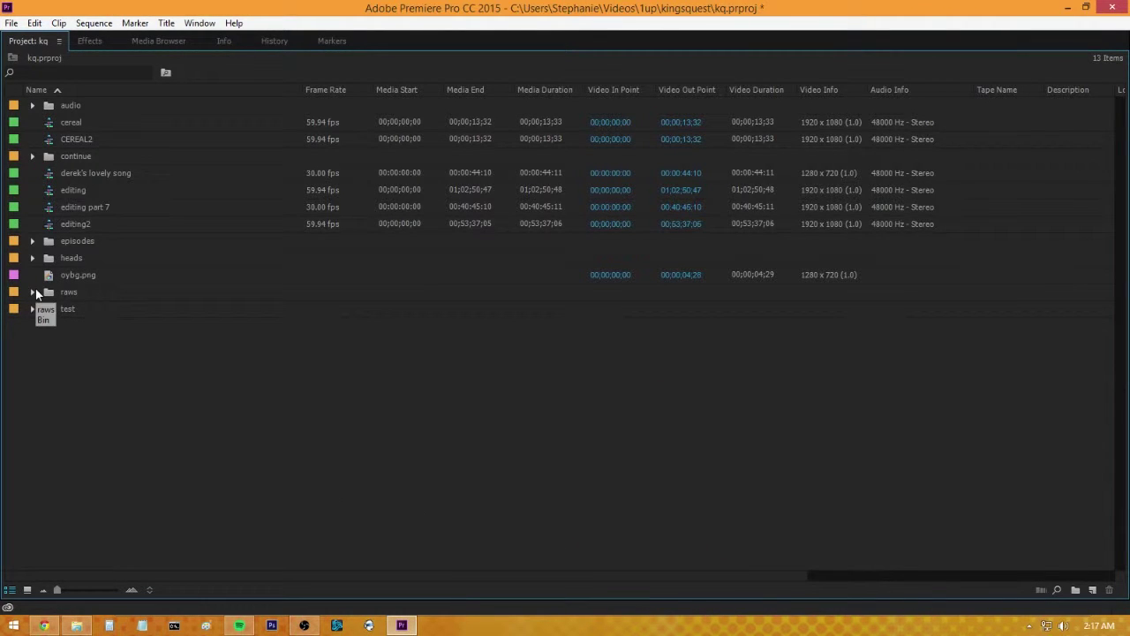
pyautogui.click(32, 291)
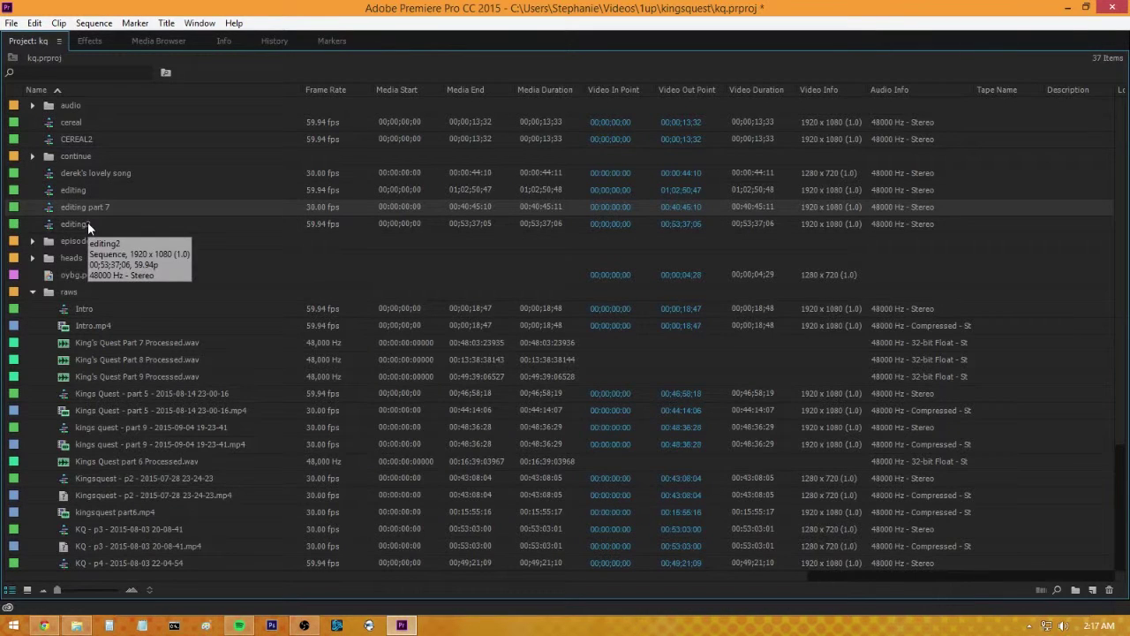
pyautogui.scroll(-3, 321, 464)
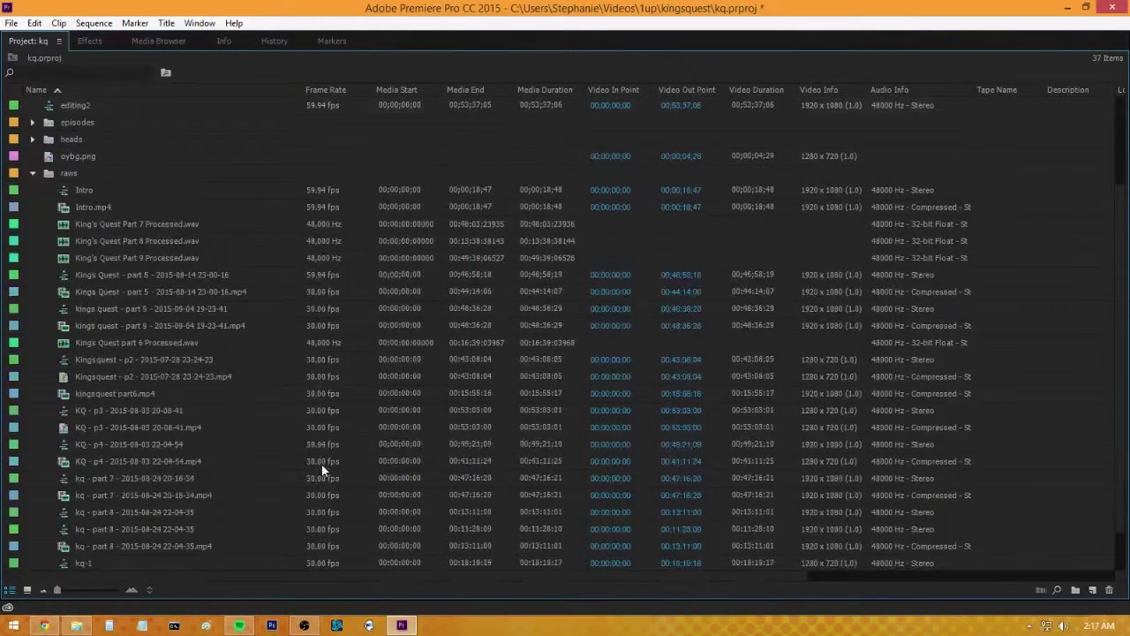
pyautogui.scroll(3, 321, 463)
pyautogui.click(33, 292)
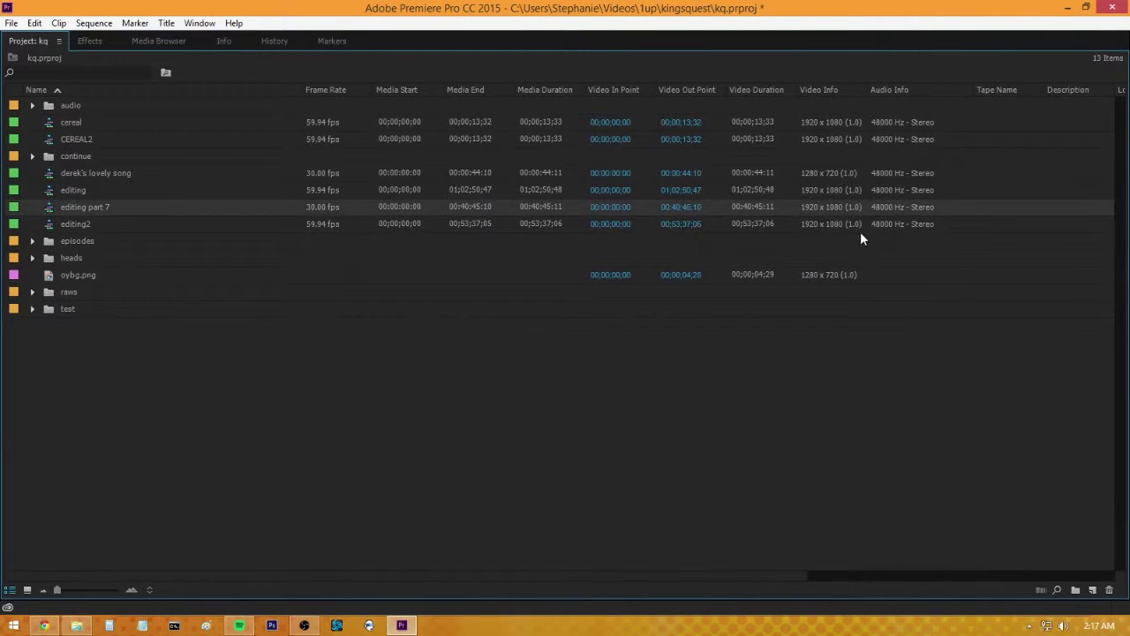
pyautogui.click(32, 292)
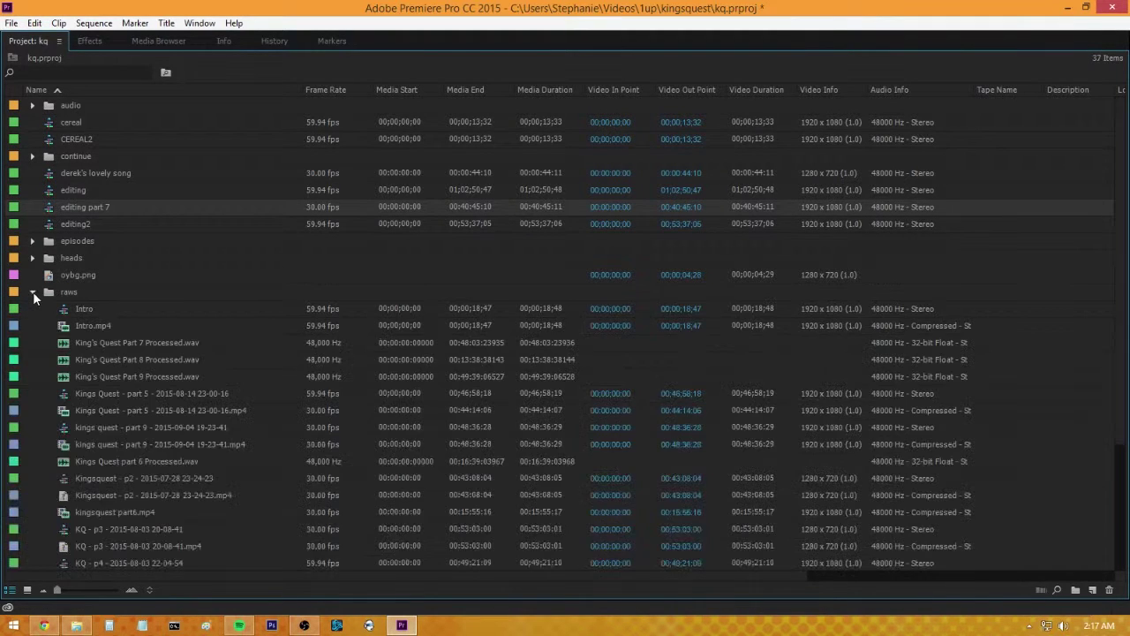
pyautogui.press('`')
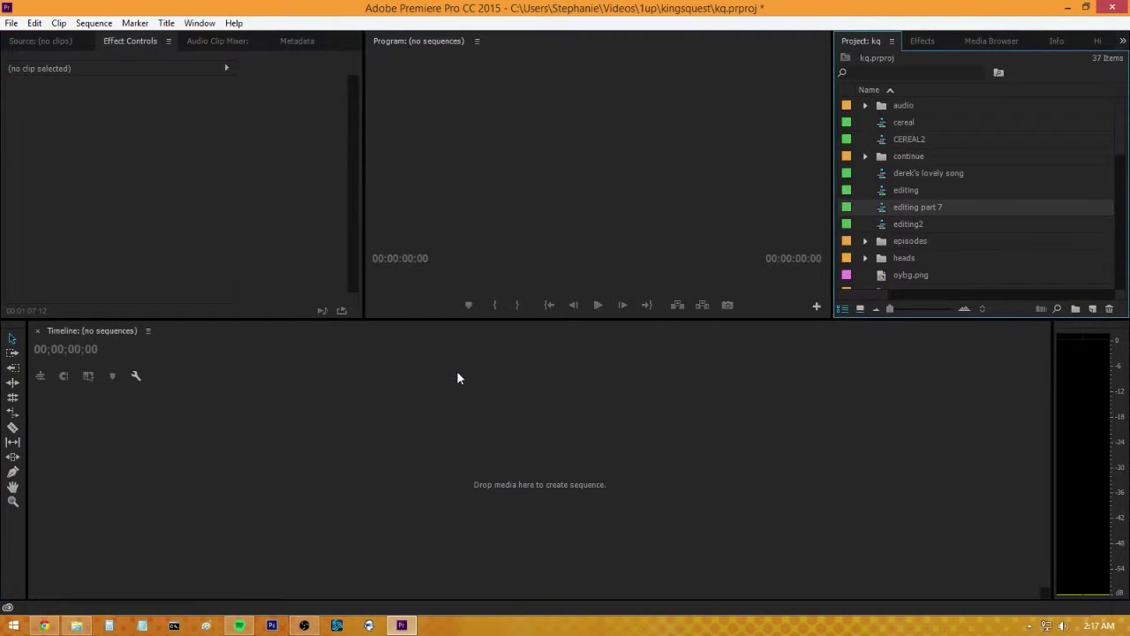
pyautogui.moveTo(1122, 120); pyautogui.dragTo(1127, 202)
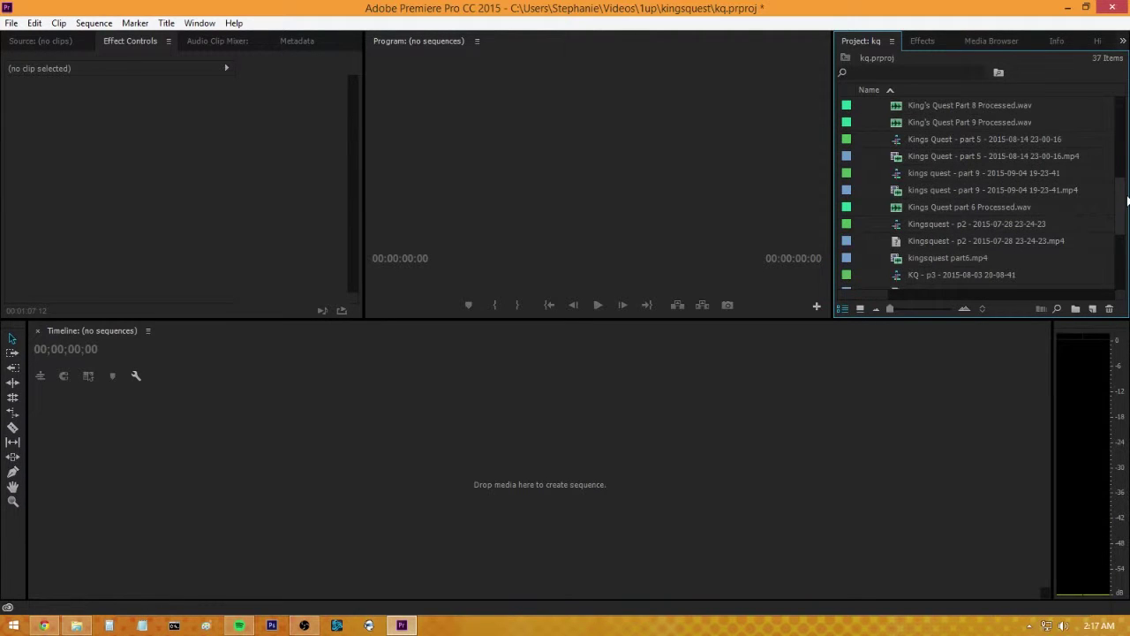
pyautogui.click(918, 191)
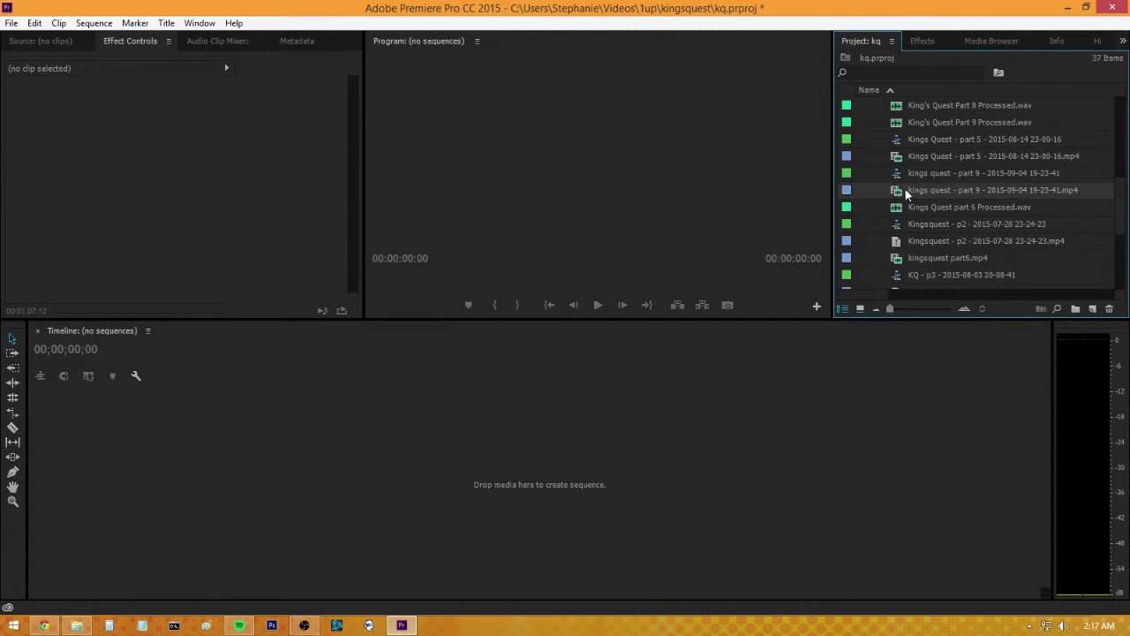
pyautogui.click(898, 174)
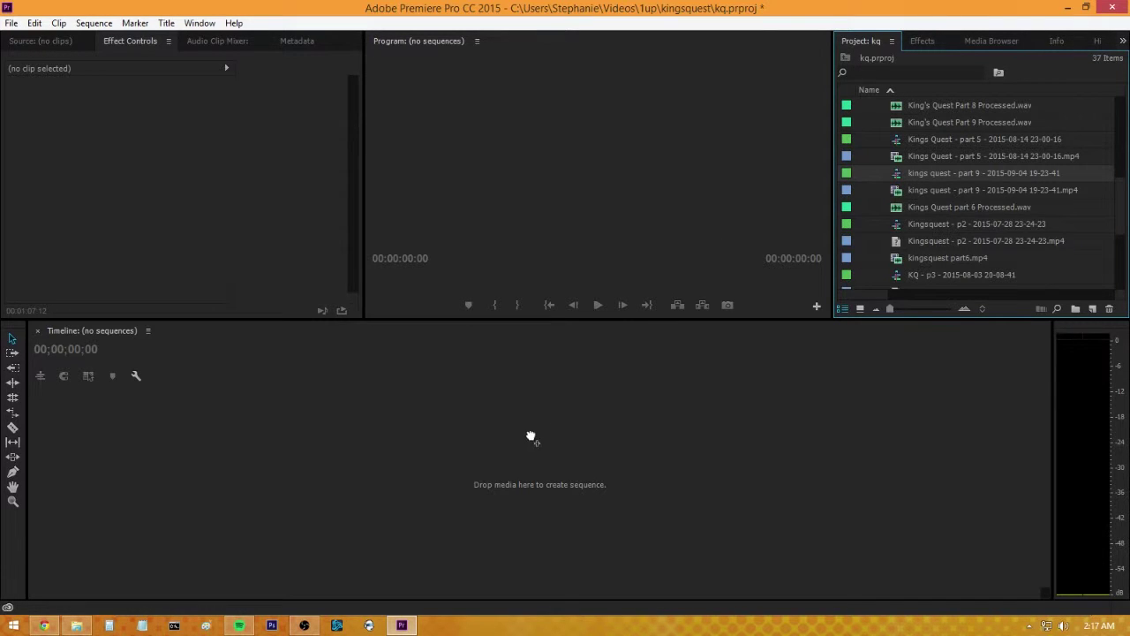
pyautogui.moveTo(531, 438); pyautogui.dragTo(516, 439)
# - Rename the newly created part 9 sequence as editing 9
pyautogui.click(983, 190)
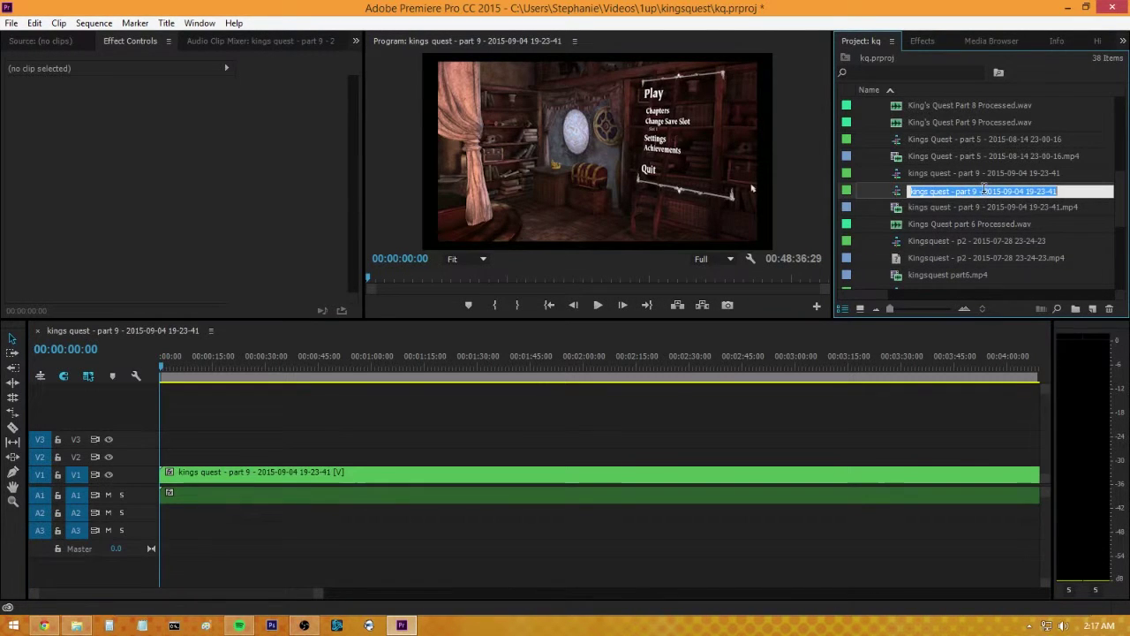
pyautogui.write('es')
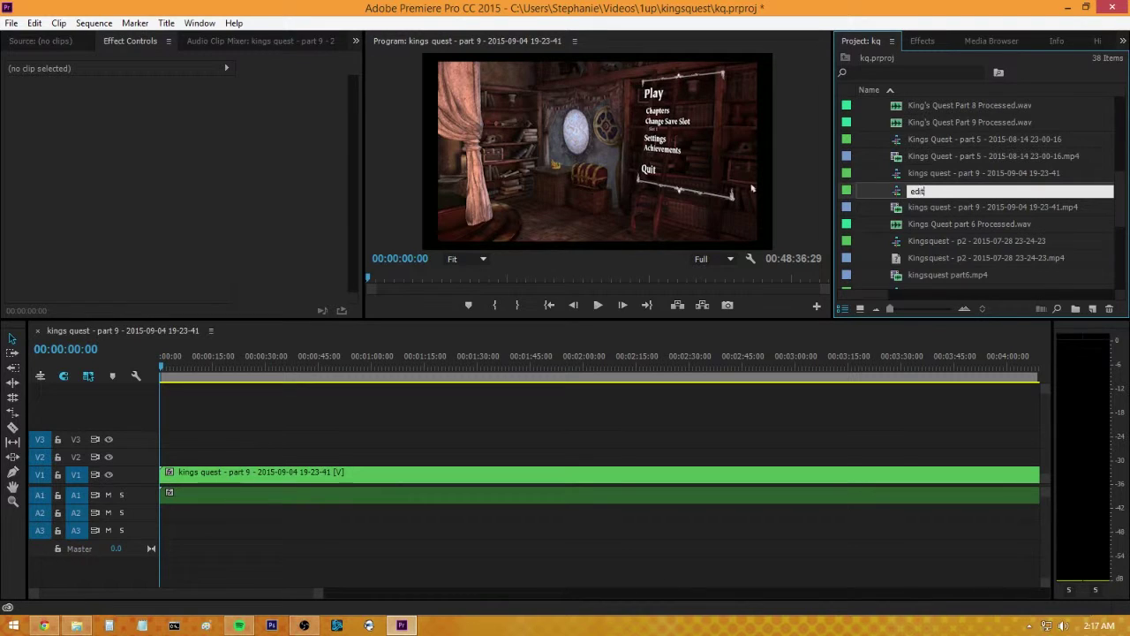
pyautogui.write('iting 9')
pyautogui.press('Tab')
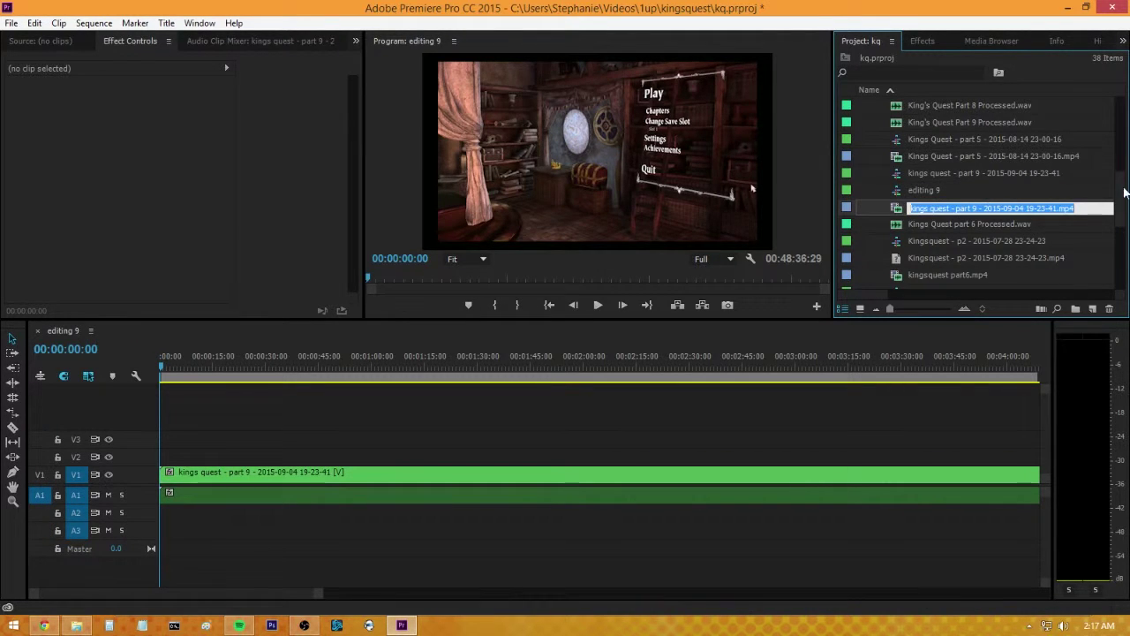
# - Move the editing 9 sequence out of the raws bin to the project's top level, beside the other editing sequences
pyautogui.moveTo(1125, 190); pyautogui.dragTo(1125, 180)
pyautogui.click(897, 253)
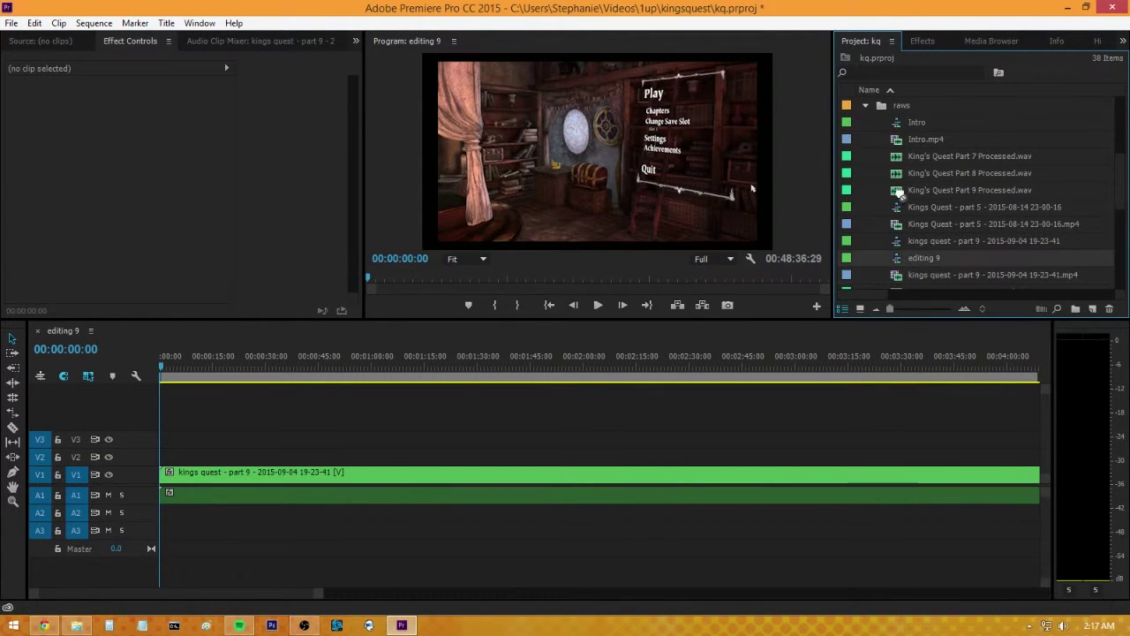
pyautogui.press('`')
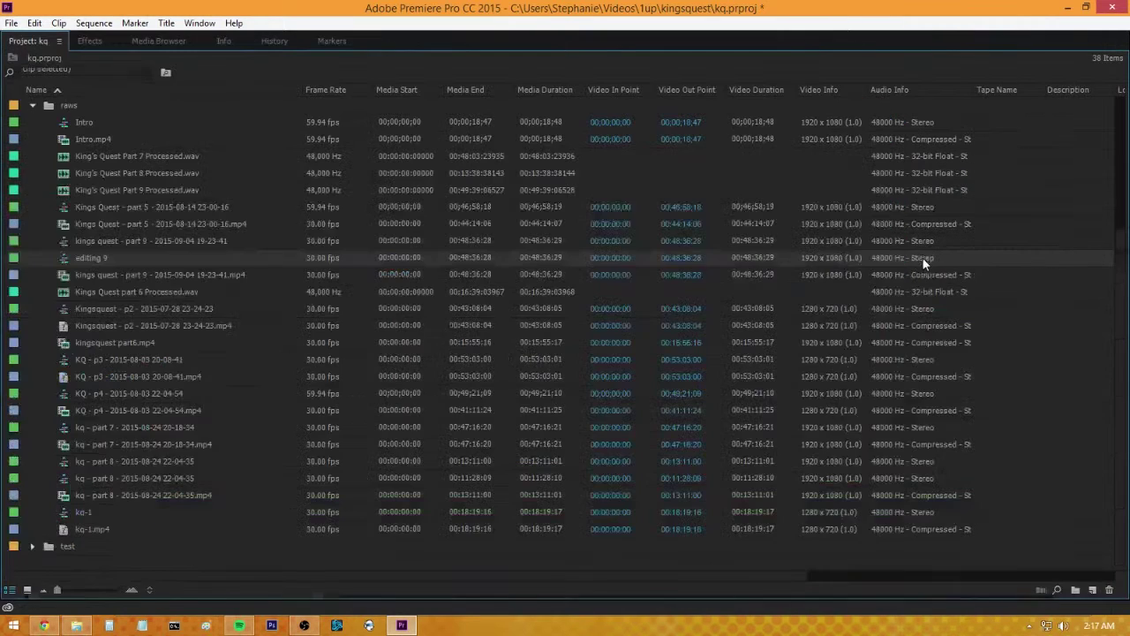
pyautogui.scroll(3, 178, 269)
pyautogui.scroll(2, 180, 279)
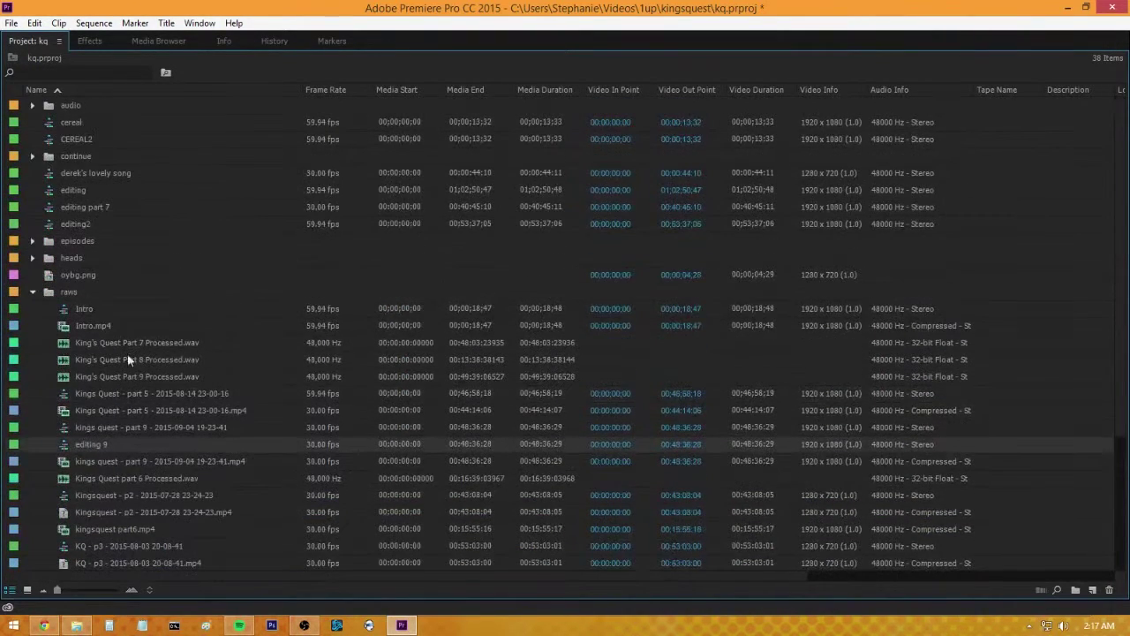
pyautogui.moveTo(102, 240); pyautogui.dragTo(99, 212)
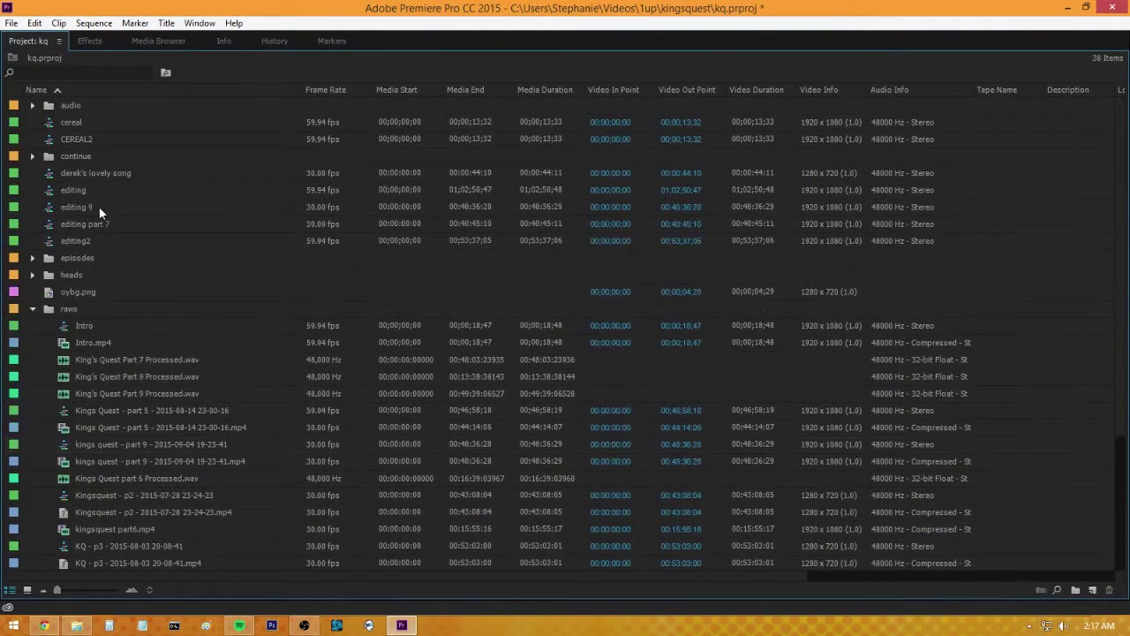
pyautogui.scroll(-3, 291, 386)
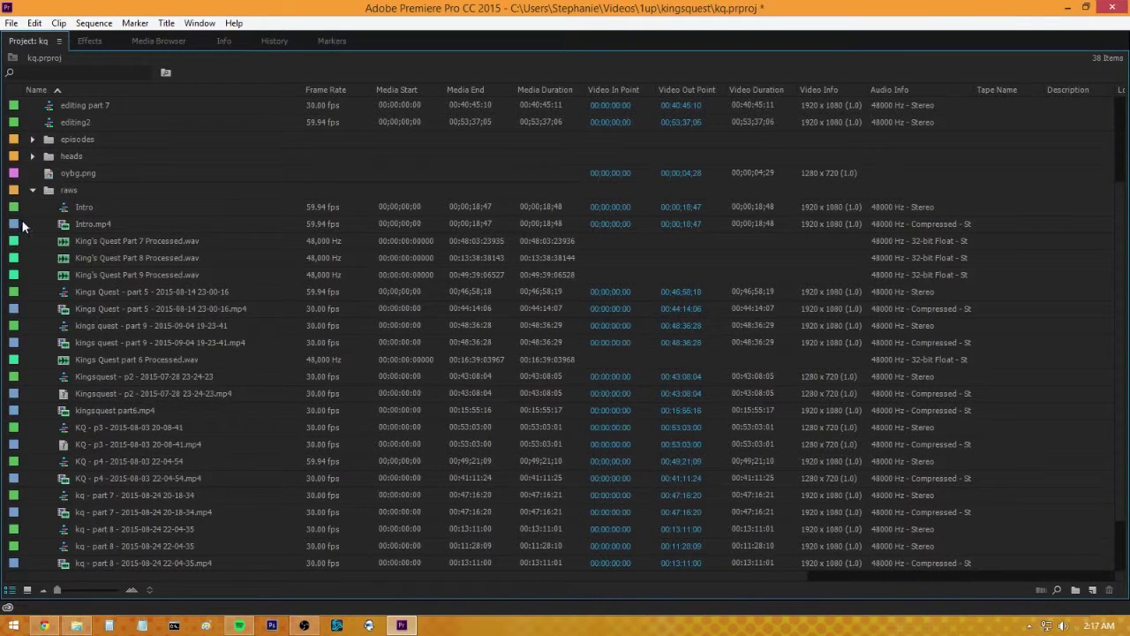
pyautogui.press('`')
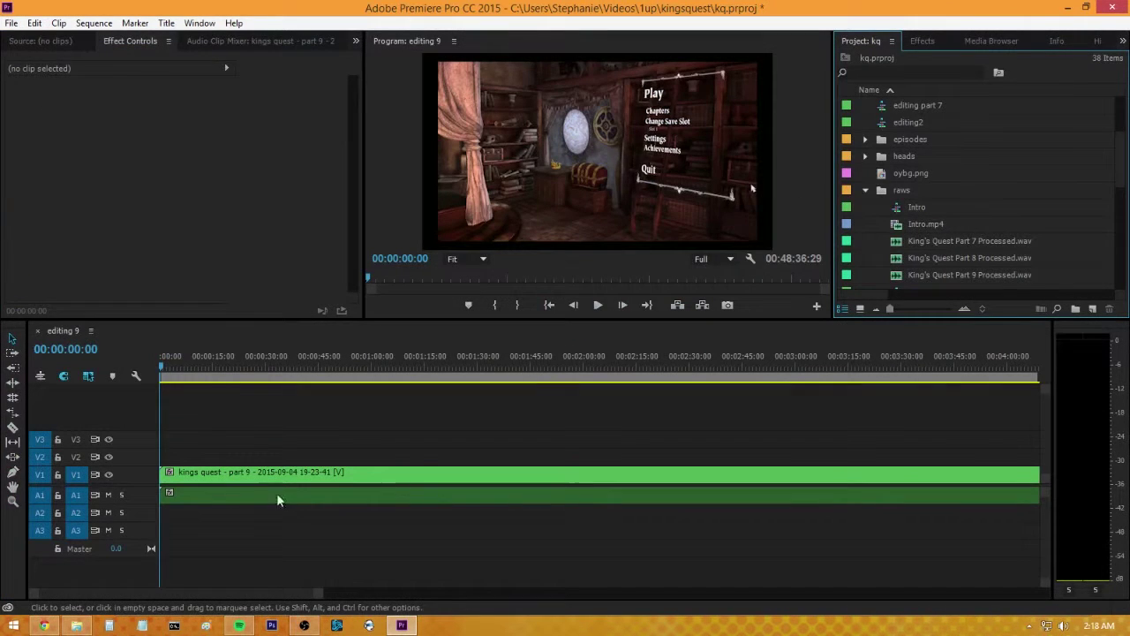
# - Shift the gameplay clip to about 00:01:15 on V2 and place King's Quest Part 9 Processed.wav on A2 at about 00:00:45
pyautogui.moveTo(191, 473); pyautogui.dragTo(457, 465)
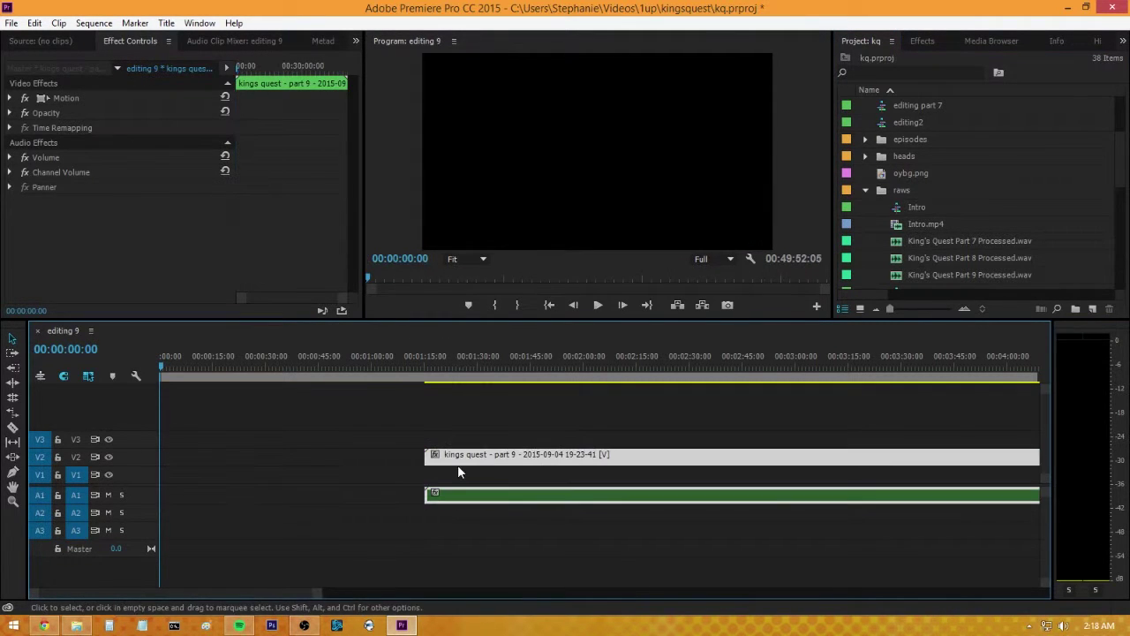
pyautogui.click(958, 245)
pyautogui.scroll(-3, 958, 245)
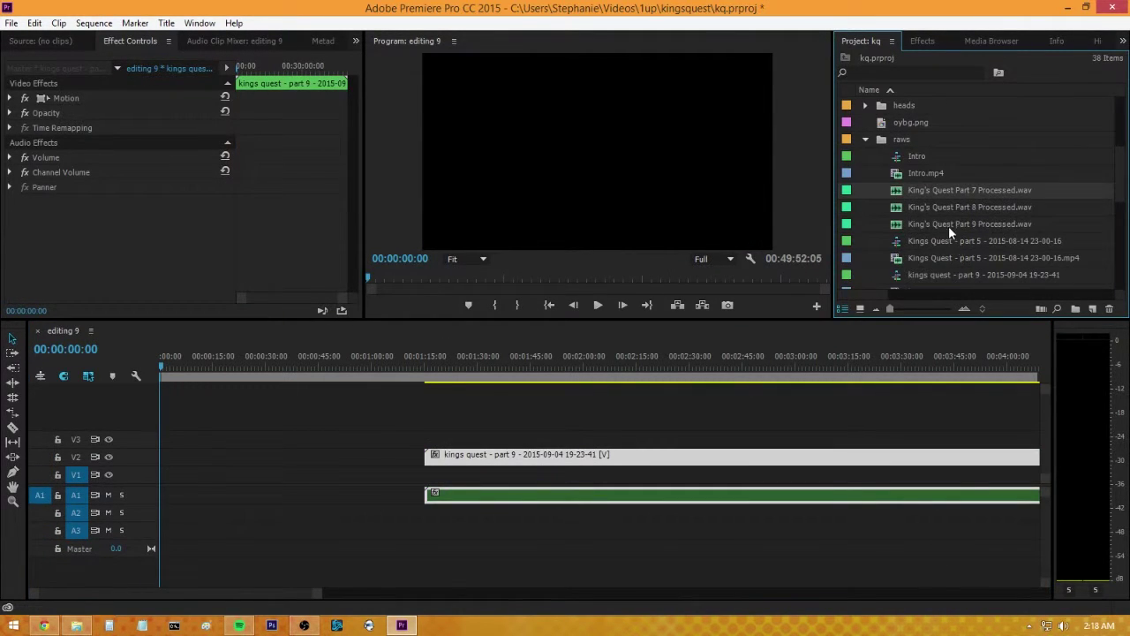
pyautogui.moveTo(899, 223); pyautogui.dragTo(320, 513)
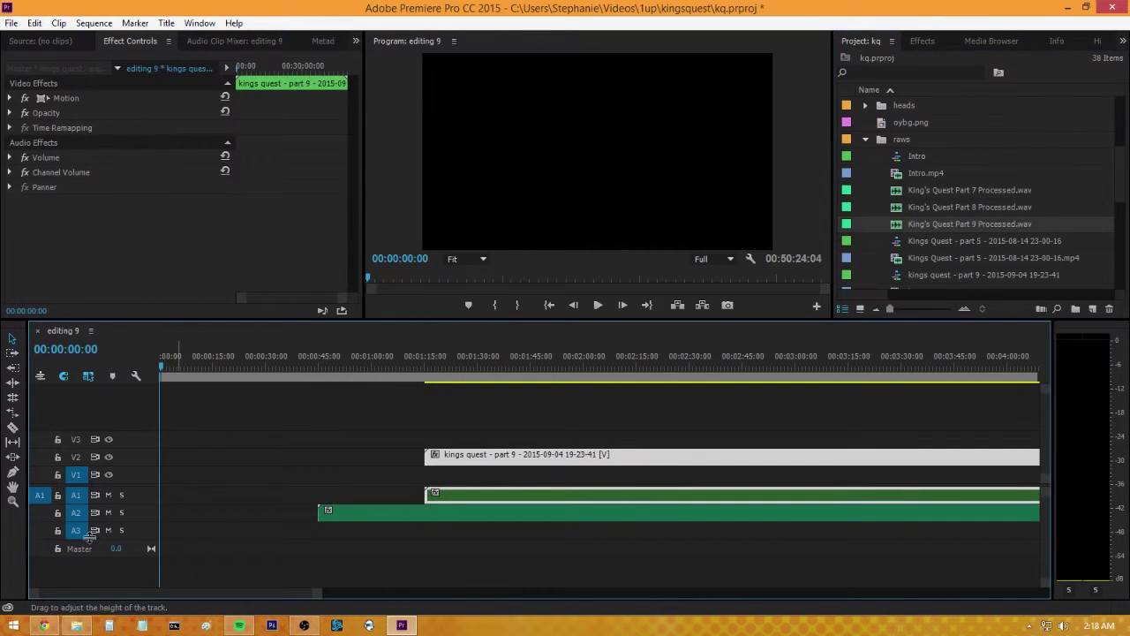
# - Enlarge the Audio 1 and Audio 2 tracks to show their waveforms
pyautogui.doubleClick(137, 521)
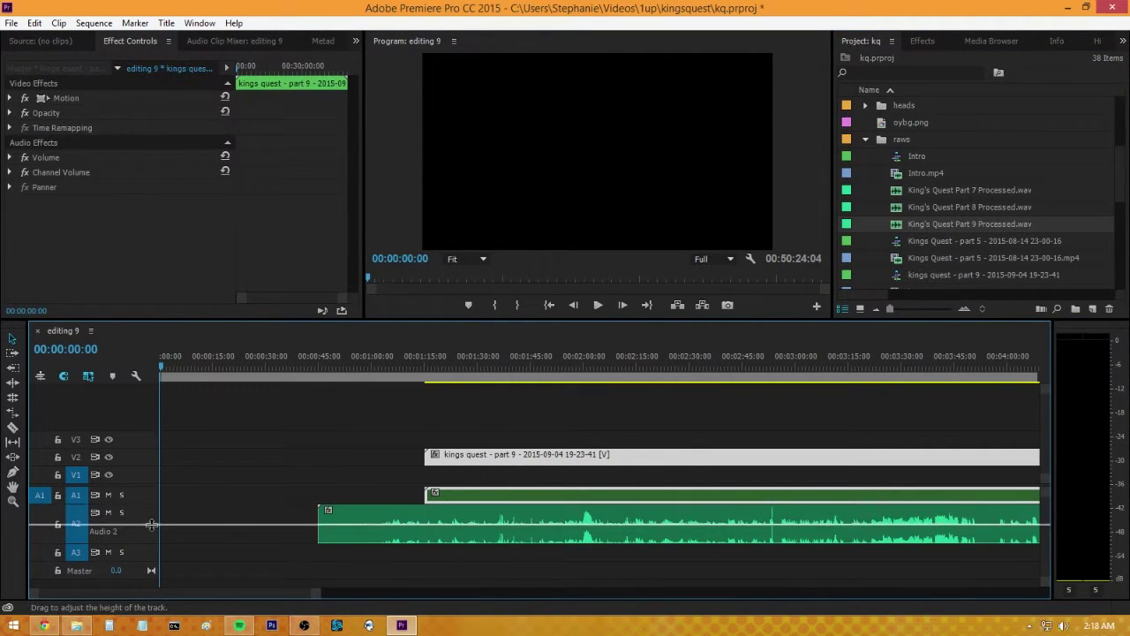
pyautogui.moveTo(151, 524); pyautogui.dragTo(151, 530)
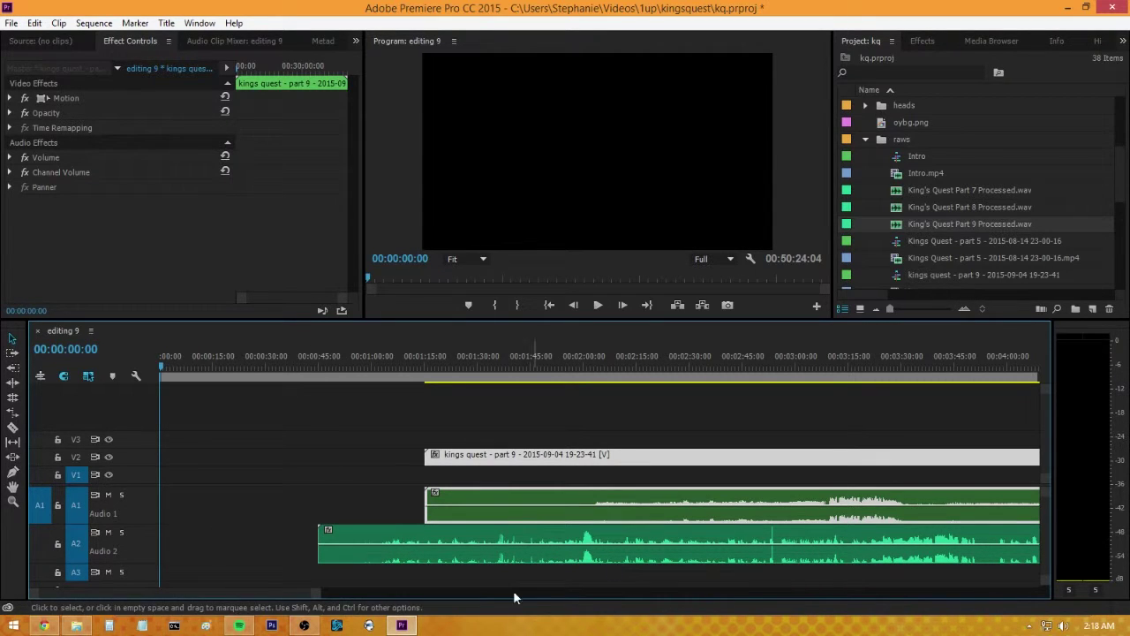
pyautogui.moveTo(316, 596); pyautogui.dragTo(373, 595)
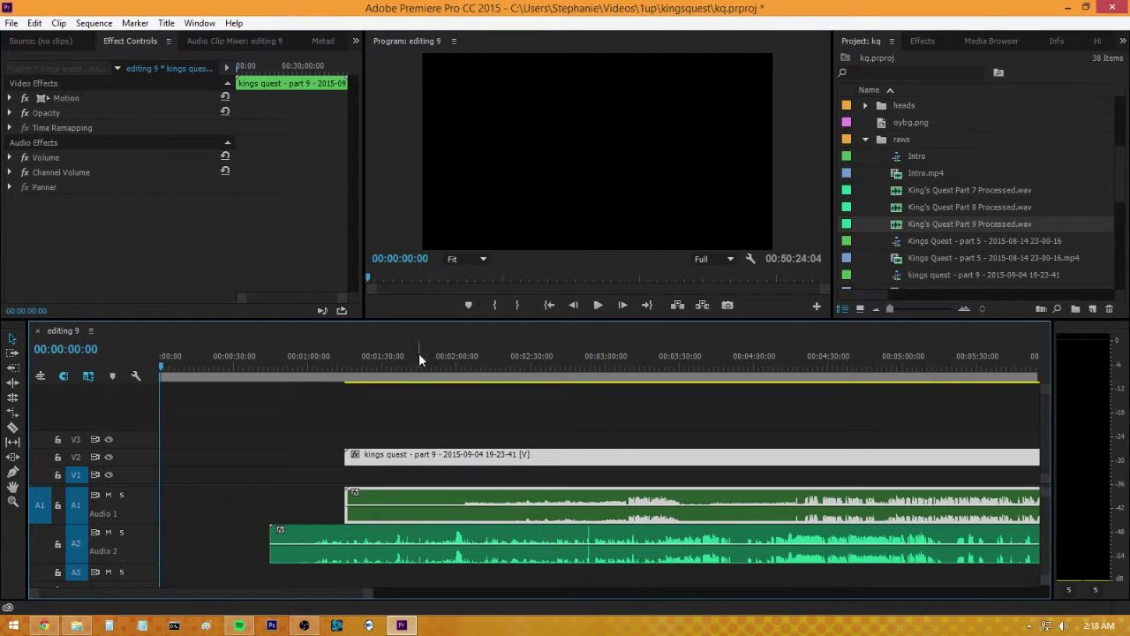
# - Play the sequence from about 00:02:53, near the sharp spike on A2, to listen to both audio tracks
pyautogui.click(587, 368)
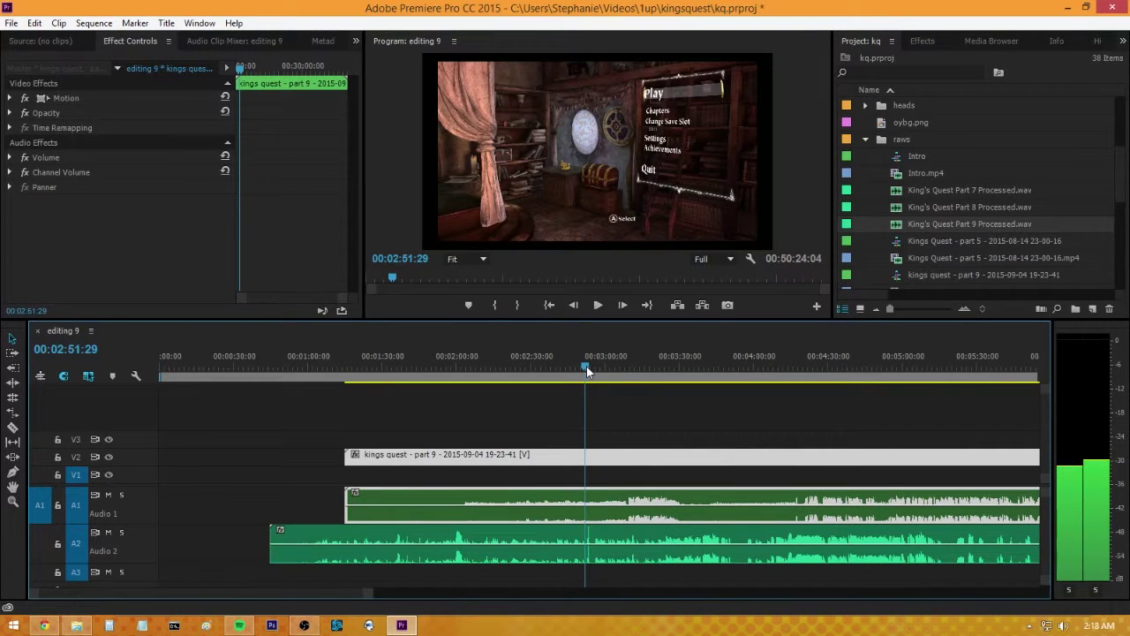
pyautogui.moveTo(586, 366); pyautogui.dragTo(589, 365)
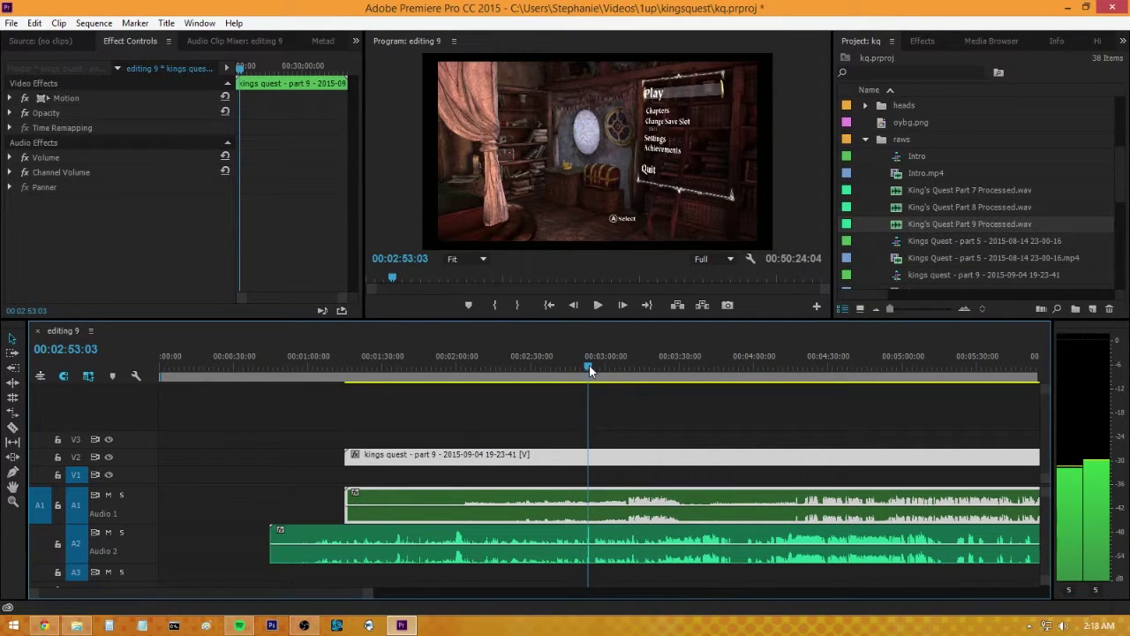
pyautogui.press('space')
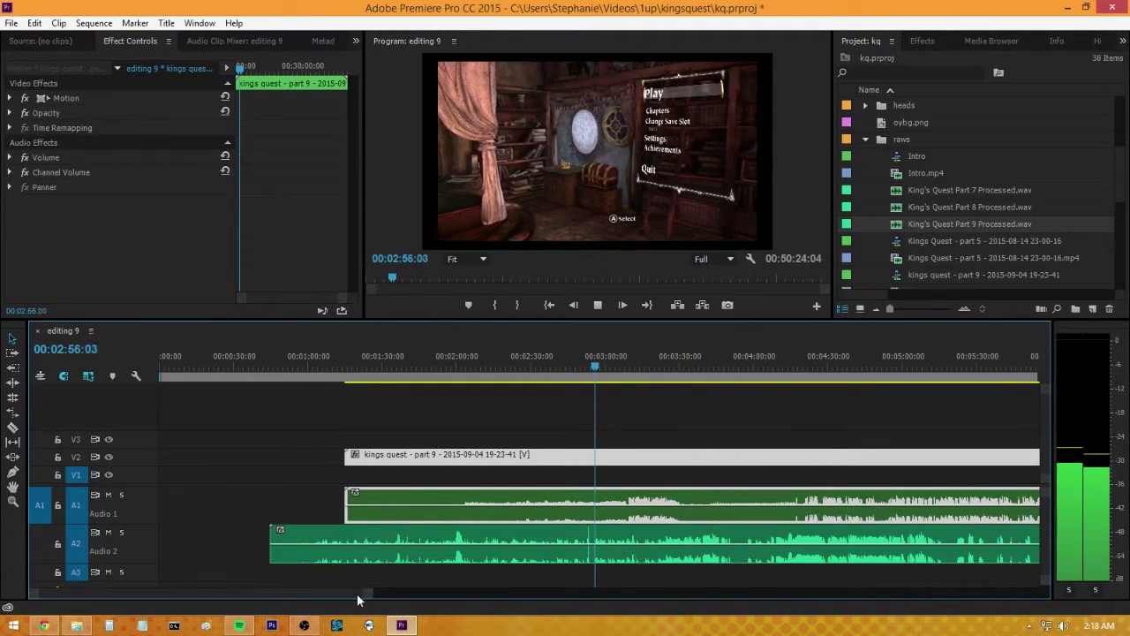
pyautogui.press('=')
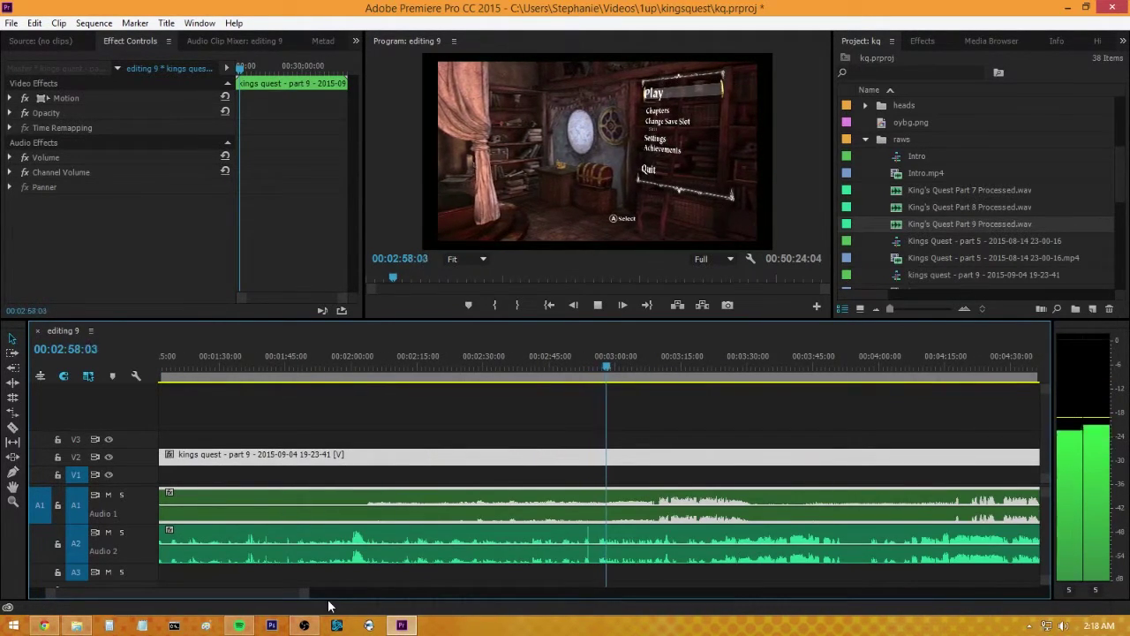
pyautogui.press('space')
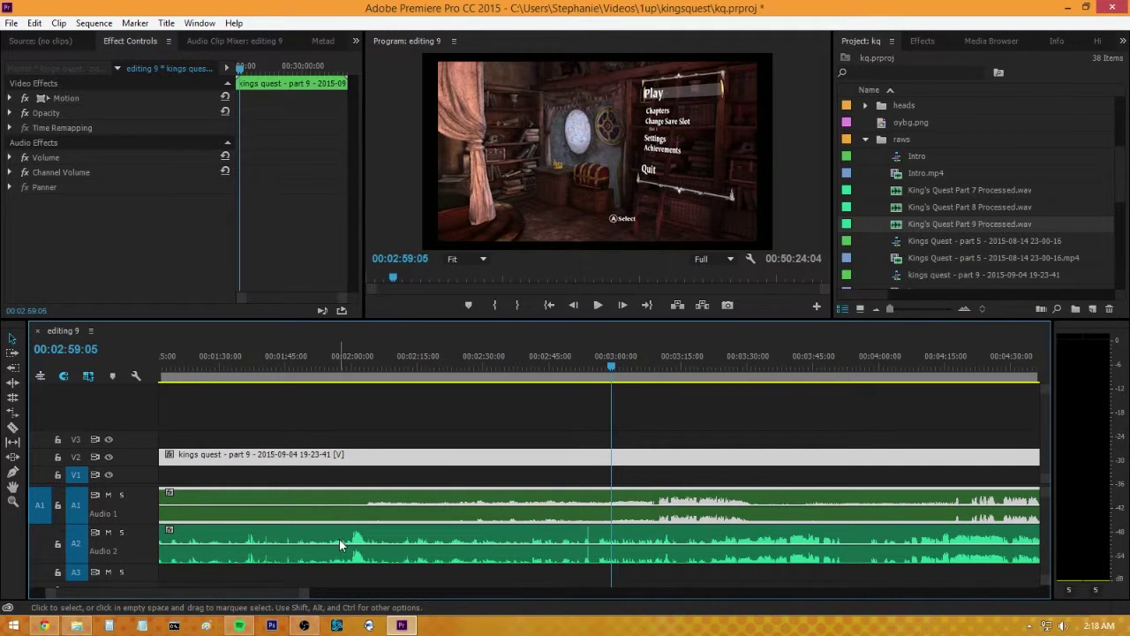
# - Raise the volume of the processed audio on A2 and lower the volume of the gameplay audio on A1
pyautogui.click(339, 543)
pyautogui.click(386, 519)
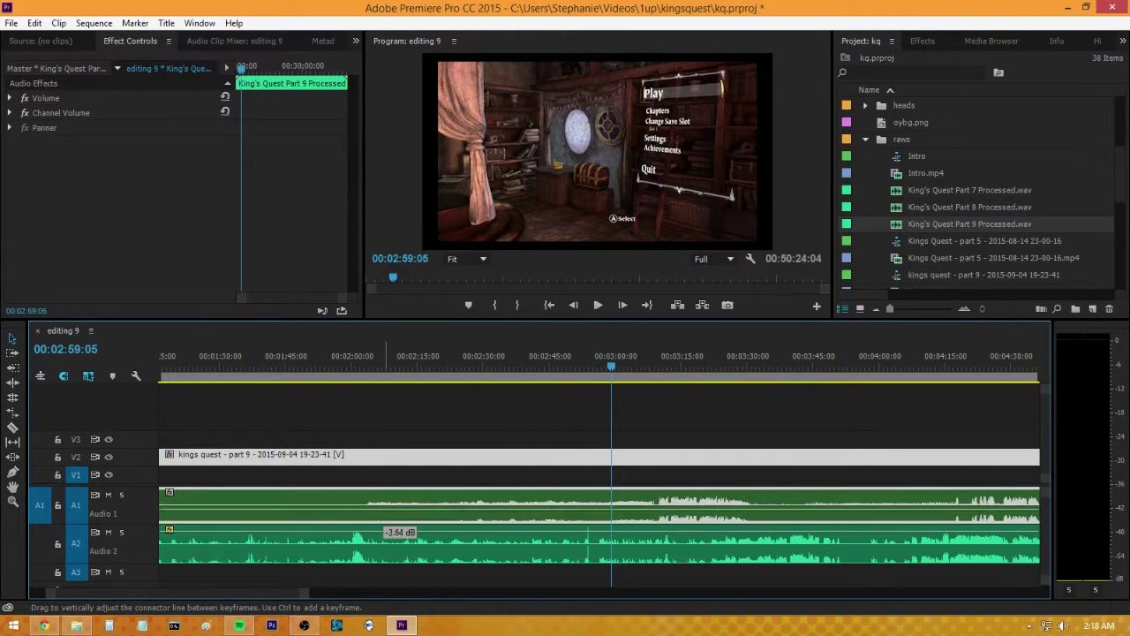
# - Replay the sequence from about 00:02:56 to check the adjusted balance between the two audio tracks
pyautogui.press('=')
pyautogui.press('=')
pyautogui.press('=')
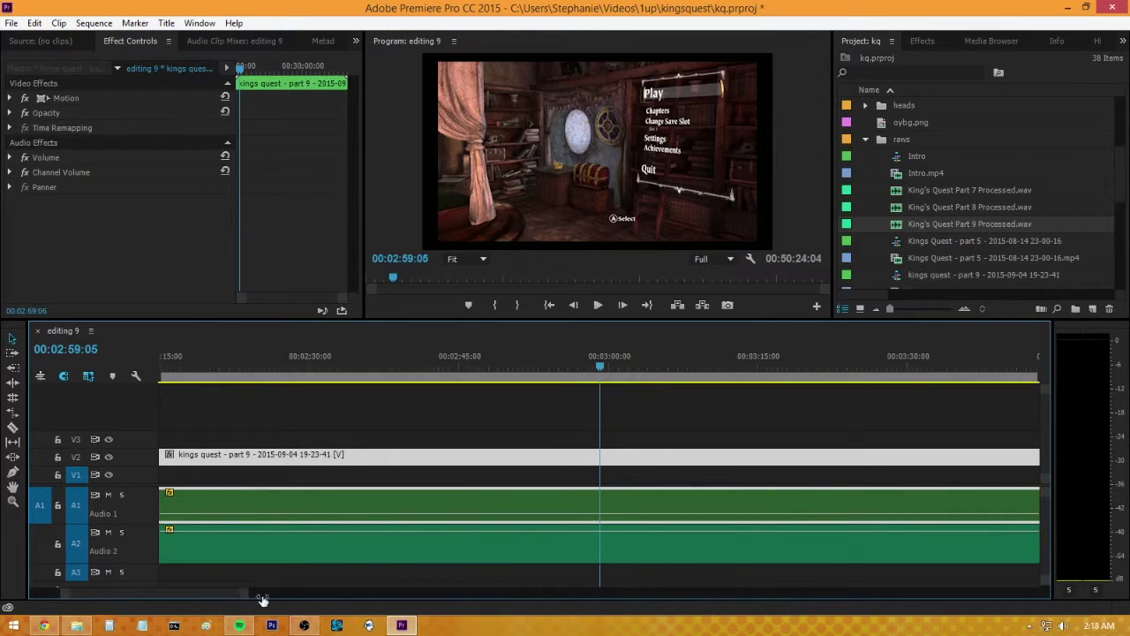
pyautogui.moveTo(598, 367); pyautogui.dragTo(482, 373)
pyautogui.press('space')
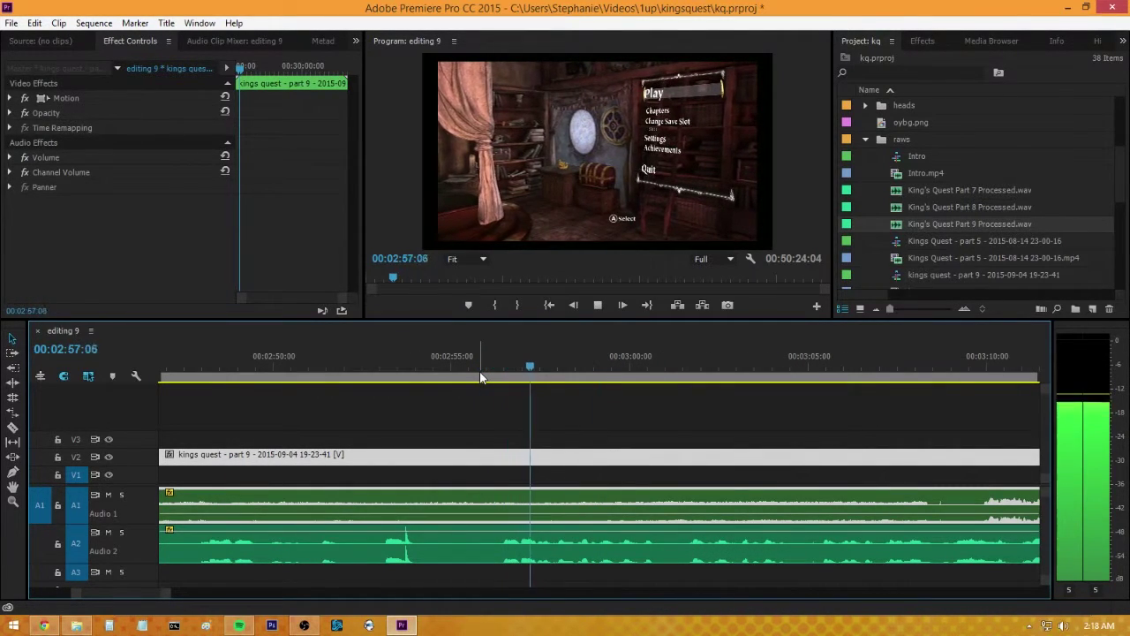
# - Split the processed audio on A2 at 00:02:58:20 after playing up to that point
pyautogui.press('space')
pyautogui.press('space')
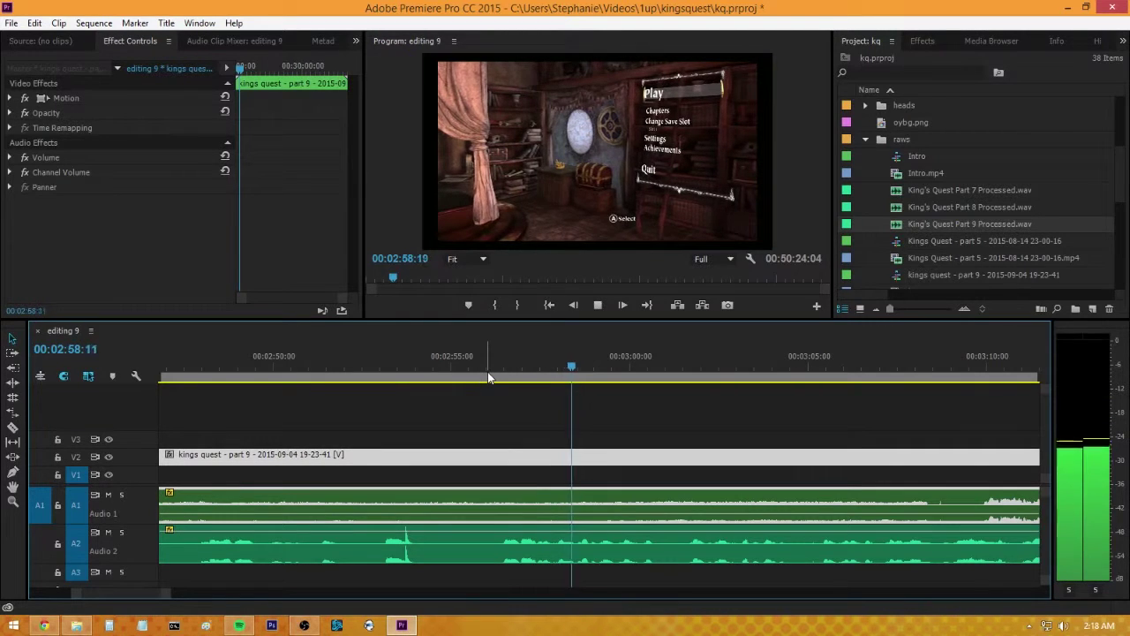
pyautogui.press('space')
pyautogui.click(584, 364)
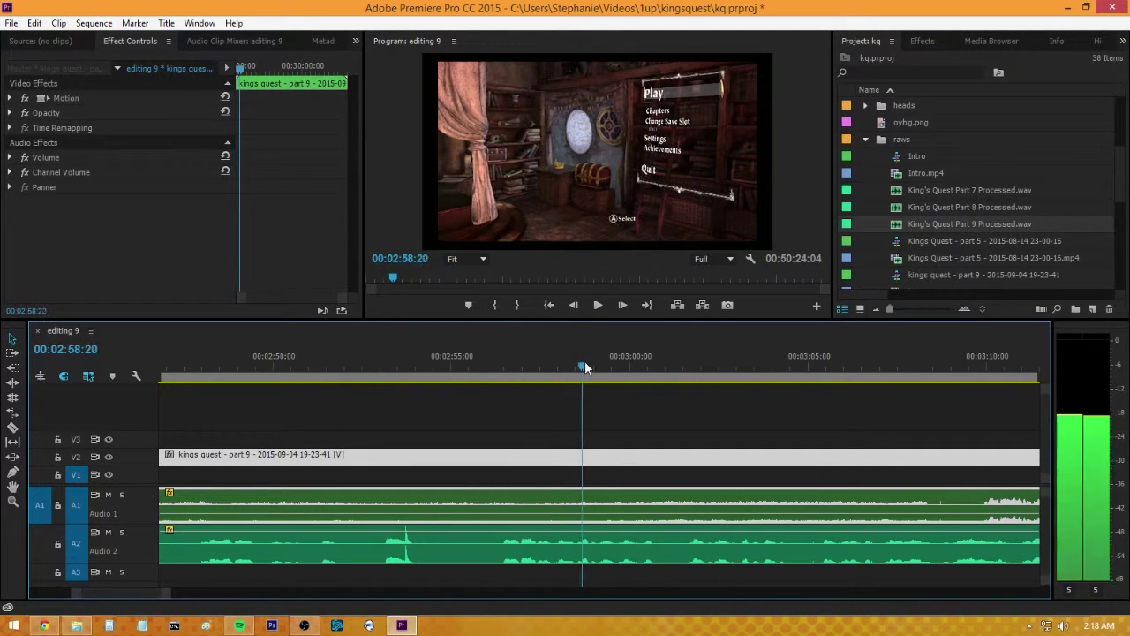
pyautogui.click(12, 435)
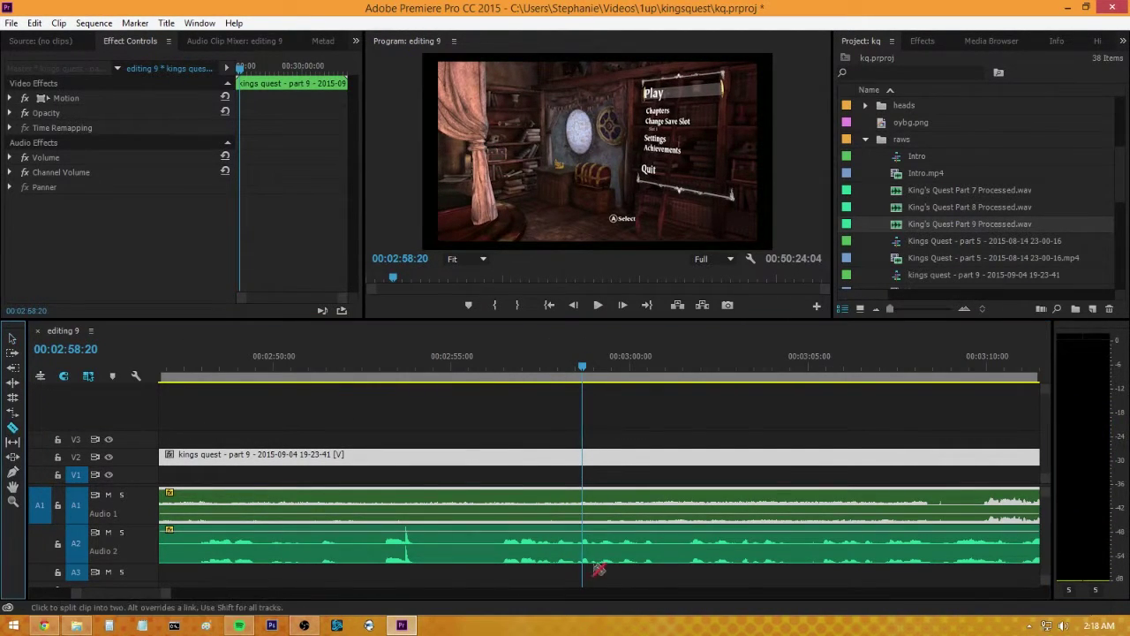
pyautogui.click(582, 558)
pyautogui.click(12, 337)
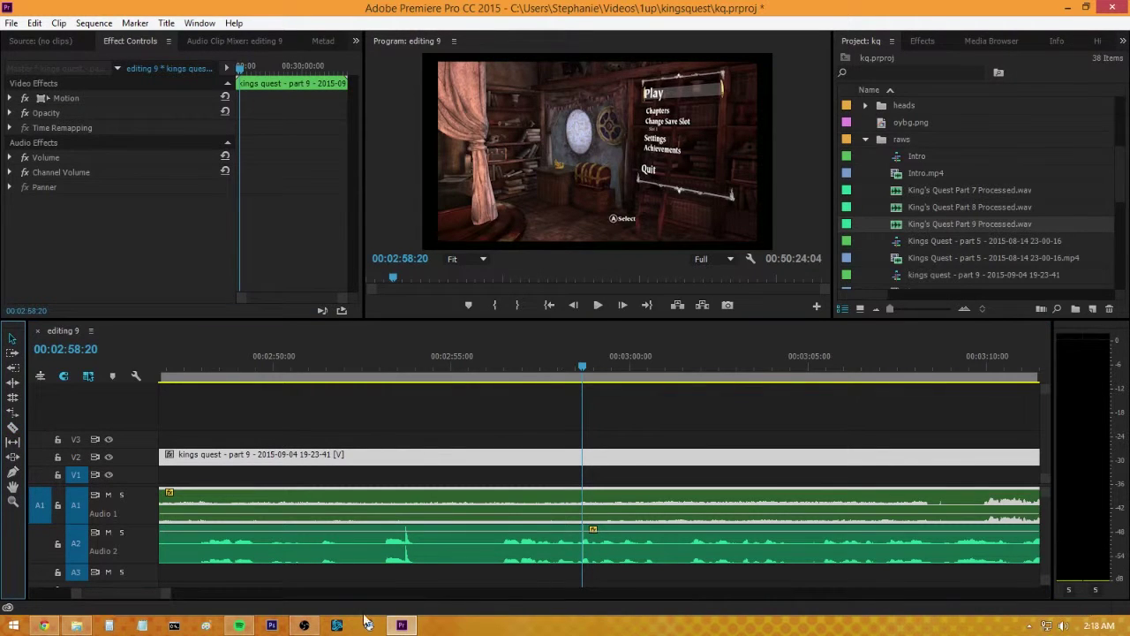
# - Move the gameplay clip with its audio so that its end lines up with the end of the processed audio on A2
pyautogui.moveTo(173, 589); pyautogui.dragTo(1126, 596)
pyautogui.moveTo(790, 598); pyautogui.dragTo(906, 601)
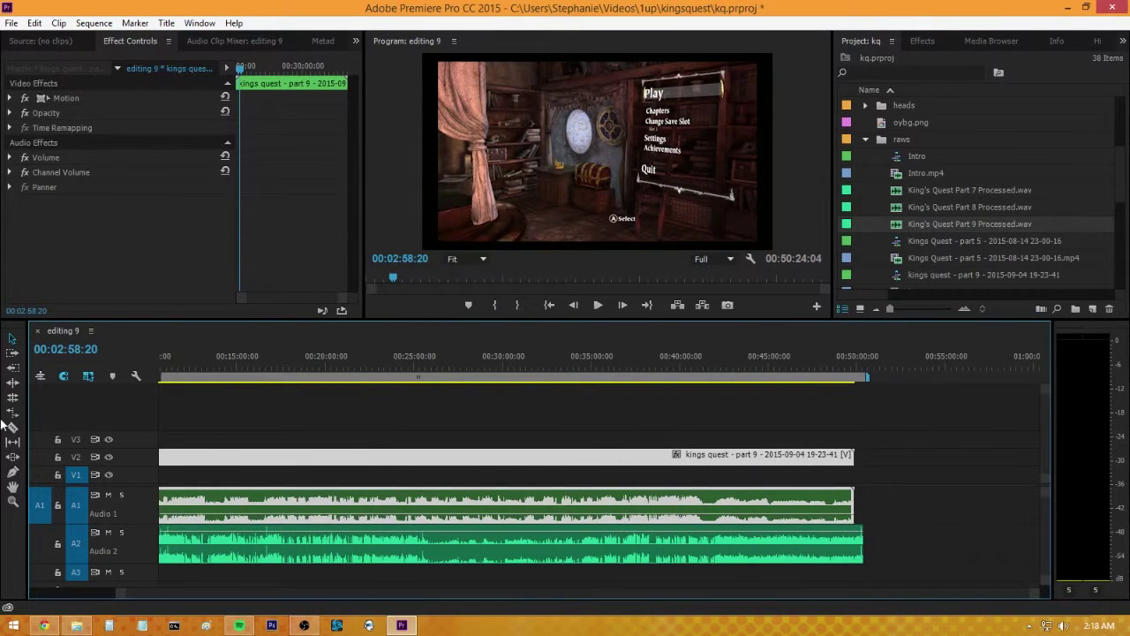
pyautogui.click(12, 338)
pyautogui.moveTo(821, 459); pyautogui.dragTo(831, 459)
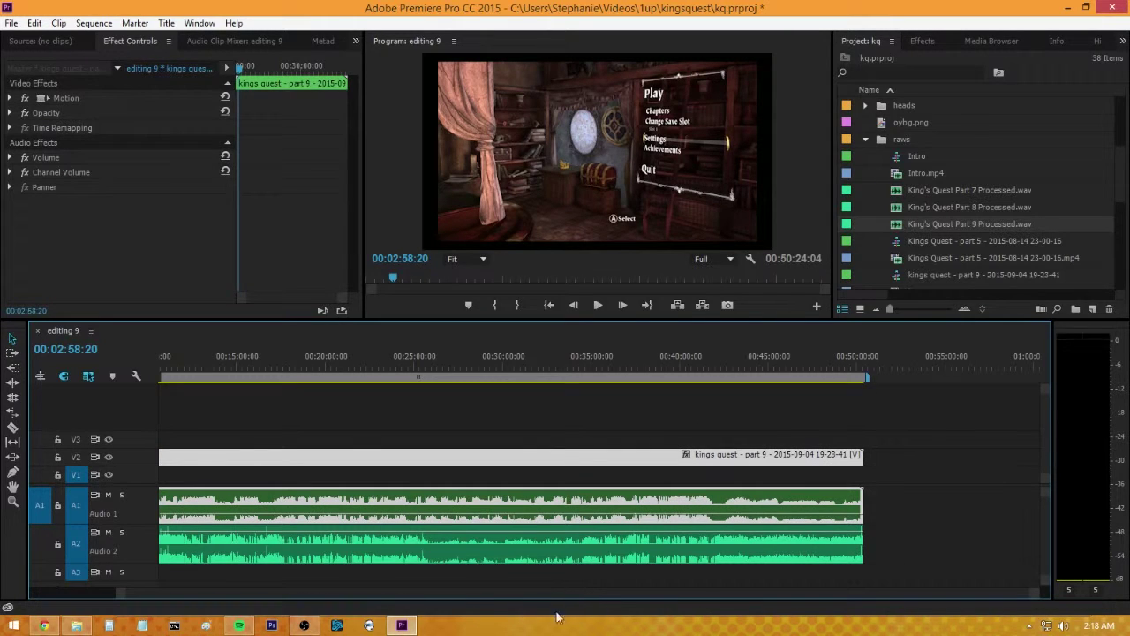
# - Move the first piece of the split processed audio on A2 back to the start of the sequence
pyautogui.moveTo(1036, 598); pyautogui.dragTo(593, 598)
pyautogui.moveTo(224, 551); pyautogui.dragTo(201, 552)
pyautogui.moveTo(752, 599); pyautogui.dragTo(561, 603)
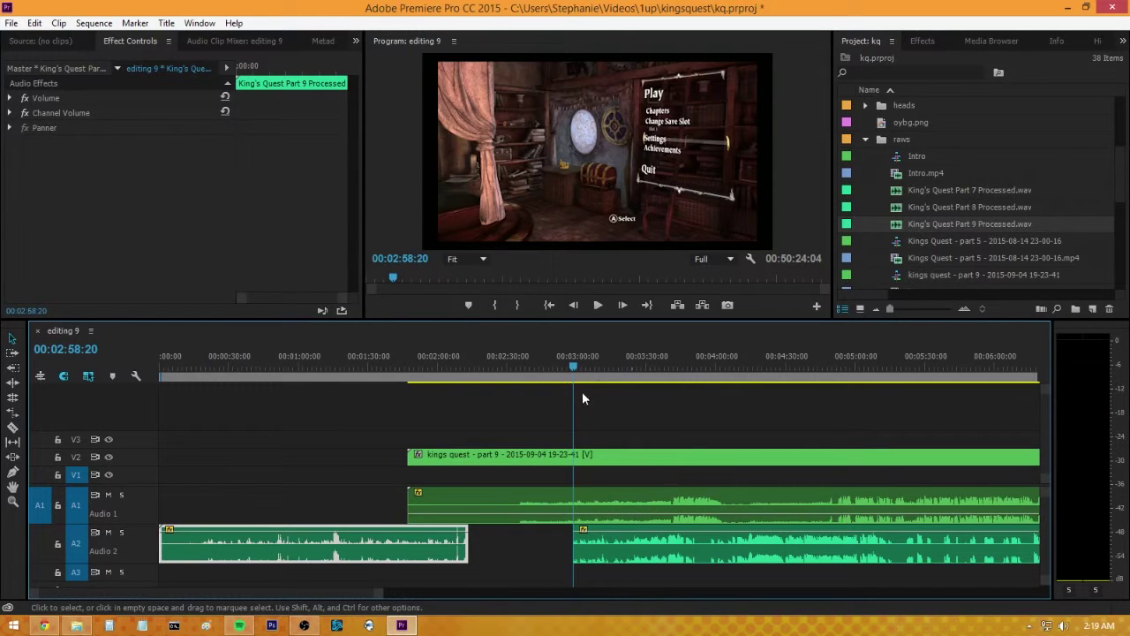
# - Play the sequence from about 00:02:35, in the gap between the two A2 pieces, to listen to the gameplay audio
pyautogui.moveTo(596, 364); pyautogui.dragTo(464, 375)
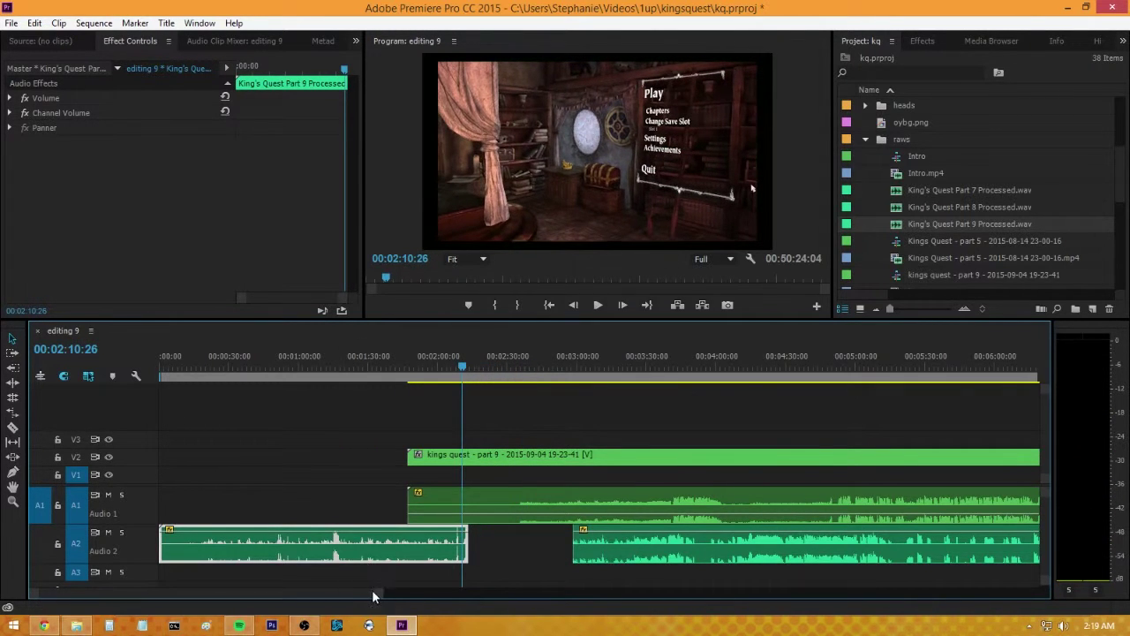
pyautogui.moveTo(372, 597); pyautogui.dragTo(285, 599)
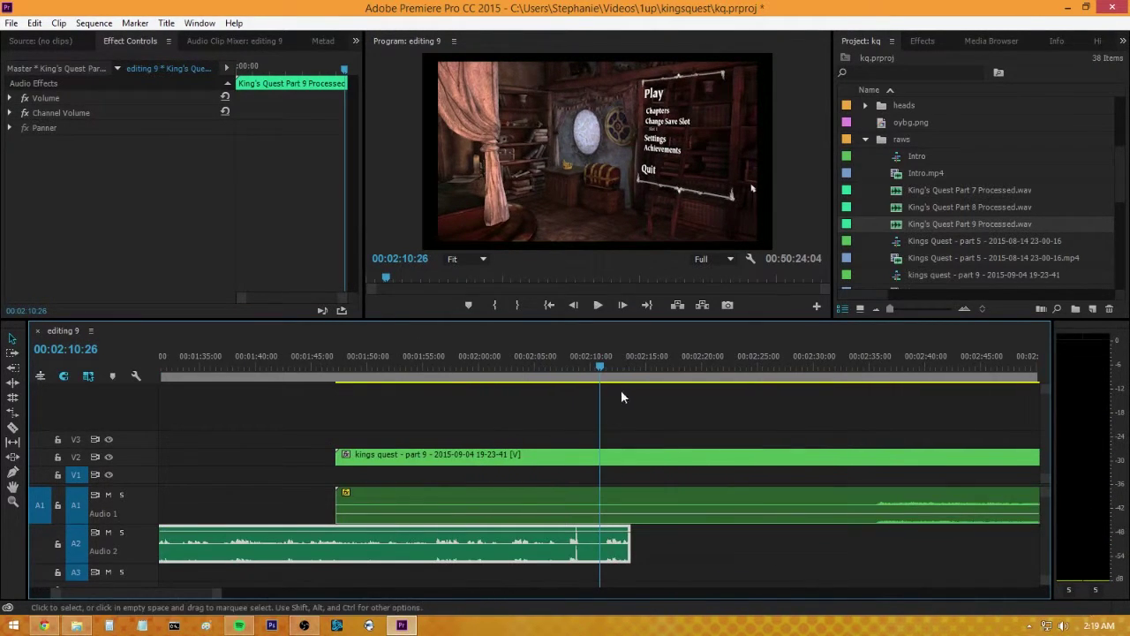
pyautogui.moveTo(618, 378); pyautogui.dragTo(874, 390)
pyautogui.press('space')
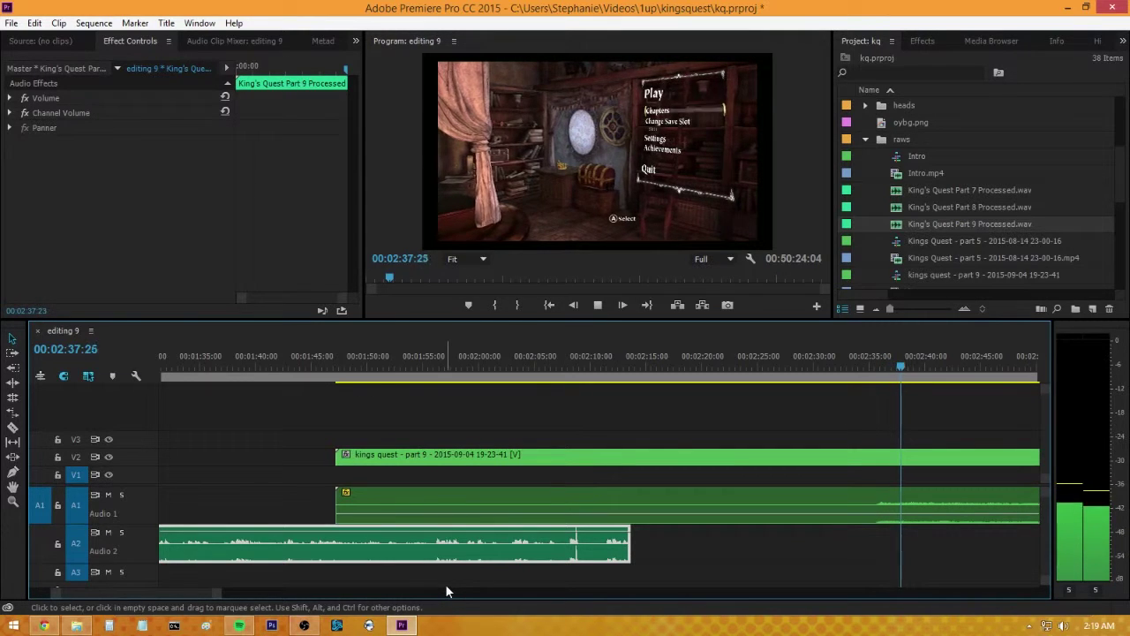
pyautogui.moveTo(205, 587); pyautogui.dragTo(232, 603)
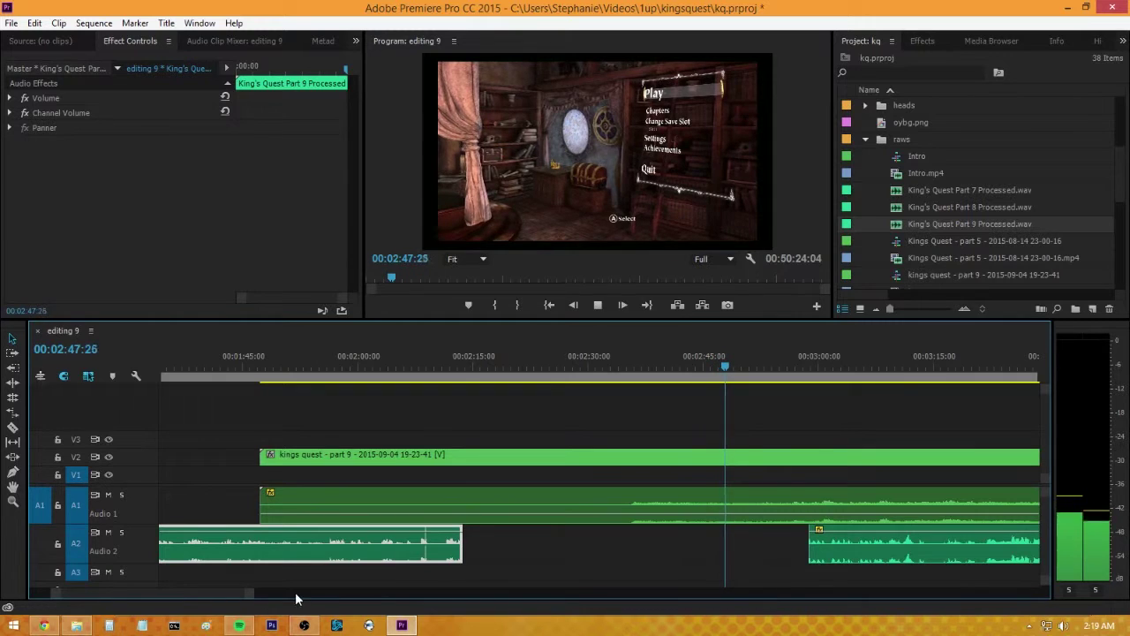
# - Solo Audio 1, set the playhead to 00:02:52:03 and move the second piece of processed audio on A2 to start there
pyautogui.click(121, 494)
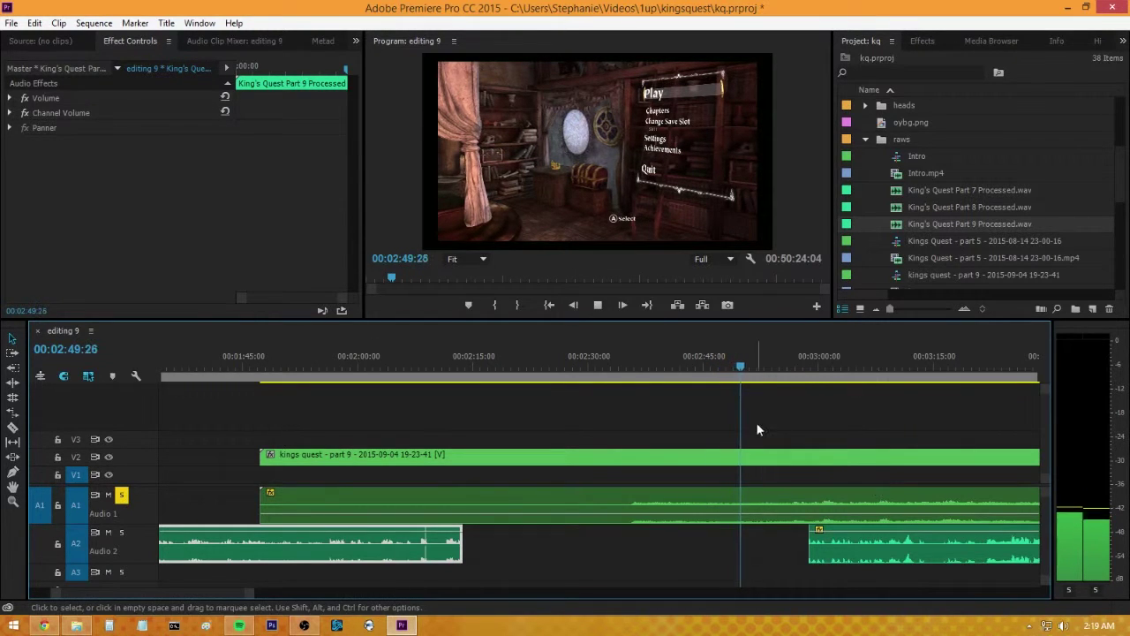
pyautogui.click(761, 369)
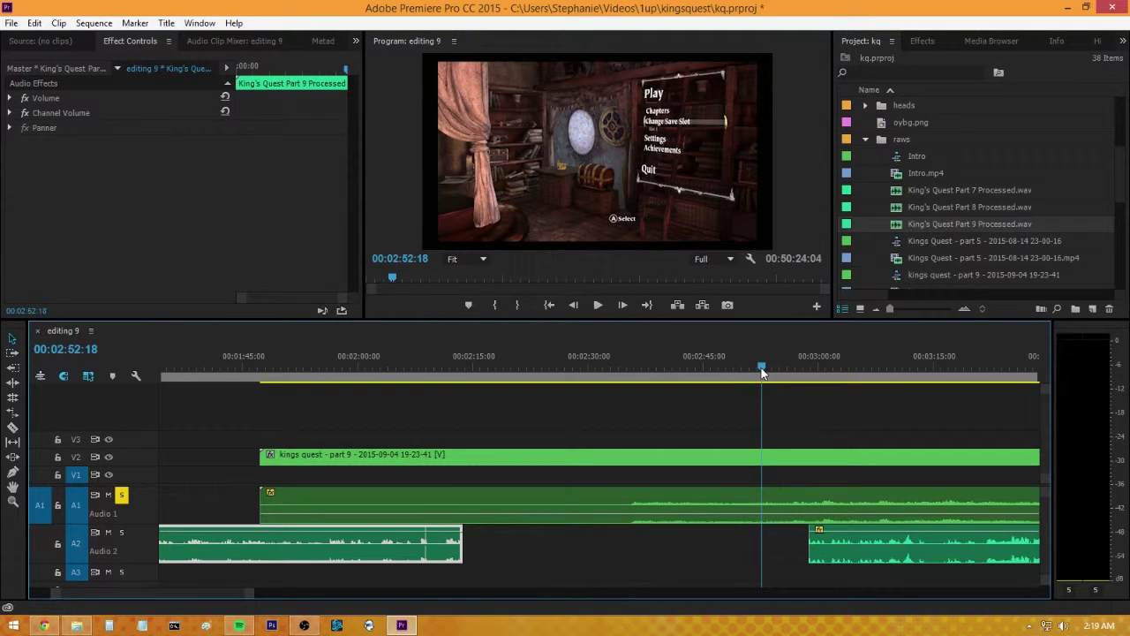
pyautogui.moveTo(761, 367)
pyautogui.mouseDown()
pyautogui.moveTo(739, 369)
pyautogui.moveTo(757, 371)
pyautogui.mouseUp()
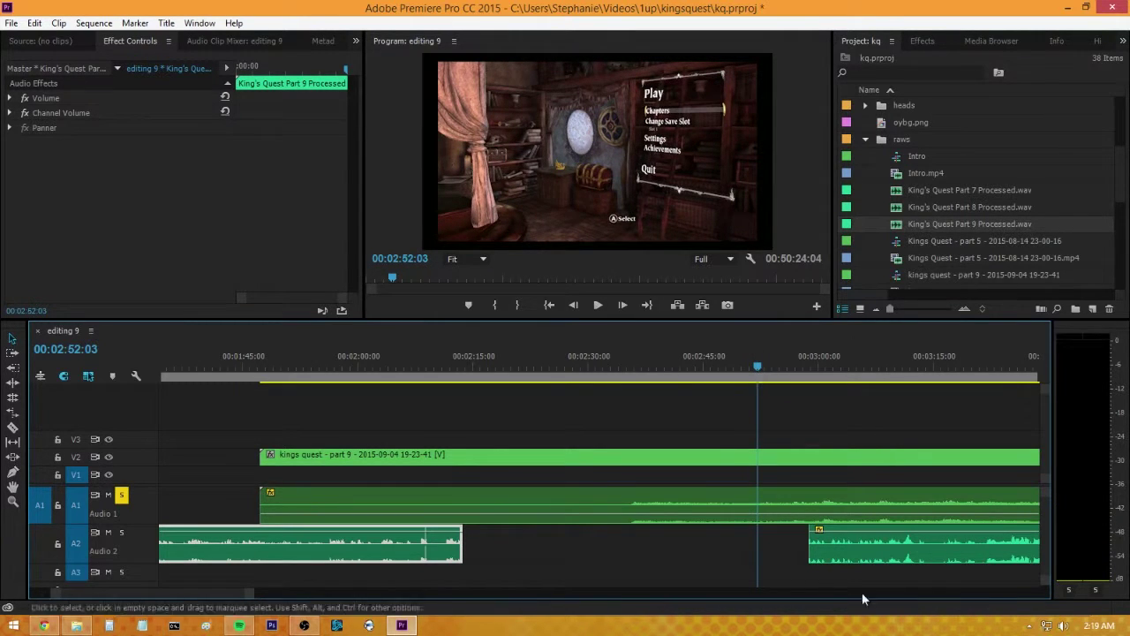
pyautogui.moveTo(247, 598); pyautogui.dragTo(303, 598)
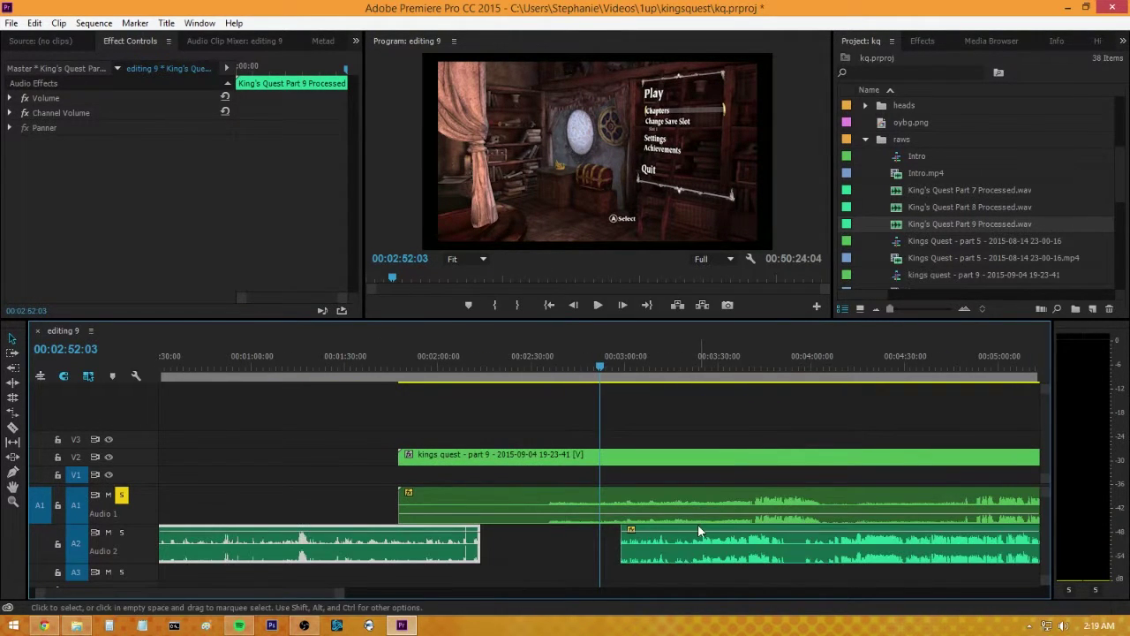
pyautogui.moveTo(698, 530); pyautogui.dragTo(658, 566)
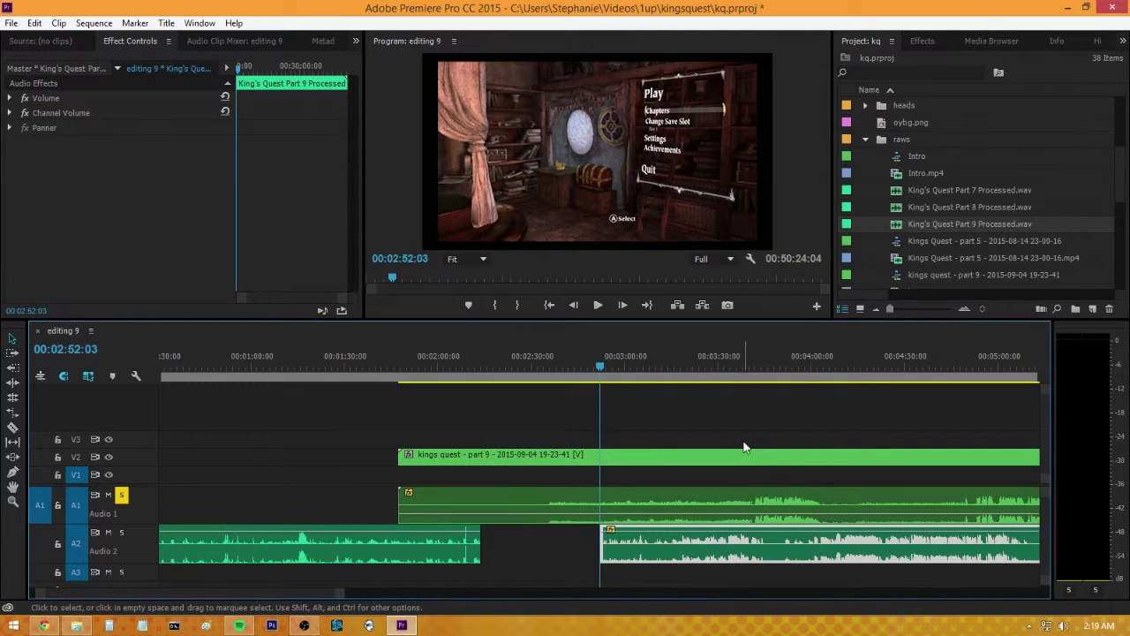
# - Turn off solo on Audio 1 and play from 00:02:52:00 to check the sync of both audio tracks
pyautogui.press('space')
pyautogui.press('space')
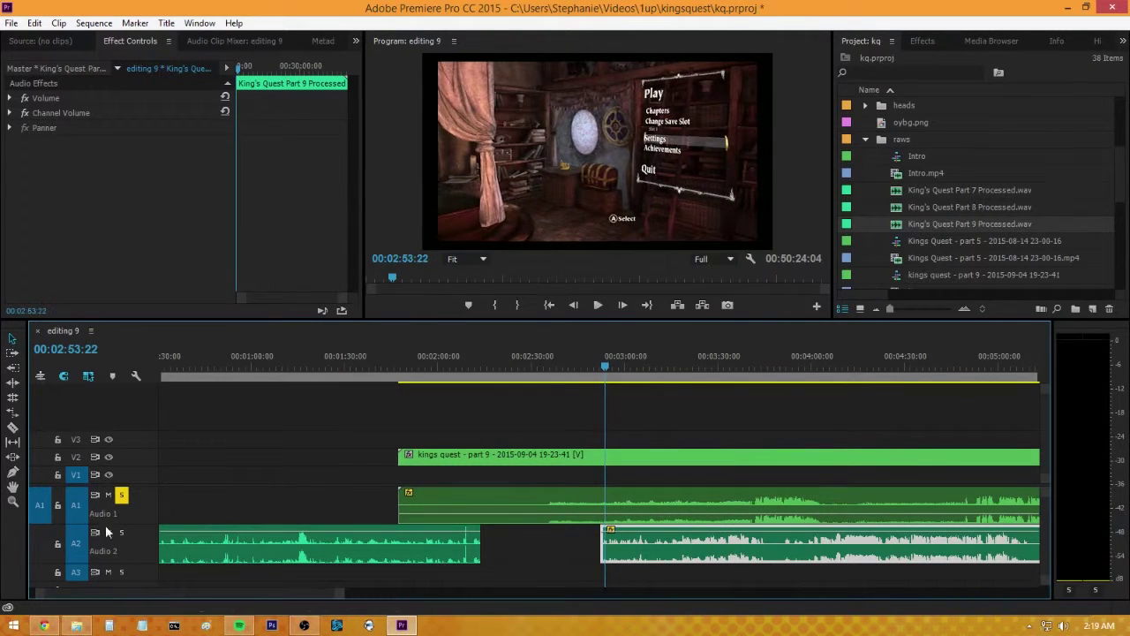
pyautogui.click(121, 496)
pyautogui.click(601, 368)
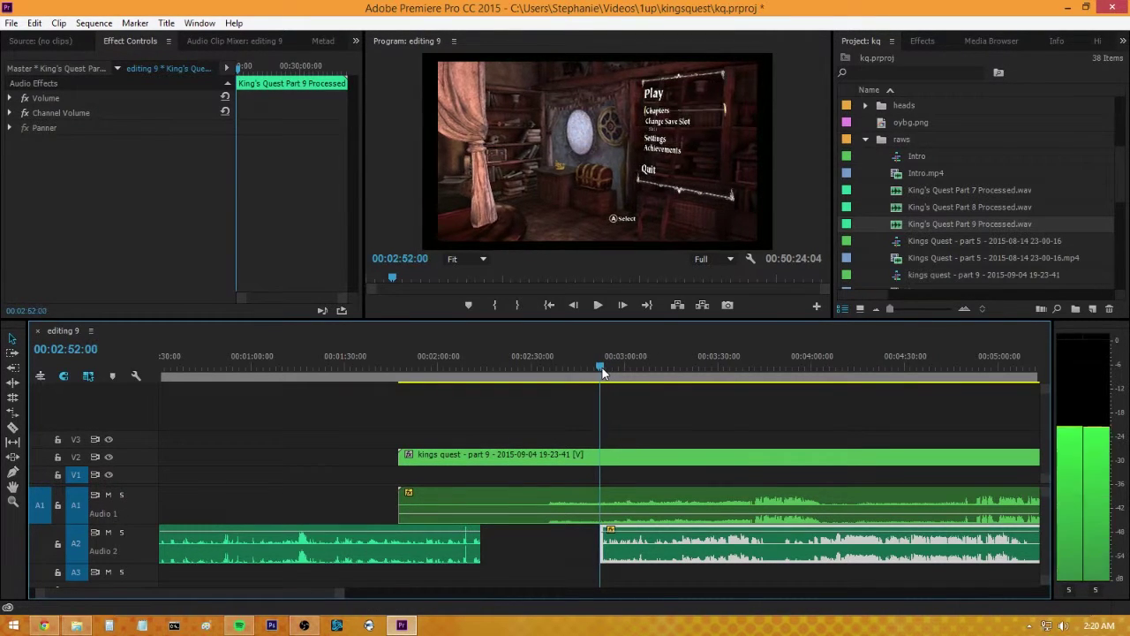
pyautogui.press('space')
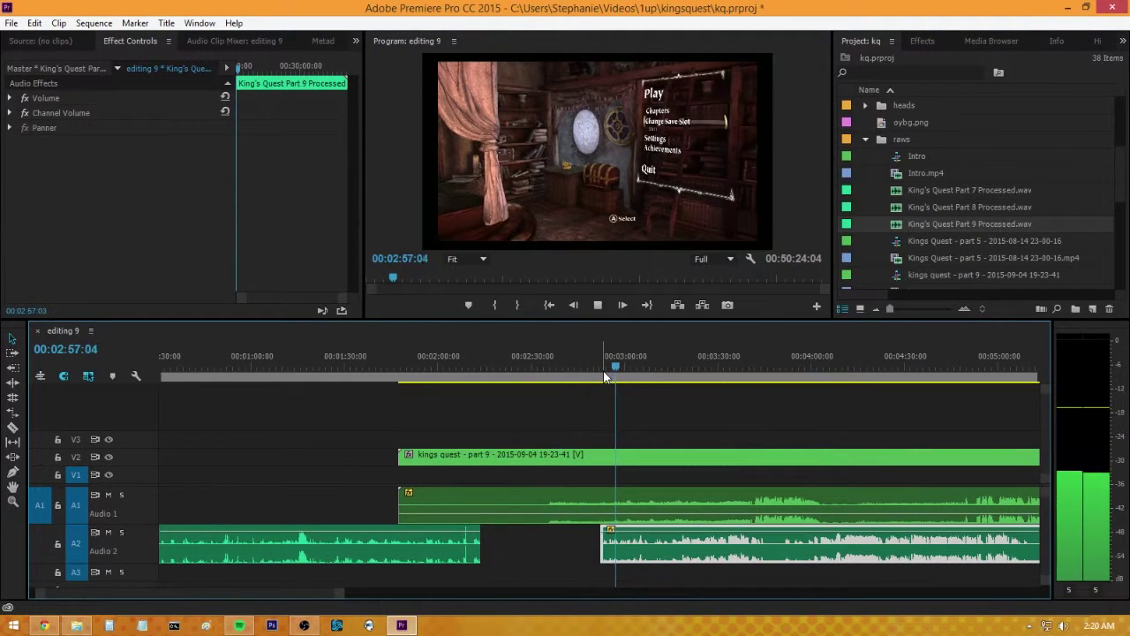
# - Delete the leftover first piece of processed audio from A2
pyautogui.click(268, 546)
pyautogui.press('Delete')
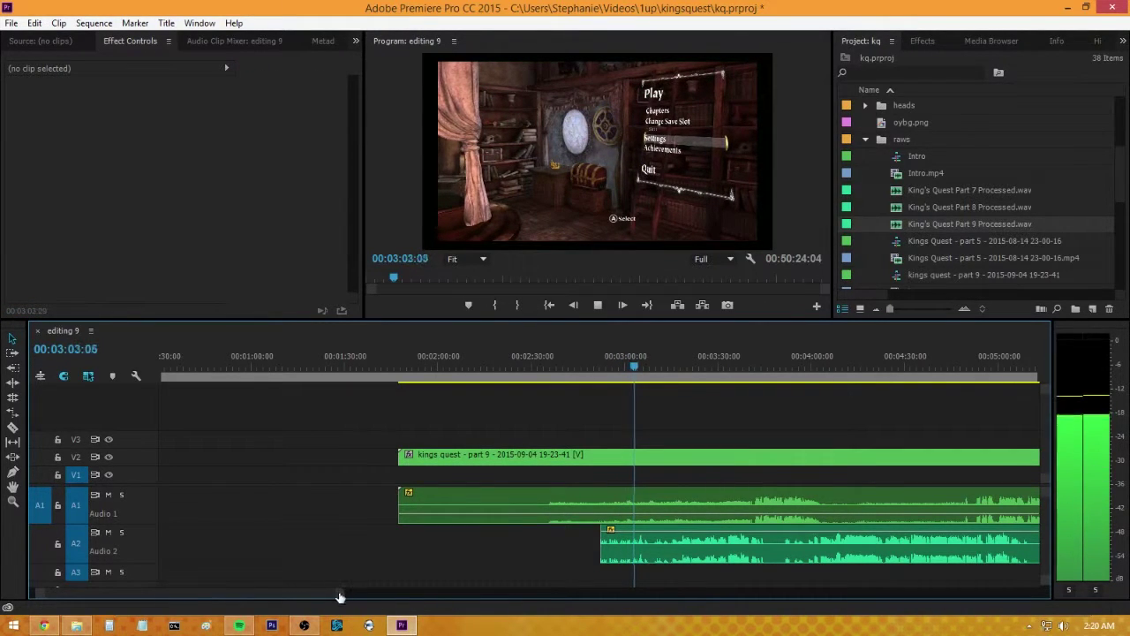
pyautogui.moveTo(341, 599); pyautogui.dragTo(387, 598)
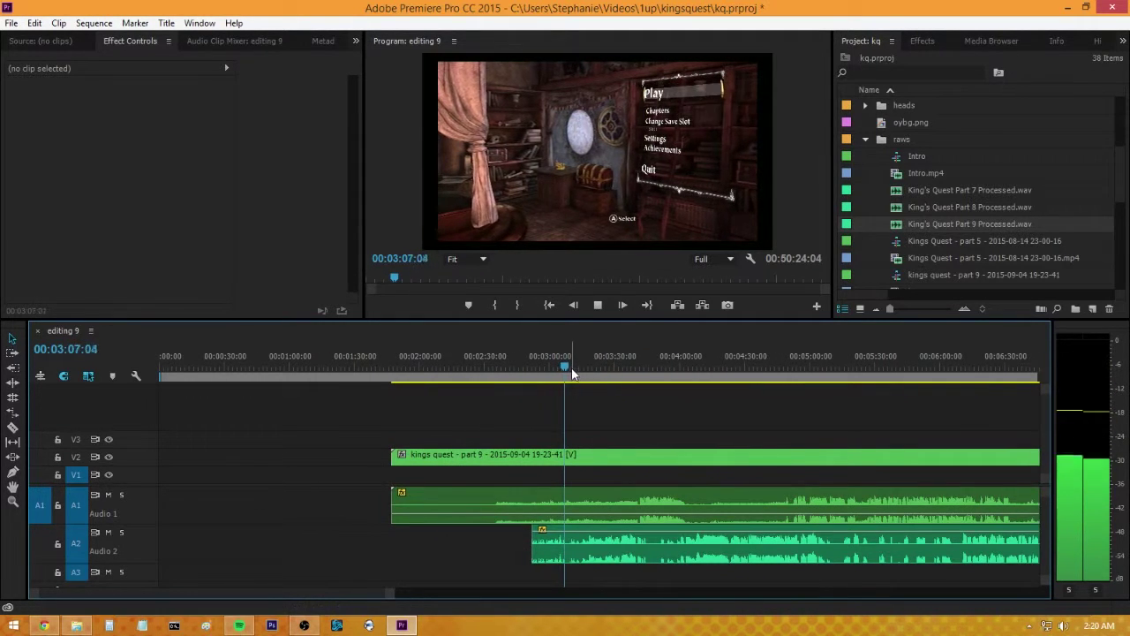
# - Play the sequence further on, up to about 00:04:01, to check the audio sync into the gameplay
pyautogui.moveTo(569, 366); pyautogui.dragTo(634, 366)
pyautogui.press('space')
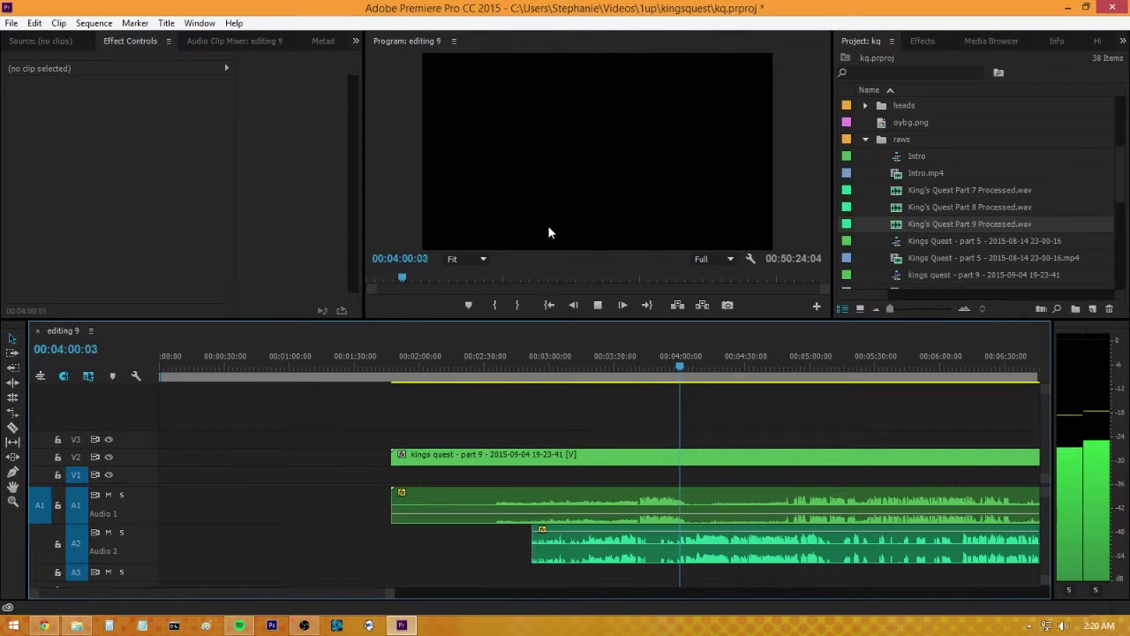
pyautogui.press('space')
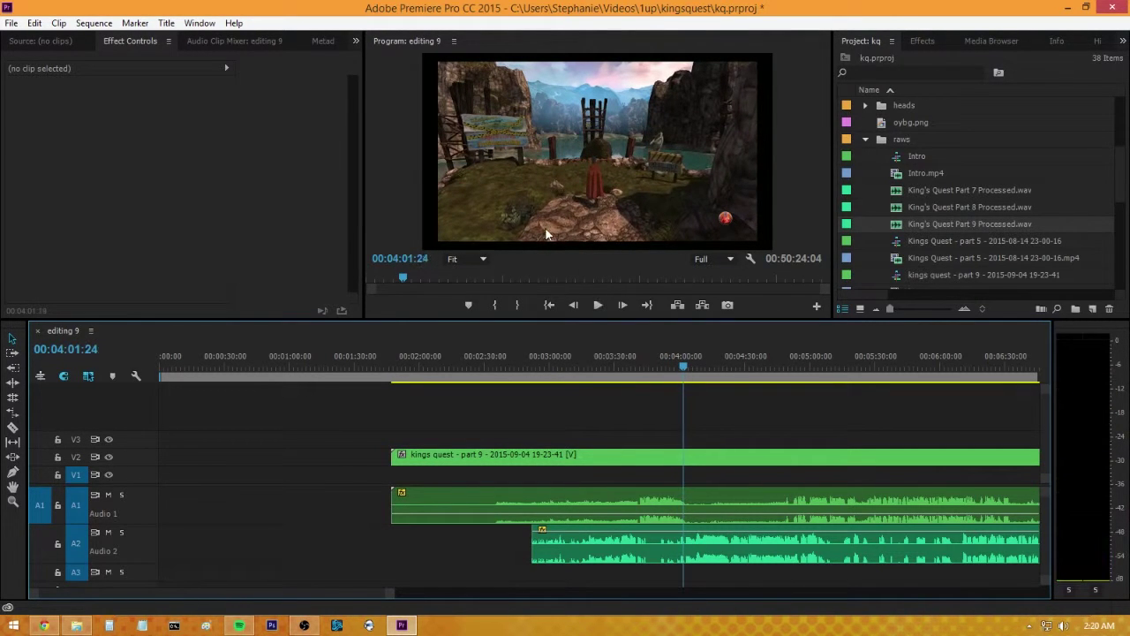
# - Place oybg.png on V1 beneath the gameplay clip as the background
pyautogui.moveTo(391, 596)
pyautogui.mouseDown()
pyautogui.moveTo(353, 598)
pyautogui.moveTo(366, 598)
pyautogui.mouseUp()
pyautogui.click(565, 93)
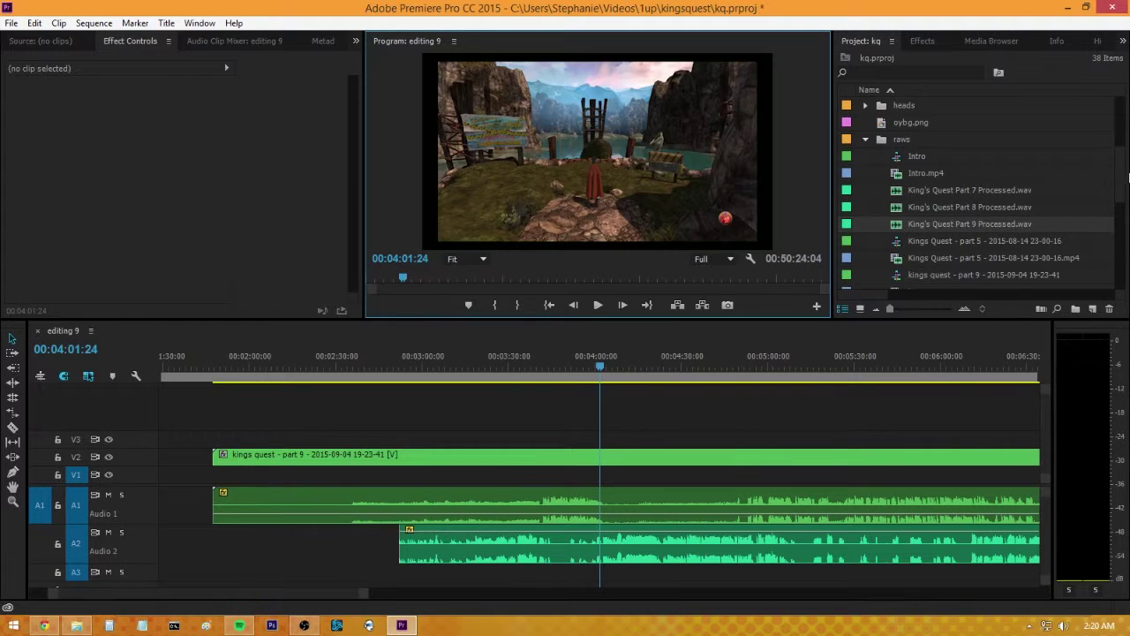
pyautogui.scroll(3, 963, 183)
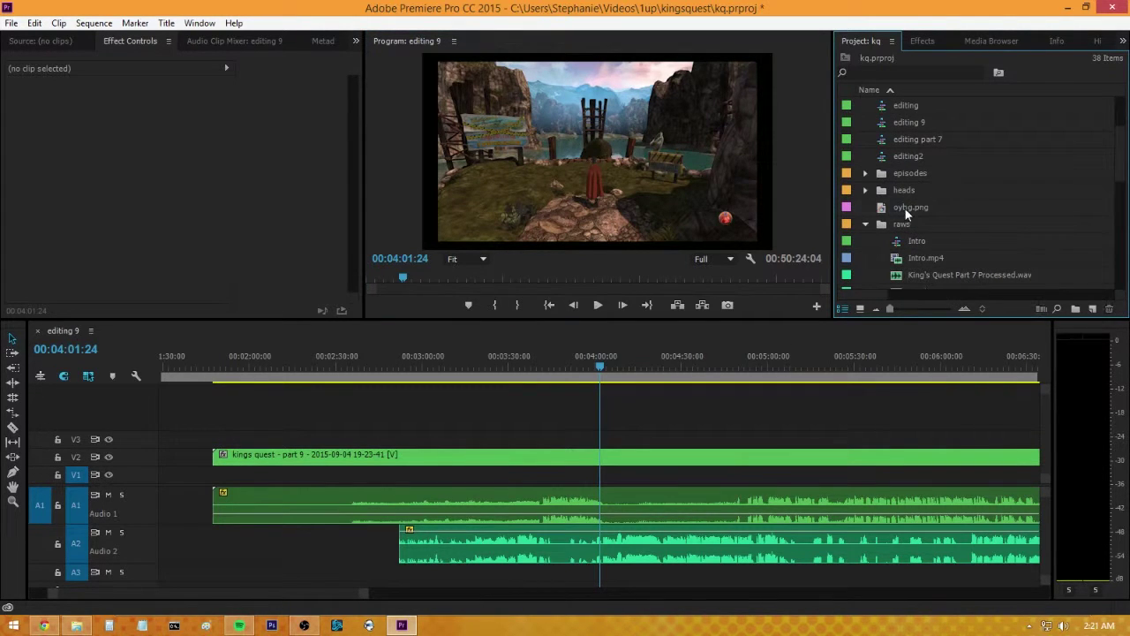
pyautogui.moveTo(905, 208); pyautogui.dragTo(975, 475)
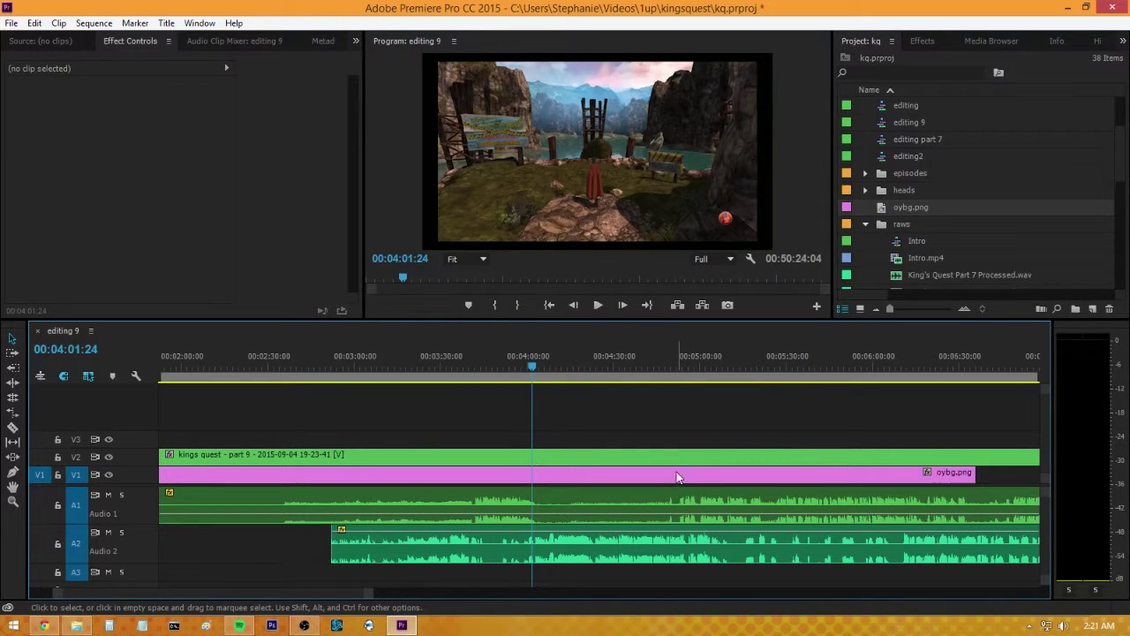
# - Set the scale of the oybg.png background clip on V1 to 150
pyautogui.click(676, 477)
pyautogui.click(11, 98)
pyautogui.click(129, 128)
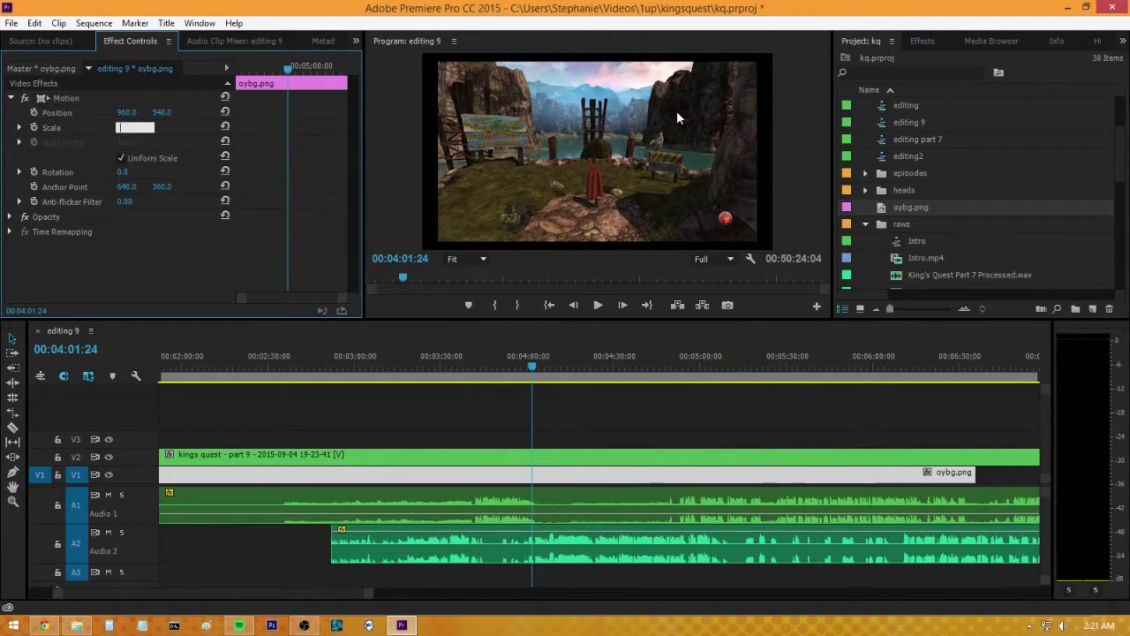
pyautogui.write('150')
pyautogui.press('Return')
pyautogui.click(545, 163)
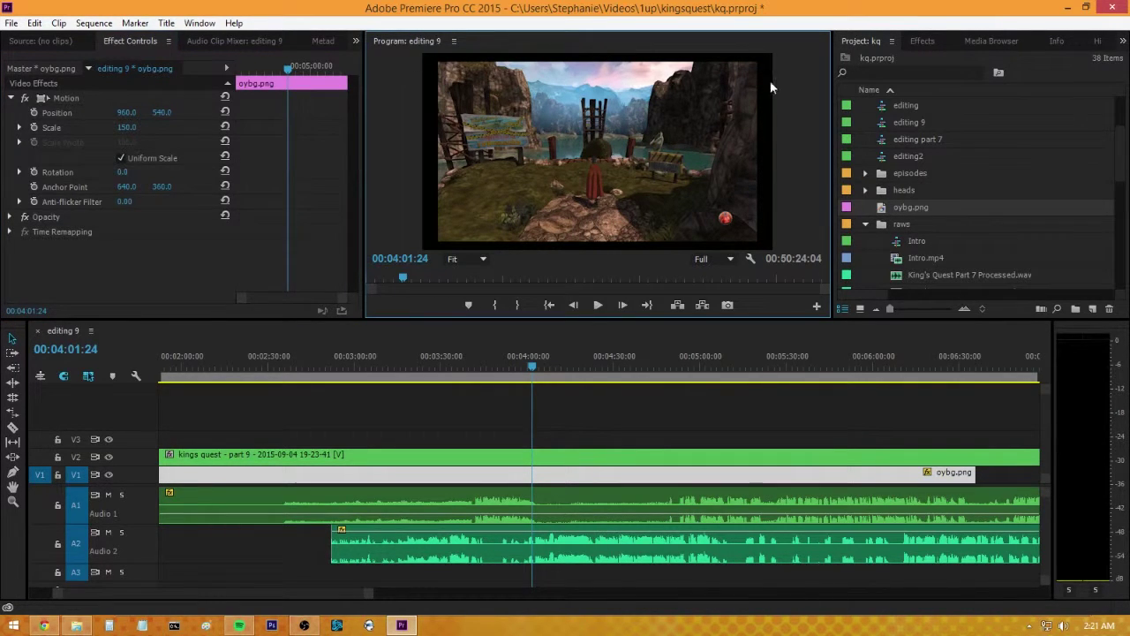
# - Try the "kings quest crop setting" preset on the gameplay clip on V2 and undo it
pyautogui.click(503, 451)
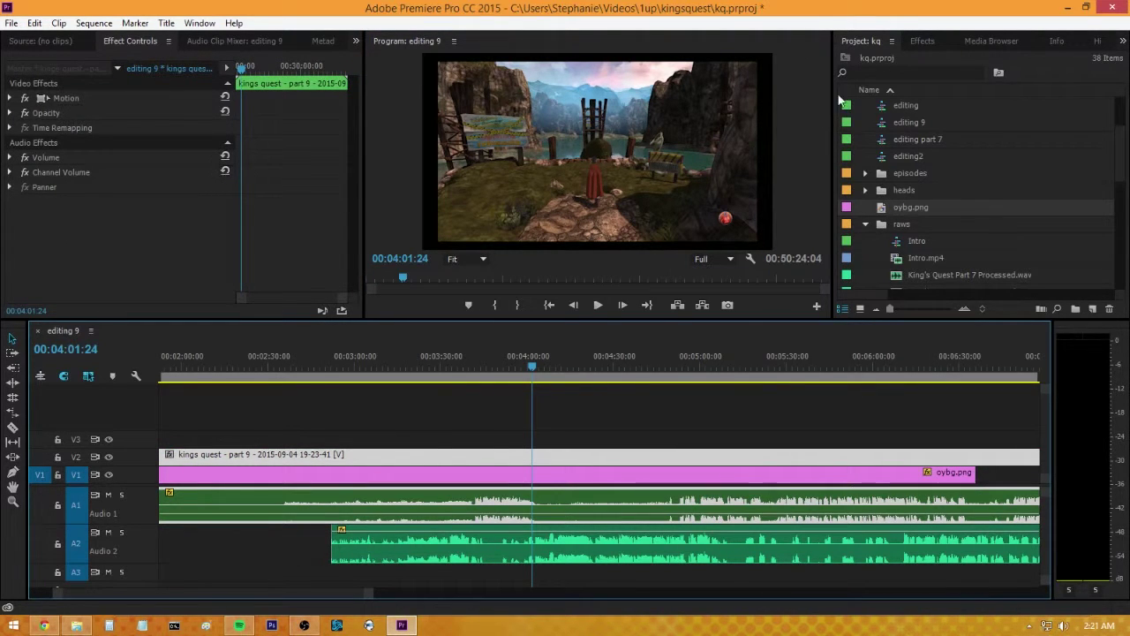
pyautogui.click(923, 41)
pyautogui.click(843, 80)
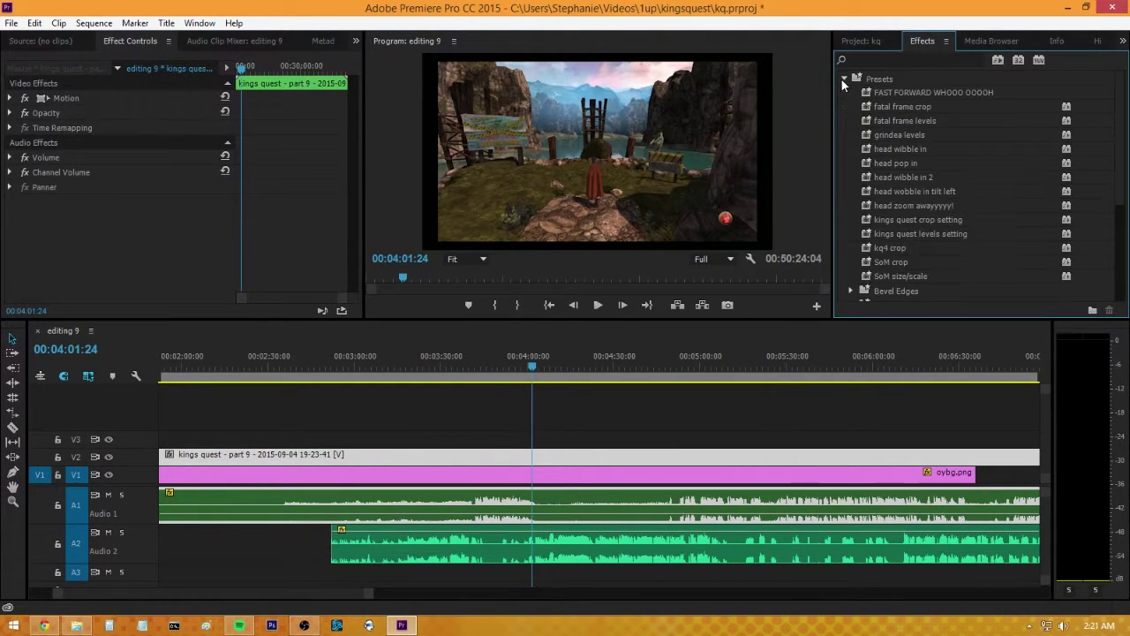
pyautogui.click(864, 225)
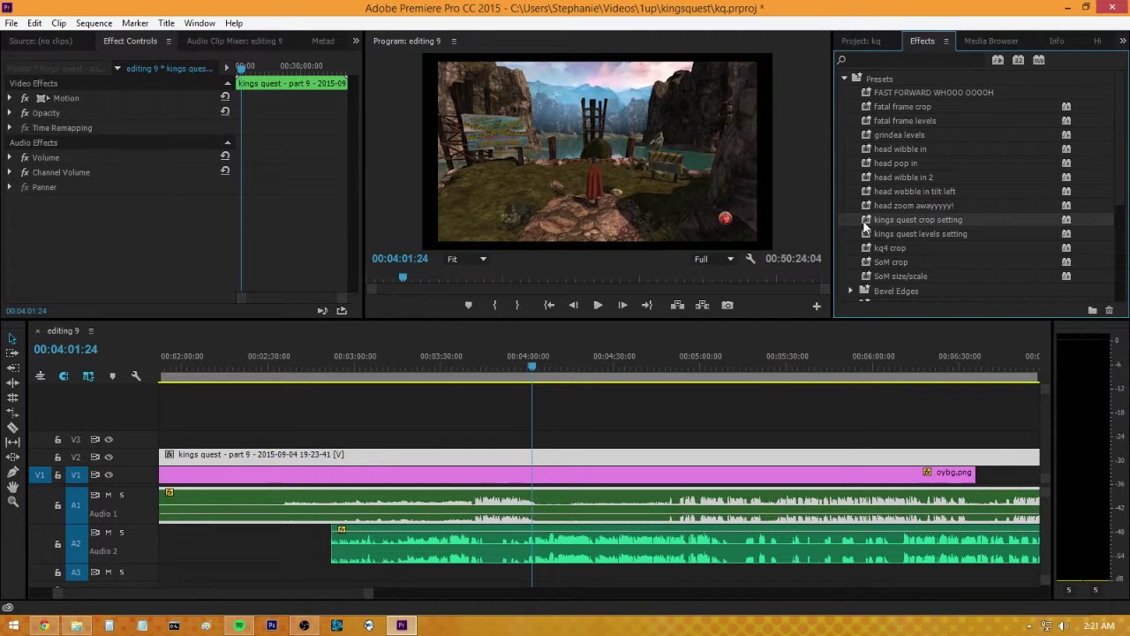
pyautogui.moveTo(865, 225); pyautogui.dragTo(80, 254)
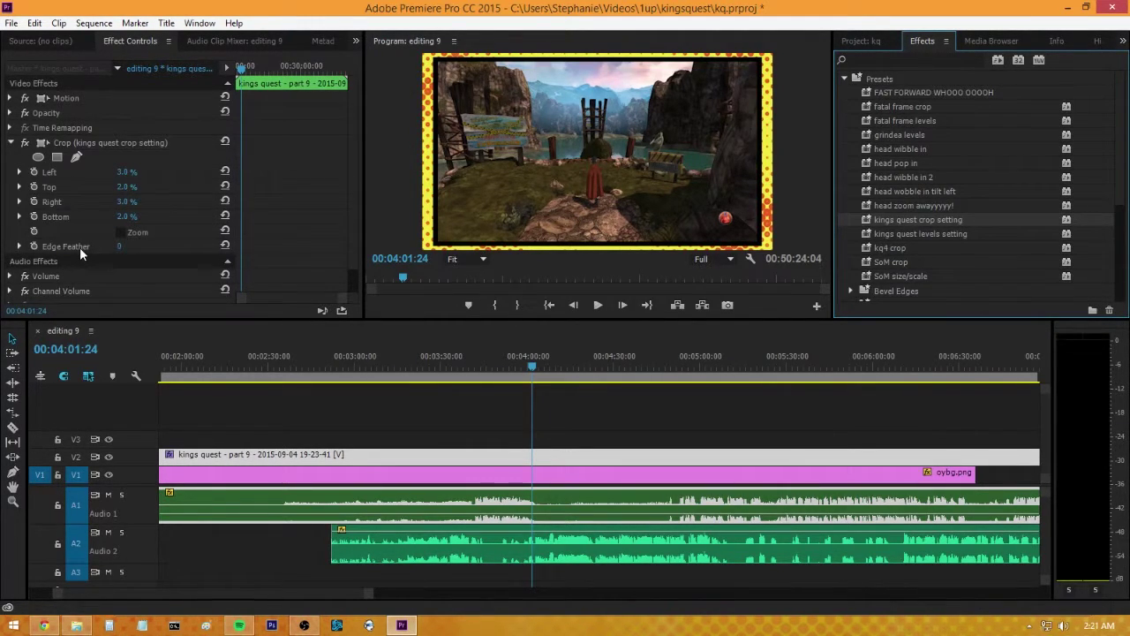
pyautogui.hotkey('ctrl', 'z')
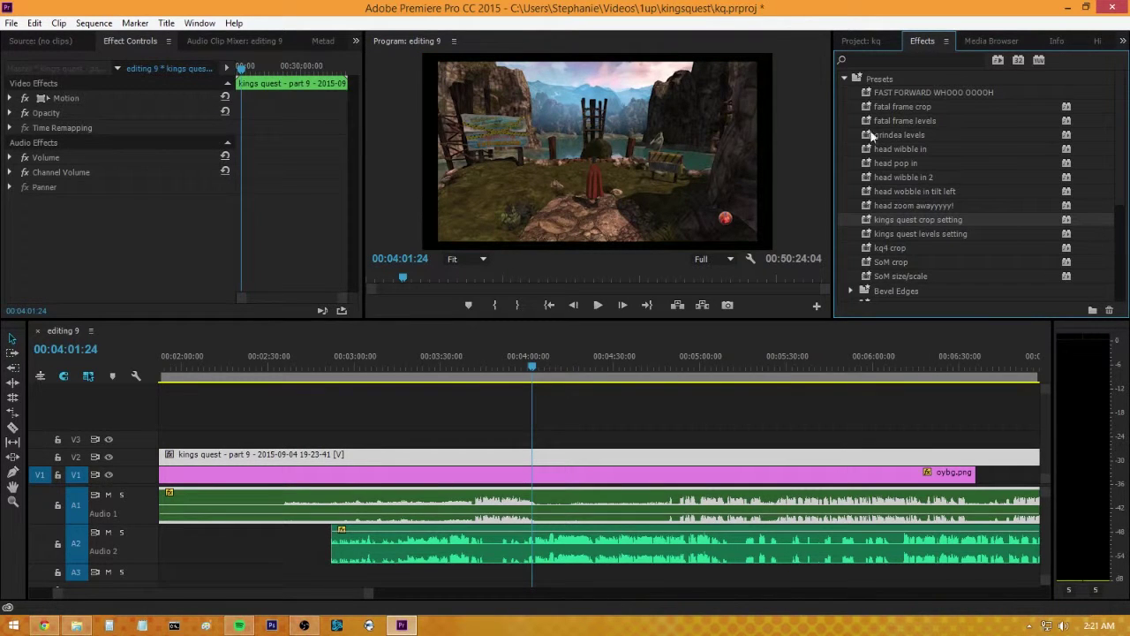
# - Find the Crop video effect and apply it to the gameplay clip on V2
pyautogui.click(890, 59)
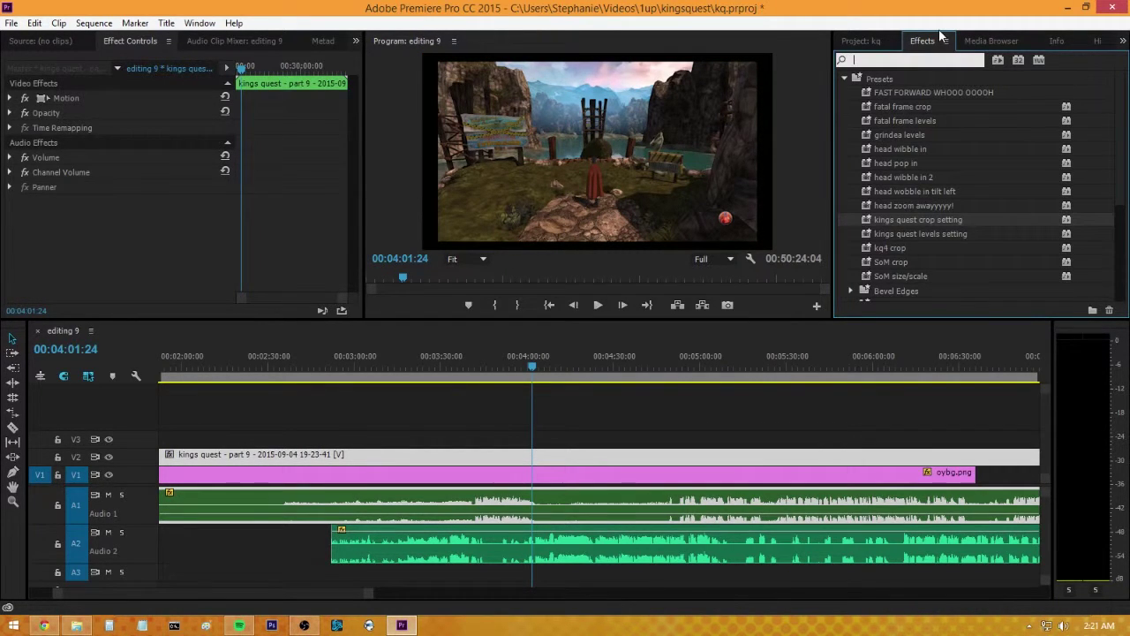
pyautogui.write('crop')
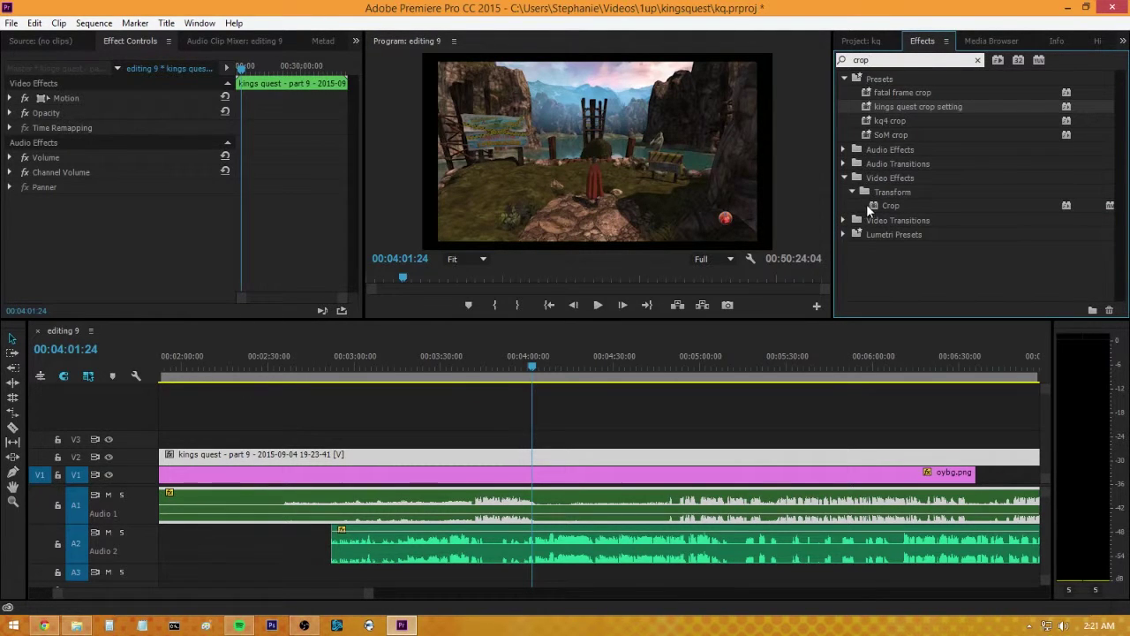
pyautogui.moveTo(872, 205); pyautogui.dragTo(50, 260)
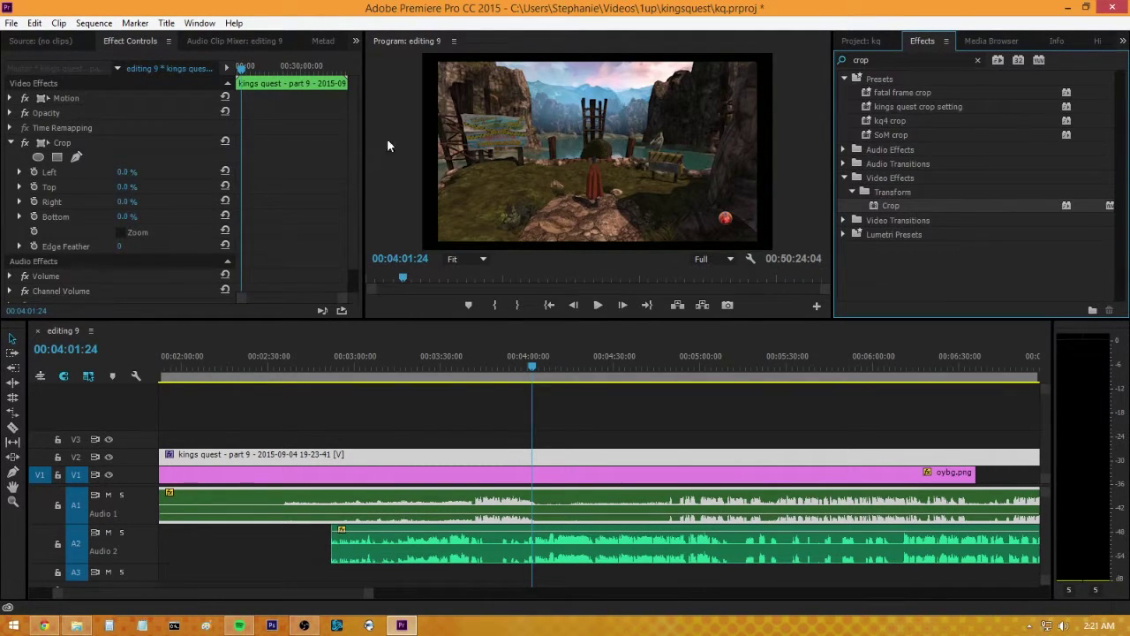
# - Crop the gameplay clip's left side by 3% and inspect its lower-left corner at 100% preview magnification
pyautogui.click(131, 173)
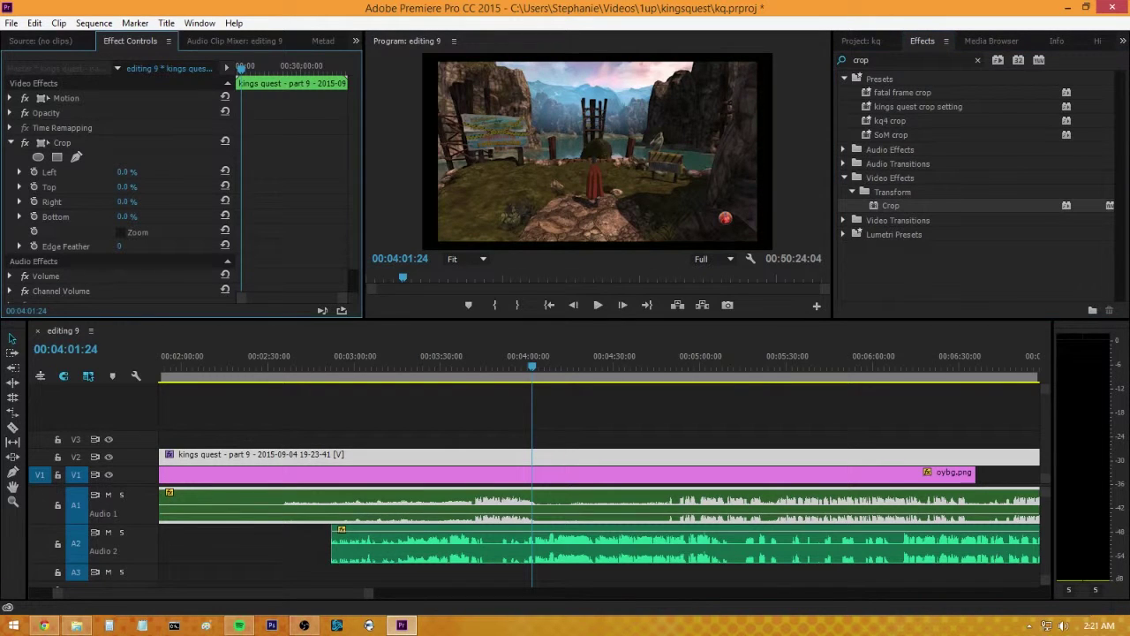
pyautogui.moveTo(130, 173); pyautogui.dragTo(175, 172)
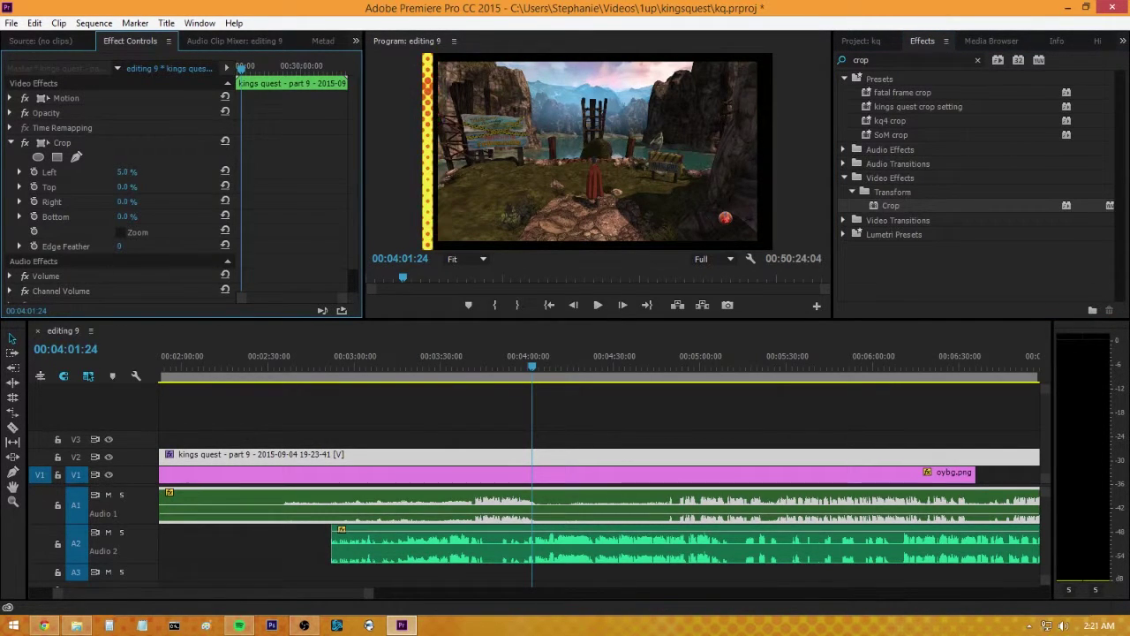
pyautogui.click(468, 259)
pyautogui.click(478, 356)
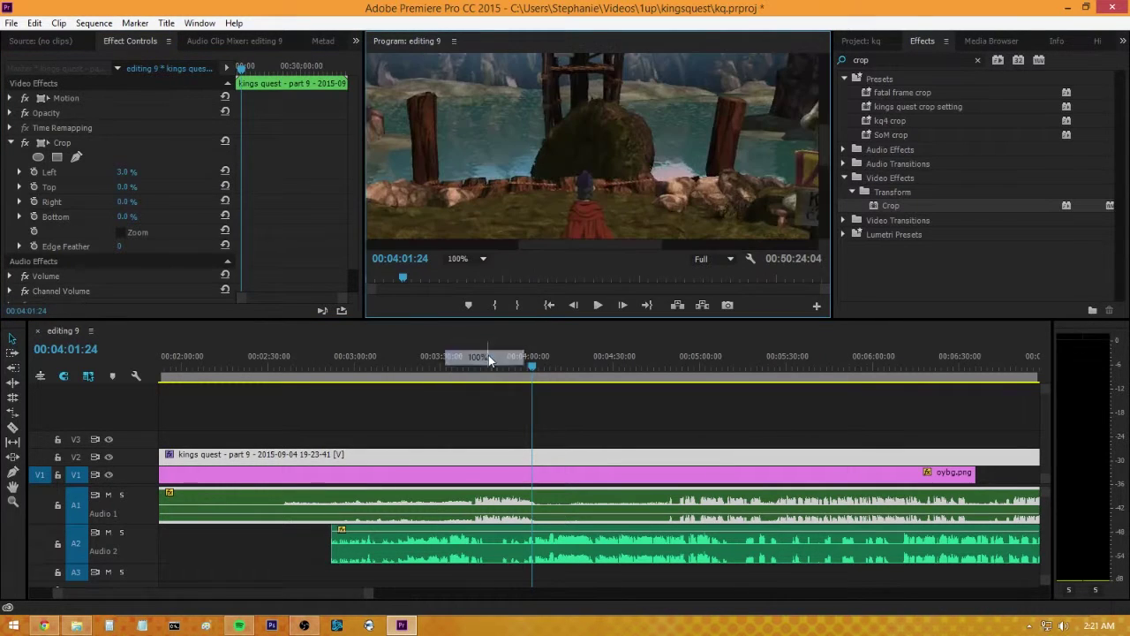
pyautogui.moveTo(604, 241); pyautogui.dragTo(447, 244)
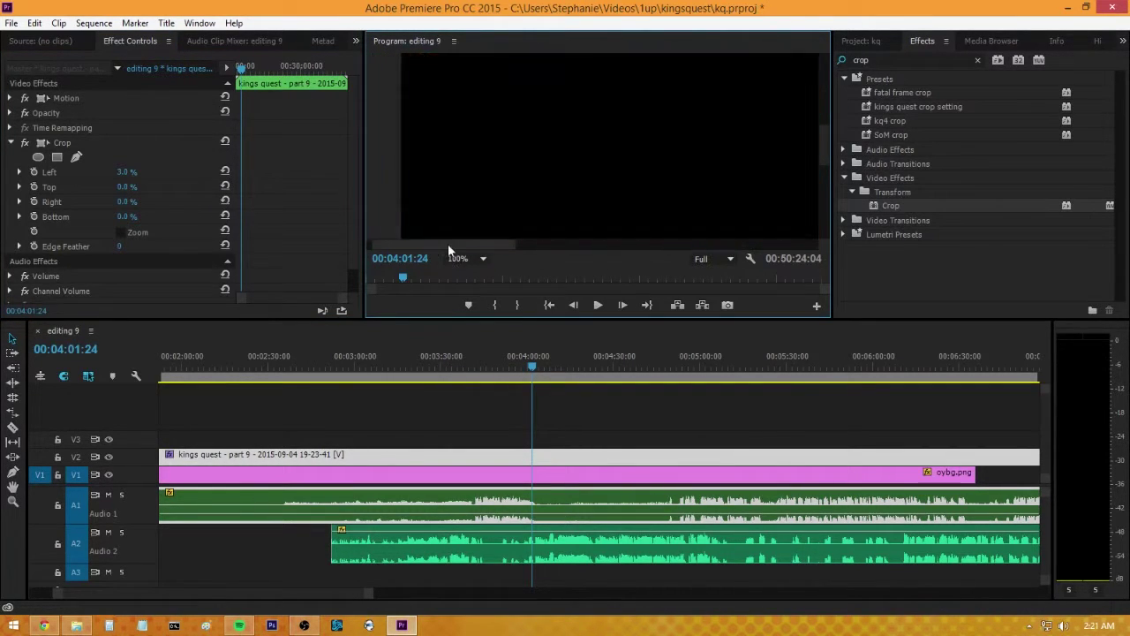
pyautogui.moveTo(823, 152); pyautogui.dragTo(825, 231)
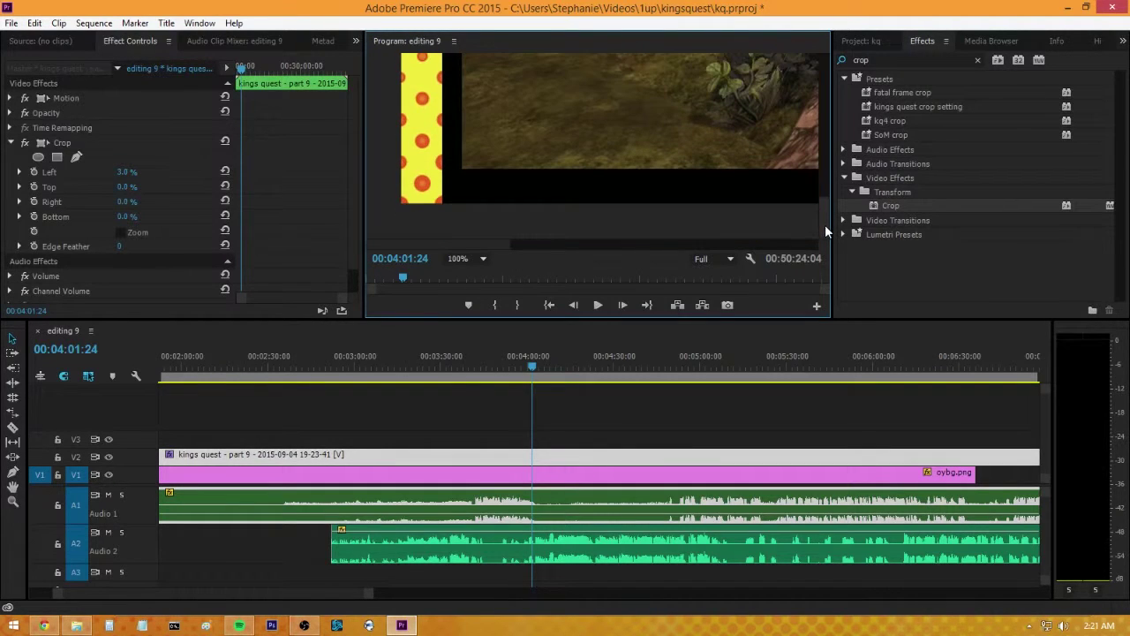
# - Fine-tune the gameplay clip's left crop, trying 4% and 4.5% and settling on 4.4%
pyautogui.moveTo(124, 174)
pyautogui.mouseDown()
pyautogui.moveTo(150, 174)
pyautogui.moveTo(127, 173)
pyautogui.mouseUp()
pyautogui.click(134, 172)
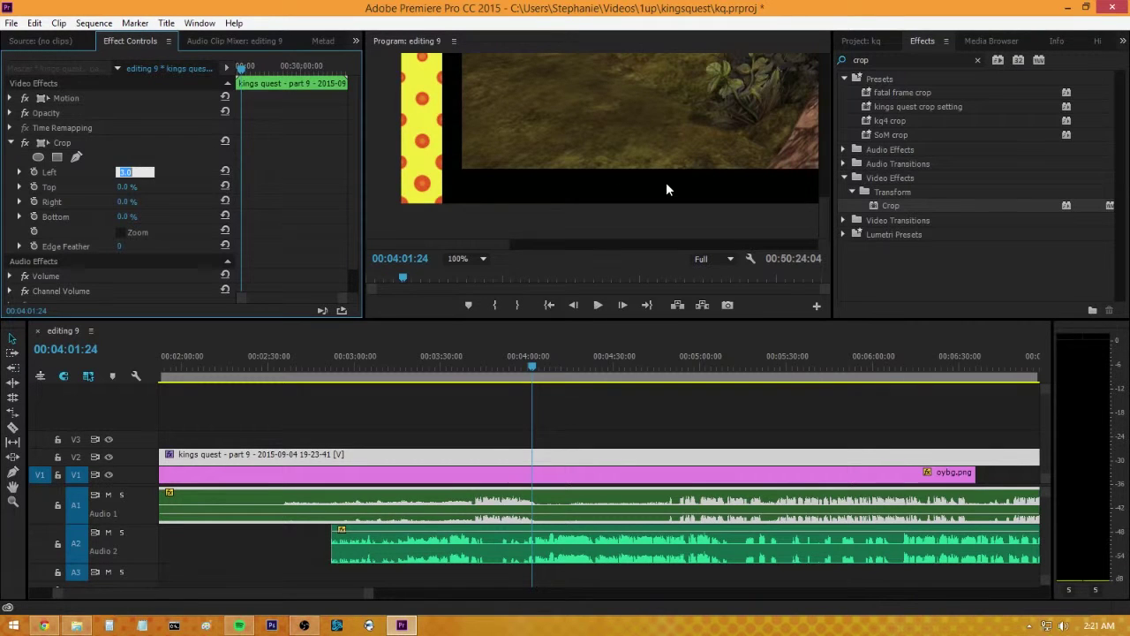
pyautogui.write('4')
pyautogui.press('Return')
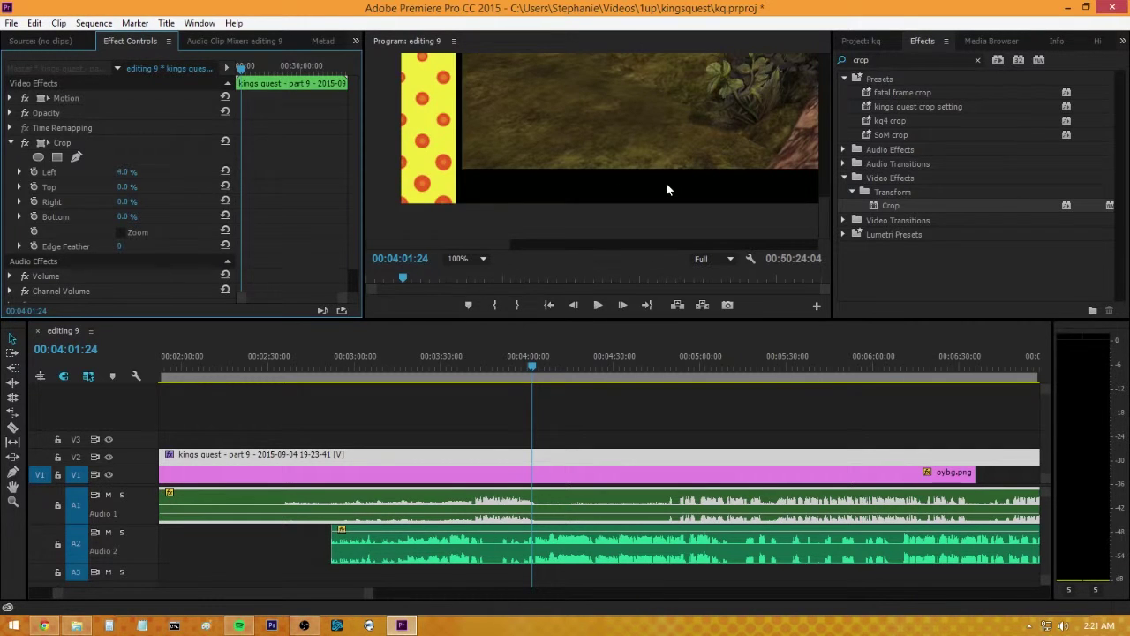
pyautogui.click(126, 172)
pyautogui.write('4.5')
pyautogui.press('Return')
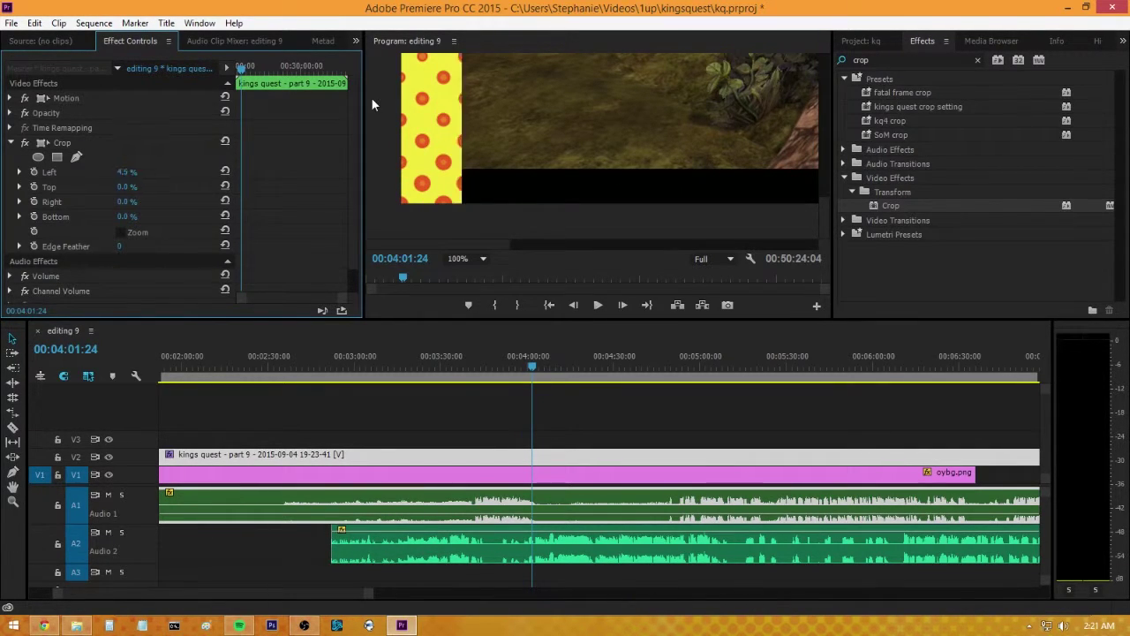
pyautogui.click(131, 174)
pyautogui.write('4.4')
pyautogui.press('Return')
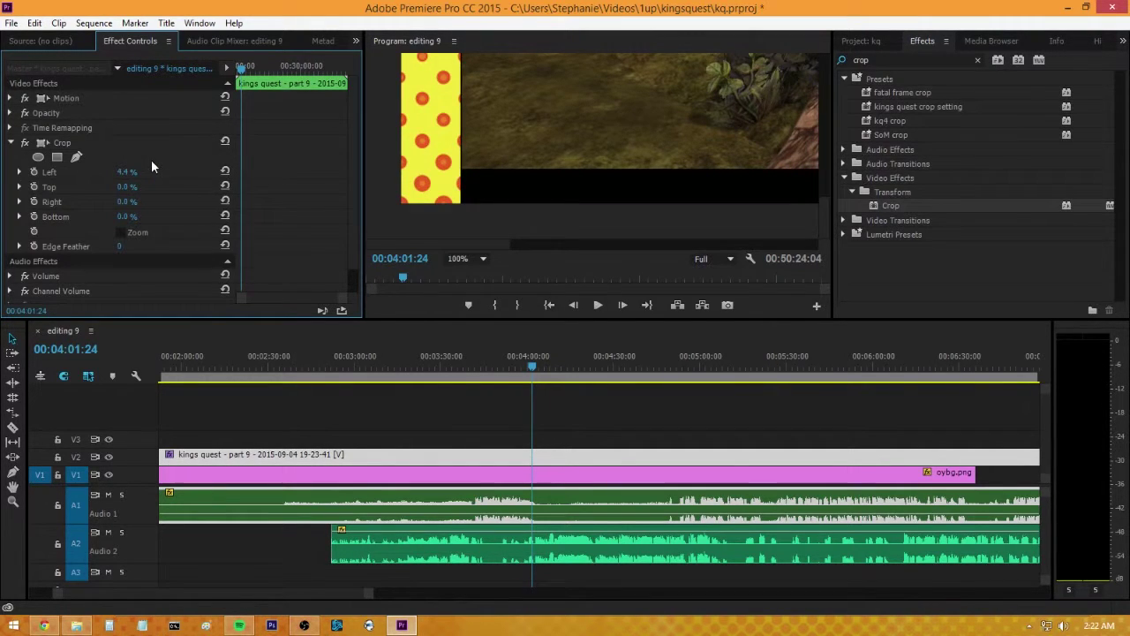
# - Set the gameplay clip's right crop to 4.4% and its top and bottom crops to 4%
pyautogui.click(127, 202)
pyautogui.write('4.4')
pyautogui.press('Return')
pyautogui.click(117, 187)
pyautogui.write('4')
pyautogui.press('Tab')
pyautogui.press('Return')
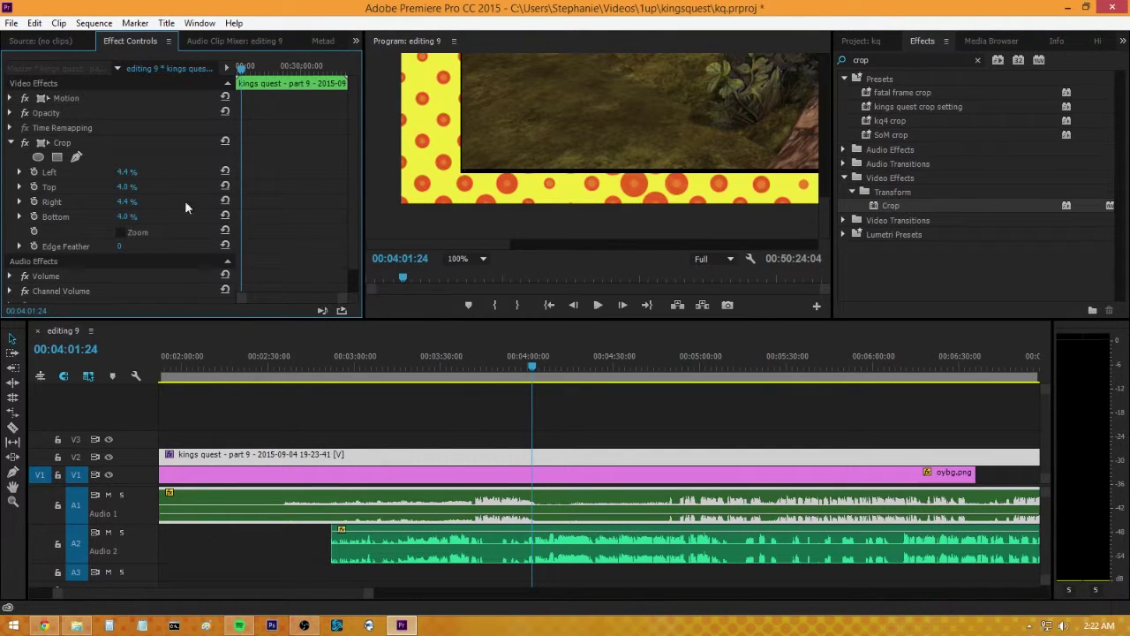
# - Set the bottom and top crops to 4.4%, check the upper-left corner and fit the whole frame in the preview
pyautogui.click(127, 216)
pyautogui.press('Return')
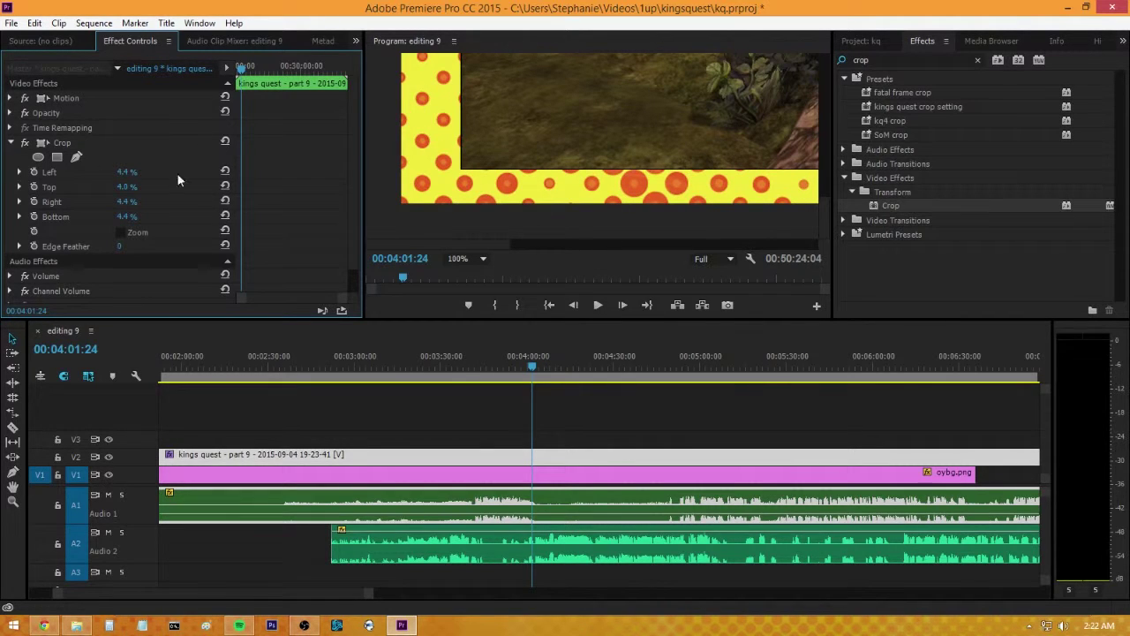
pyautogui.click(135, 187)
pyautogui.press('Return')
pyautogui.moveTo(823, 211); pyautogui.dragTo(837, 55)
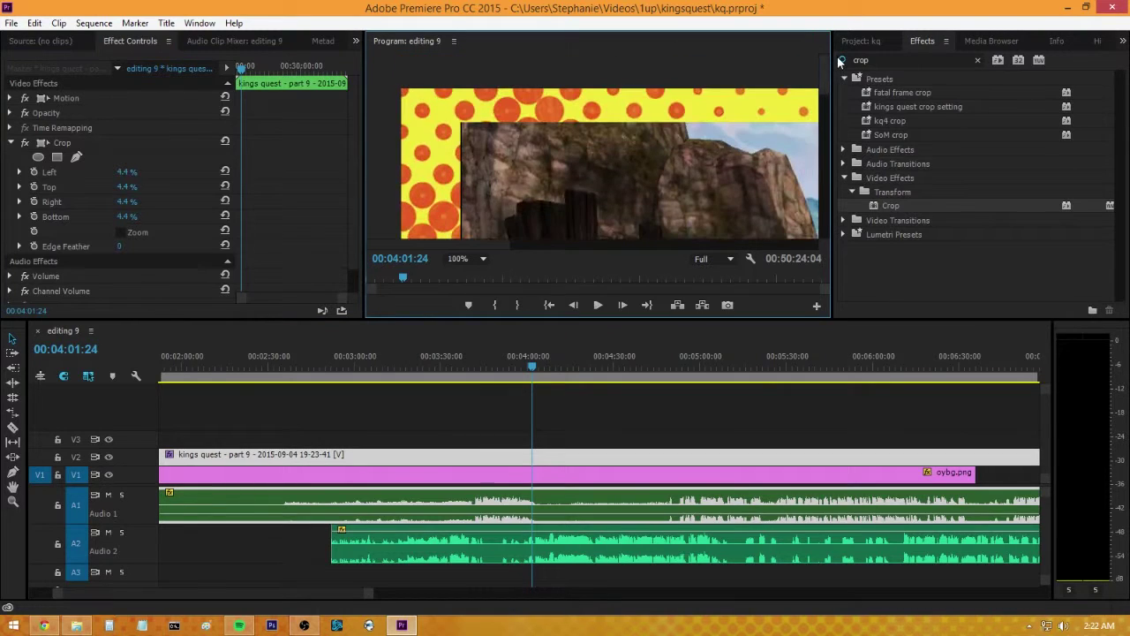
pyautogui.click(484, 258)
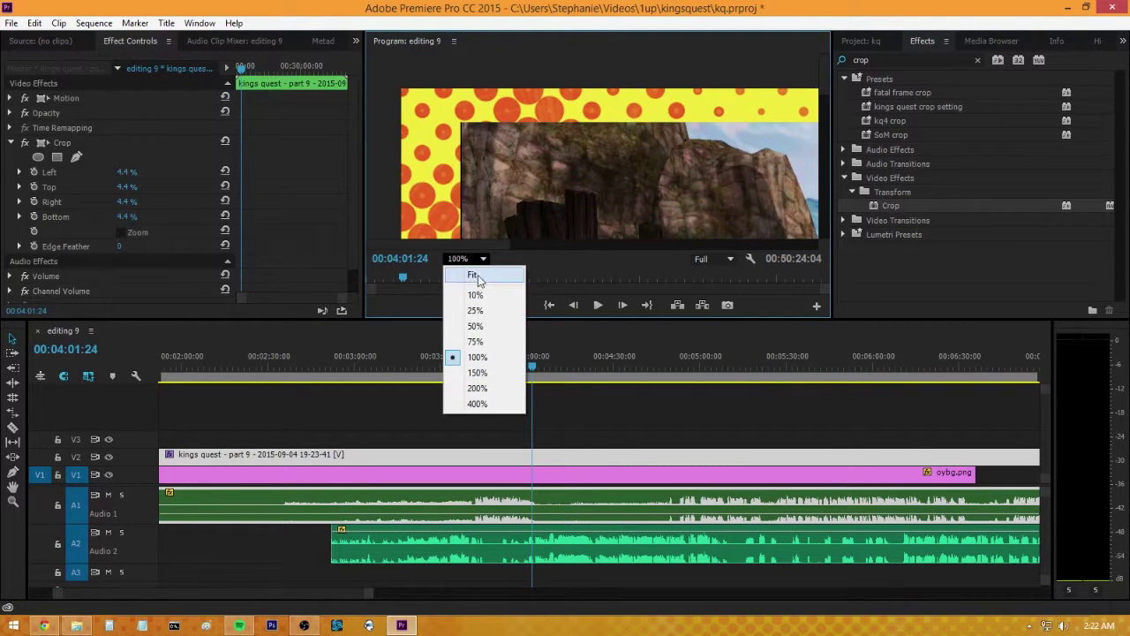
pyautogui.click(478, 278)
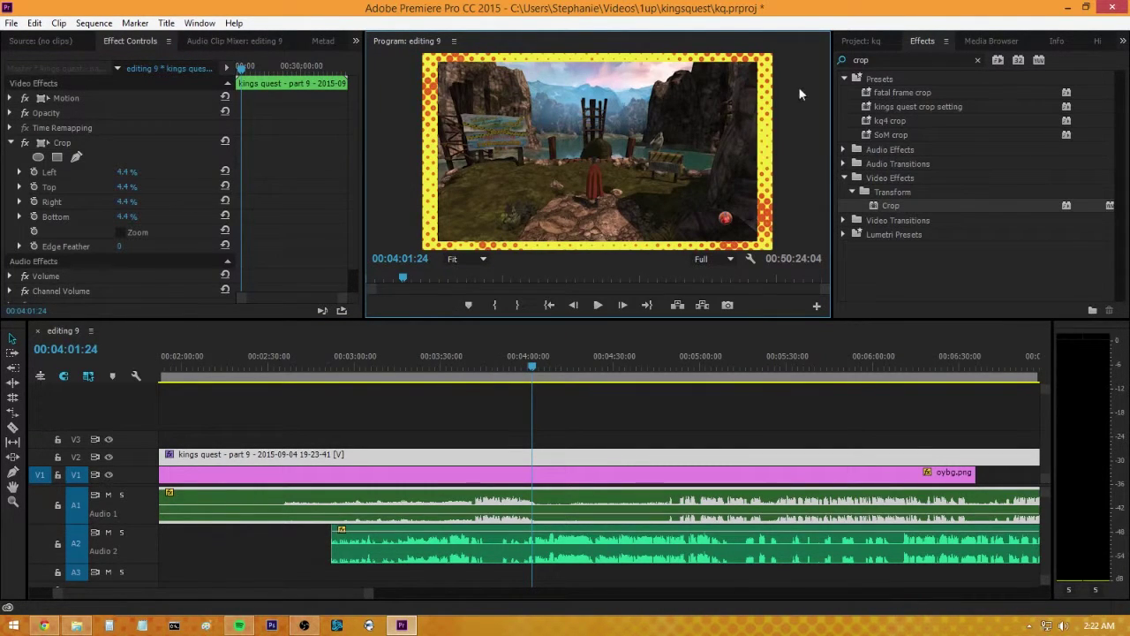
# - Enlarge the gameplay clip on V2, trying a scale of 104 and settling on 108
pyautogui.click(128, 128)
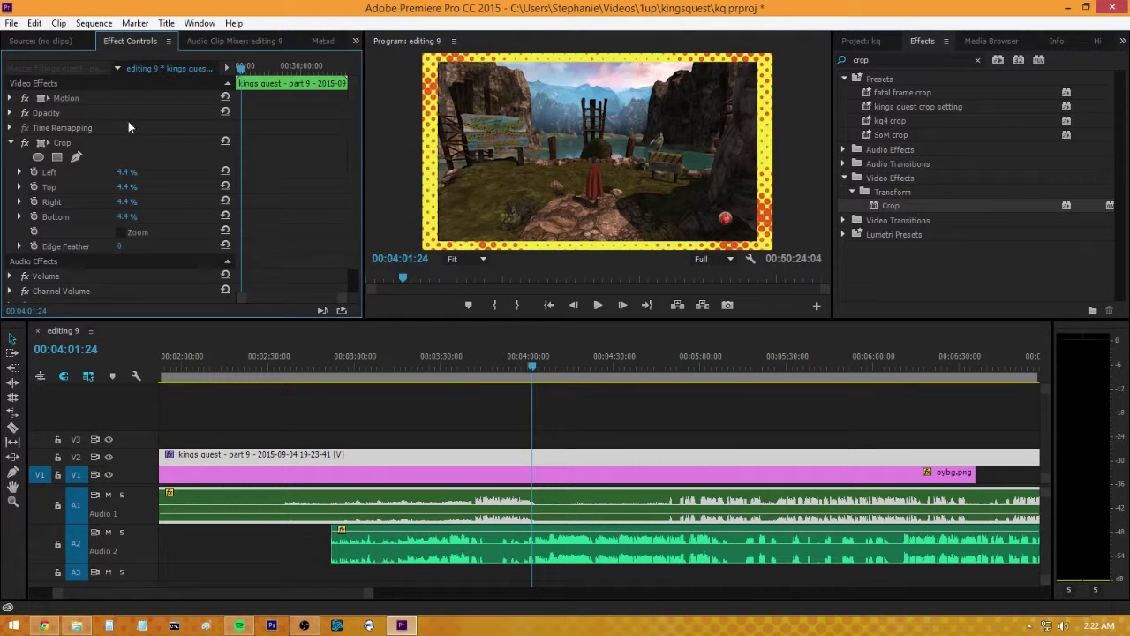
pyautogui.click(11, 143)
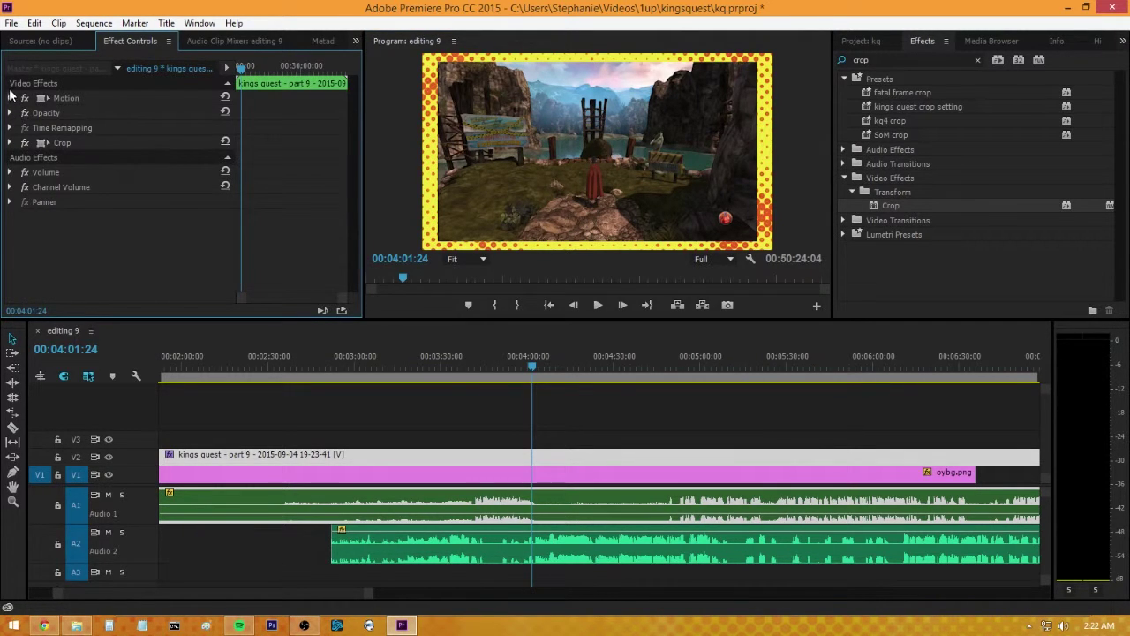
pyautogui.click(9, 98)
pyautogui.click(128, 128)
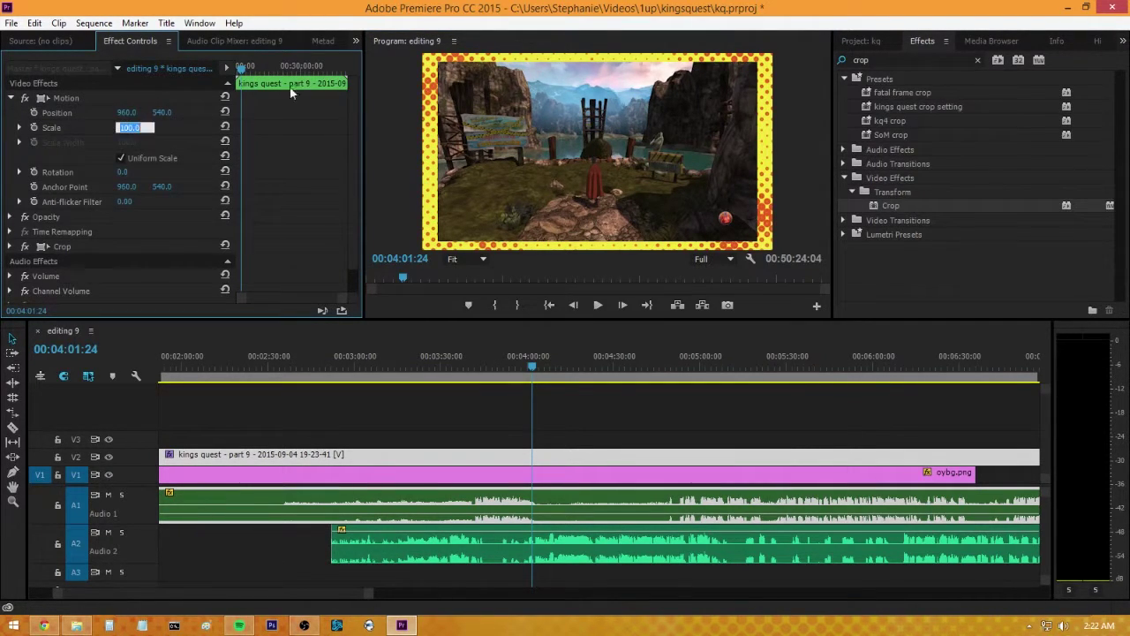
pyautogui.press('Return')
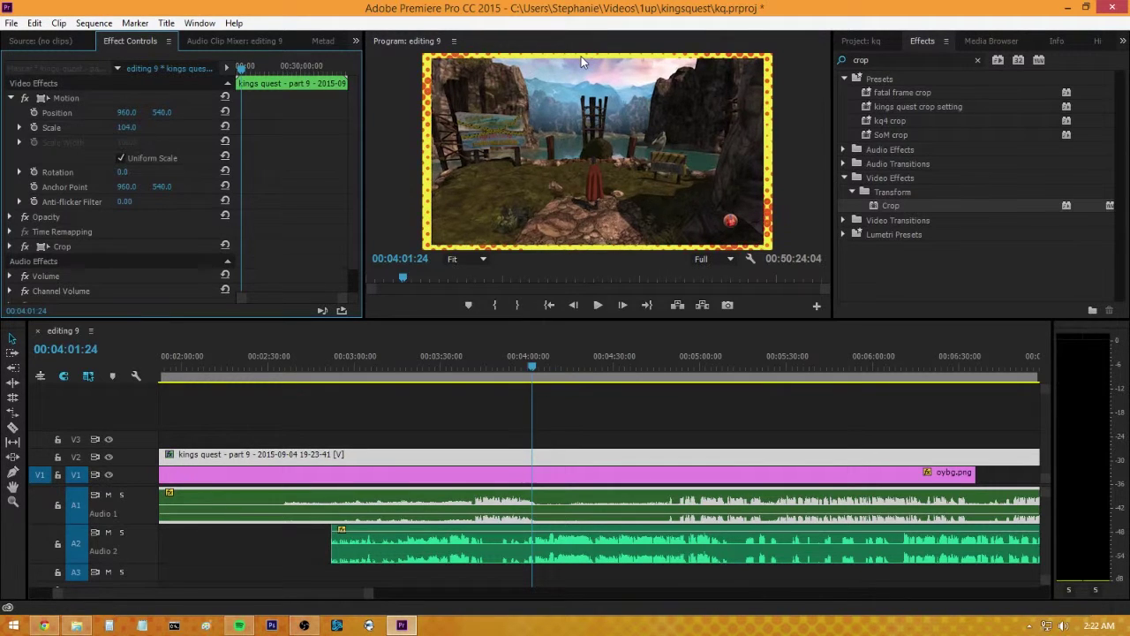
pyautogui.click(129, 127)
pyautogui.write('108')
pyautogui.press('Return')
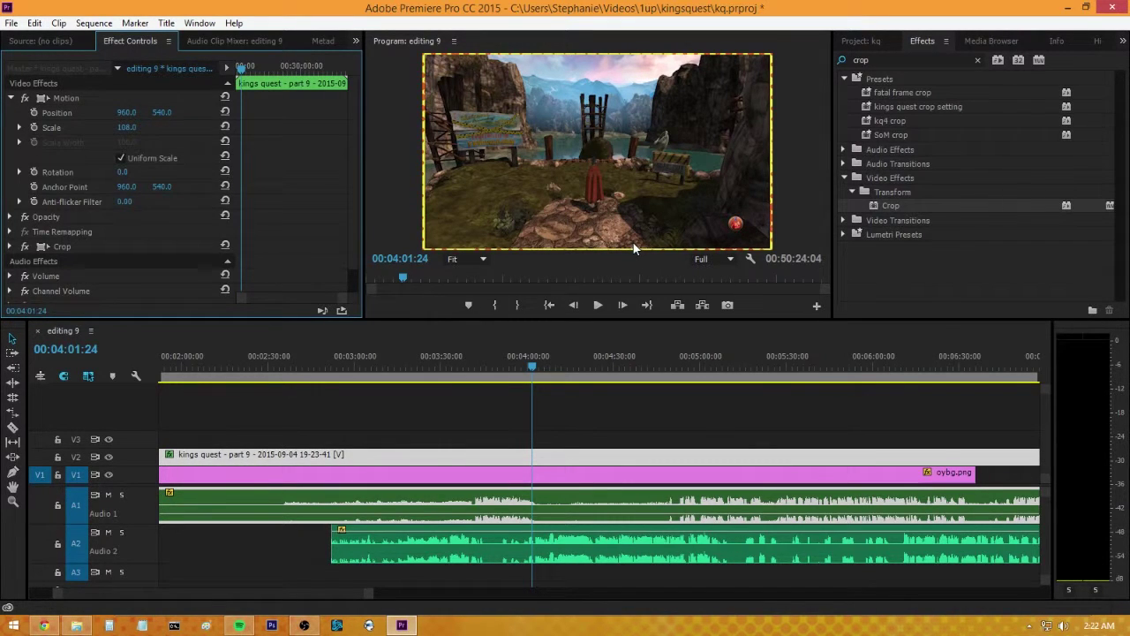
pyautogui.hotkey('ctrl', 's')
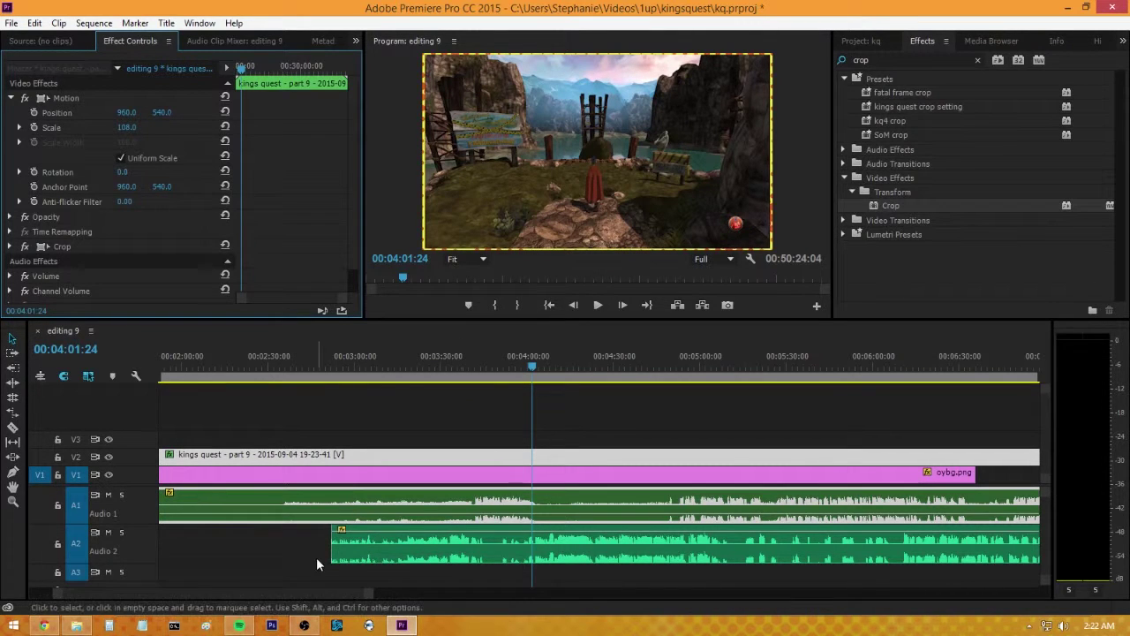
# - Play the sequence up to about 00:04:02 to find the cut point and place the playhead at 00:04:00:17
pyautogui.moveTo(373, 598)
pyautogui.mouseDown()
pyautogui.moveTo(395, 598)
pyautogui.moveTo(373, 600)
pyautogui.mouseUp()
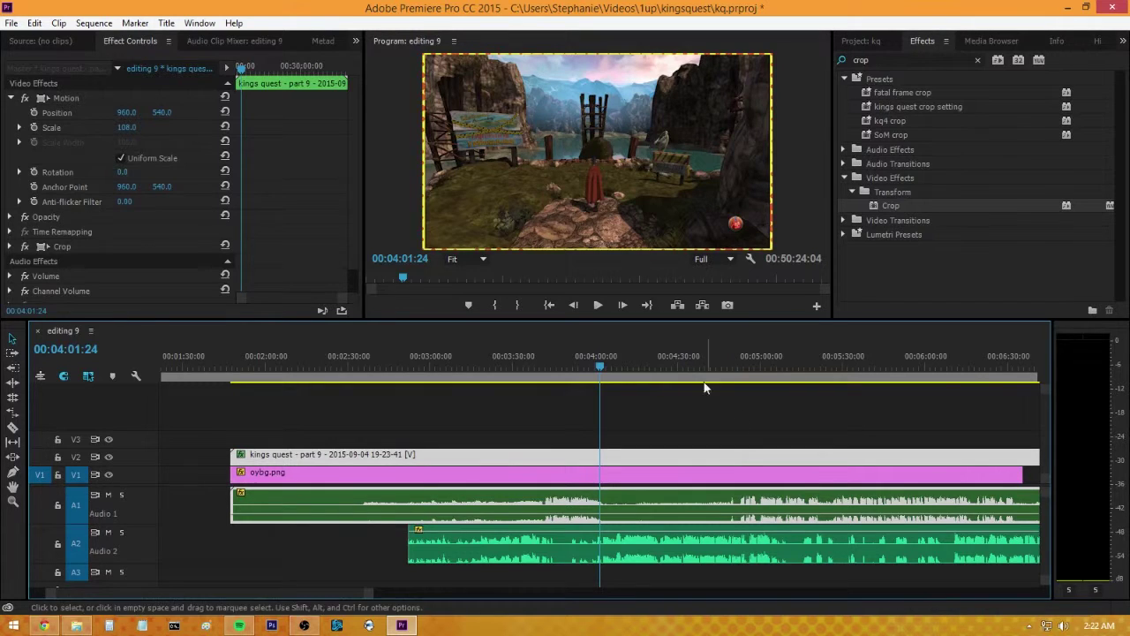
pyautogui.moveTo(365, 597); pyautogui.dragTo(341, 598)
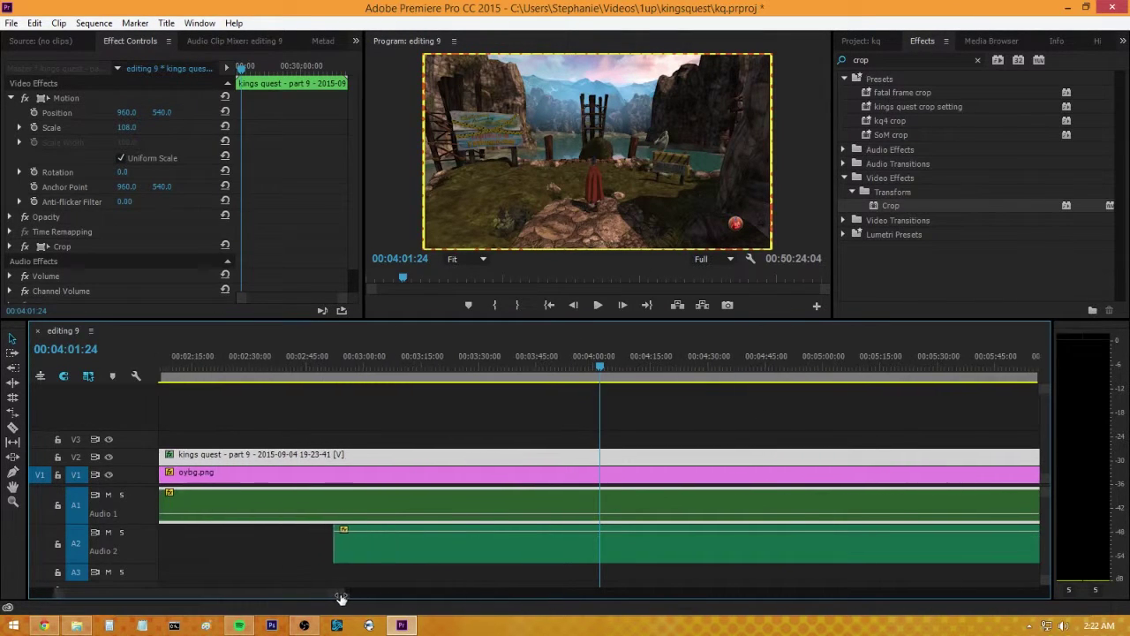
pyautogui.click(539, 382)
pyautogui.moveTo(540, 381); pyautogui.dragTo(565, 382)
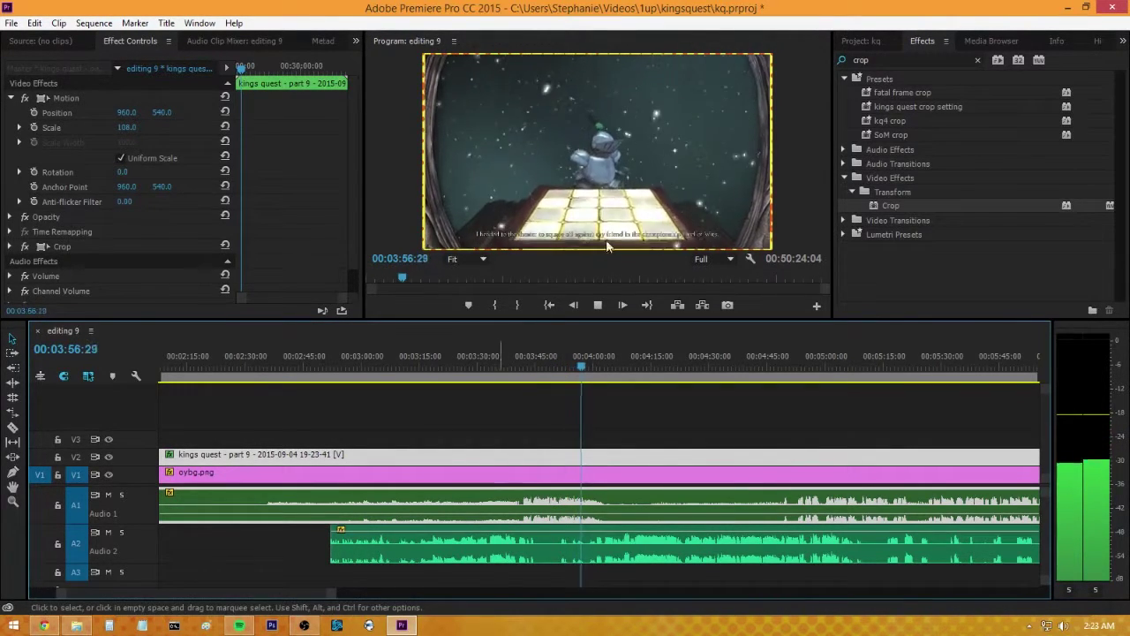
pyautogui.moveTo(332, 592); pyautogui.dragTo(296, 601)
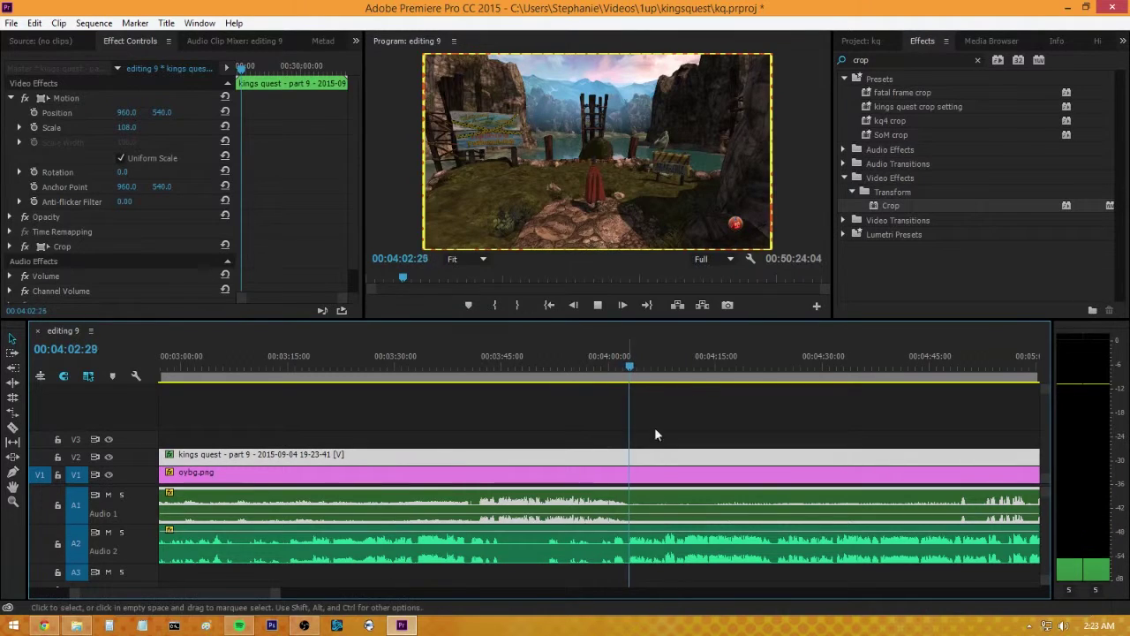
pyautogui.moveTo(629, 368); pyautogui.dragTo(614, 369)
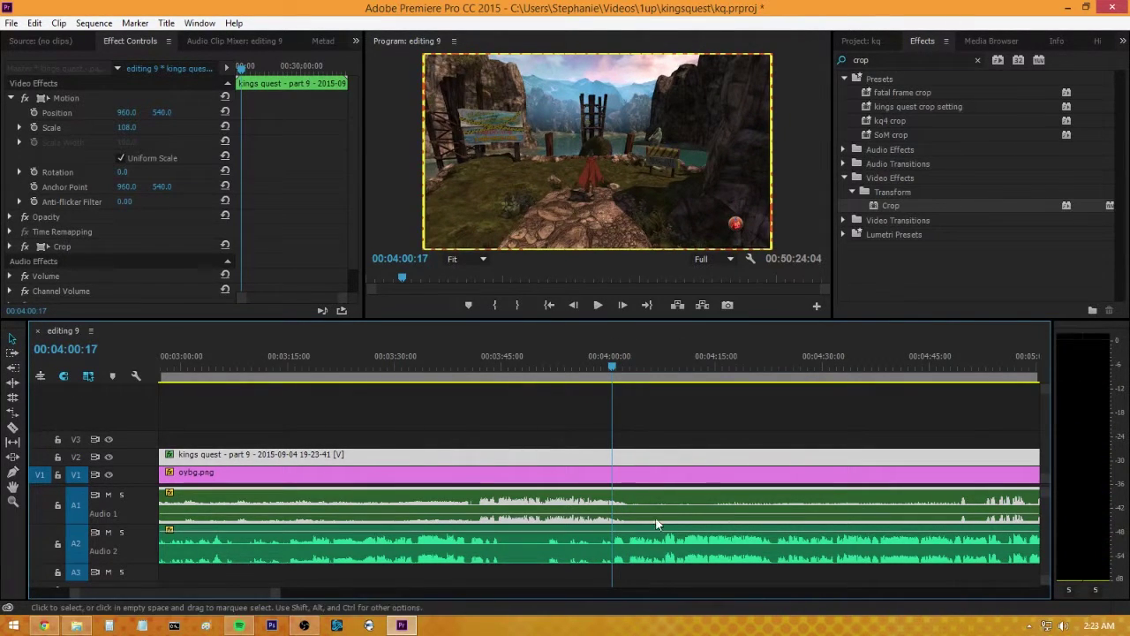
# - Split the processed audio on A2 at 00:04:00:17 and delete the part before the cut
pyautogui.click(12, 427)
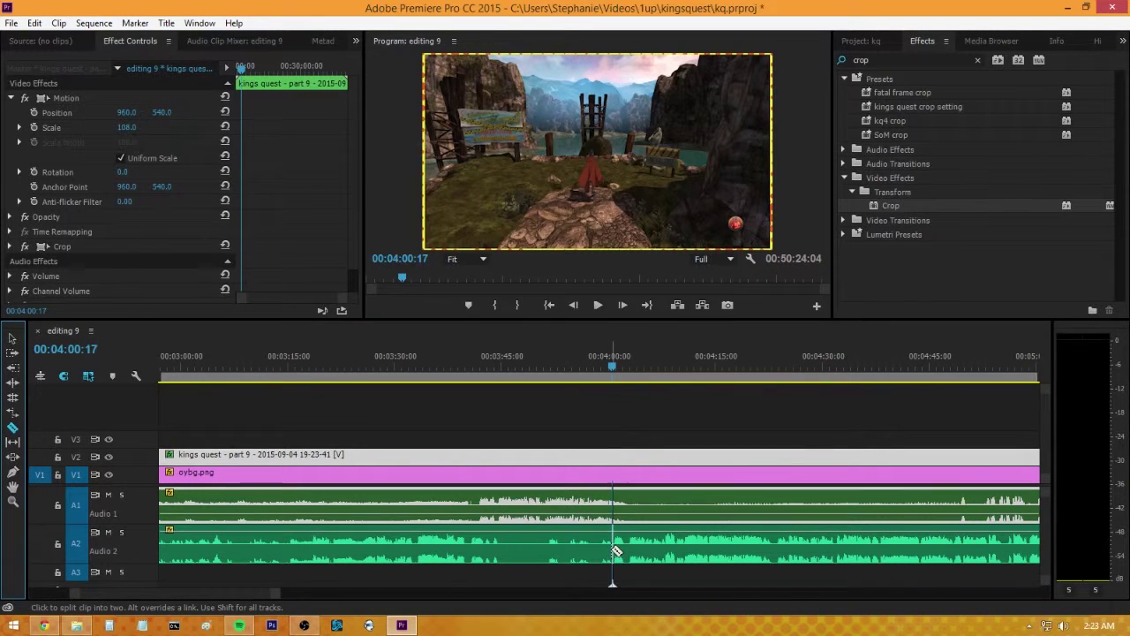
pyautogui.click(614, 551)
pyautogui.press('v')
pyautogui.click(408, 563)
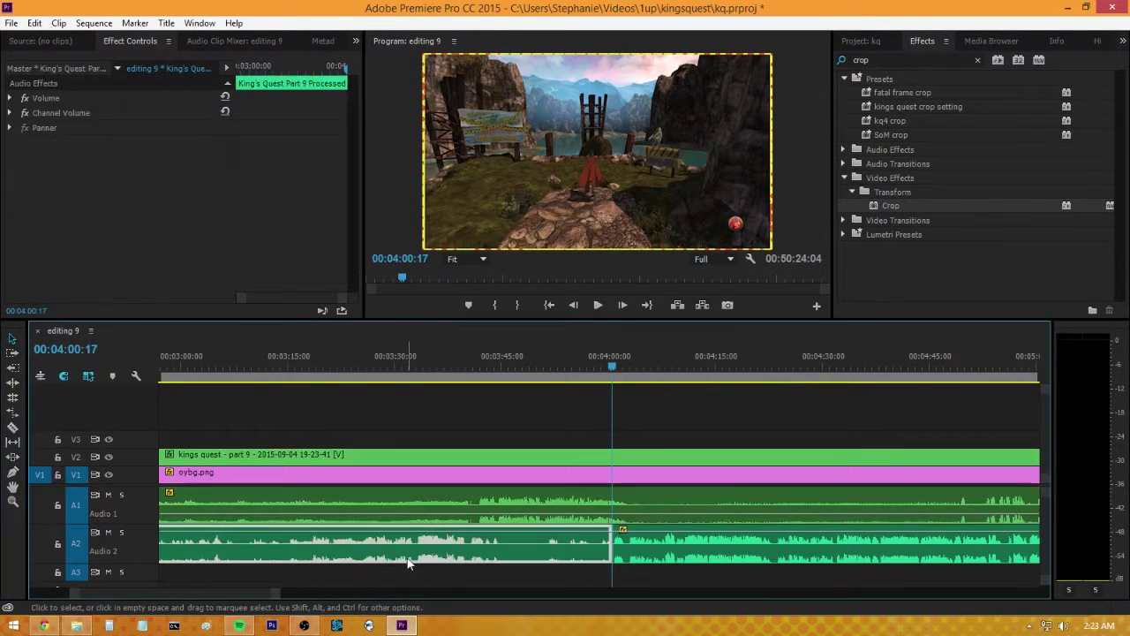
pyautogui.press('Delete')
# - Split the gameplay clip, its audio and the oybg.png background at 00:03:41:02 and delete everything before the cut
pyautogui.click(488, 365)
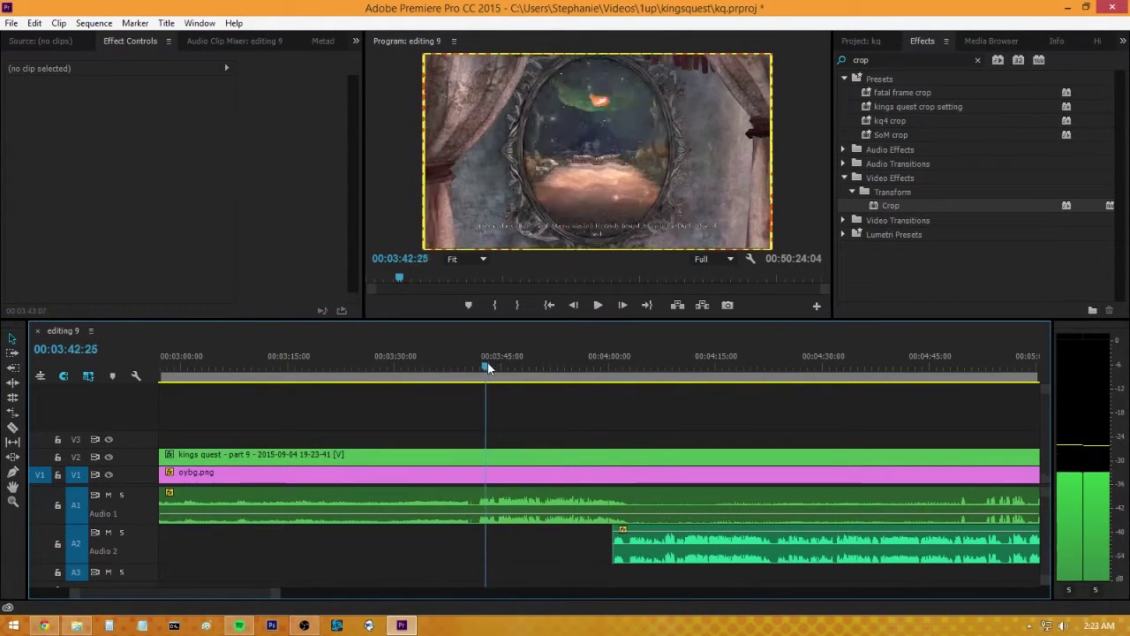
pyautogui.moveTo(489, 367); pyautogui.dragTo(474, 367)
pyautogui.press('c')
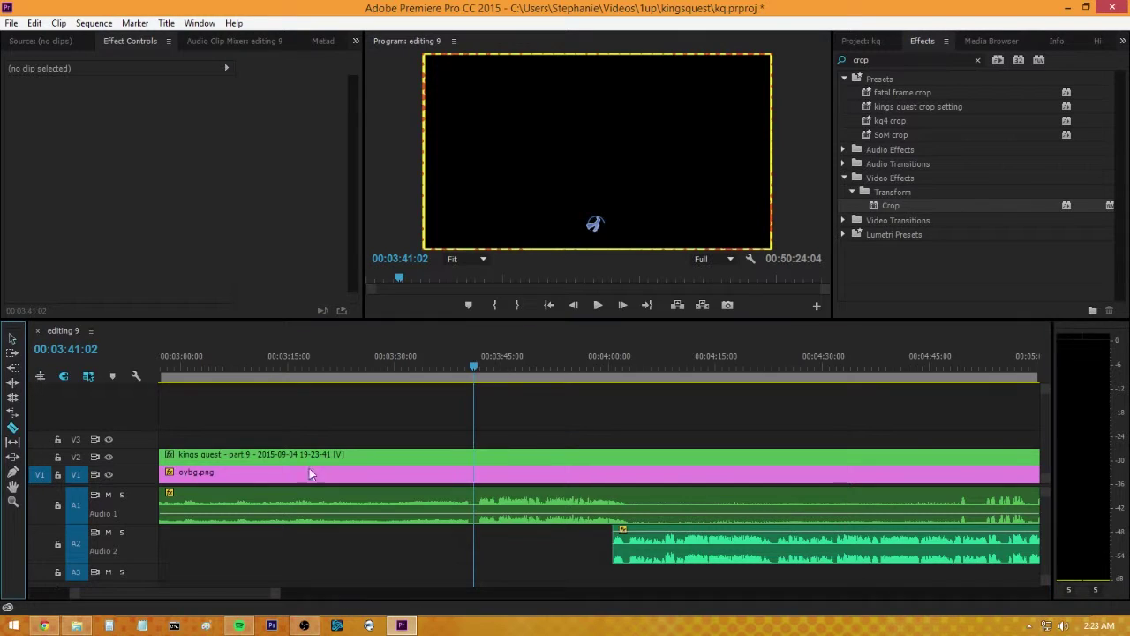
pyautogui.click(475, 515)
pyautogui.click(474, 477)
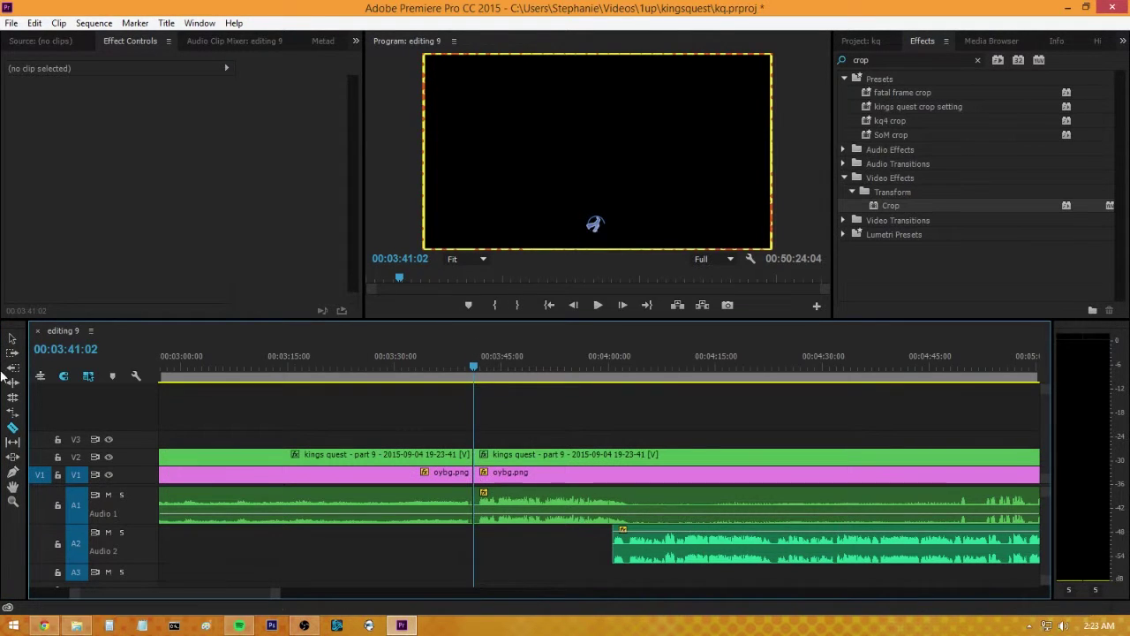
pyautogui.click(12, 338)
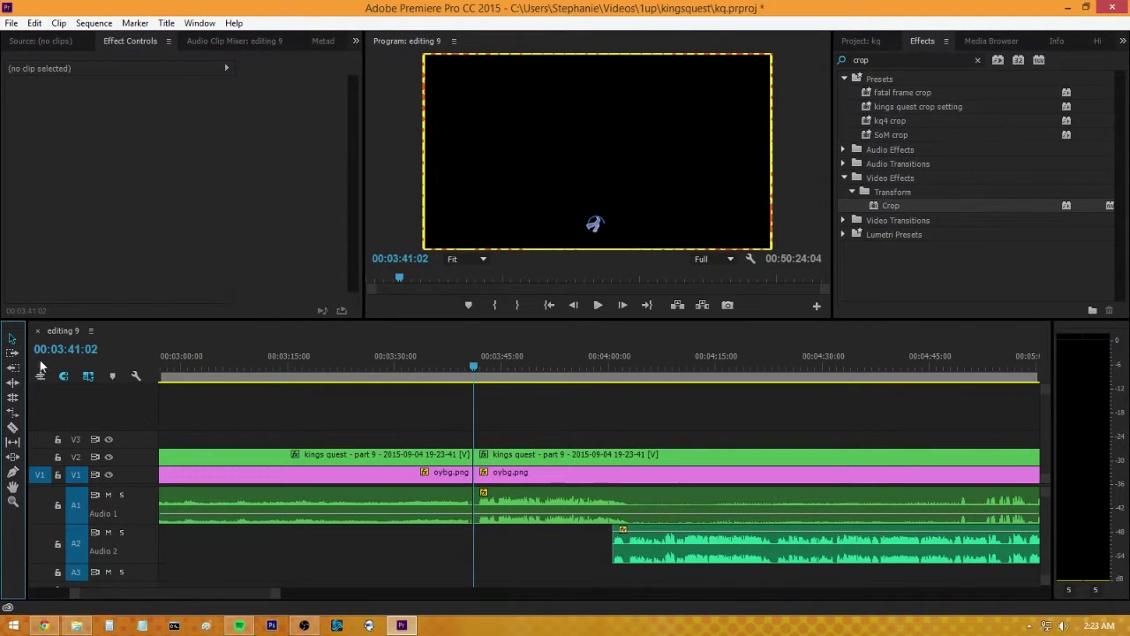
pyautogui.moveTo(403, 528); pyautogui.dragTo(338, 514)
pyautogui.press('Delete')
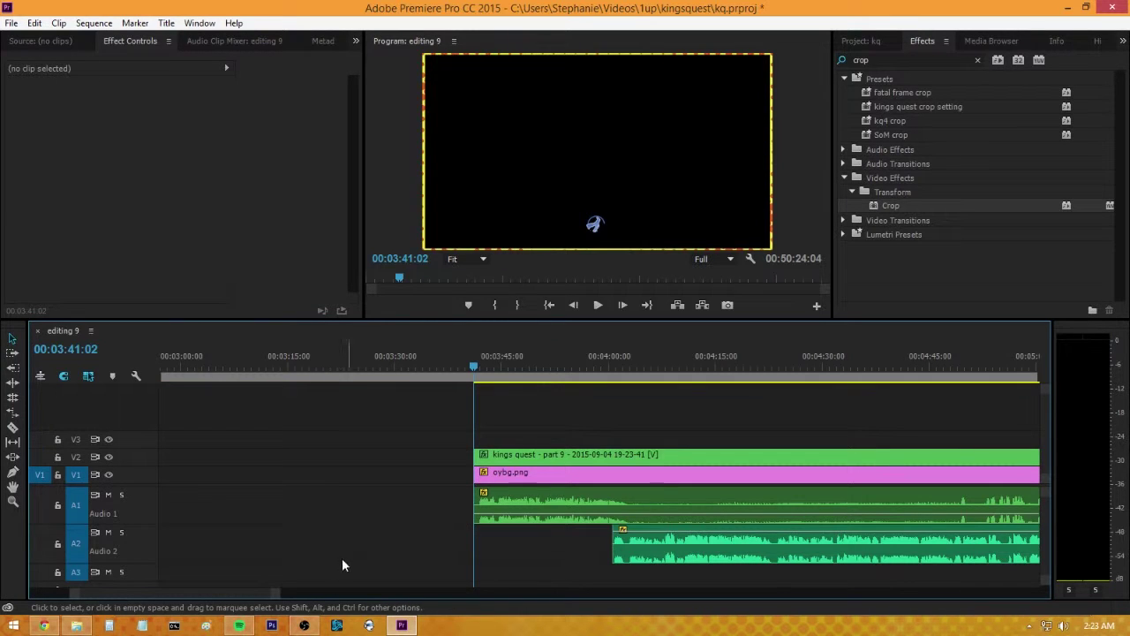
# - Place the Intro sequence just before the gameplay, with its video on V3 and its audio on A3
pyautogui.moveTo(273, 593); pyautogui.dragTo(469, 592)
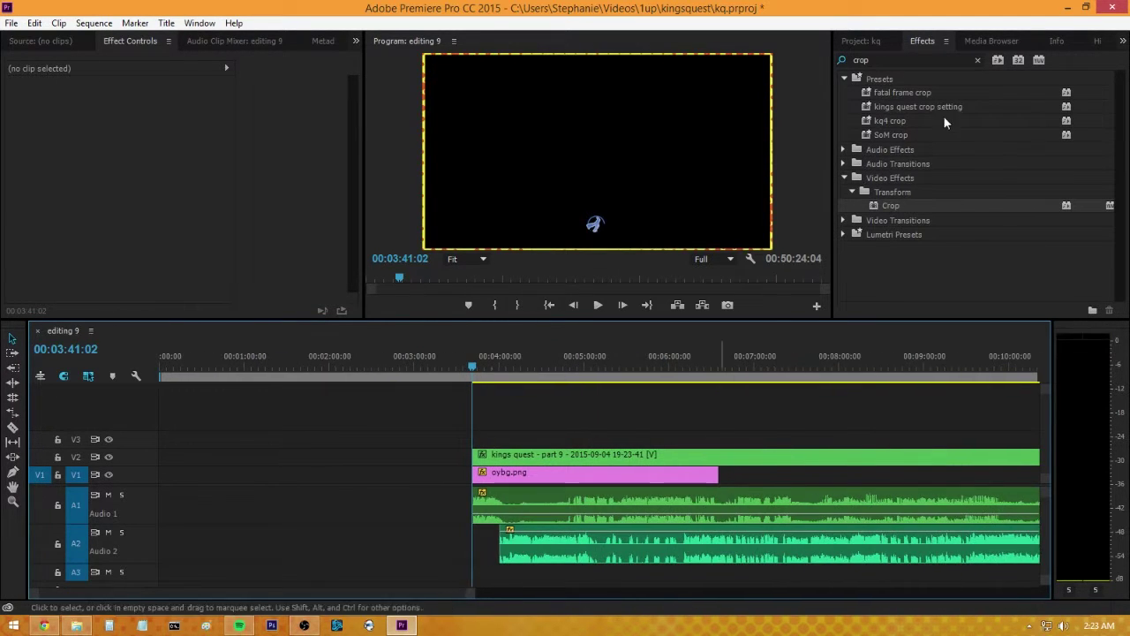
pyautogui.click(977, 60)
pyautogui.click(864, 41)
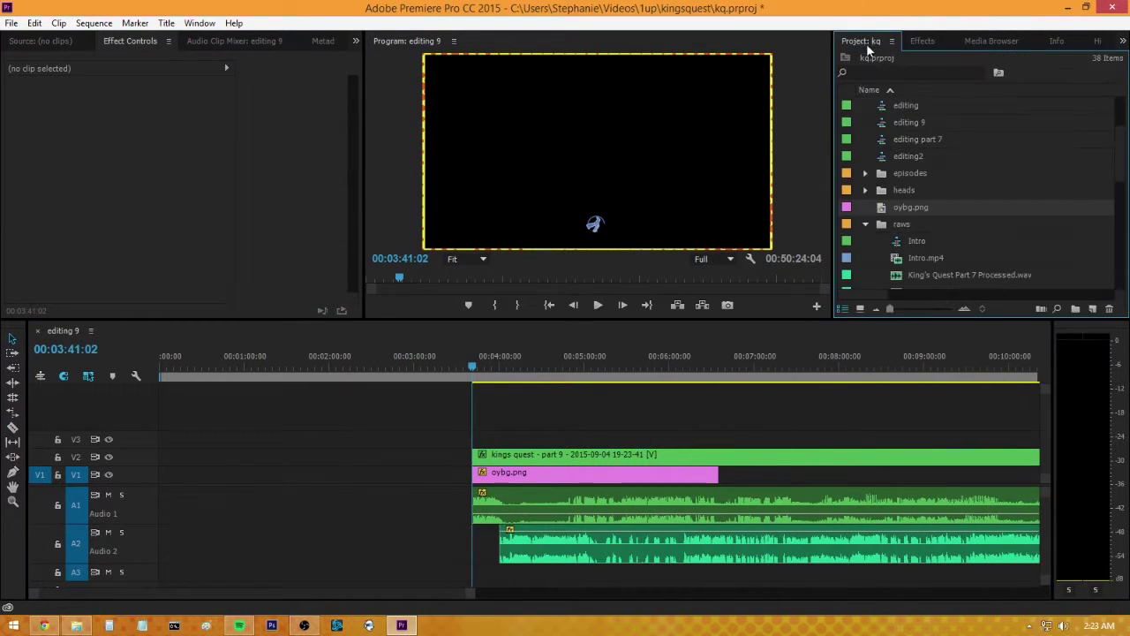
pyautogui.moveTo(907, 238); pyautogui.dragTo(376, 458)
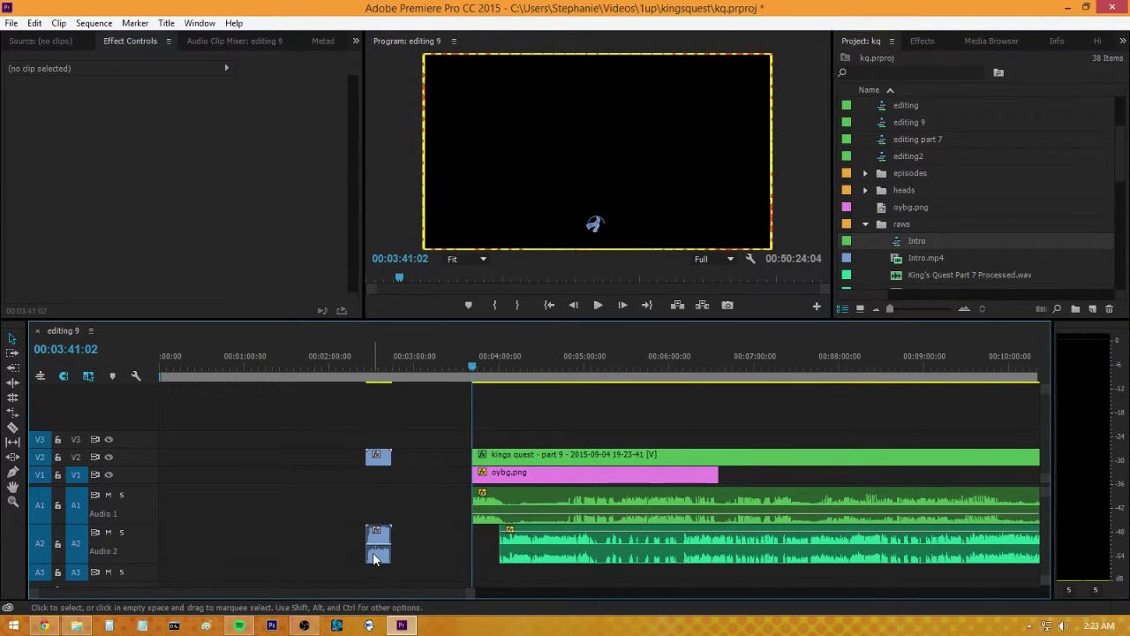
pyautogui.moveTo(378, 562); pyautogui.dragTo(381, 574)
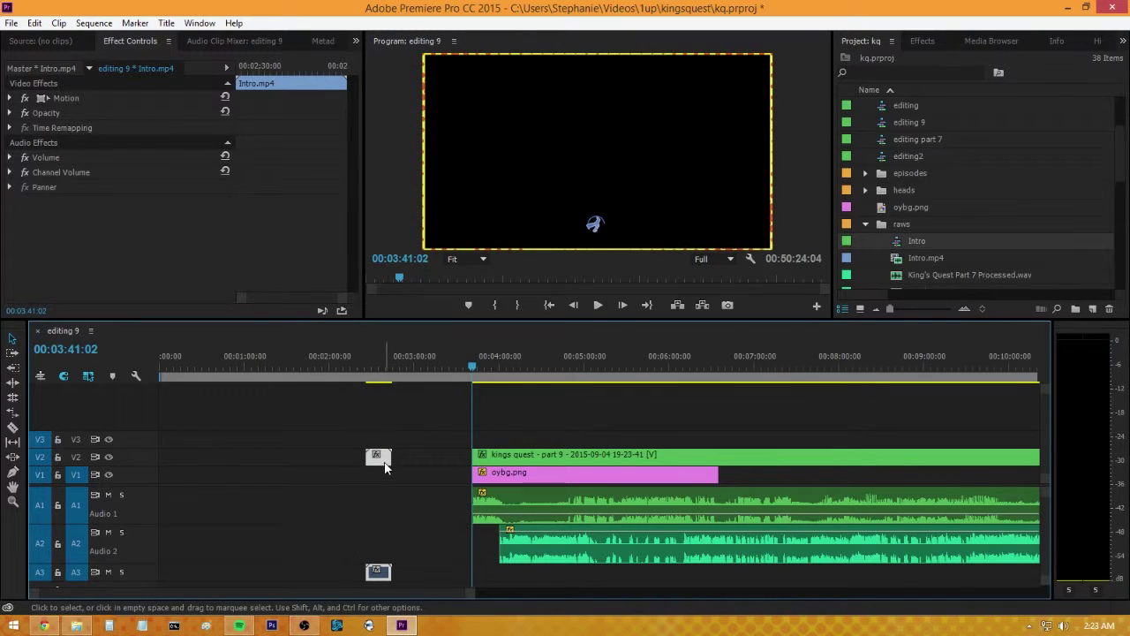
pyautogui.moveTo(385, 468); pyautogui.dragTo(494, 442)
# - Expand the A3 track and shift the intro clip later so it overlaps the gameplay's start by about 3 seconds
pyautogui.moveTo(472, 597); pyautogui.dragTo(315, 595)
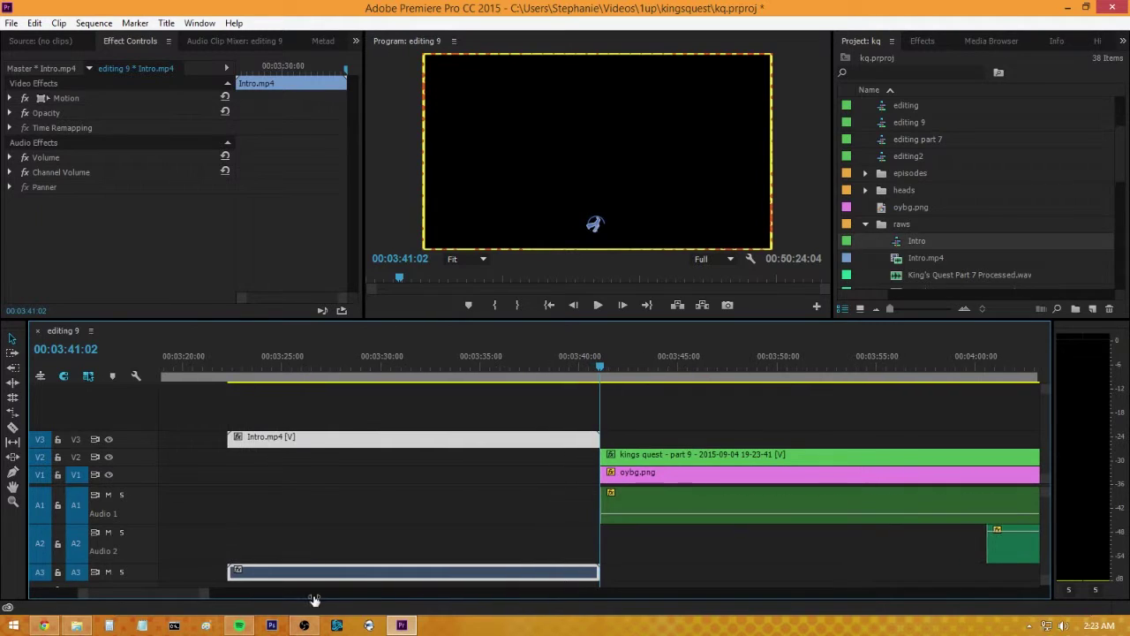
pyautogui.doubleClick(142, 580)
pyautogui.moveTo(567, 574); pyautogui.dragTo(610, 568)
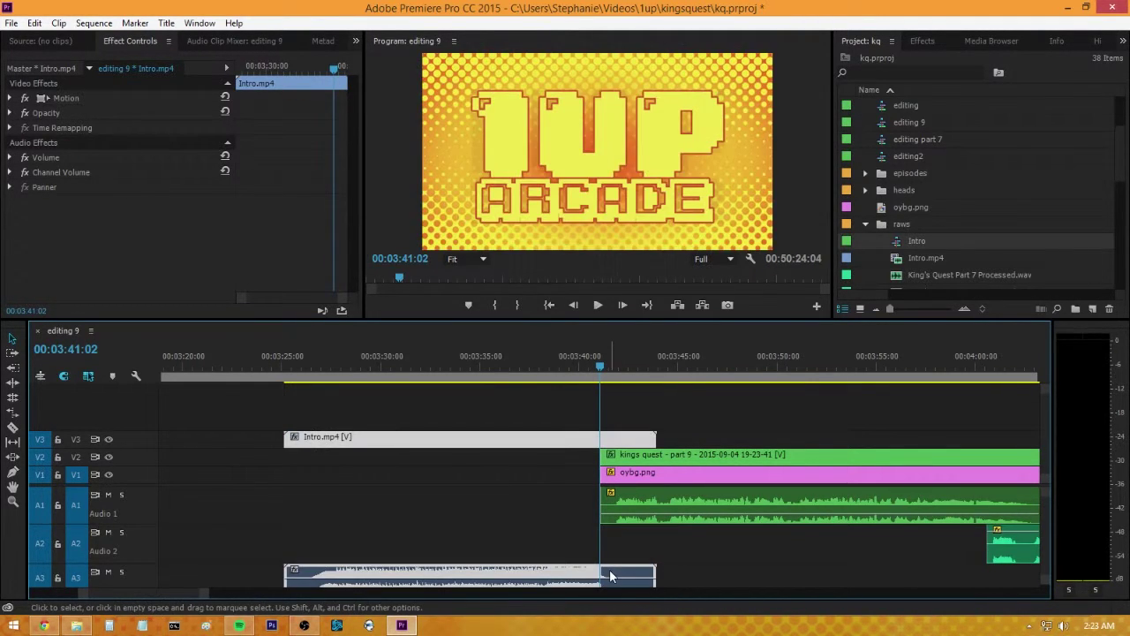
# - Set the intro clip's volume level to -4 dB
pyautogui.click(580, 363)
pyautogui.moveTo(580, 363); pyautogui.dragTo(565, 364)
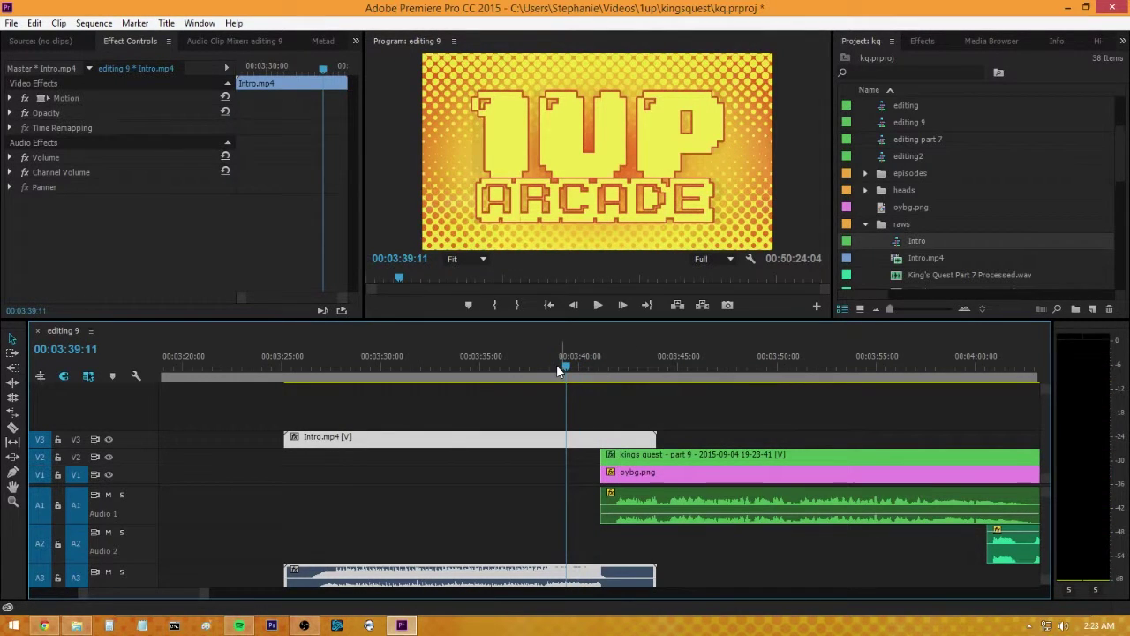
pyautogui.scroll(-2, 1044, 533)
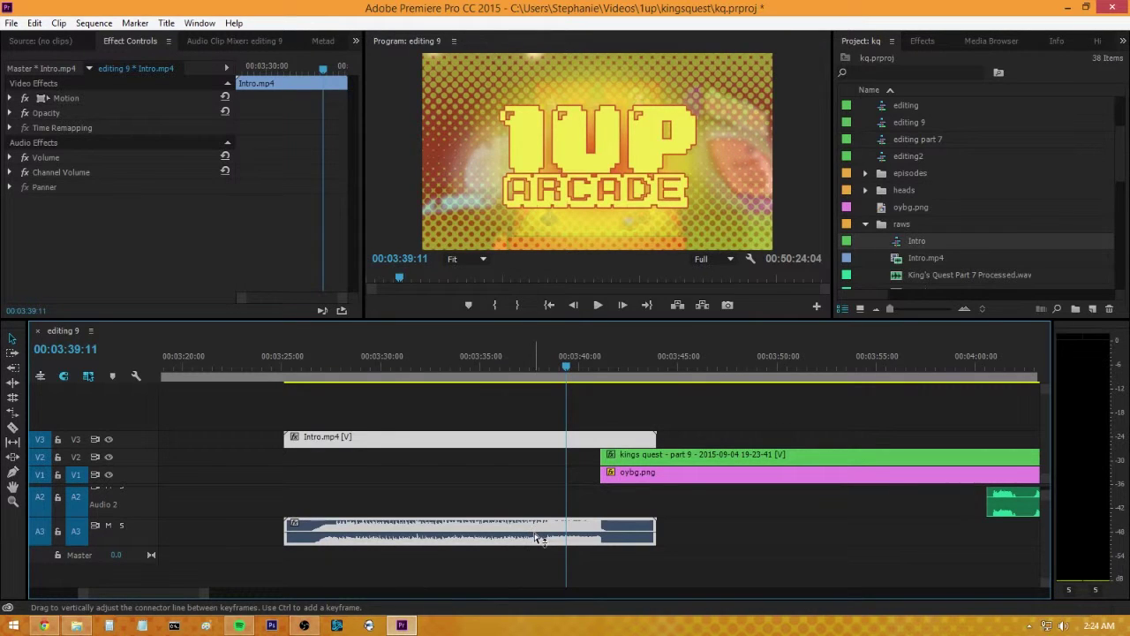
pyautogui.click(10, 157)
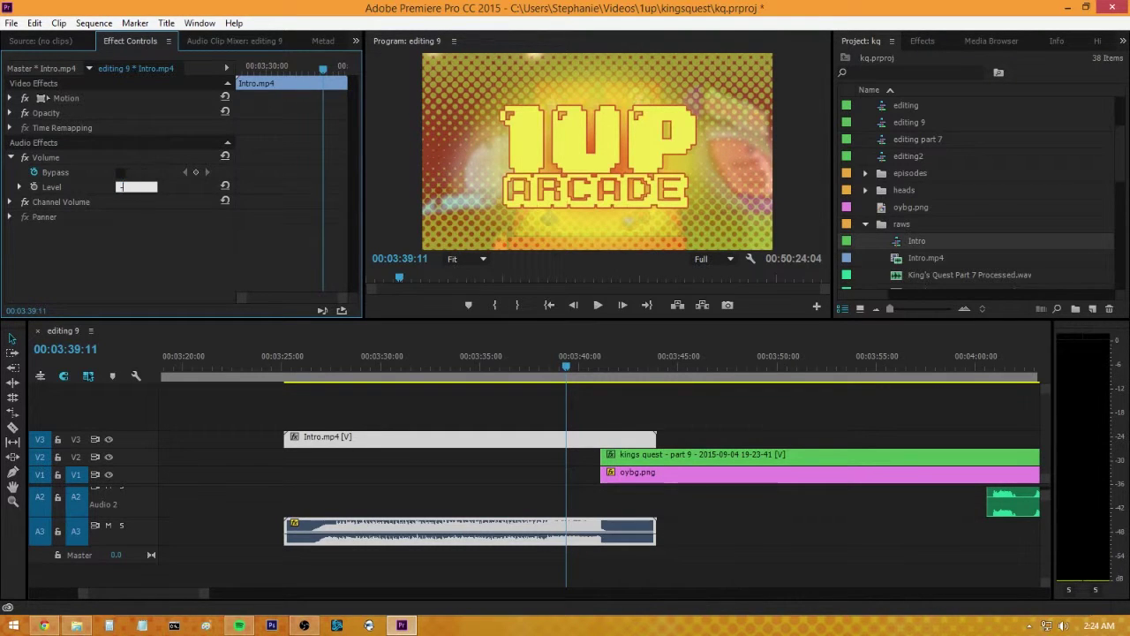
pyautogui.write('-4')
pyautogui.press('Return')
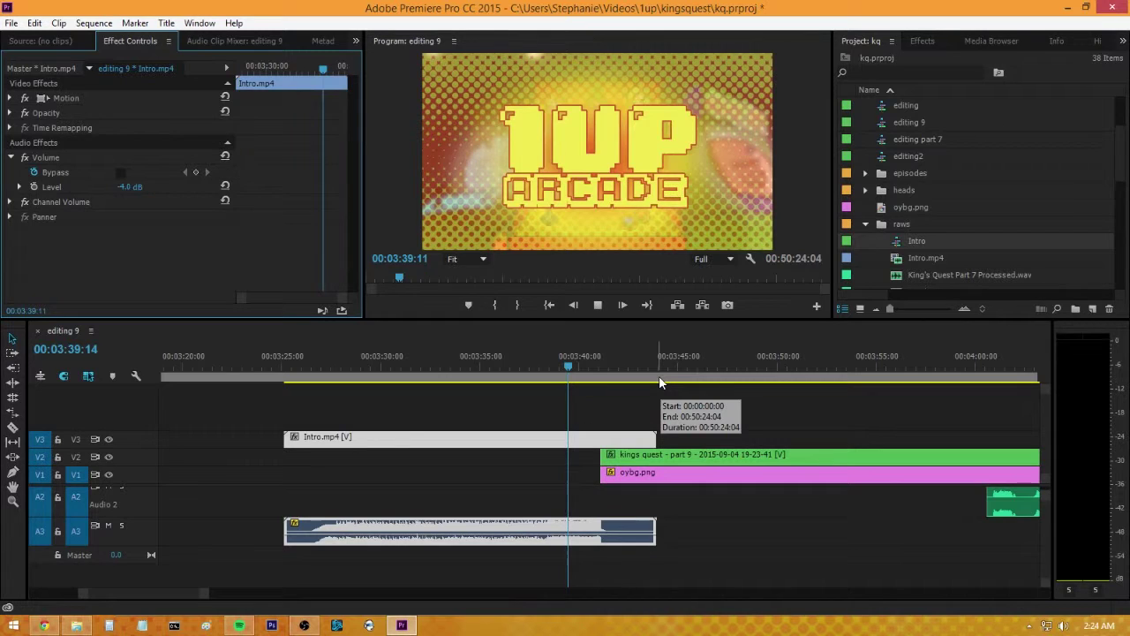
# - Play the overlap between the intro and the gameplay and check how the audio tracks blend there
pyautogui.click(1114, 518)
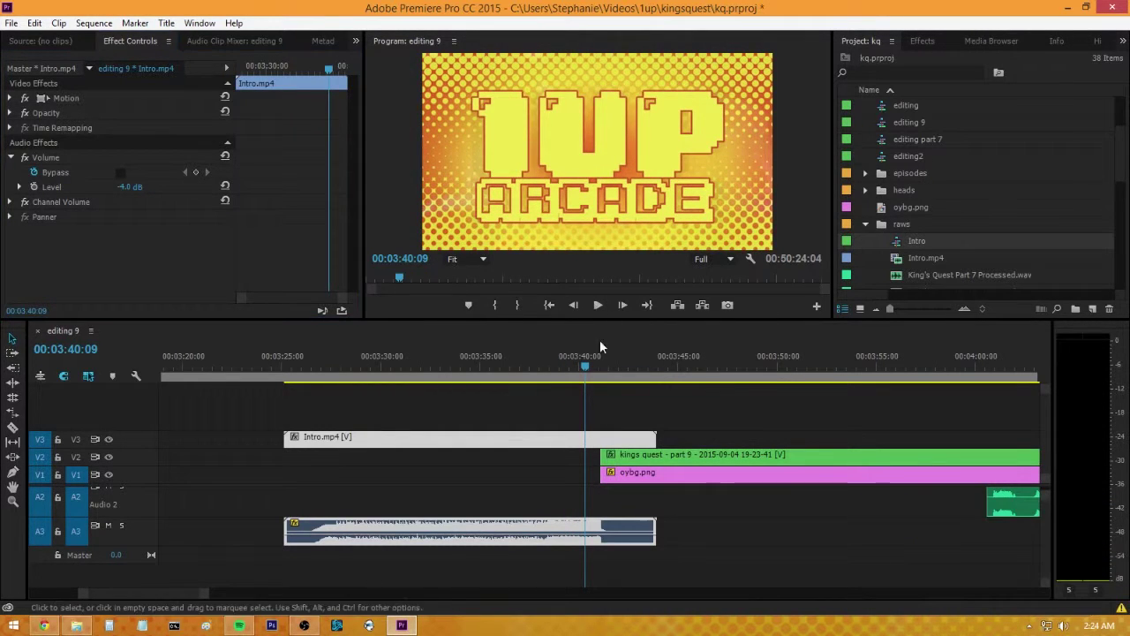
pyautogui.click(555, 356)
pyautogui.press('space')
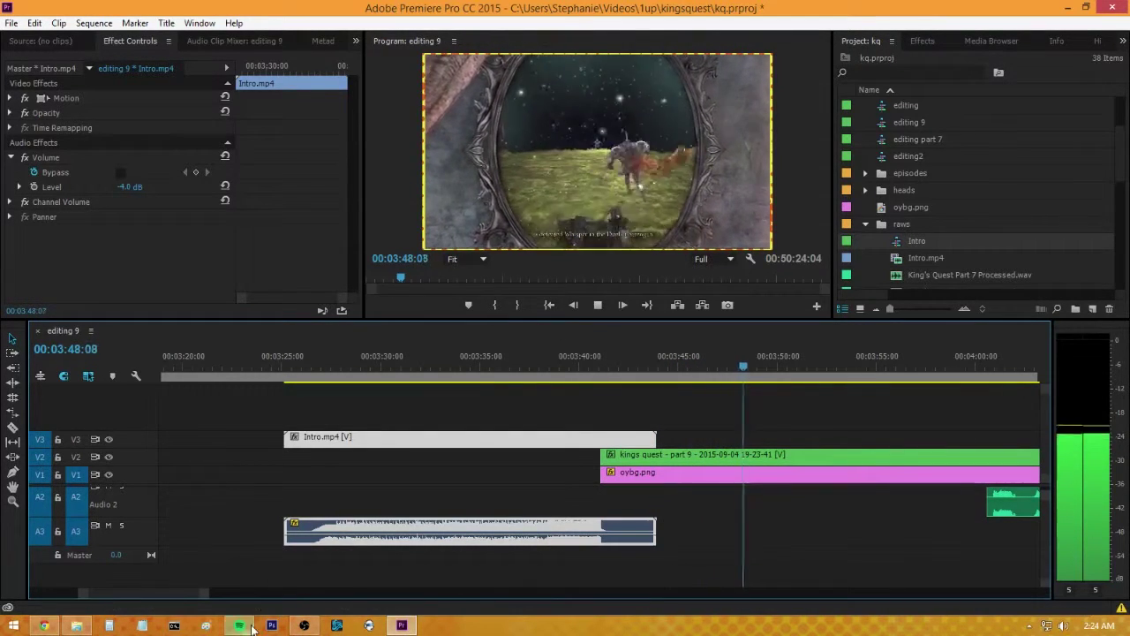
pyautogui.press('space')
pyautogui.scroll(-2, 199, 592)
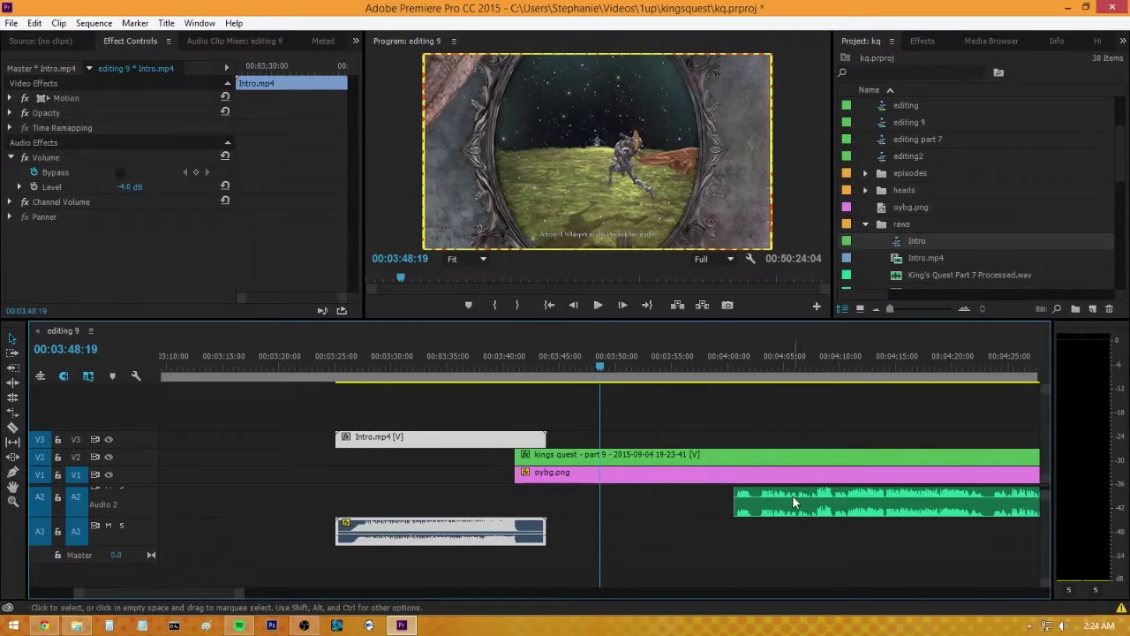
pyautogui.scroll(2, 1044, 544)
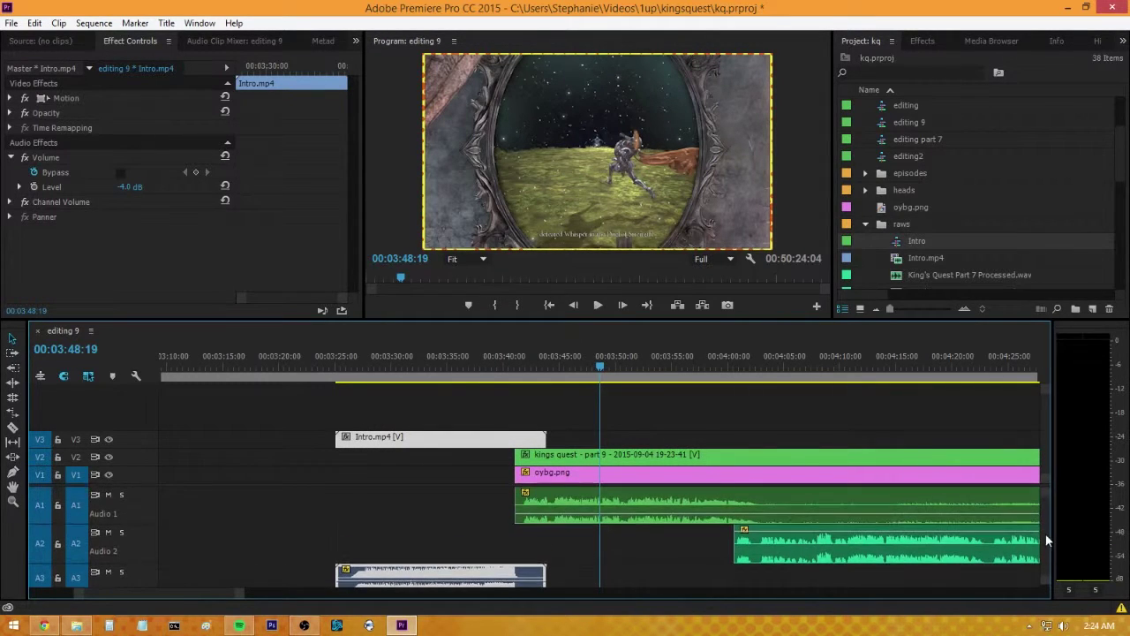
pyautogui.click(642, 507)
pyautogui.moveTo(651, 510); pyautogui.dragTo(653, 509)
pyautogui.moveTo(547, 363); pyautogui.dragTo(575, 383)
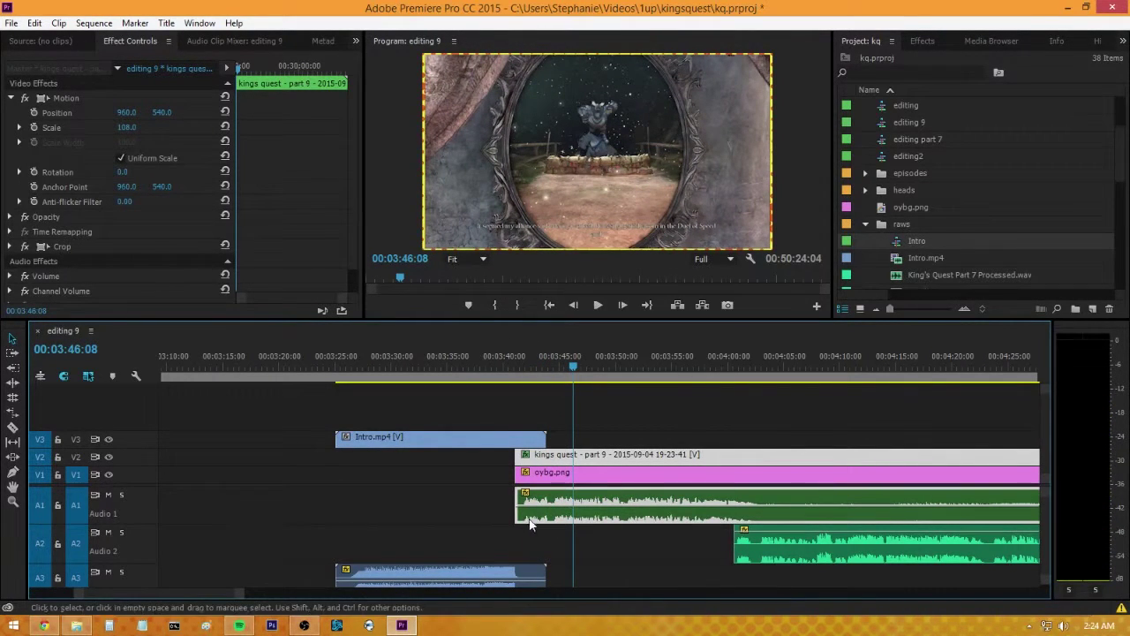
# - Try a Constant Power crossfade at the start of the gameplay audio on A1 and remove it again
pyautogui.click(931, 47)
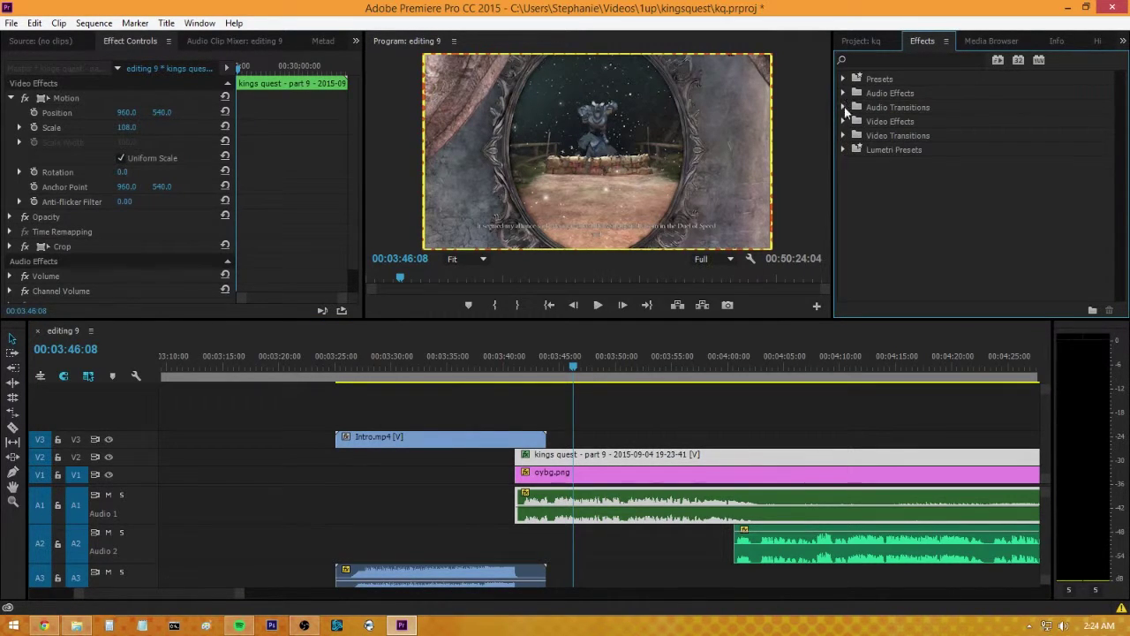
pyautogui.click(843, 107)
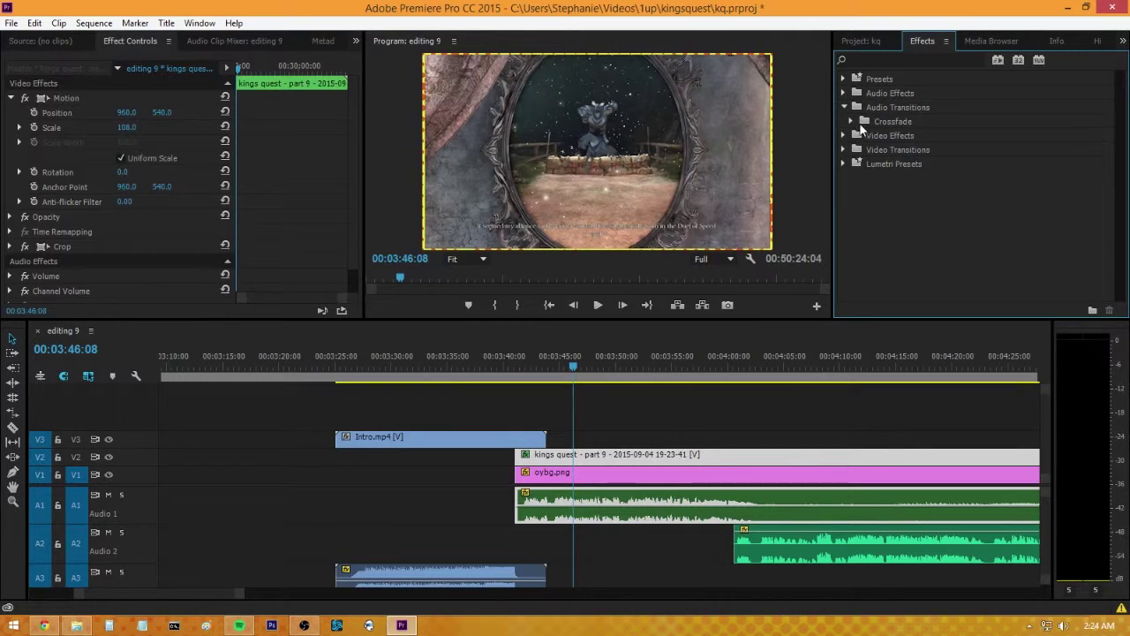
pyautogui.click(852, 121)
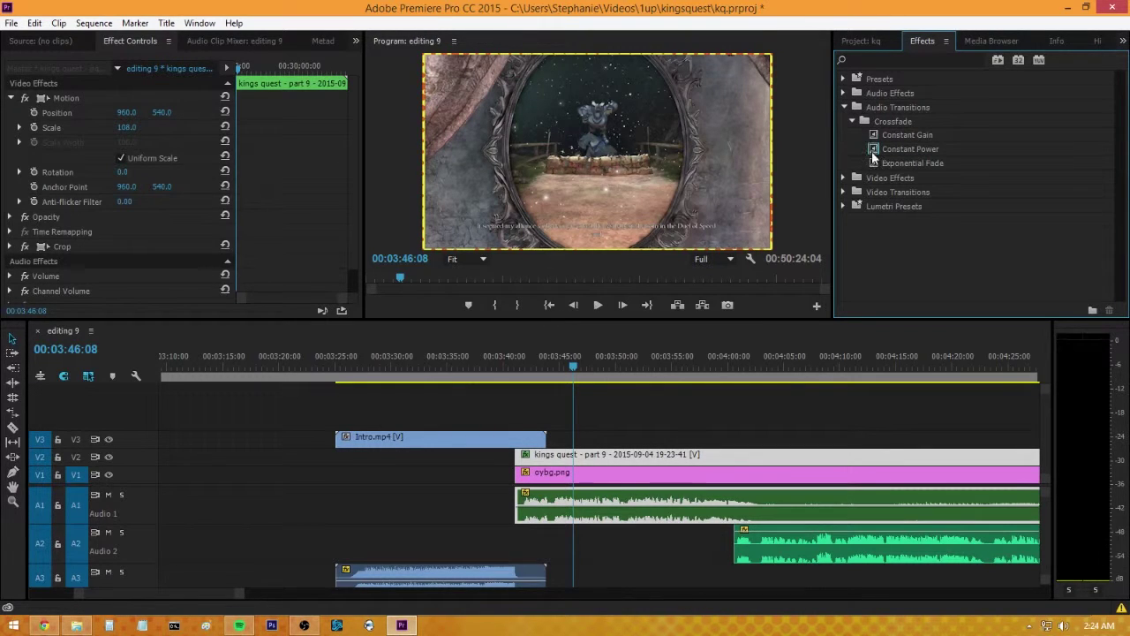
pyautogui.moveTo(874, 150); pyautogui.dragTo(528, 520)
pyautogui.click(518, 355)
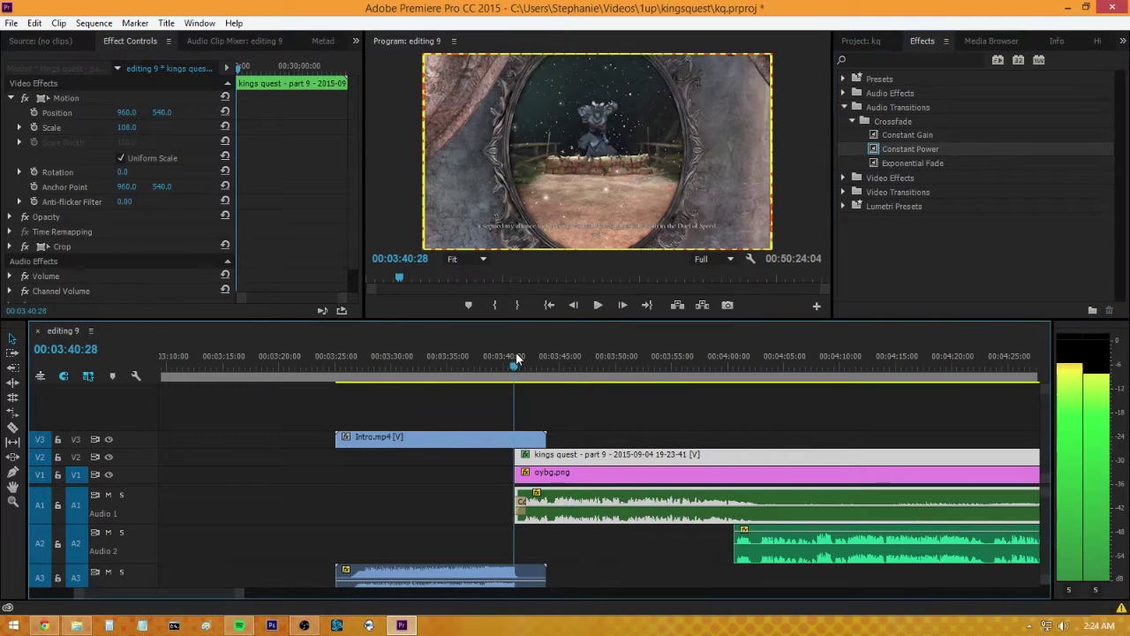
pyautogui.moveTo(520, 354); pyautogui.dragTo(517, 357)
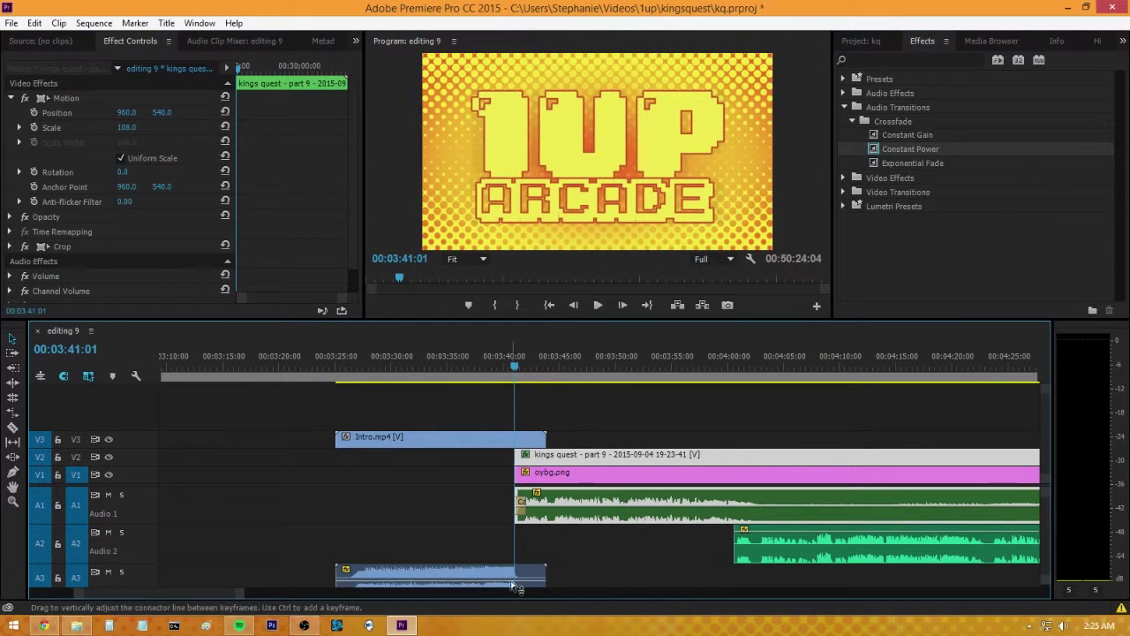
pyautogui.click(521, 501)
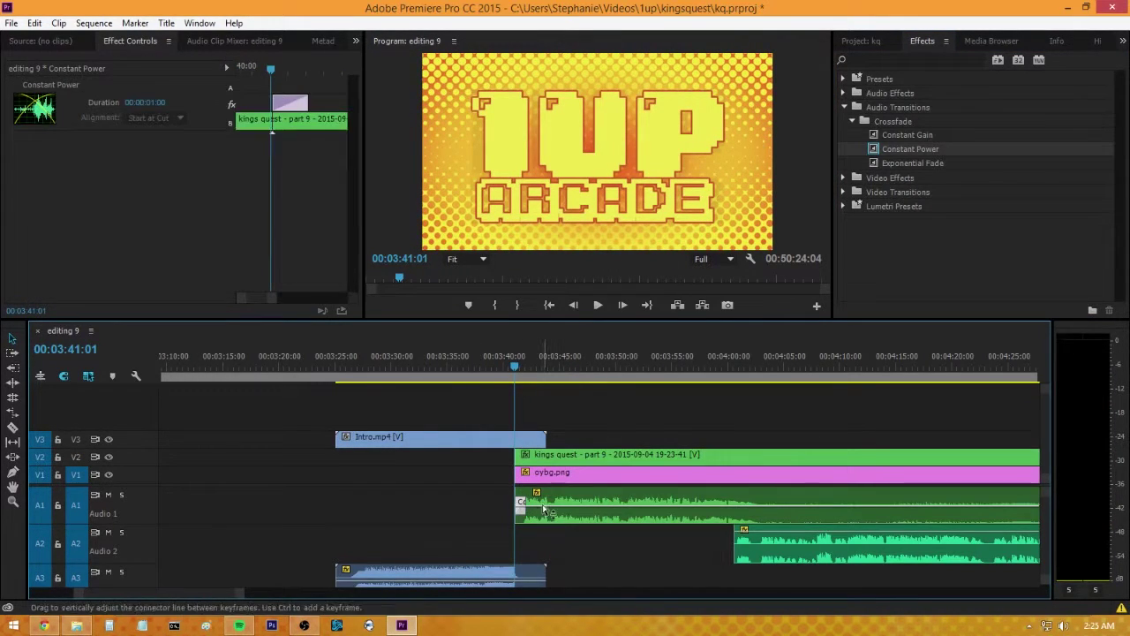
pyautogui.press('Delete')
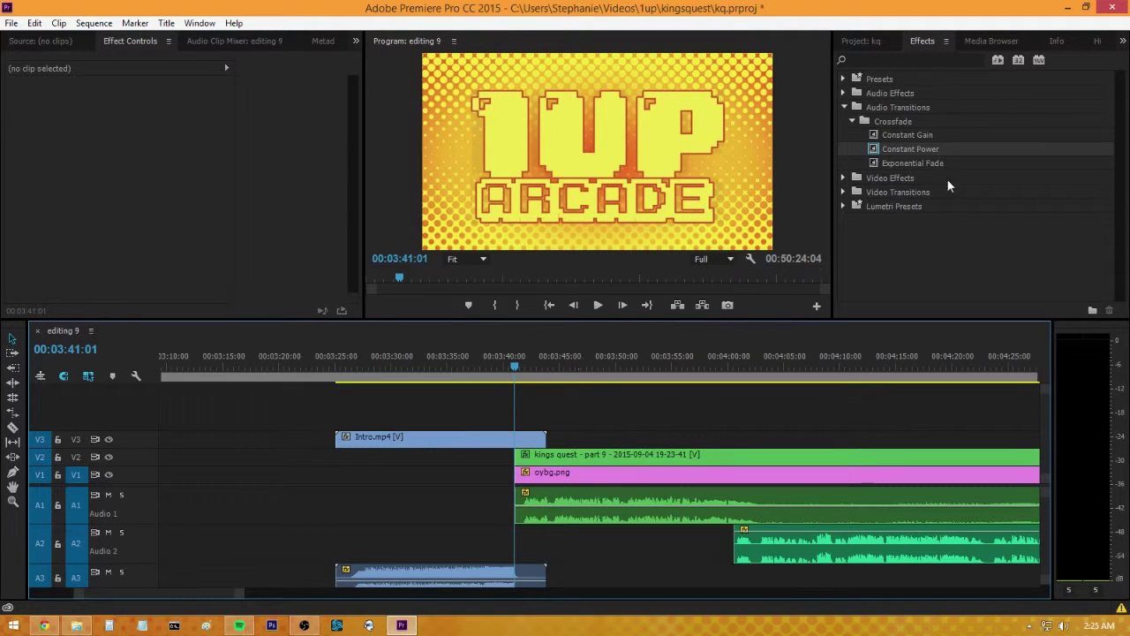
pyautogui.click(852, 121)
pyautogui.click(845, 106)
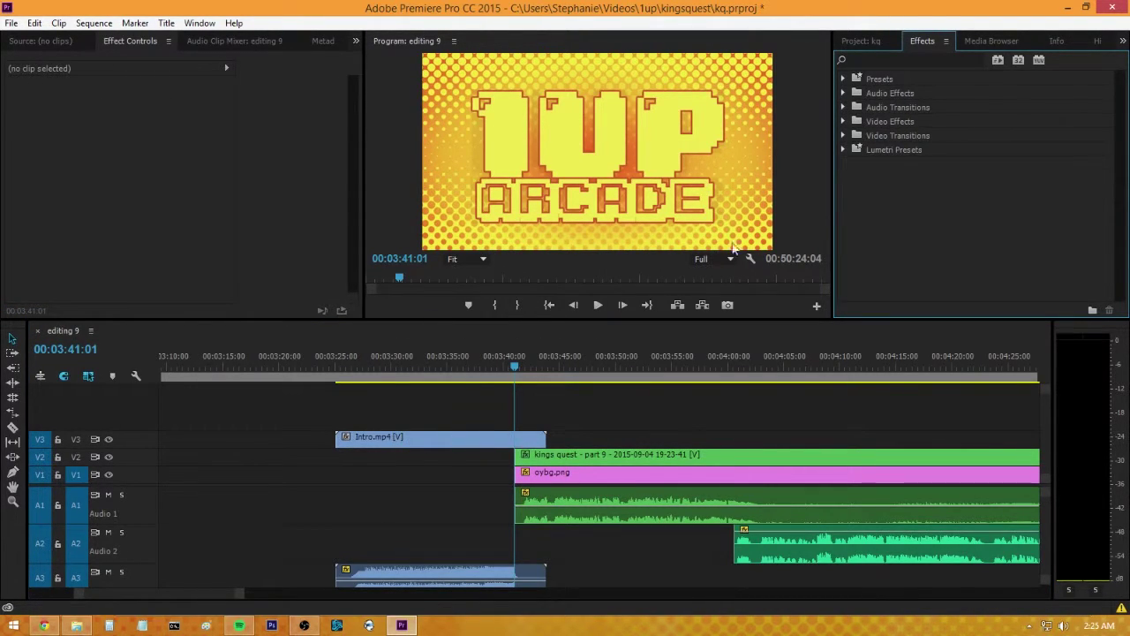
# - Apply the Split slide transition to the end of the intro clip on V3
pyautogui.click(843, 135)
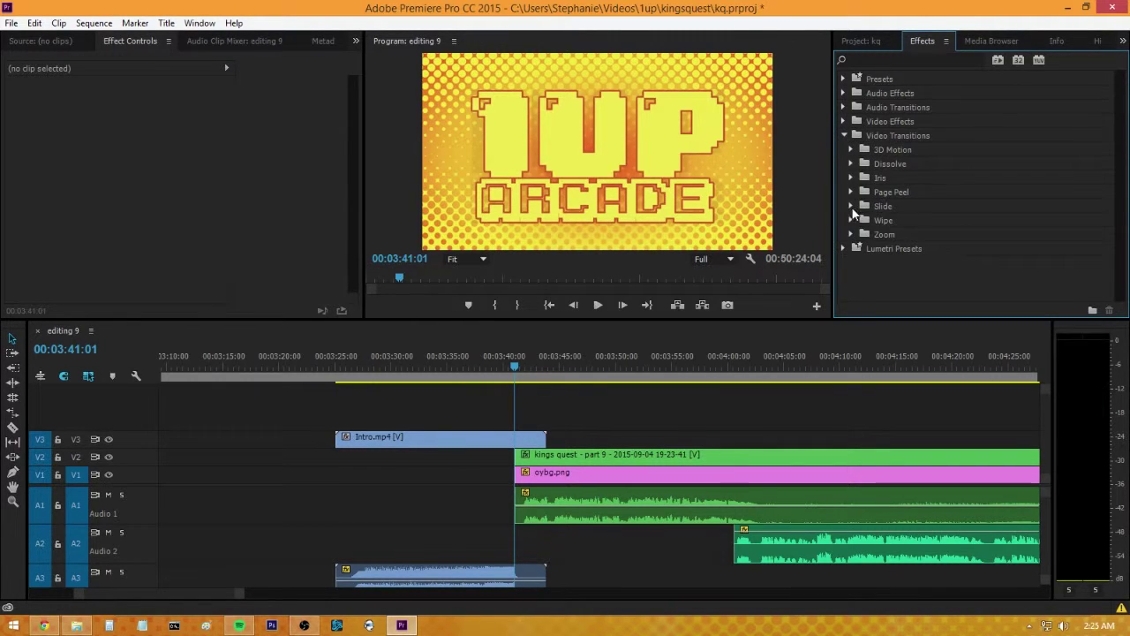
pyautogui.click(851, 207)
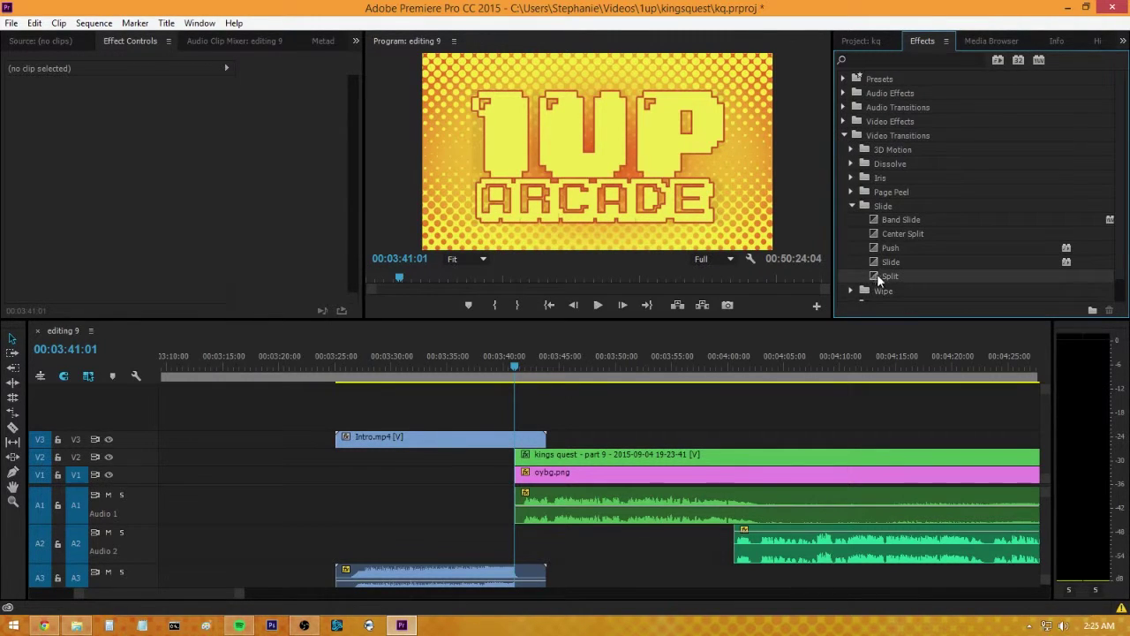
pyautogui.moveTo(875, 275); pyautogui.dragTo(546, 447)
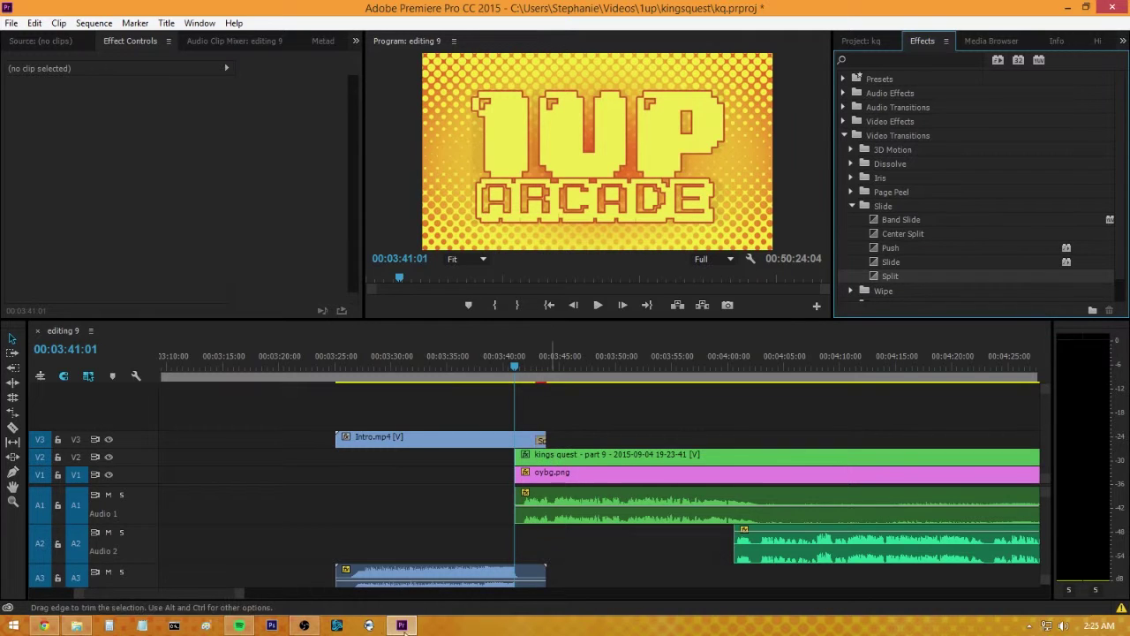
# - Trim the intro clip's end so its Split transition starts at 00:03:41:27, and preview the transition
pyautogui.moveTo(251, 600); pyautogui.dragTo(188, 599)
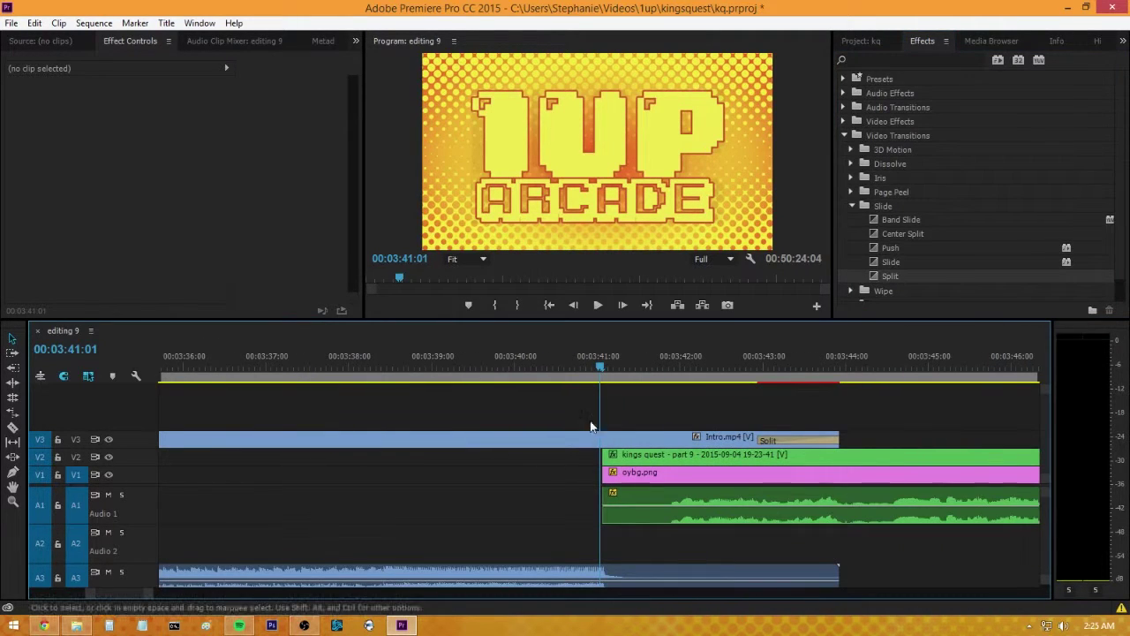
pyautogui.click(673, 358)
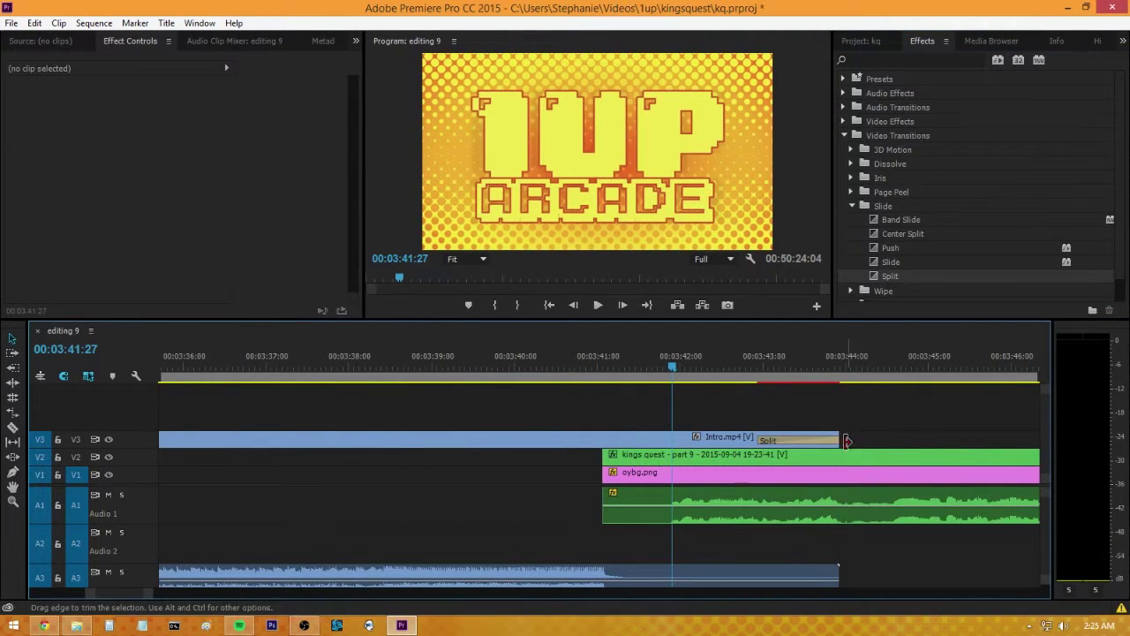
pyautogui.moveTo(833, 438); pyautogui.dragTo(753, 444)
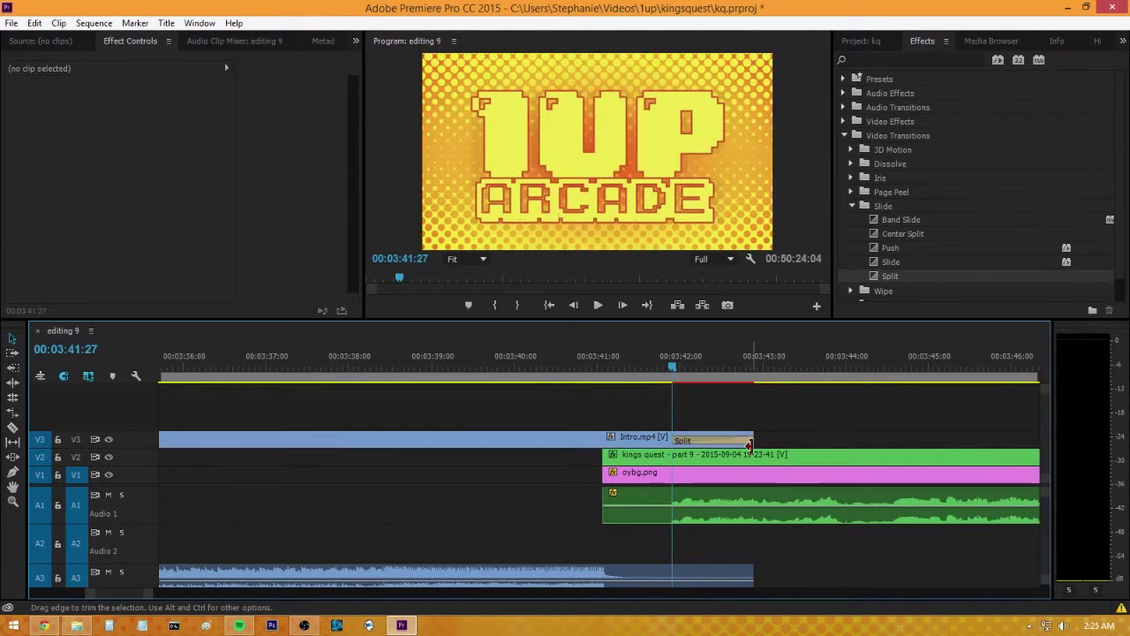
pyautogui.click(673, 364)
pyautogui.moveTo(672, 365)
pyautogui.mouseDown()
pyautogui.moveTo(701, 370)
pyautogui.moveTo(690, 372)
pyautogui.mouseUp()
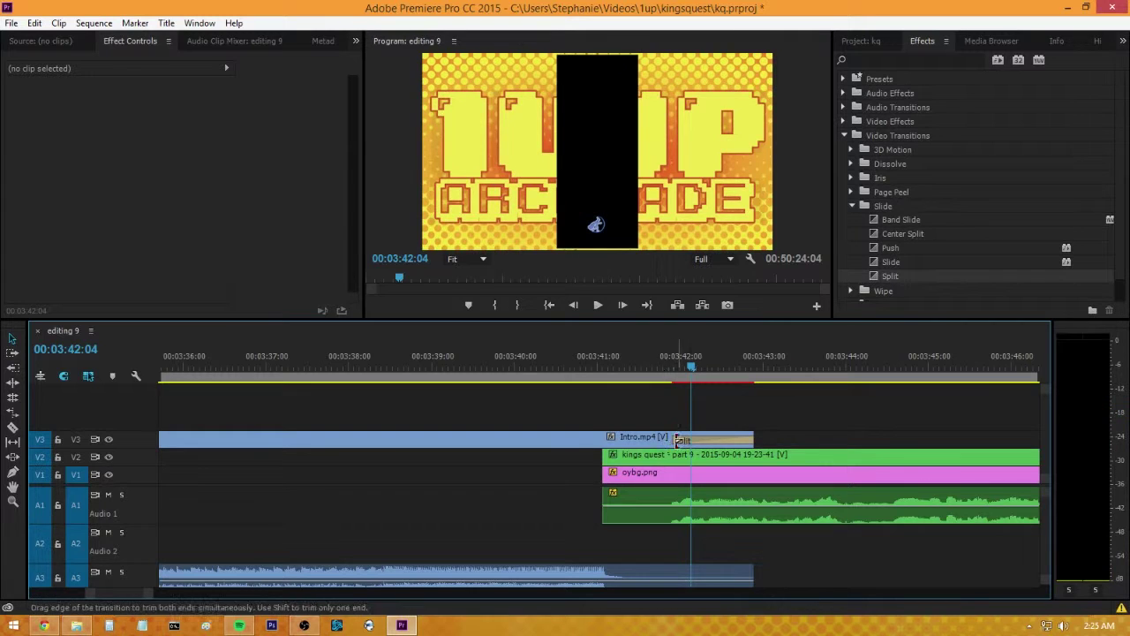
# - Adjust the edges of the Split transition so it starts at about 00:03:42:04 and lasts 28 frames
pyautogui.moveTo(677, 438); pyautogui.dragTo(768, 439)
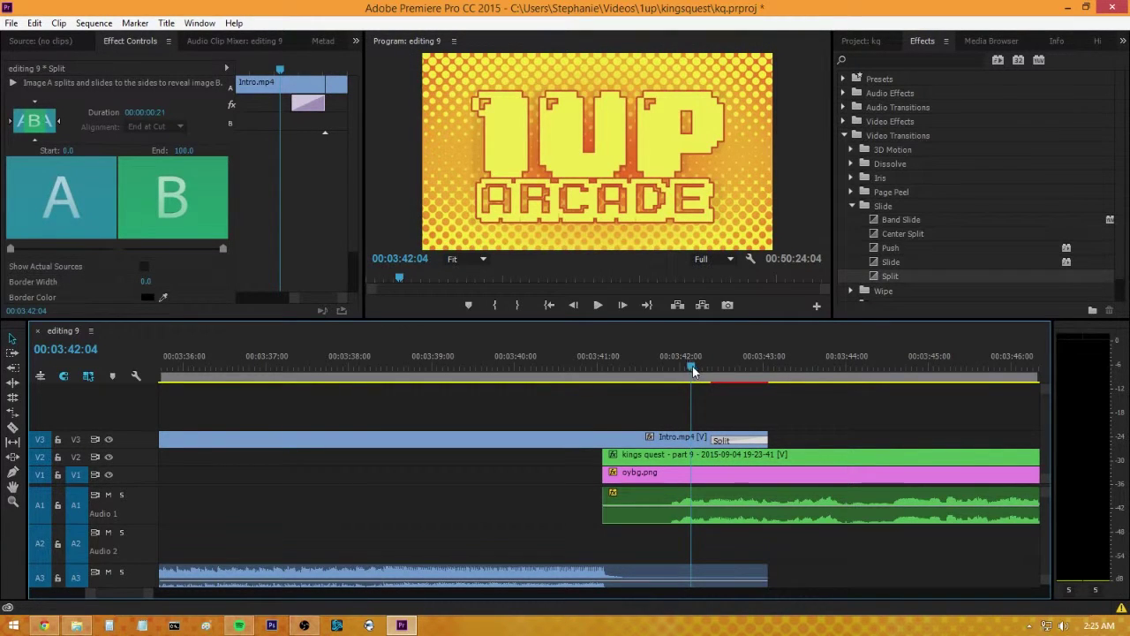
pyautogui.moveTo(693, 365); pyautogui.dragTo(695, 366)
pyautogui.moveTo(706, 439); pyautogui.dragTo(693, 439)
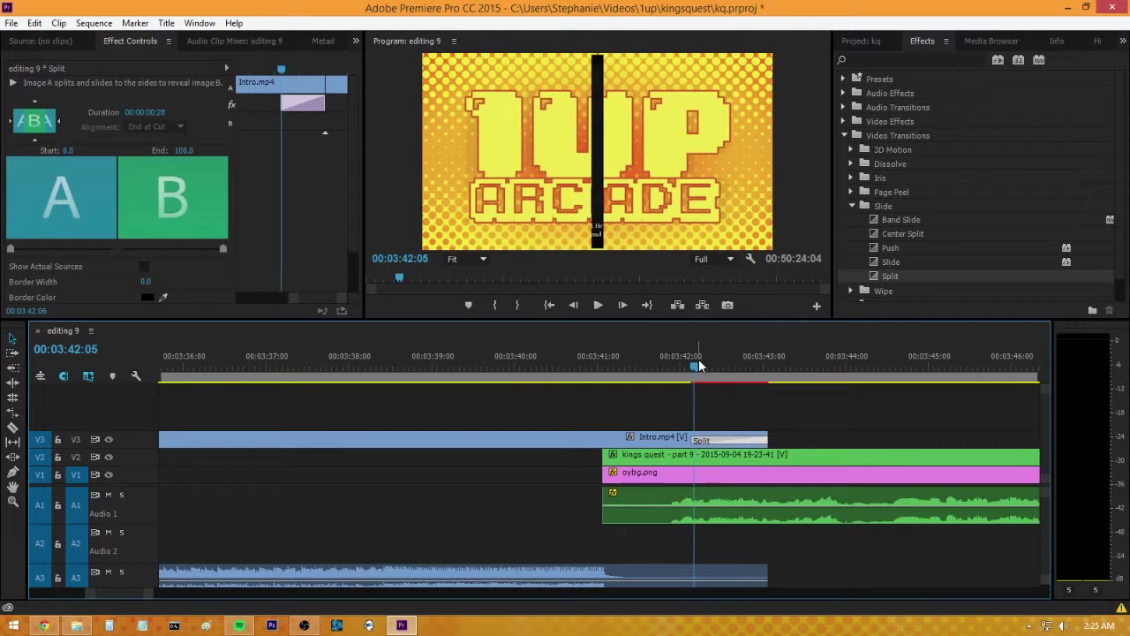
# - Play back the intro's transition into the gameplay and the start of the processed audio near 00:04:00
pyautogui.moveTo(698, 367); pyautogui.dragTo(565, 380)
pyautogui.press('space')
pyautogui.click(542, 368)
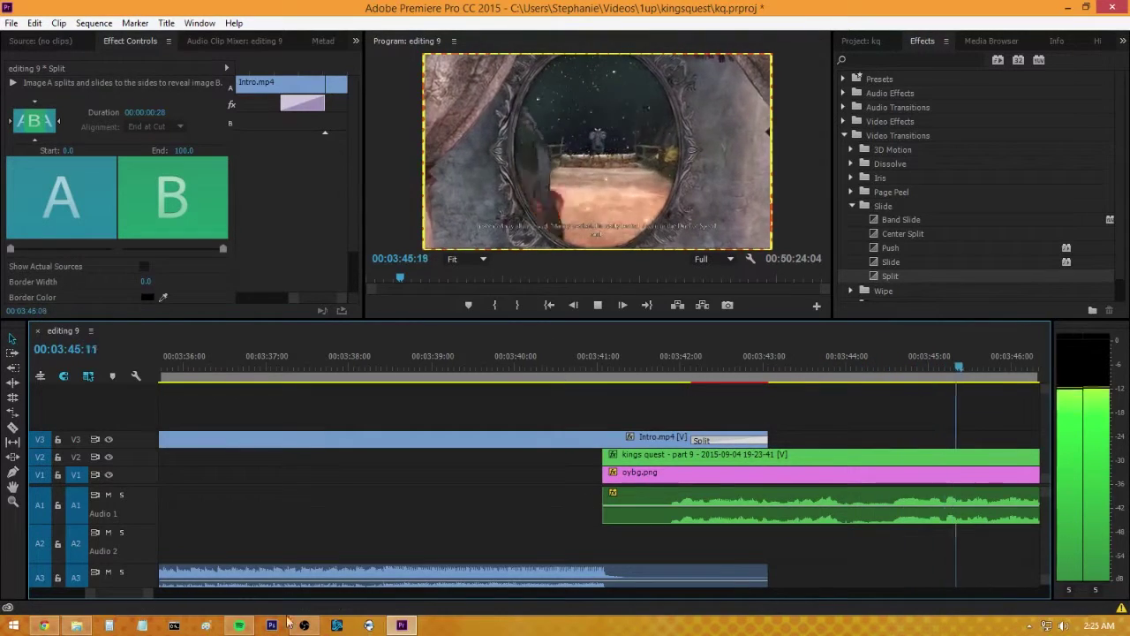
pyautogui.moveTo(149, 599); pyautogui.dragTo(226, 595)
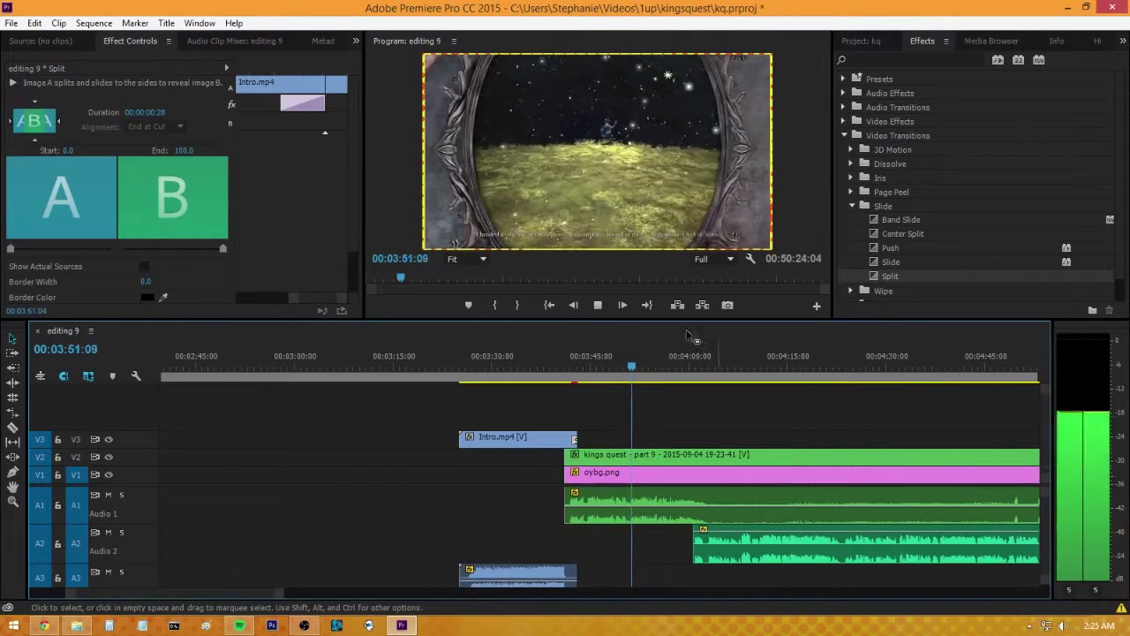
pyautogui.click(689, 361)
pyautogui.press('space')
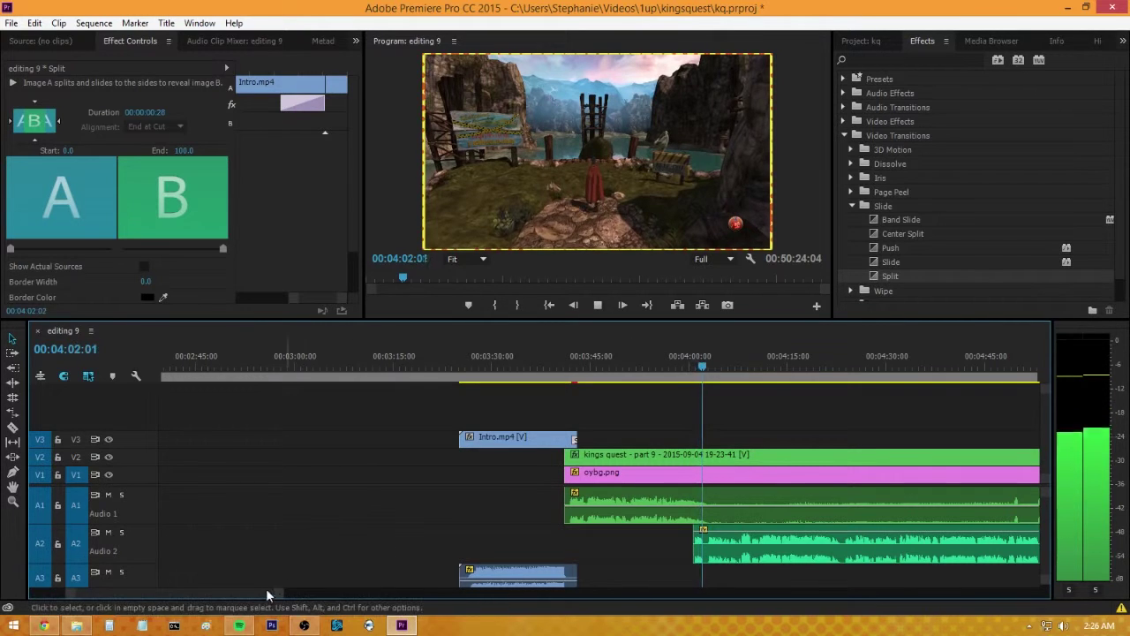
# - Play back the gameplay with the processed audio up to about 00:04:15
pyautogui.moveTo(279, 594); pyautogui.dragTo(262, 601)
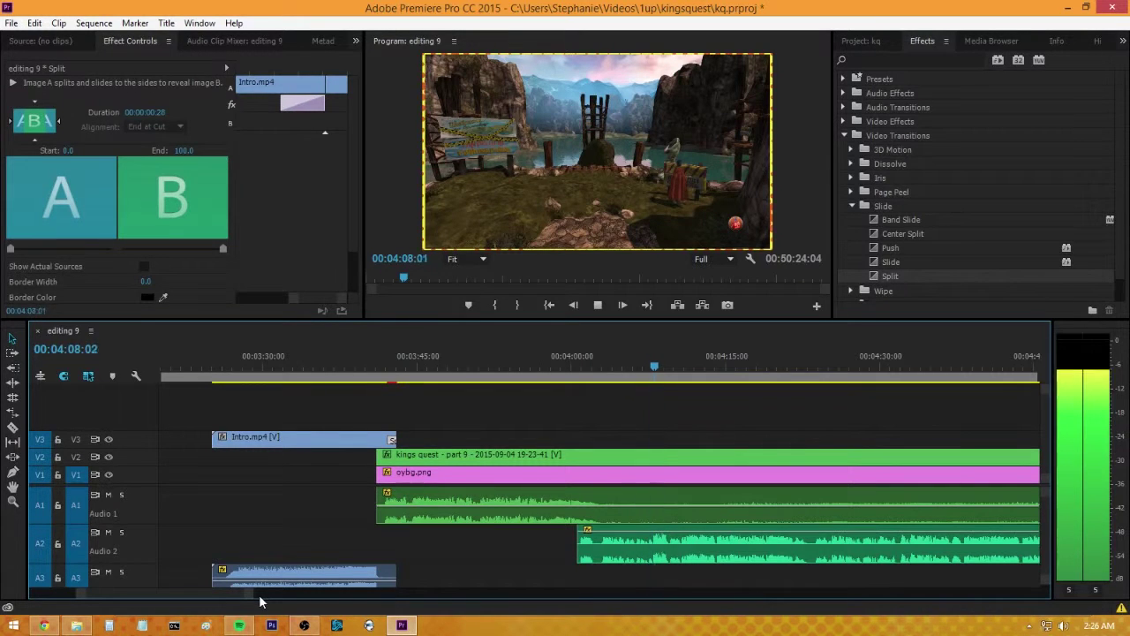
pyautogui.click(626, 534)
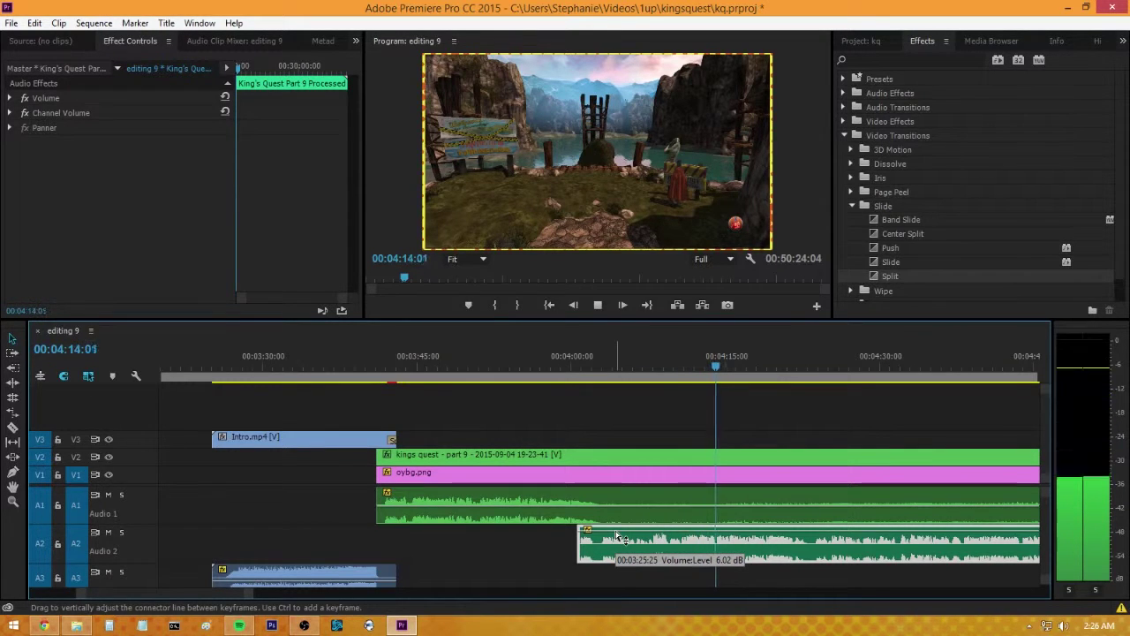
pyautogui.press('space')
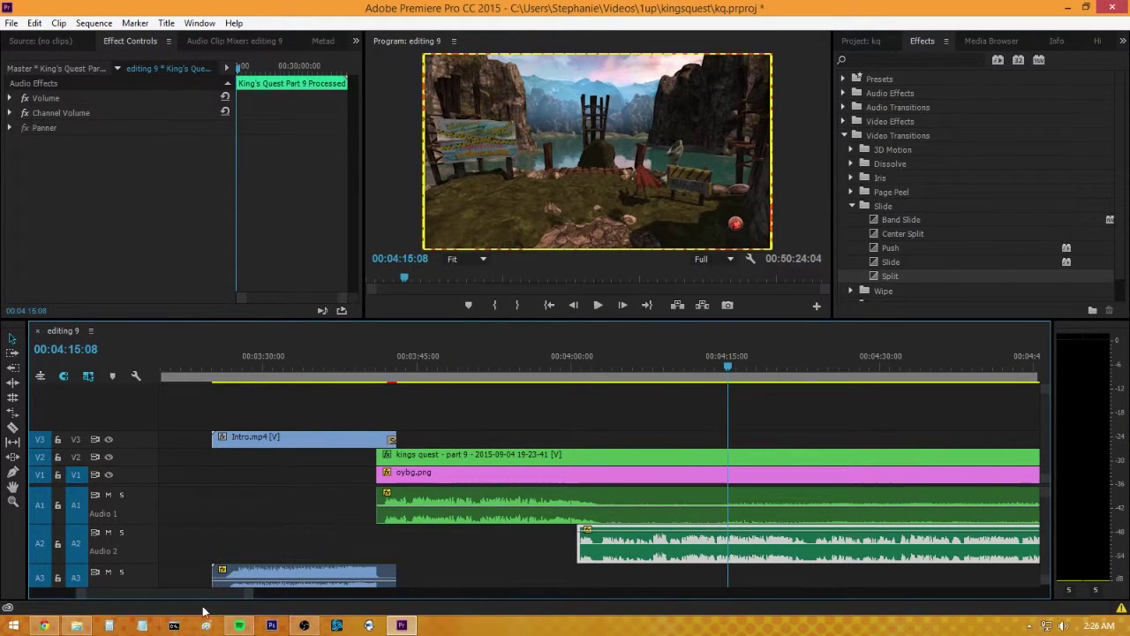
pyautogui.moveTo(246, 597); pyautogui.dragTo(313, 597)
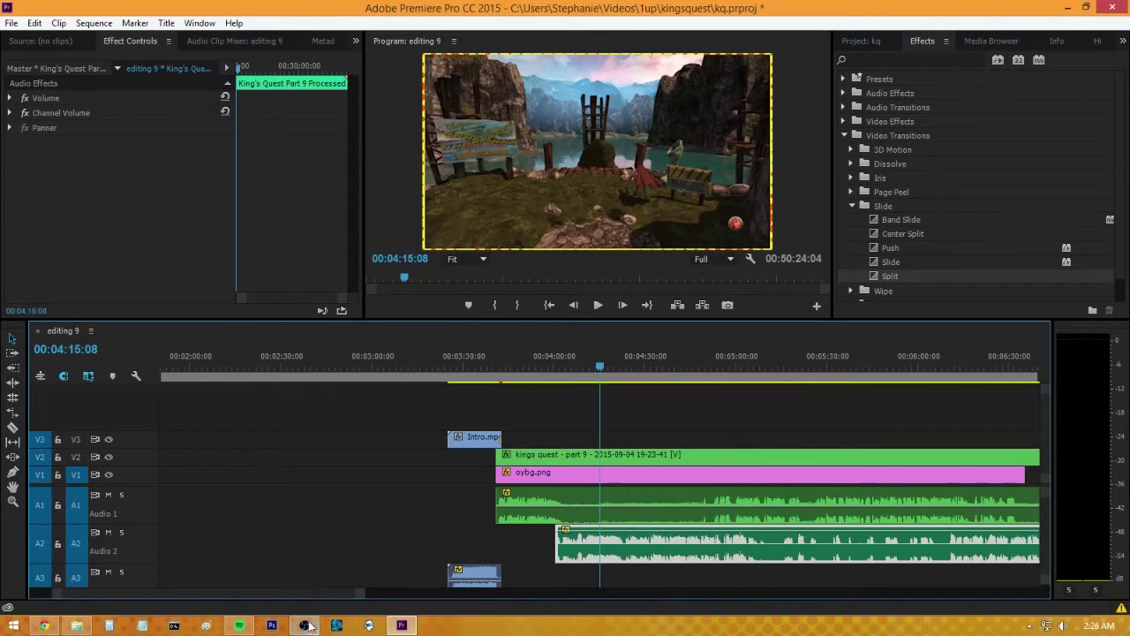
# - Place Tsucon.png from the heads bin on V3 at 00:04:09:11, above the gameplay clip
pyautogui.click(958, 358)
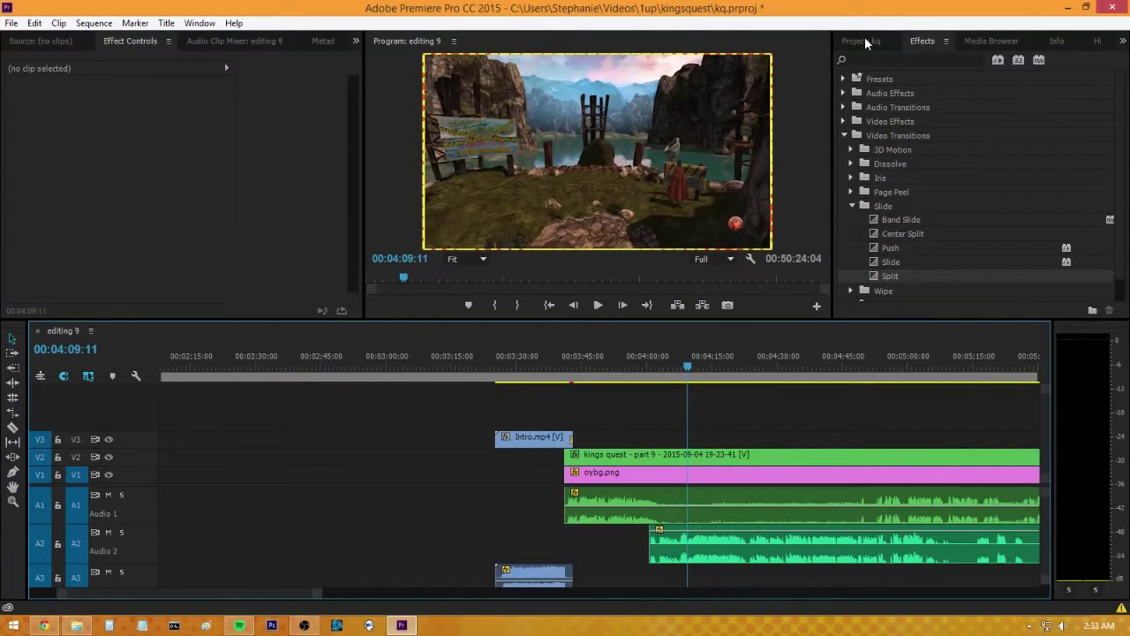
pyautogui.click(861, 41)
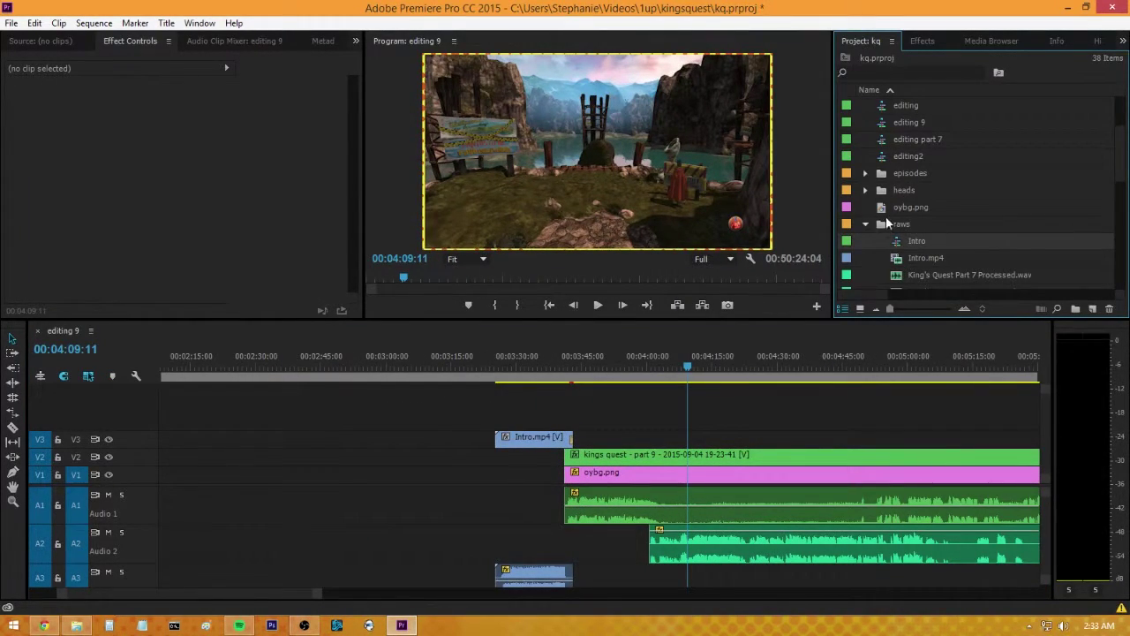
pyautogui.click(866, 191)
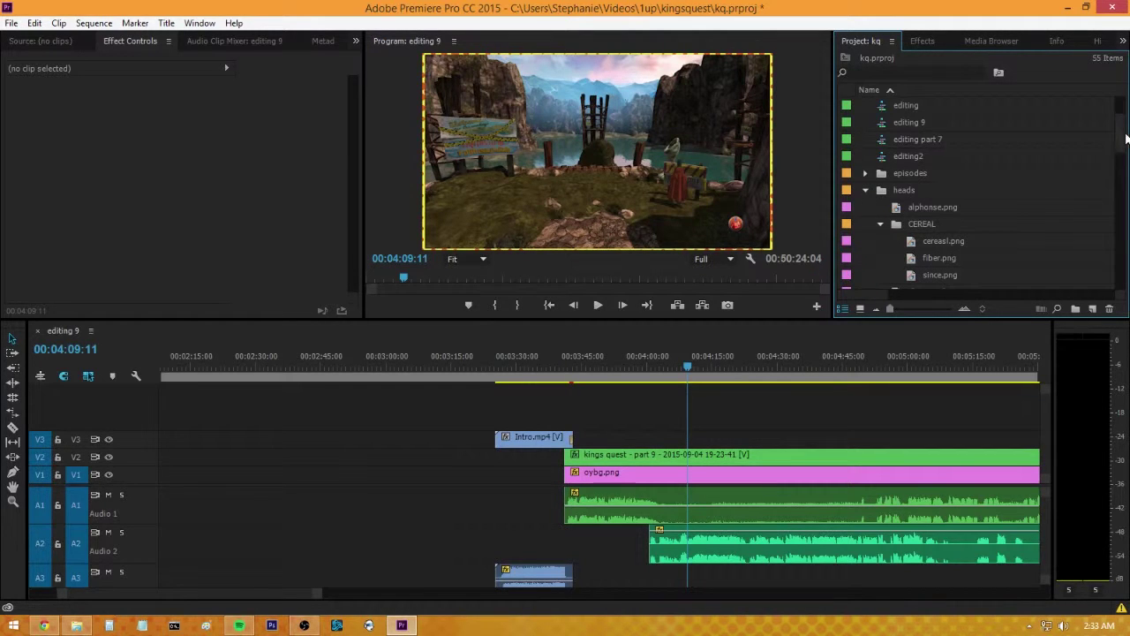
pyautogui.moveTo(1123, 135); pyautogui.dragTo(1124, 185)
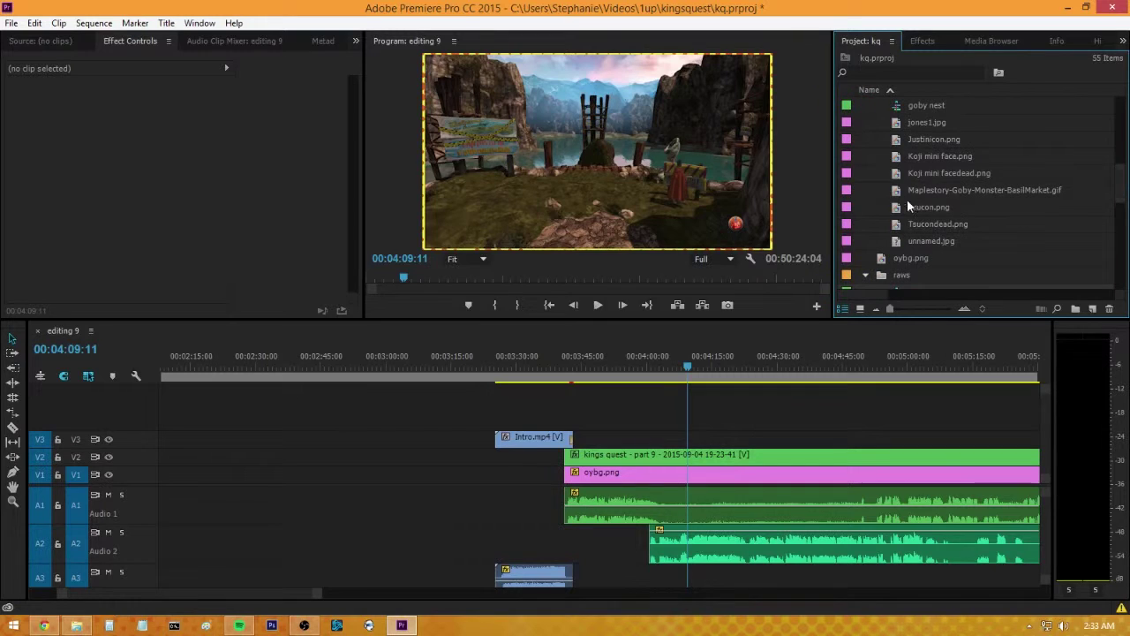
pyautogui.moveTo(895, 209); pyautogui.dragTo(697, 438)
pyautogui.click(604, 159)
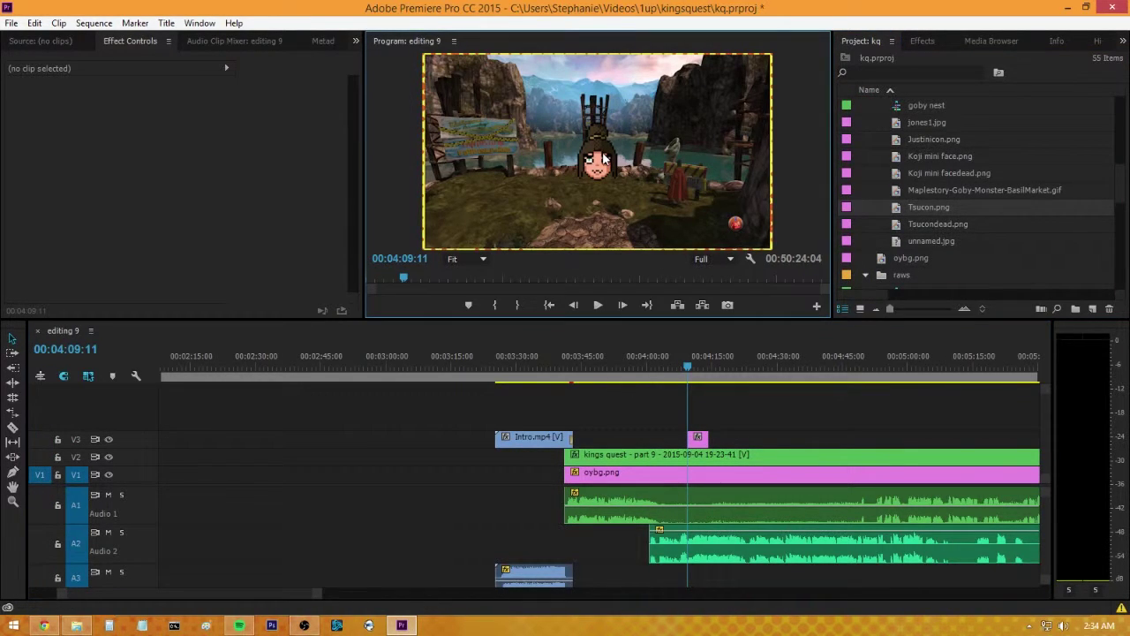
# - Apply the Drop Shadow effect to the Tsucon.png clip on V3
pyautogui.click(923, 41)
pyautogui.click(900, 60)
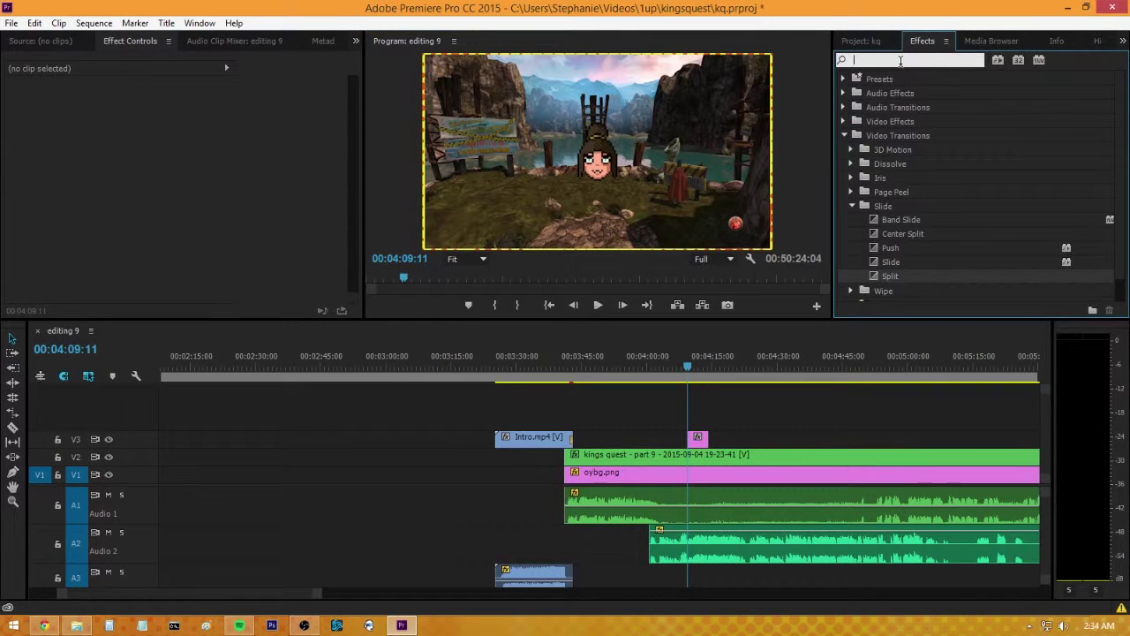
pyautogui.write('drop')
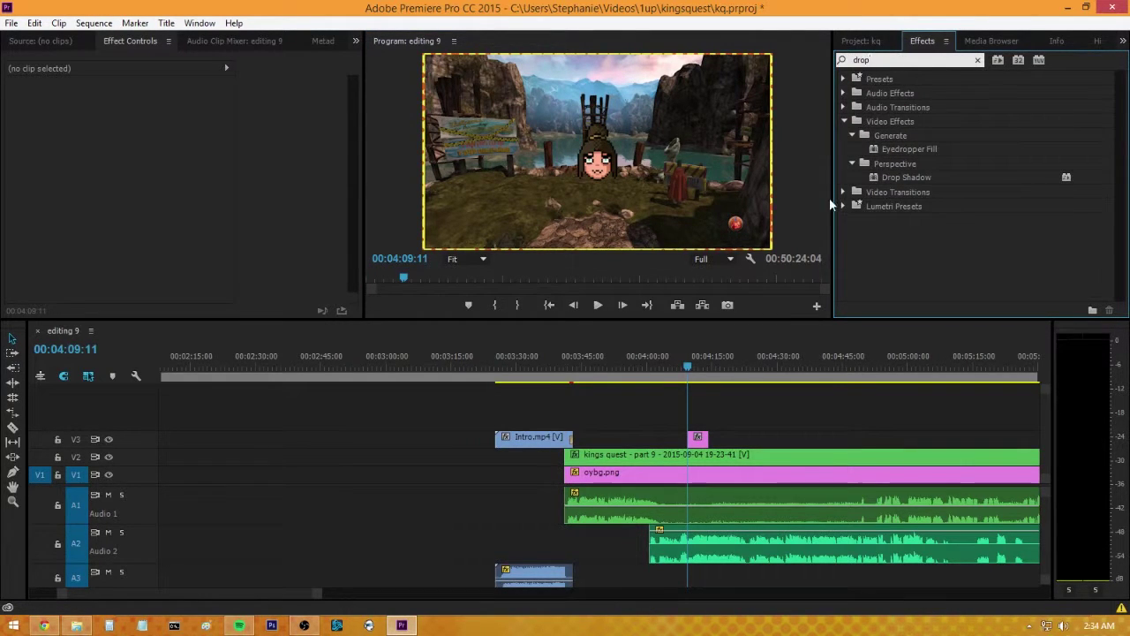
pyautogui.moveTo(906, 176); pyautogui.dragTo(702, 435)
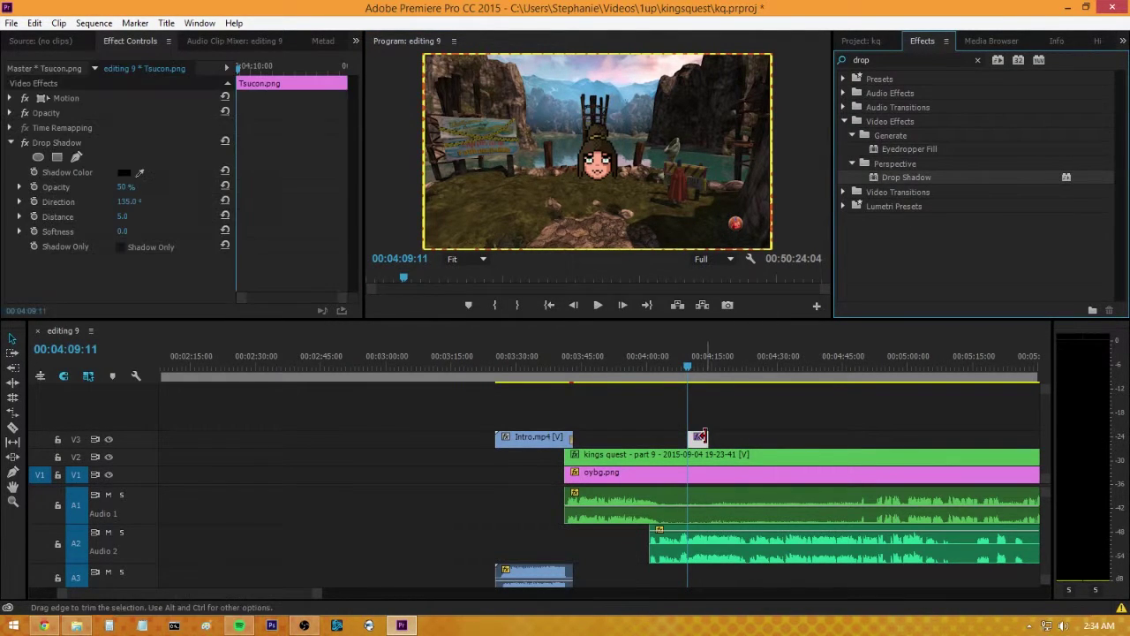
# - Compare the Tsucon.png head with and without Drop Shadow at 100% preview zoom, removing and reapplying the effect
pyautogui.click(591, 141)
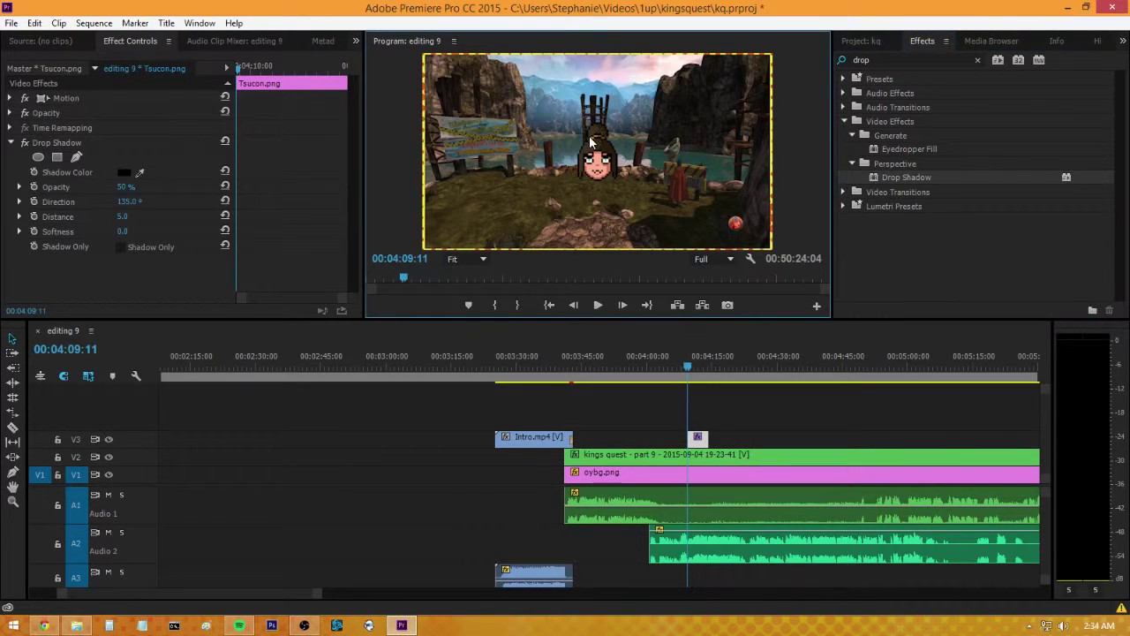
pyautogui.click(486, 258)
pyautogui.click(477, 354)
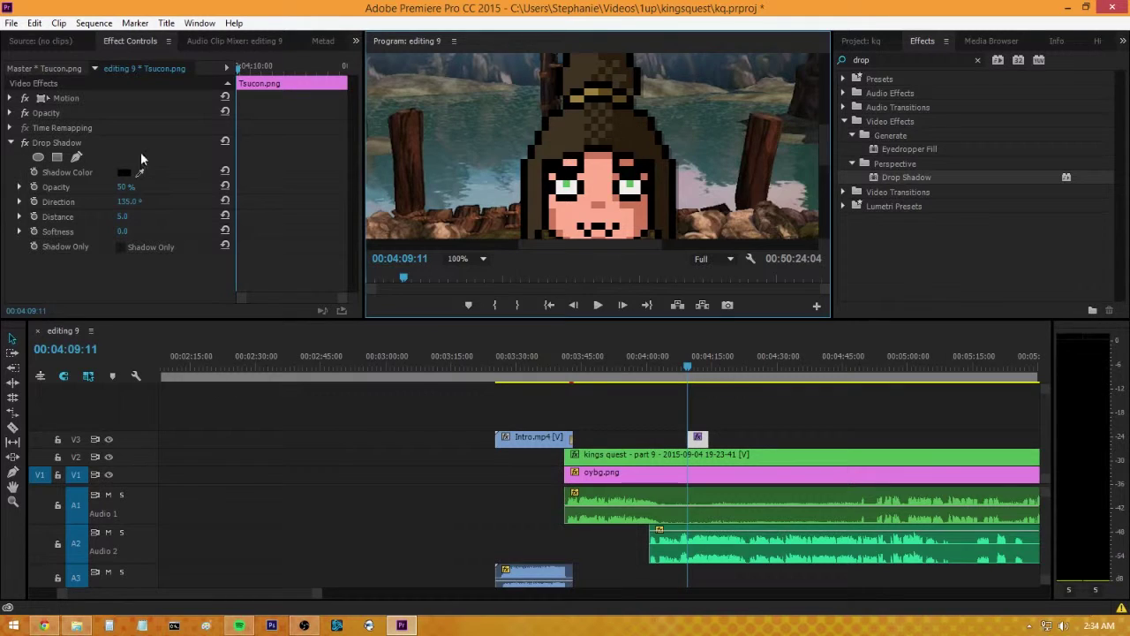
pyautogui.click(43, 146)
pyautogui.press('Delete')
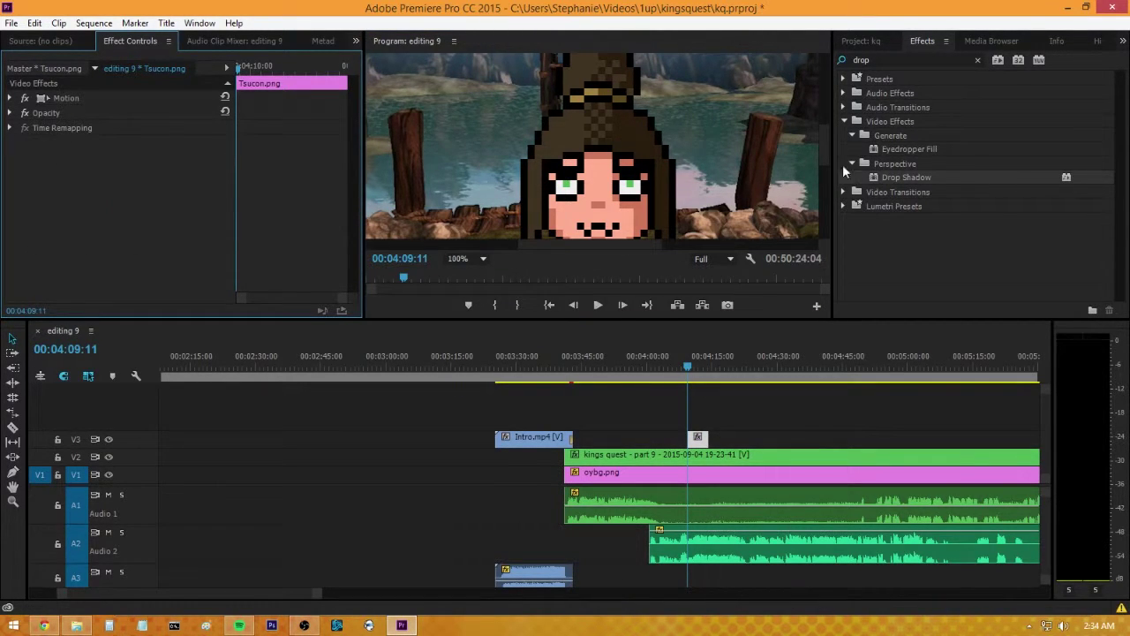
pyautogui.moveTo(877, 180); pyautogui.dragTo(108, 187)
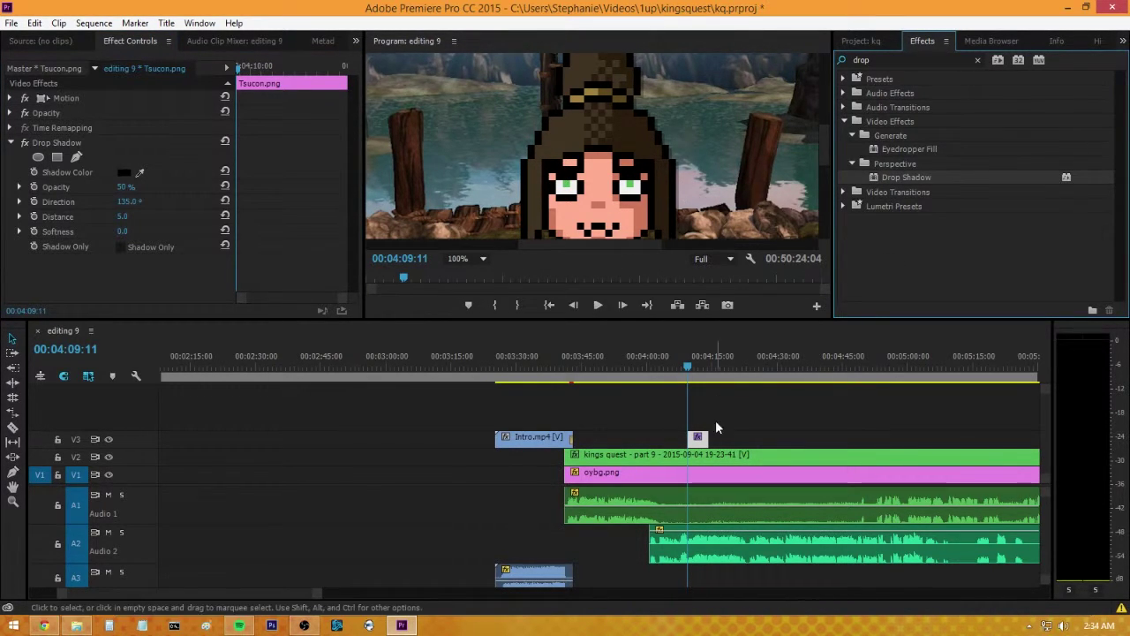
# - Apply the "head wibble in 2" preset to the Tsucon.png clip and fit the whole frame in the program preview
pyautogui.click(323, 592)
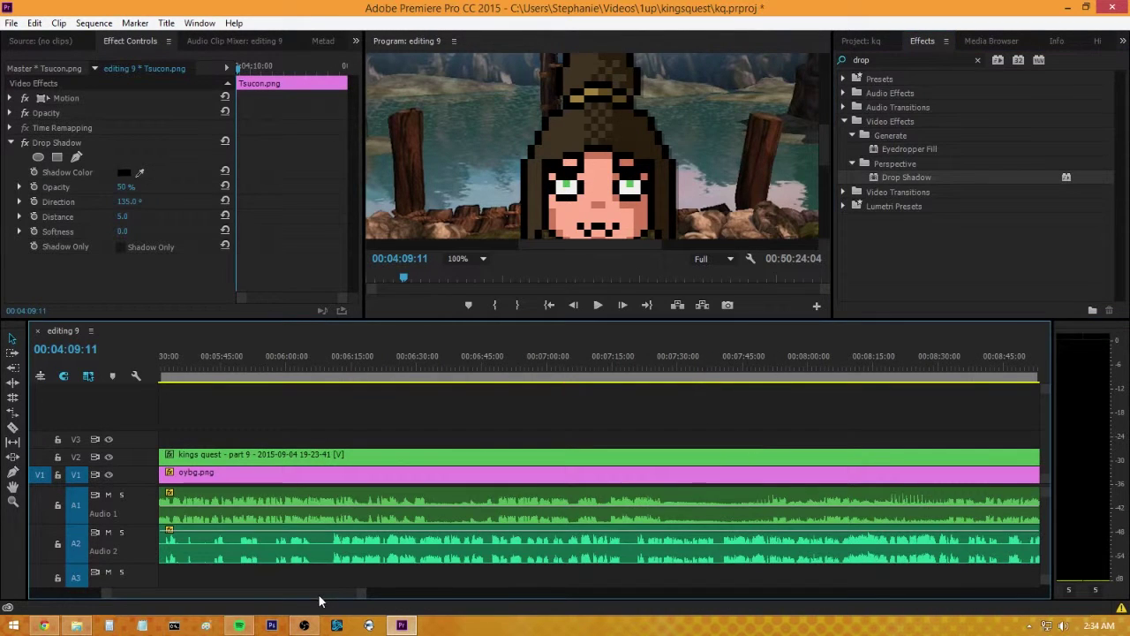
pyautogui.moveTo(361, 597); pyautogui.dragTo(209, 595)
pyautogui.scroll(-3, 209, 589)
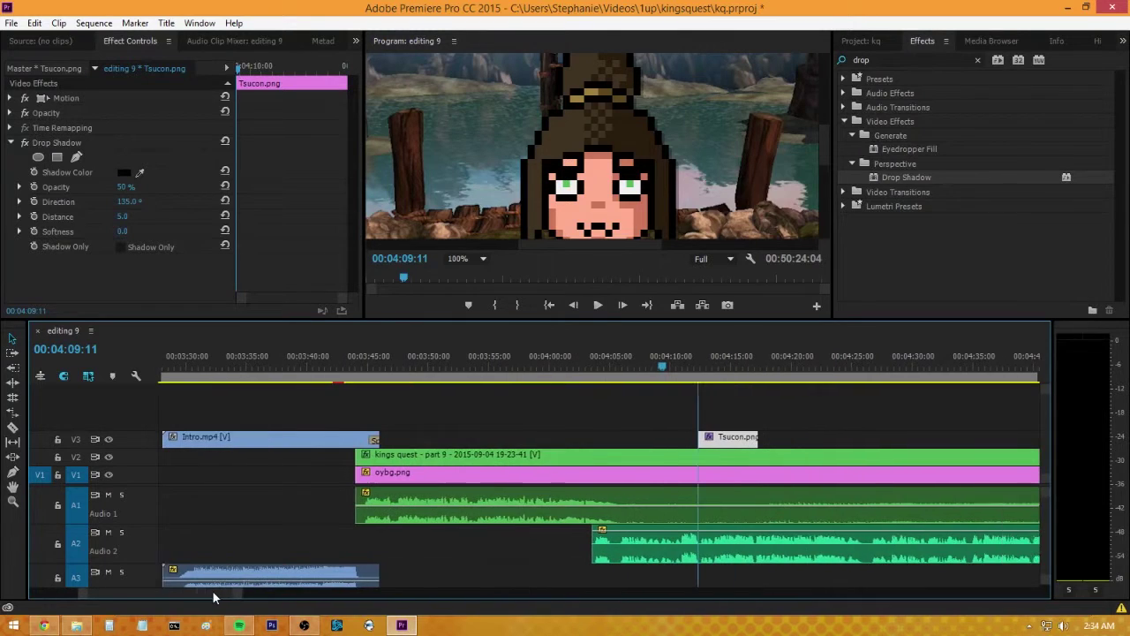
pyautogui.click(978, 61)
pyautogui.click(842, 79)
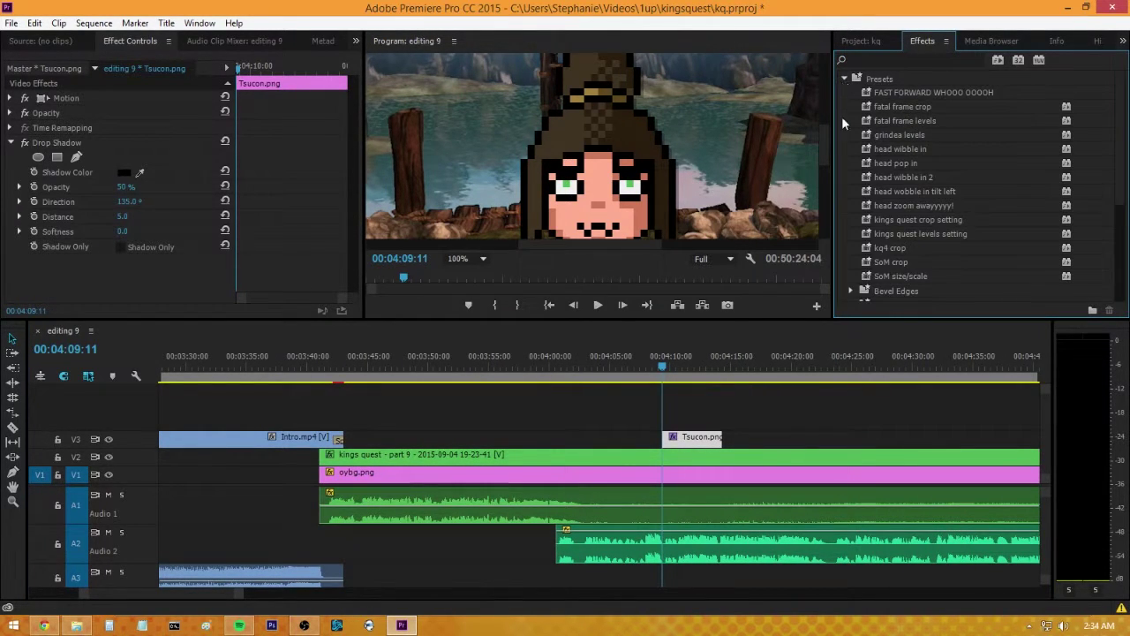
pyautogui.click(868, 177)
pyautogui.click(868, 176)
pyautogui.moveTo(695, 417); pyautogui.dragTo(691, 438)
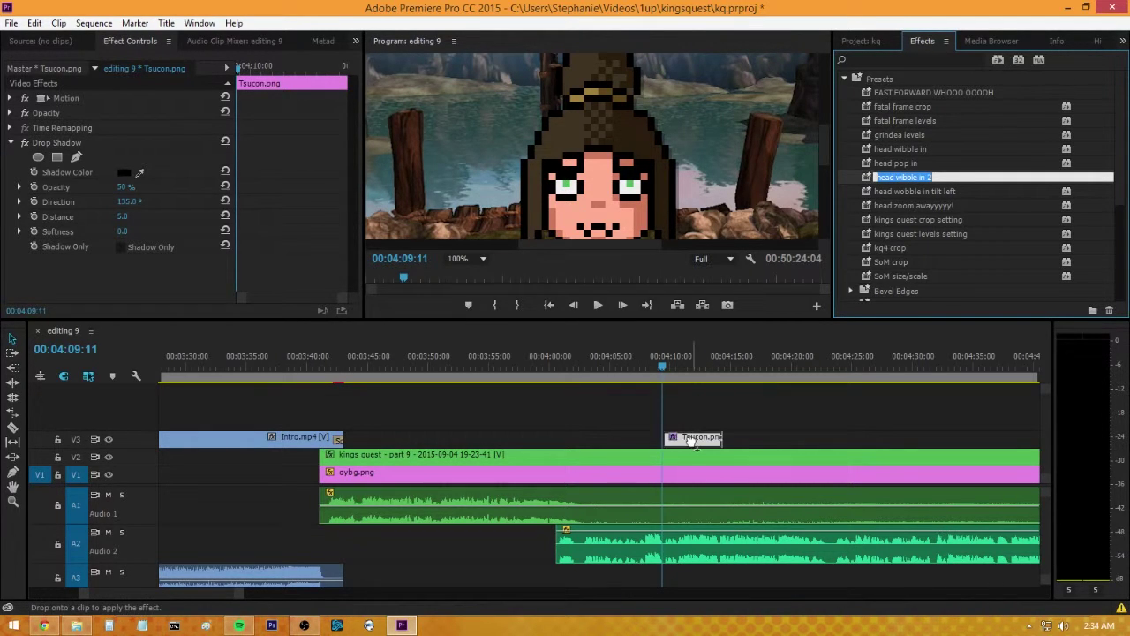
pyautogui.click(457, 260)
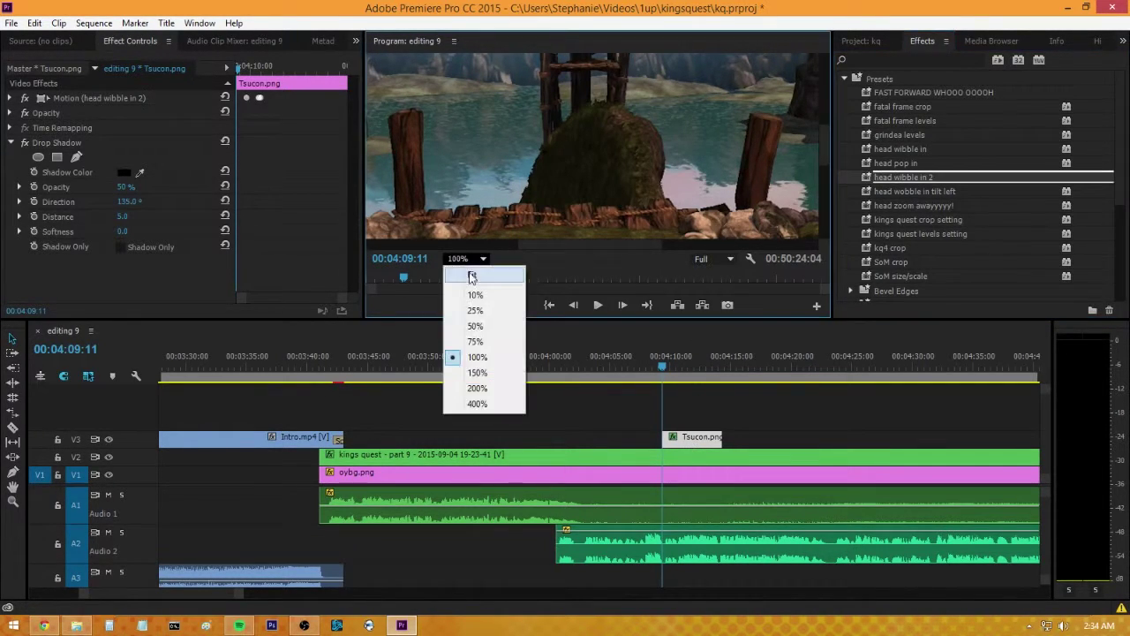
pyautogui.click(469, 277)
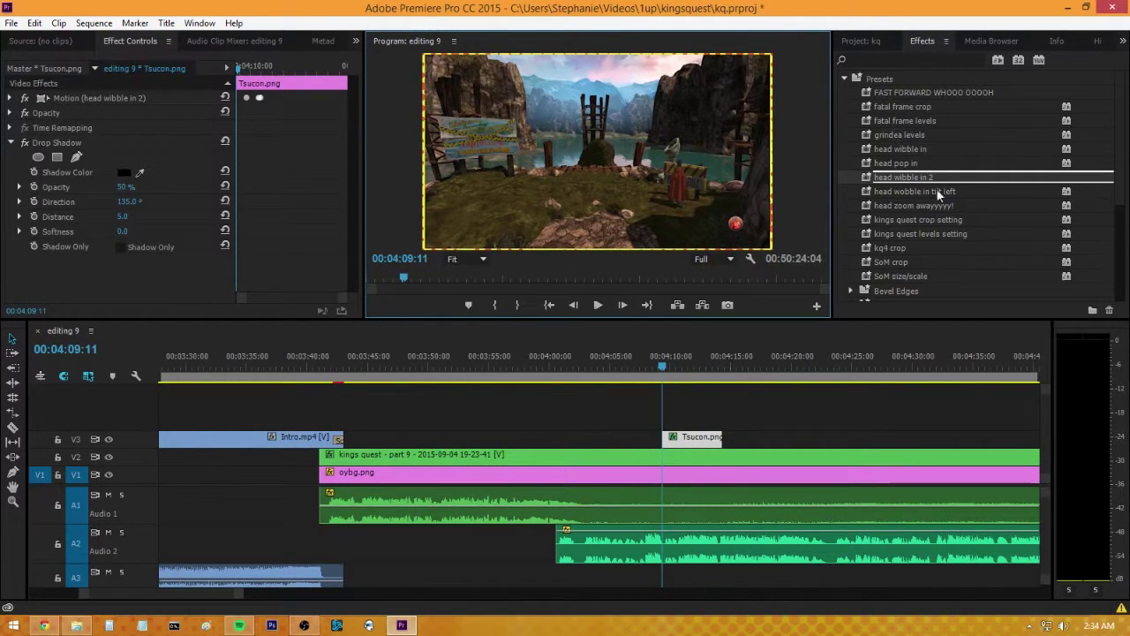
# - Play back the Tsucon.png head's entrance animation from about 00:04:09 to 00:04:15
pyautogui.click(896, 189)
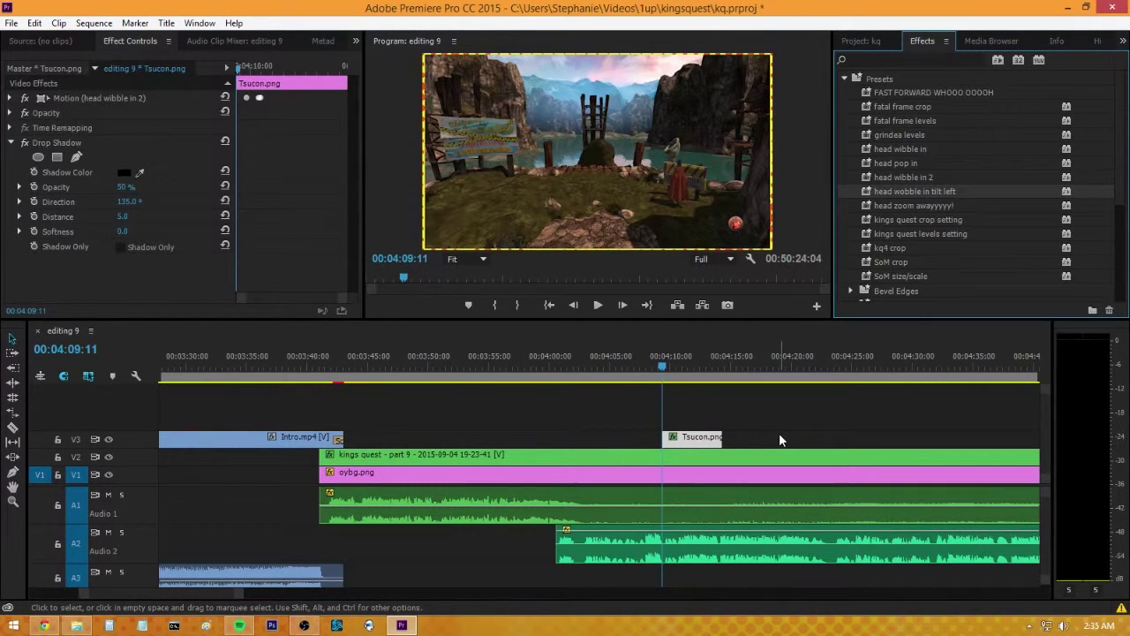
pyautogui.click(665, 367)
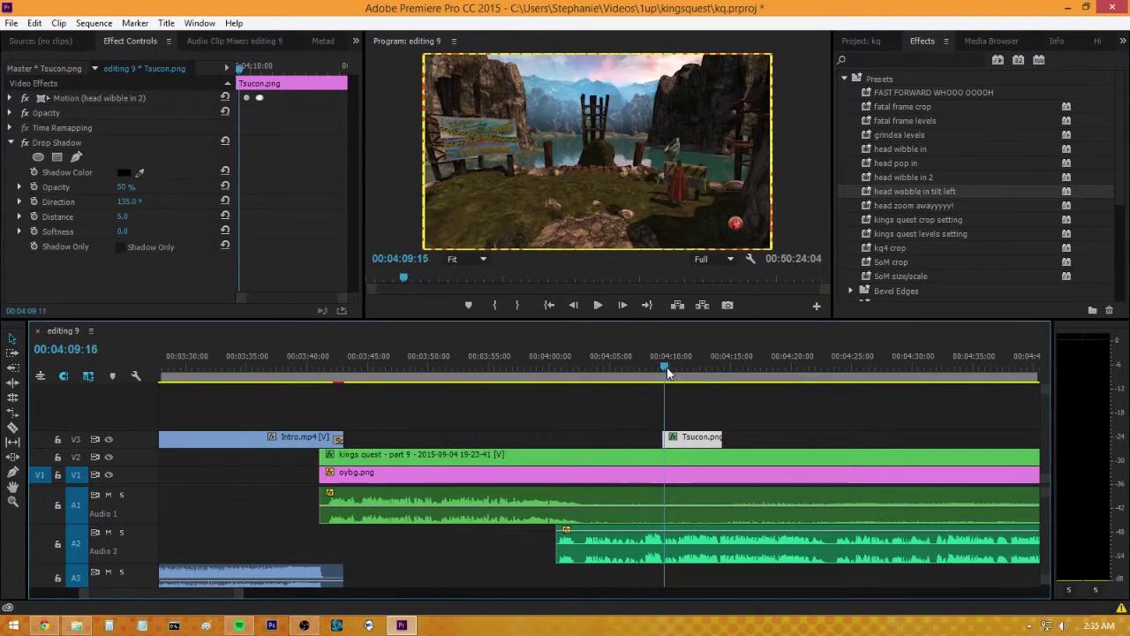
pyautogui.press('space')
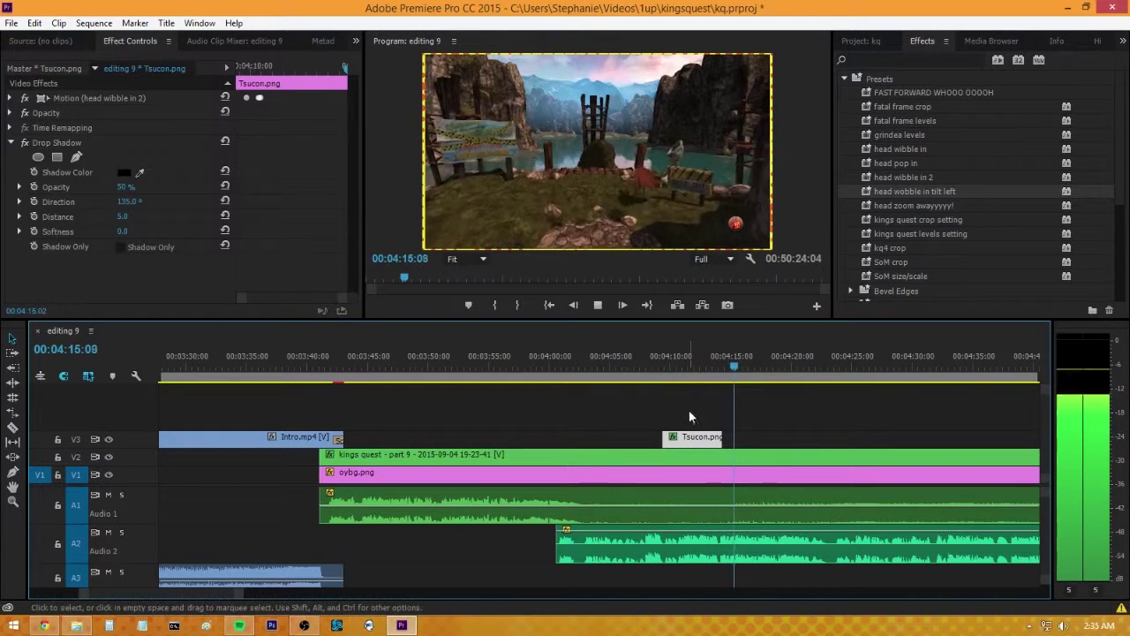
pyautogui.press('space')
# - Extend the end of the Tsucon.png clip on V3 to the end of the gameplay clip
pyautogui.moveTo(236, 593); pyautogui.dragTo(353, 594)
pyautogui.moveTo(594, 437); pyautogui.dragTo(1038, 438)
pyautogui.moveTo(314, 592); pyautogui.dragTo(967, 534)
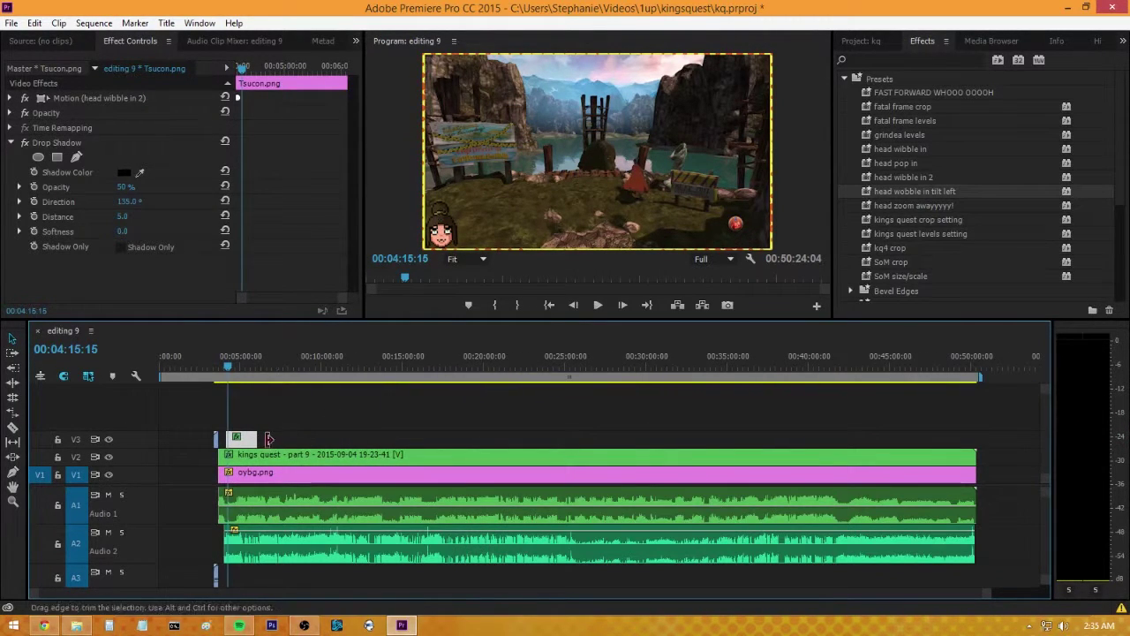
pyautogui.moveTo(259, 439); pyautogui.dragTo(982, 449)
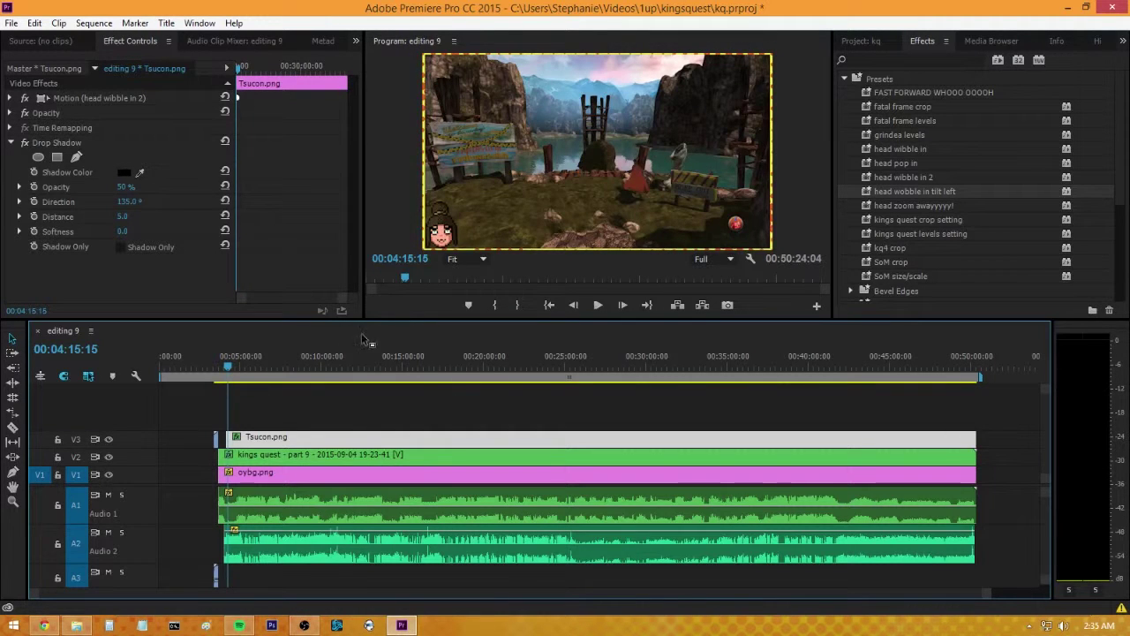
# - Find the scene change near 00:10:50 and split the Tsucon.png clip on V3 at 00:10:49:12
pyautogui.moveTo(230, 369); pyautogui.dragTo(334, 374)
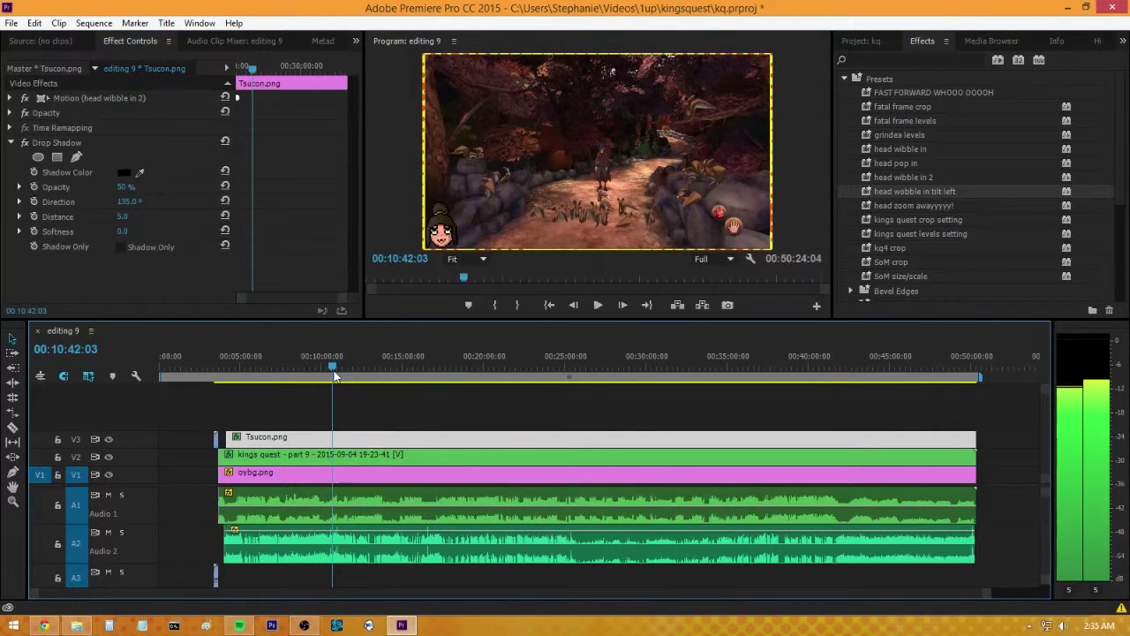
pyautogui.moveTo(987, 593); pyautogui.dragTo(686, 582)
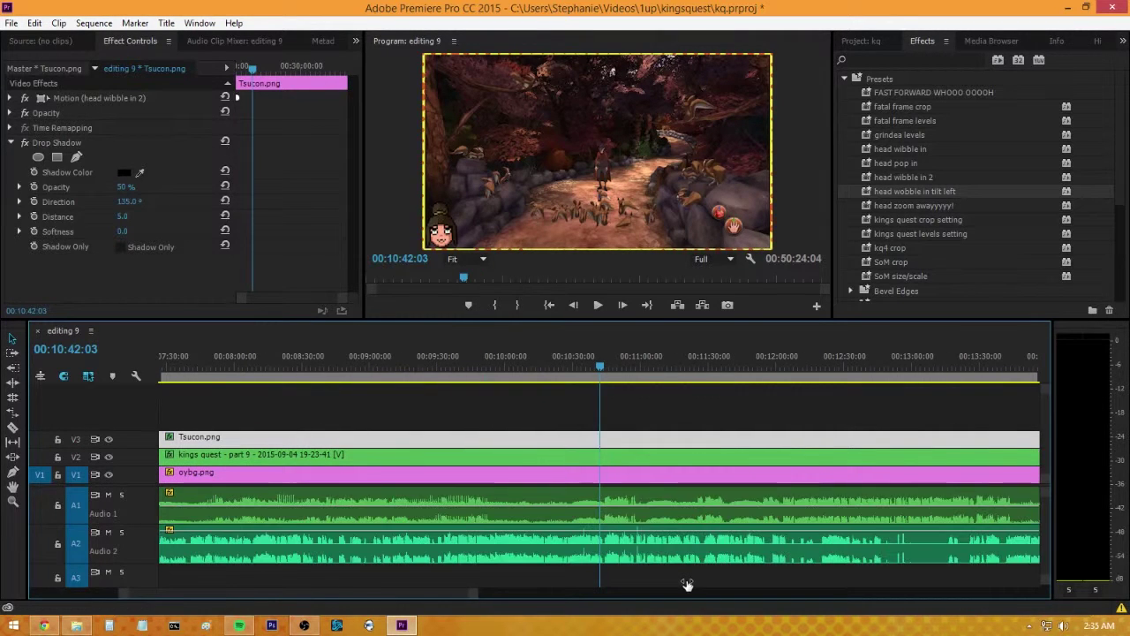
pyautogui.press('space')
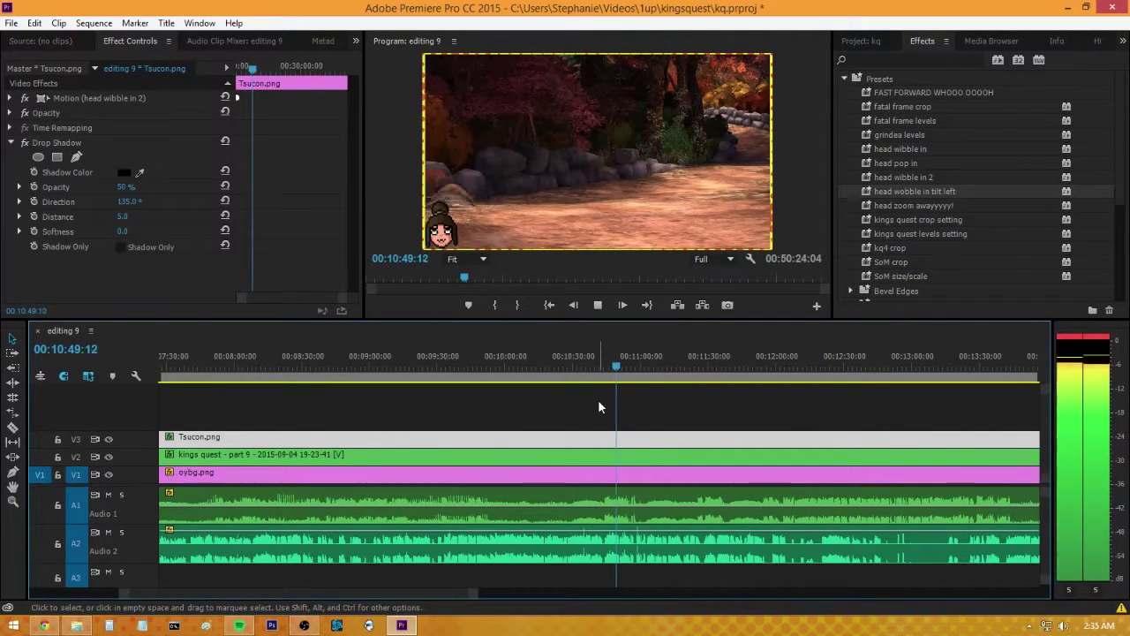
pyautogui.press('space')
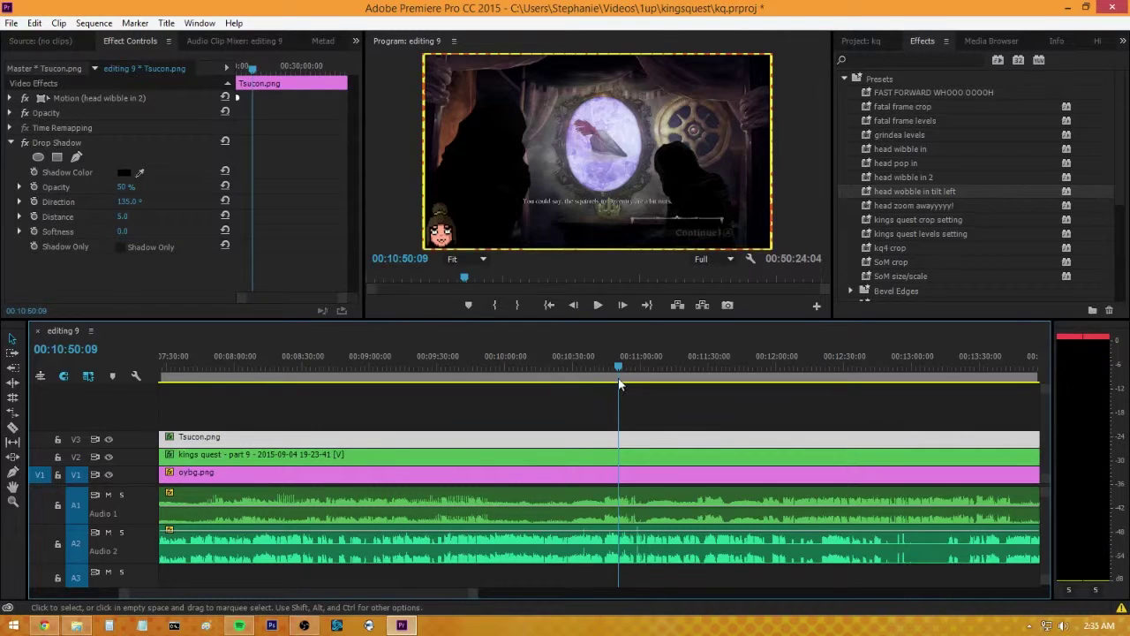
pyautogui.click(617, 364)
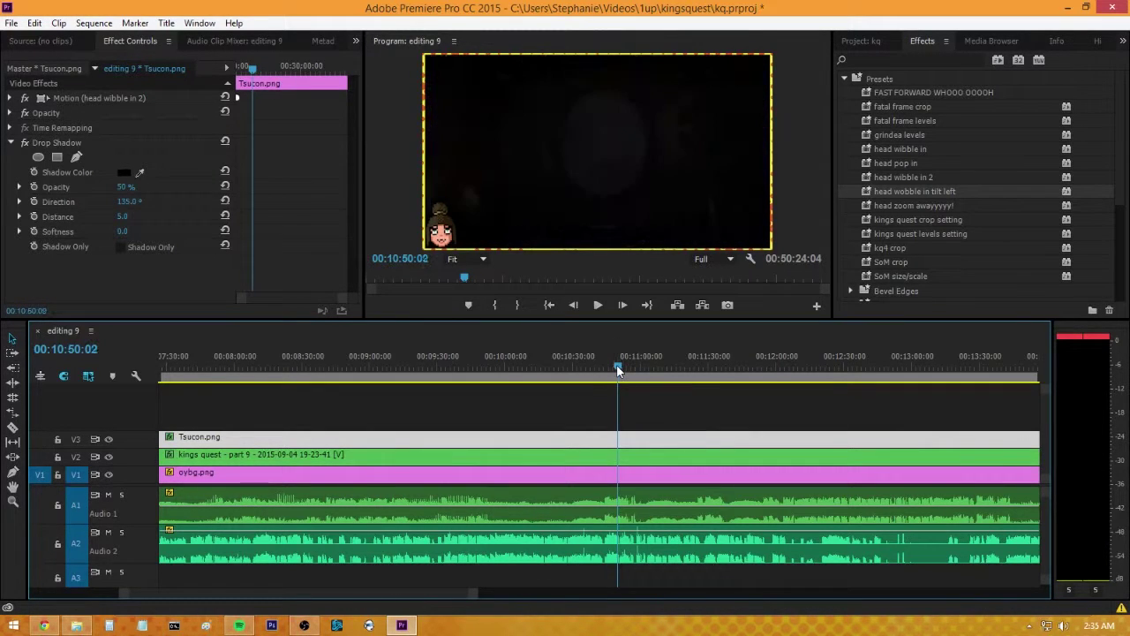
pyautogui.press('j')
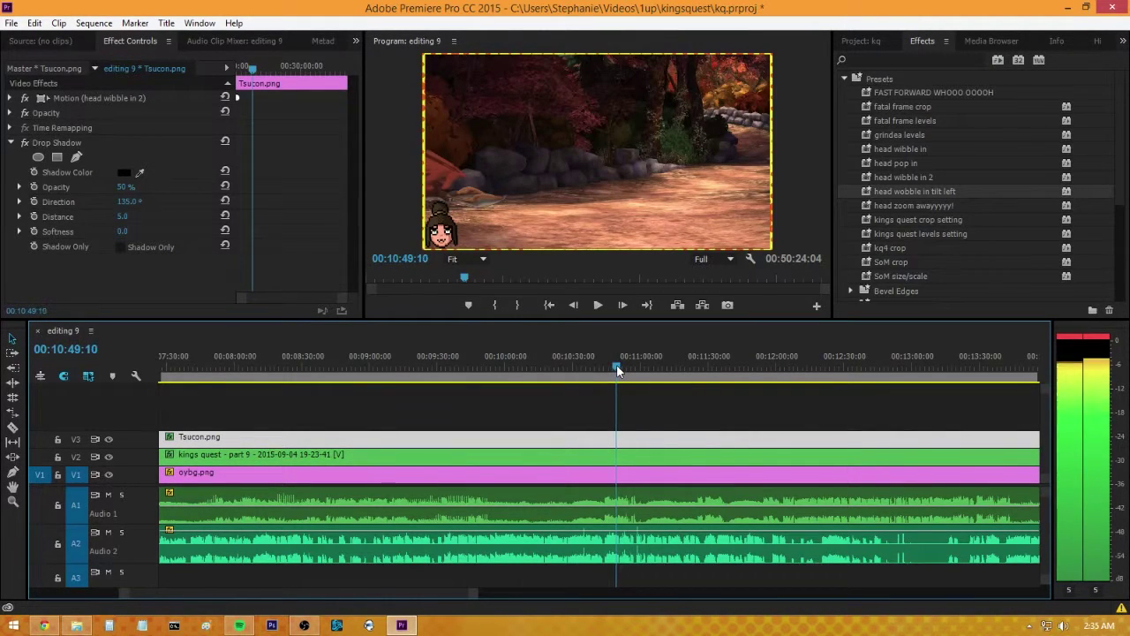
pyautogui.press('Right')
pyautogui.press('Right')
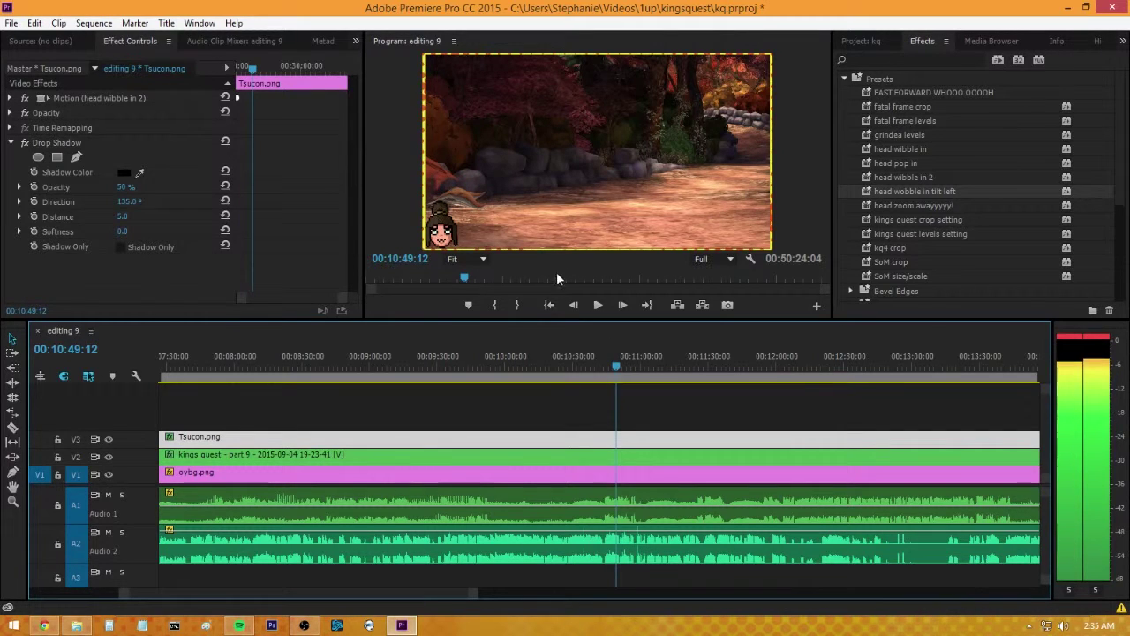
pyautogui.click(12, 427)
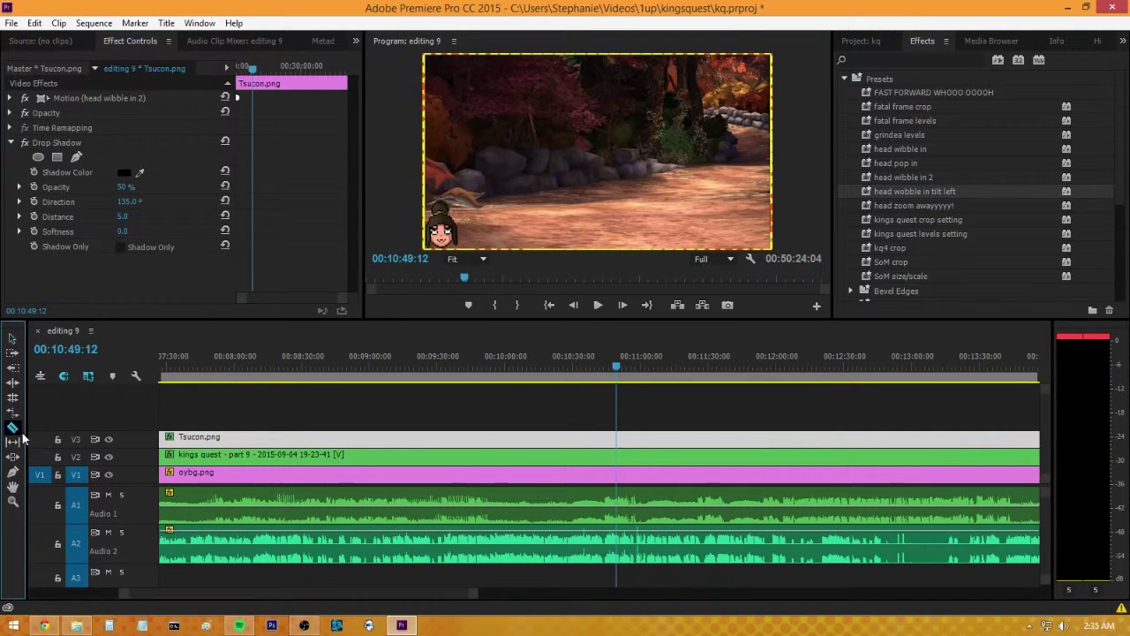
pyautogui.click(620, 436)
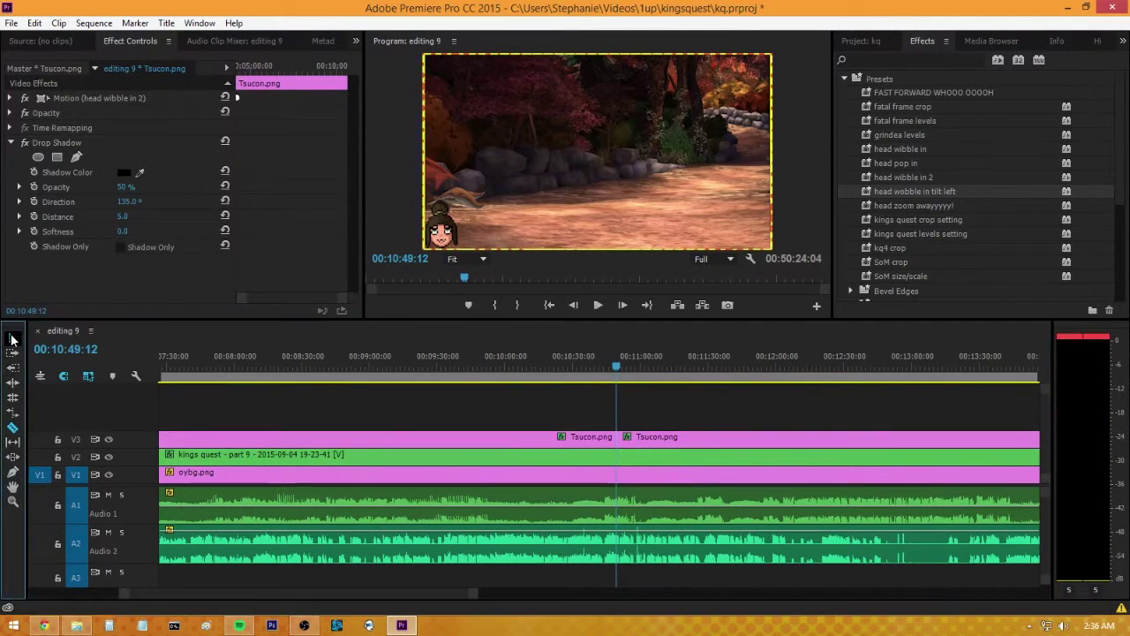
# - Find where the gameplay resumes after the black screen and split the Tsucon.png clip on V3 at 00:11:01:04
pyautogui.moveTo(616, 365); pyautogui.dragTo(651, 374)
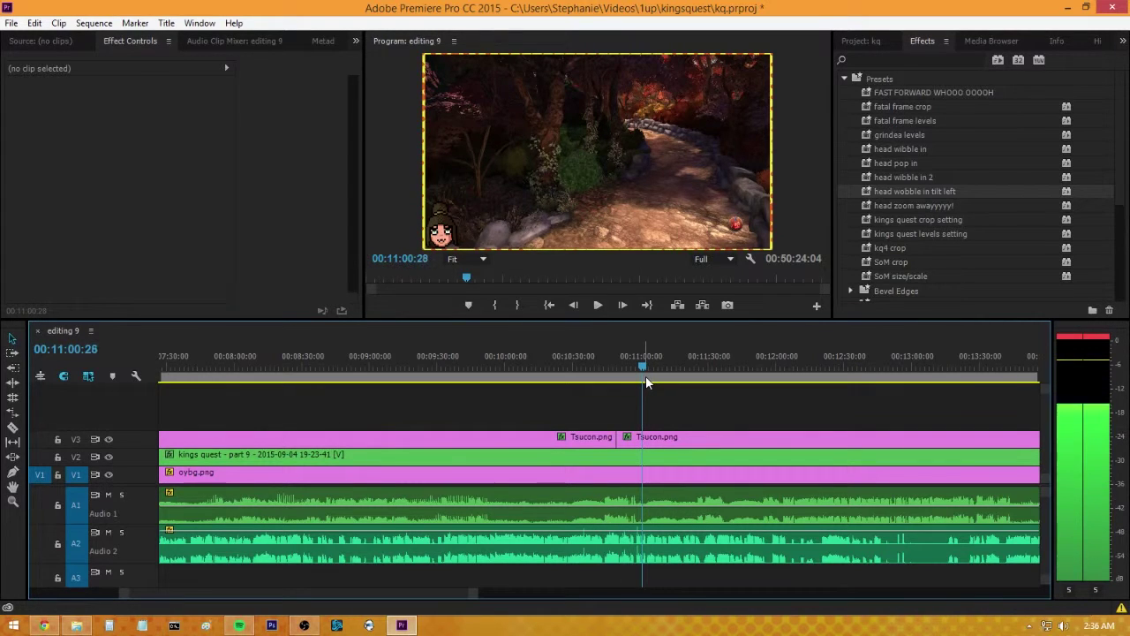
pyautogui.hotkey('shift', 'l')
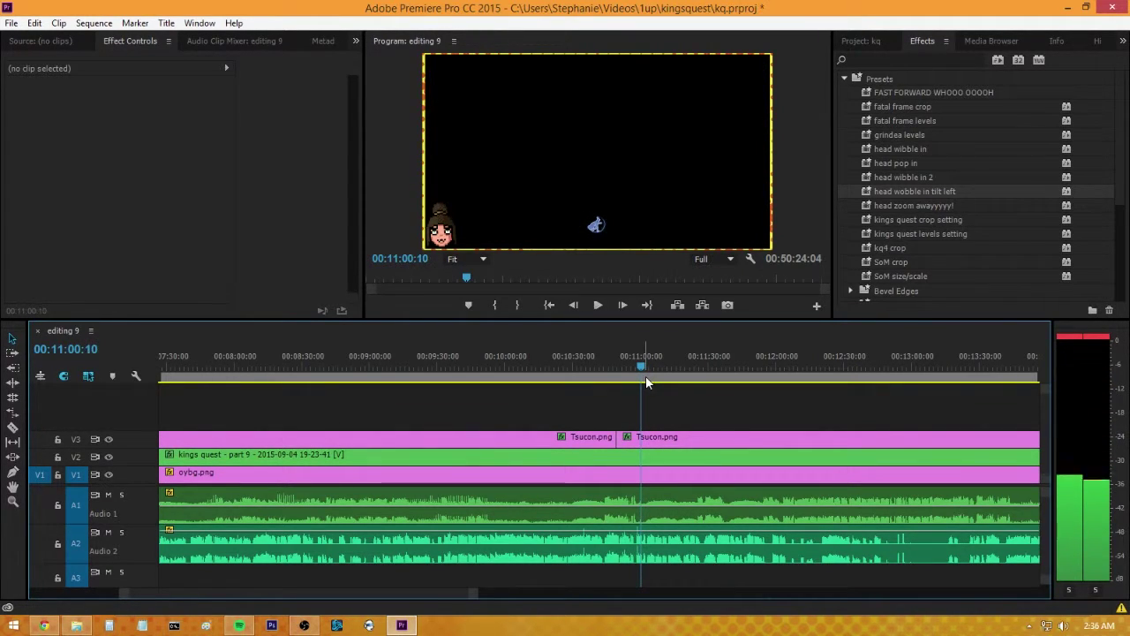
pyautogui.press('k')
pyautogui.press('c')
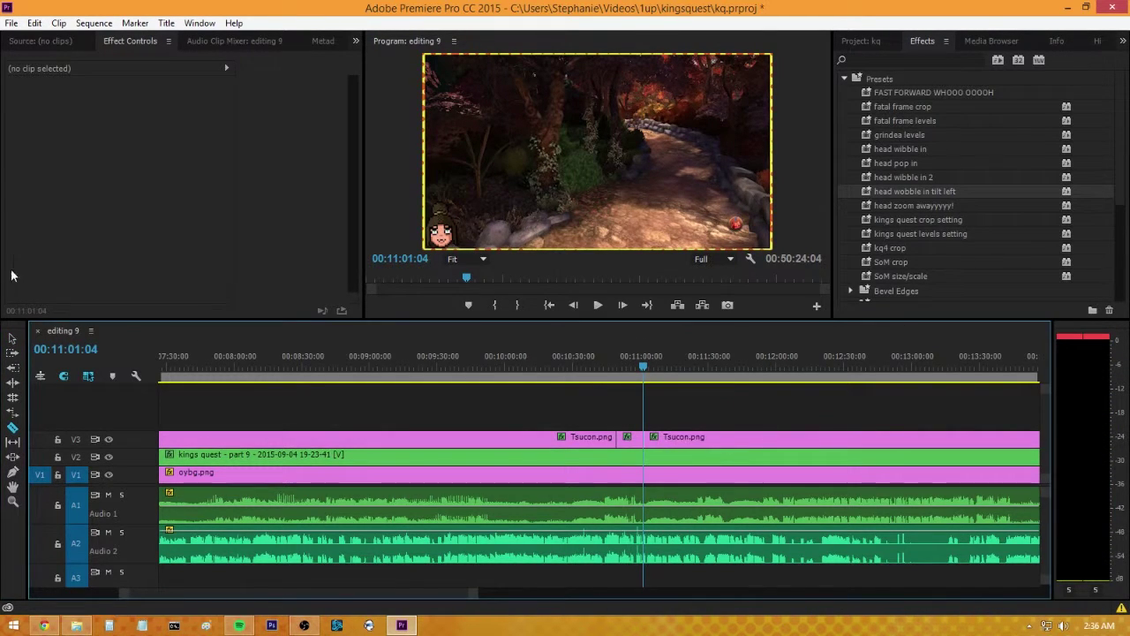
pyautogui.press('v')
# - Replace the short Tsucon.png segment between 00:10:49:12 and 00:11:01:04 with Tsucondead.png from the project bin
pyautogui.click(631, 438)
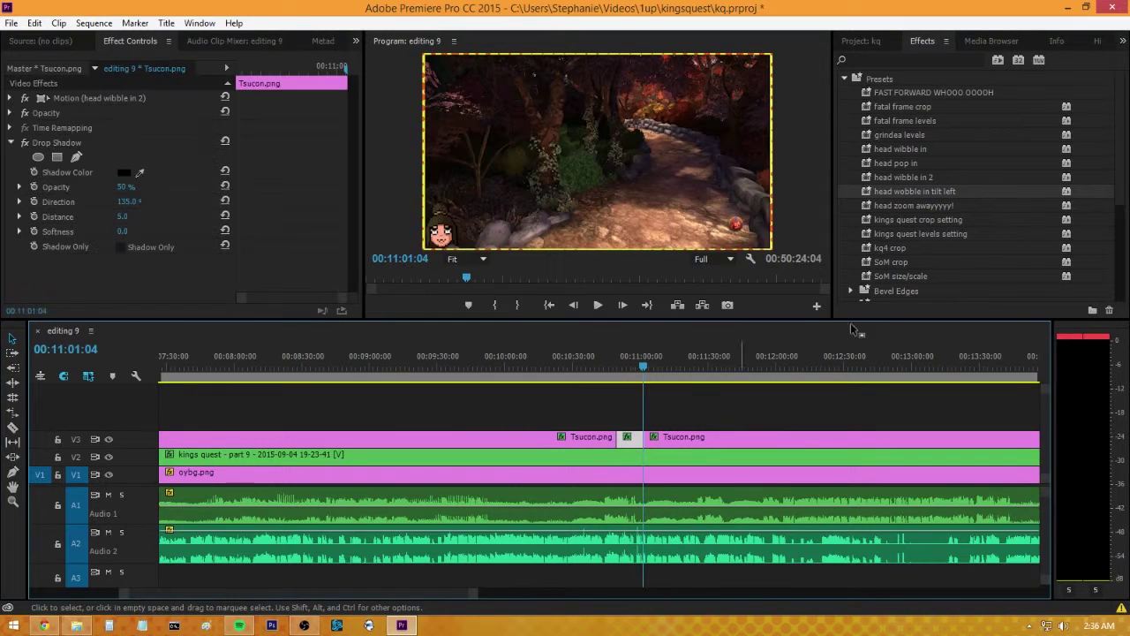
pyautogui.click(887, 38)
pyautogui.click(927, 223)
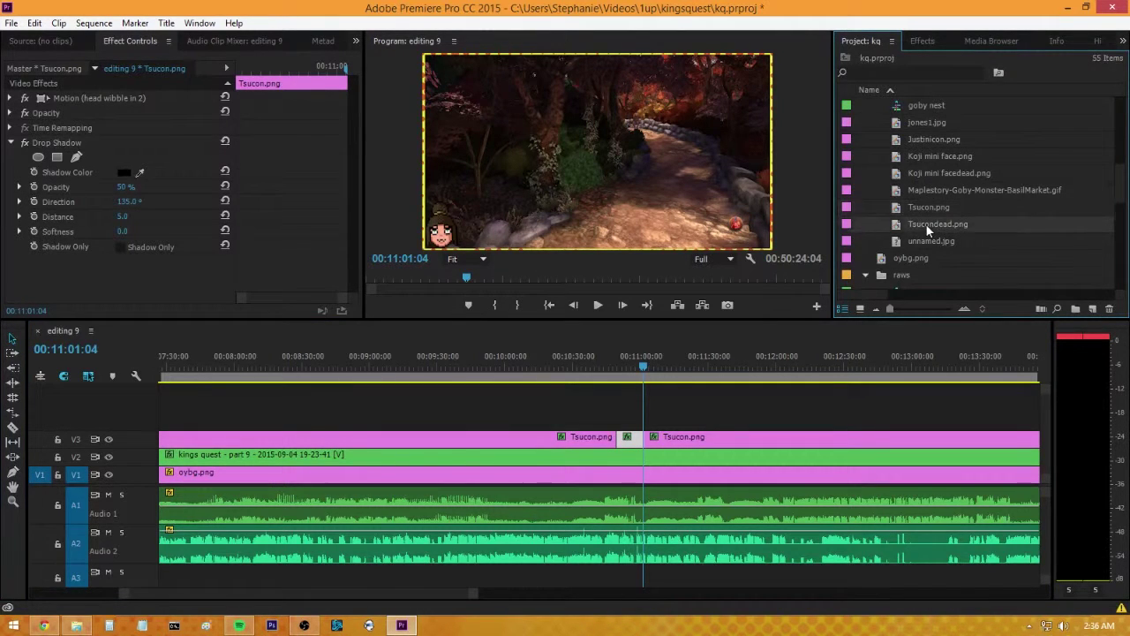
pyautogui.rightClick(629, 439)
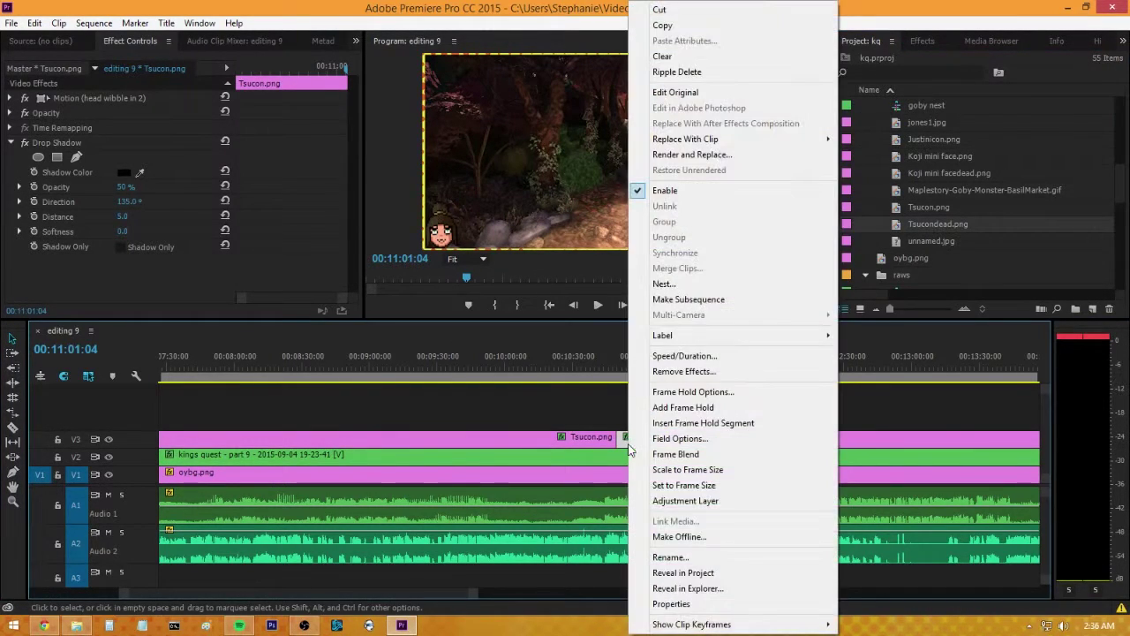
pyautogui.moveTo(821, 138)
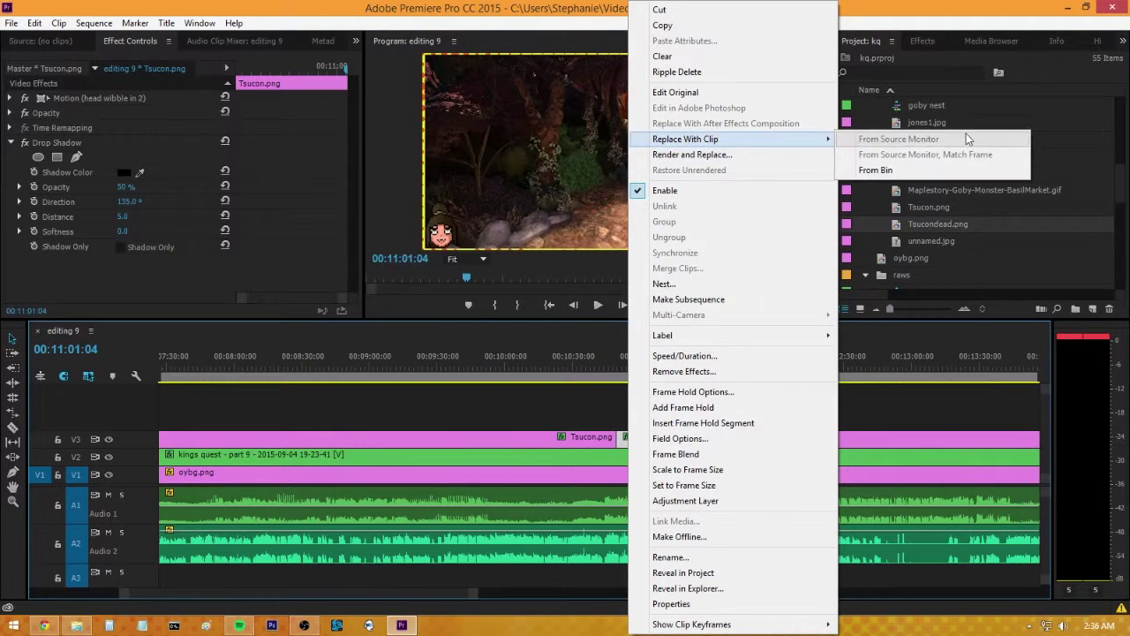
pyautogui.click(922, 174)
# - Find the Inset wipe transition and apply it at the cut between Tsucondead.png and the following Tsucon.png clip
pyautogui.moveTo(620, 354); pyautogui.dragTo(638, 356)
pyautogui.click(662, 359)
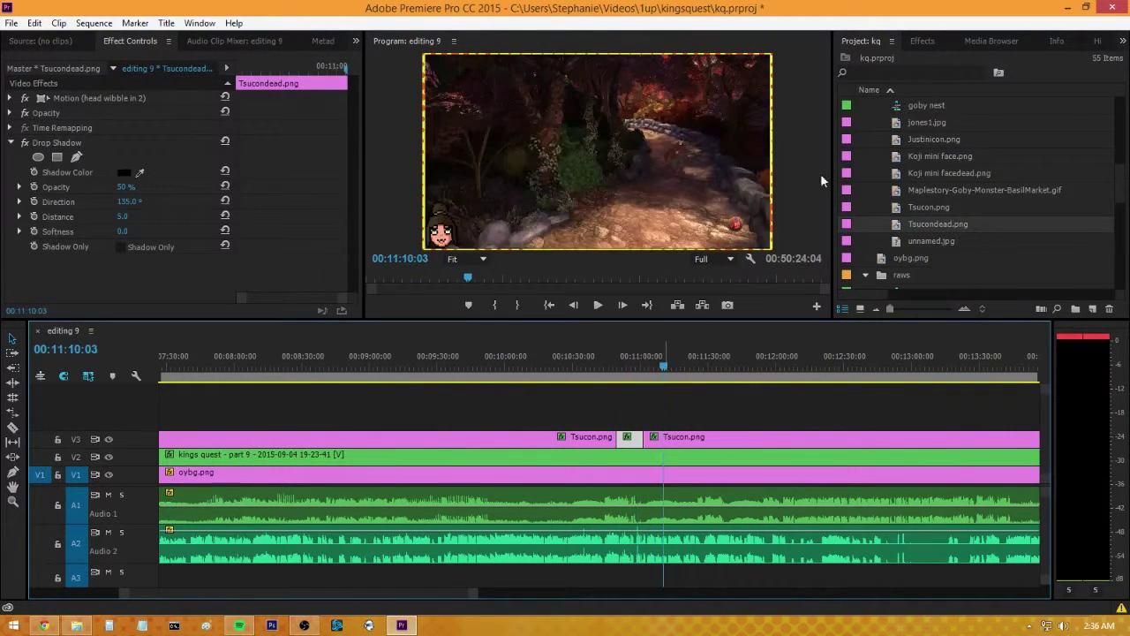
pyautogui.click(927, 41)
pyautogui.click(876, 60)
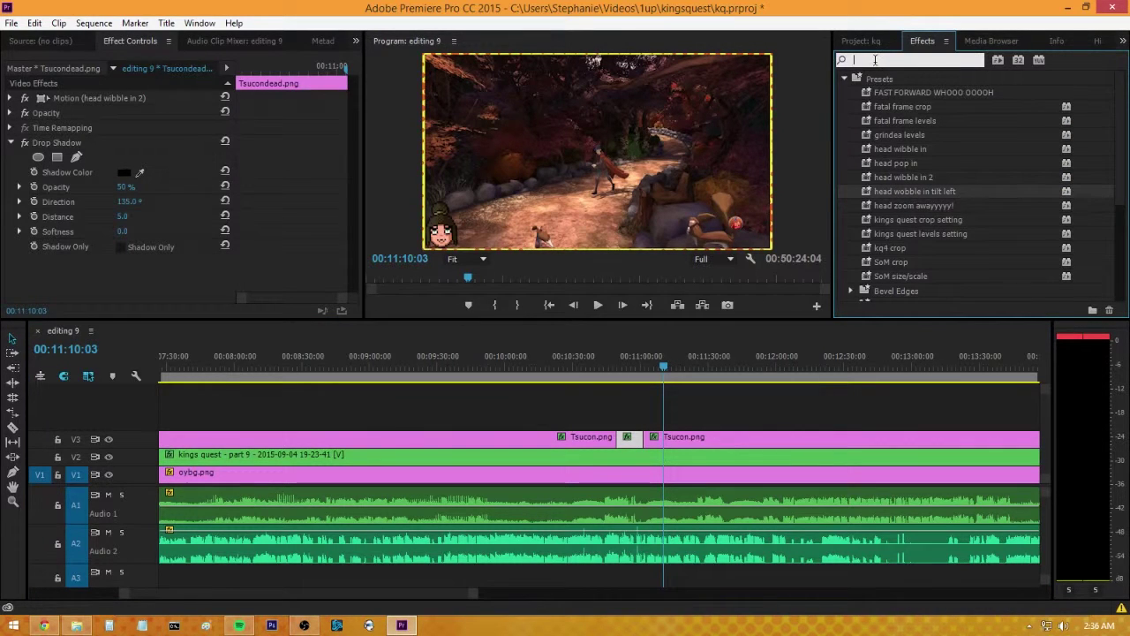
pyautogui.write('inset')
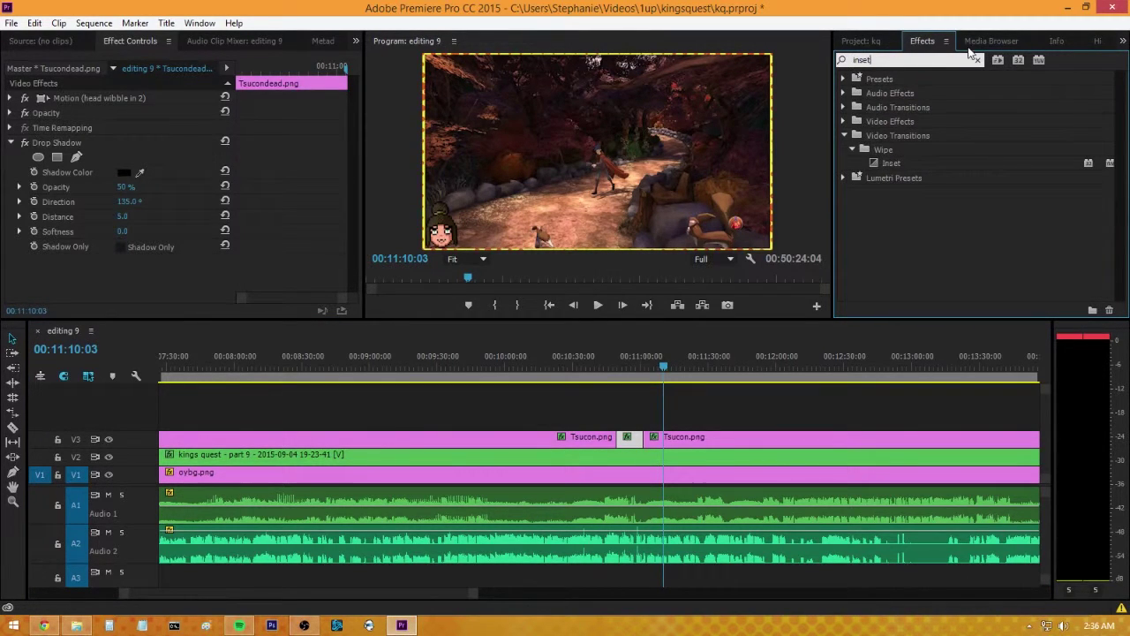
pyautogui.moveTo(890, 164); pyautogui.dragTo(652, 453)
# - Scrub through the Inset transition from Tsucondead.png to Tsucon.png around 00:11:01 to check the head change
pyautogui.moveTo(638, 357); pyautogui.dragTo(644, 357)
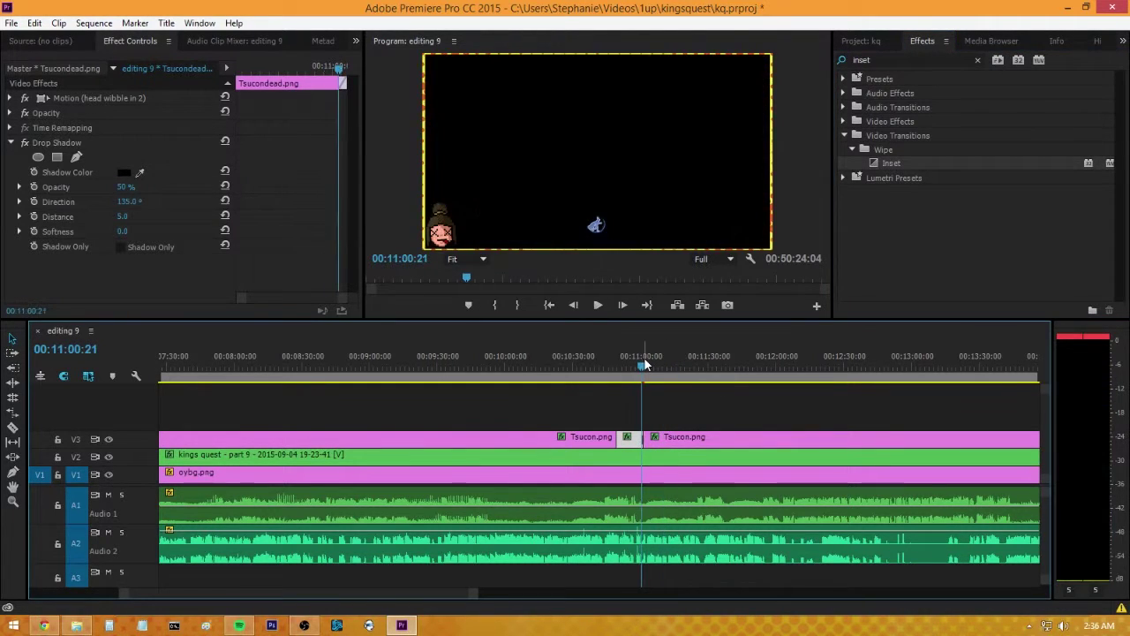
pyautogui.moveTo(469, 594); pyautogui.dragTo(300, 600)
pyautogui.moveTo(601, 371); pyautogui.dragTo(626, 381)
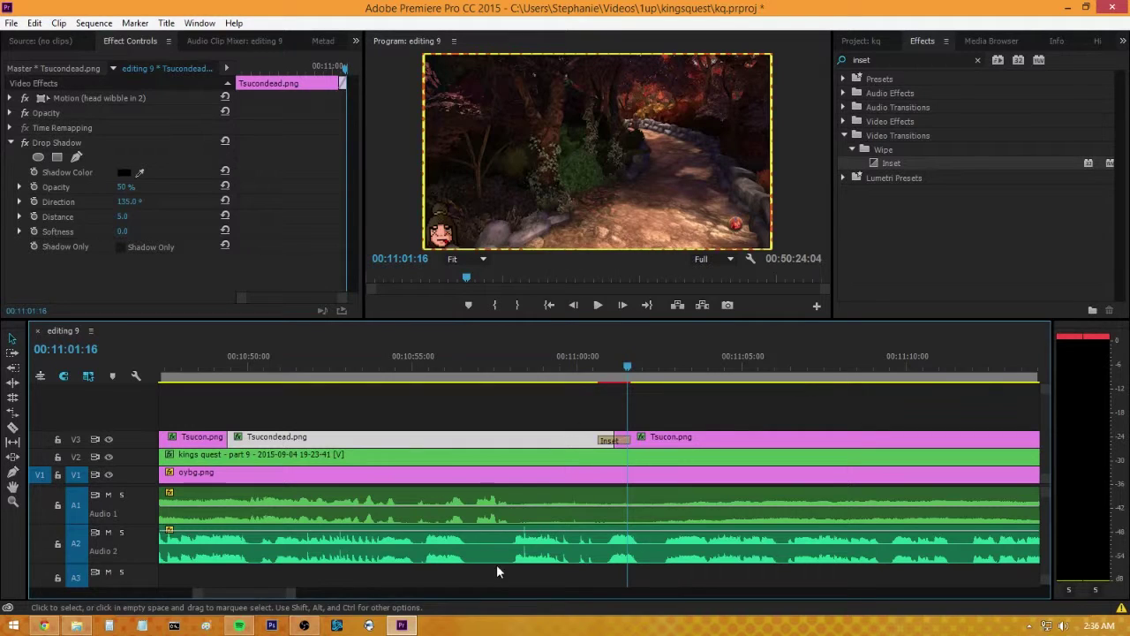
# - Find the next scene change and split the Tsucon.png clip on V3 at 00:11:34:03
pyautogui.moveTo(293, 593); pyautogui.dragTo(369, 604)
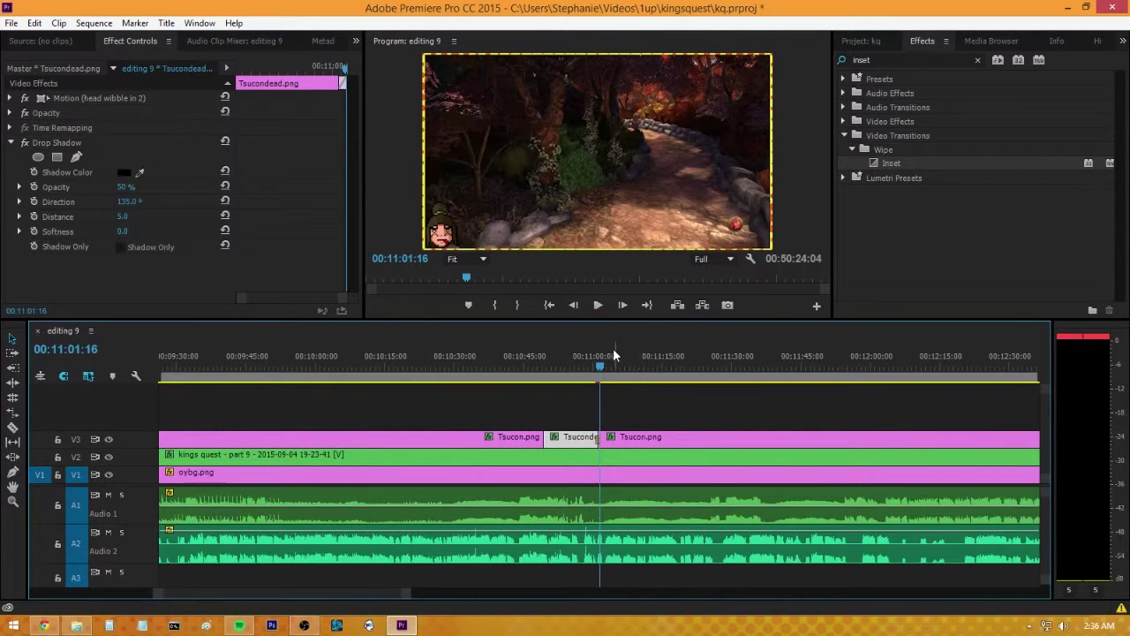
pyautogui.moveTo(613, 358); pyautogui.dragTo(730, 380)
pyautogui.press('space')
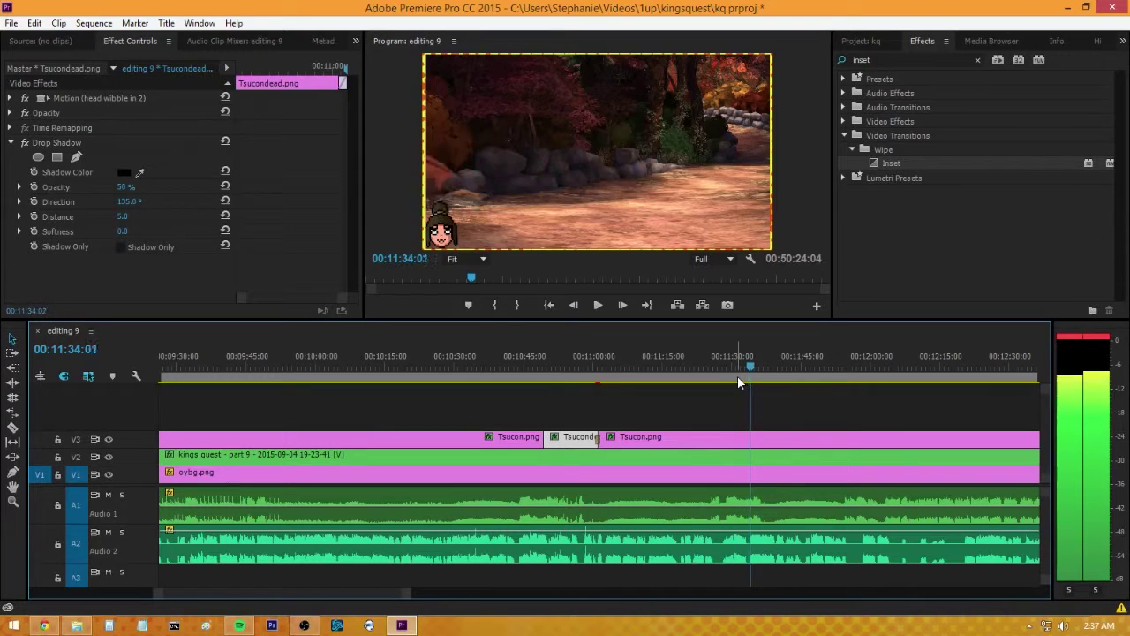
pyautogui.press('space')
pyautogui.click(12, 429)
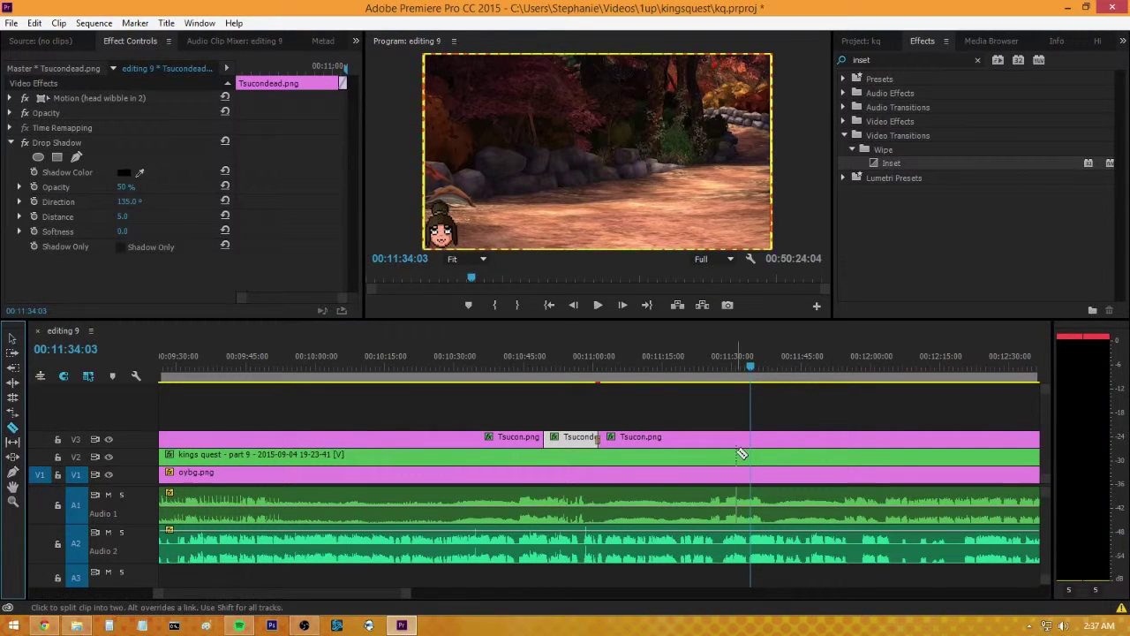
# - Split the Tsucon.png clip on V3 at 00:11:38:03, where gameplay resumes, and apply the Inset transition at that cut
pyautogui.press('space')
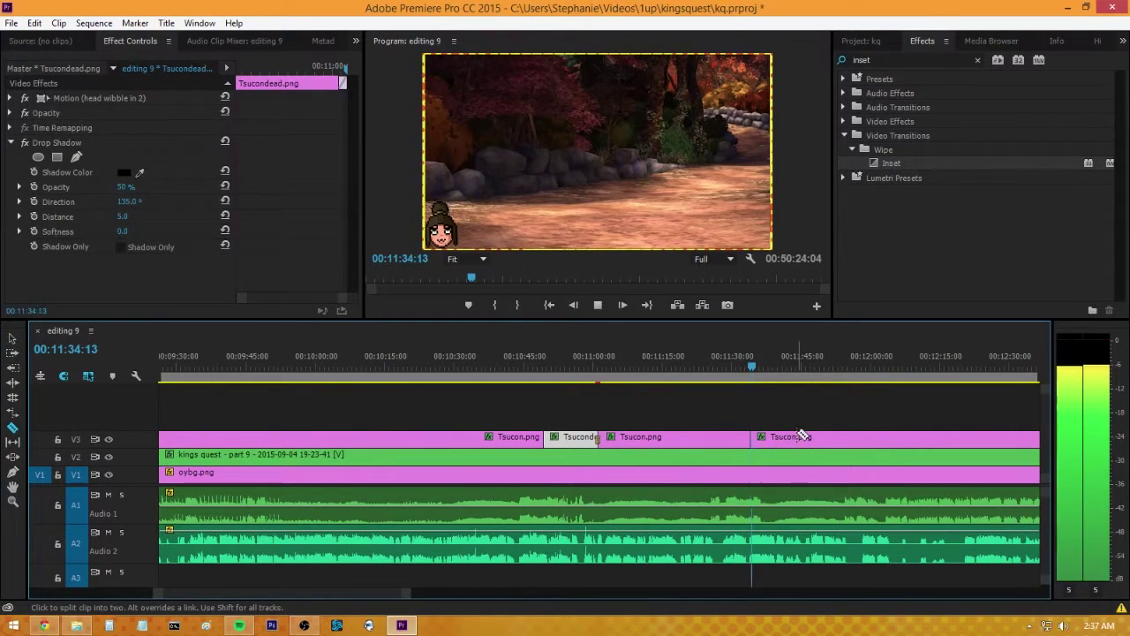
pyautogui.press('space')
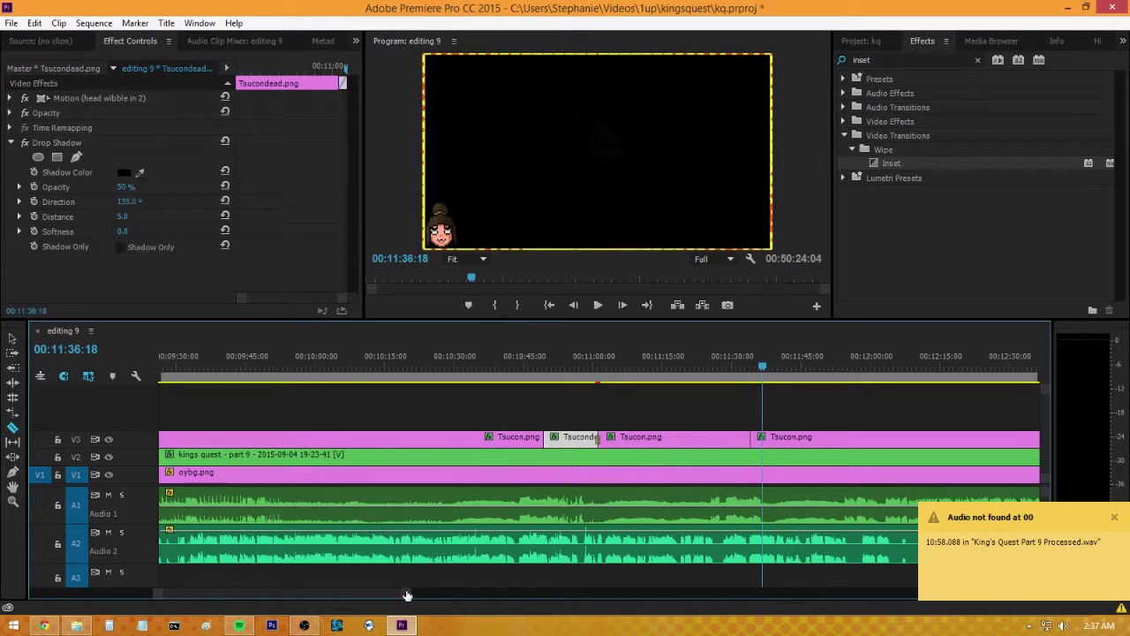
pyautogui.press('space')
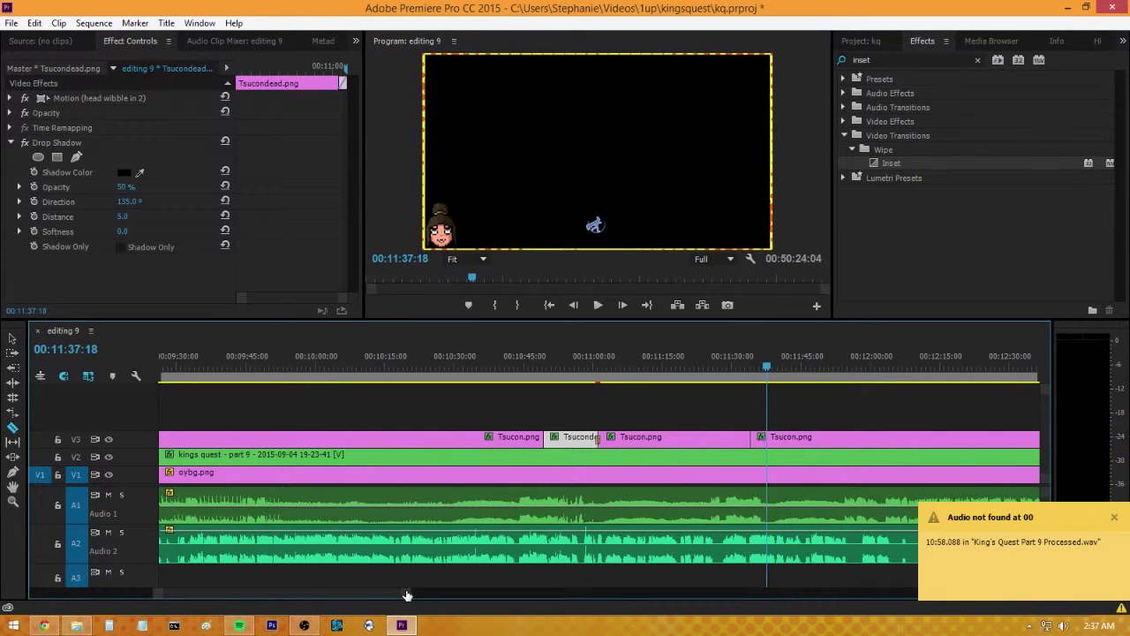
pyautogui.press('space')
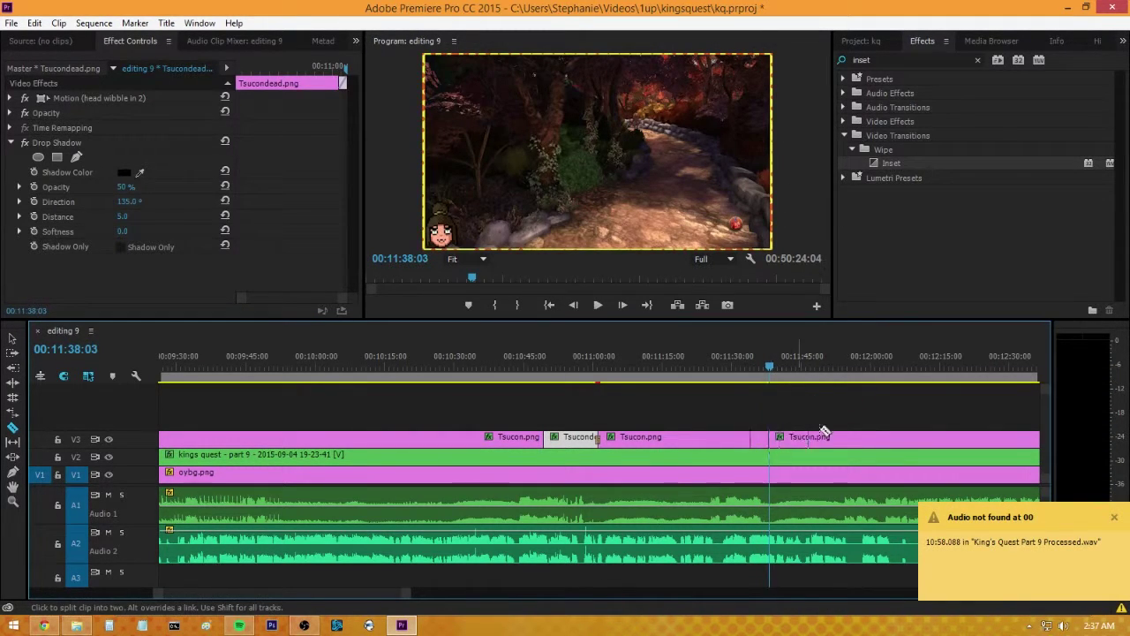
pyautogui.press('v')
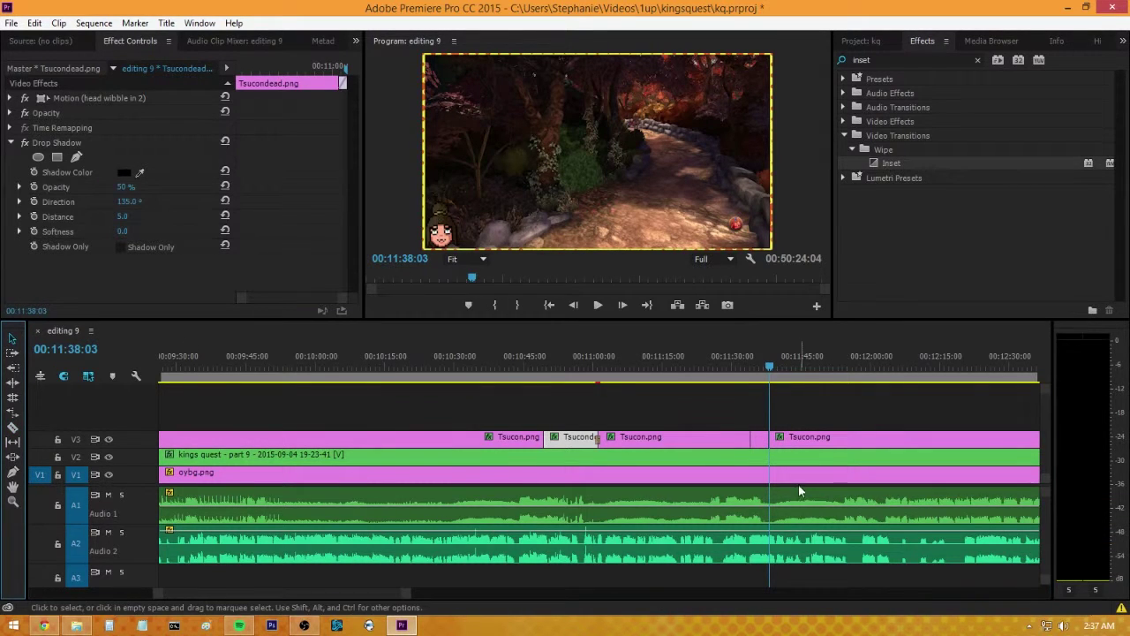
pyautogui.moveTo(890, 163); pyautogui.dragTo(757, 442)
pyautogui.hotkey('shift', '1')
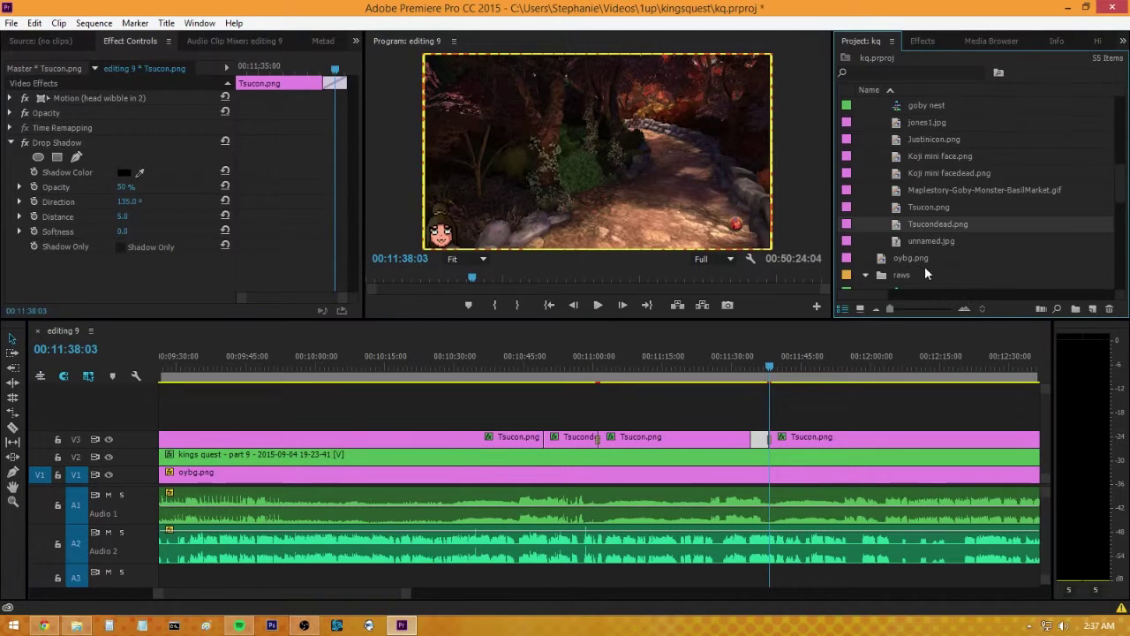
pyautogui.rightClick(950, 224)
pyautogui.moveTo(1038, 137)
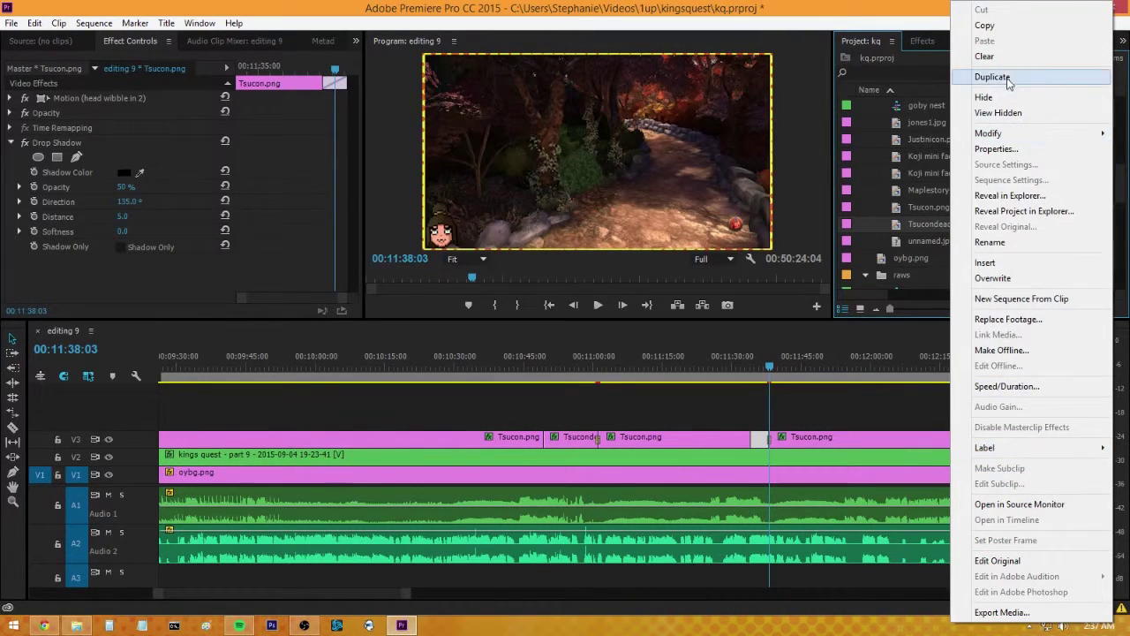
pyautogui.click(757, 439)
pyautogui.rightClick(756, 439)
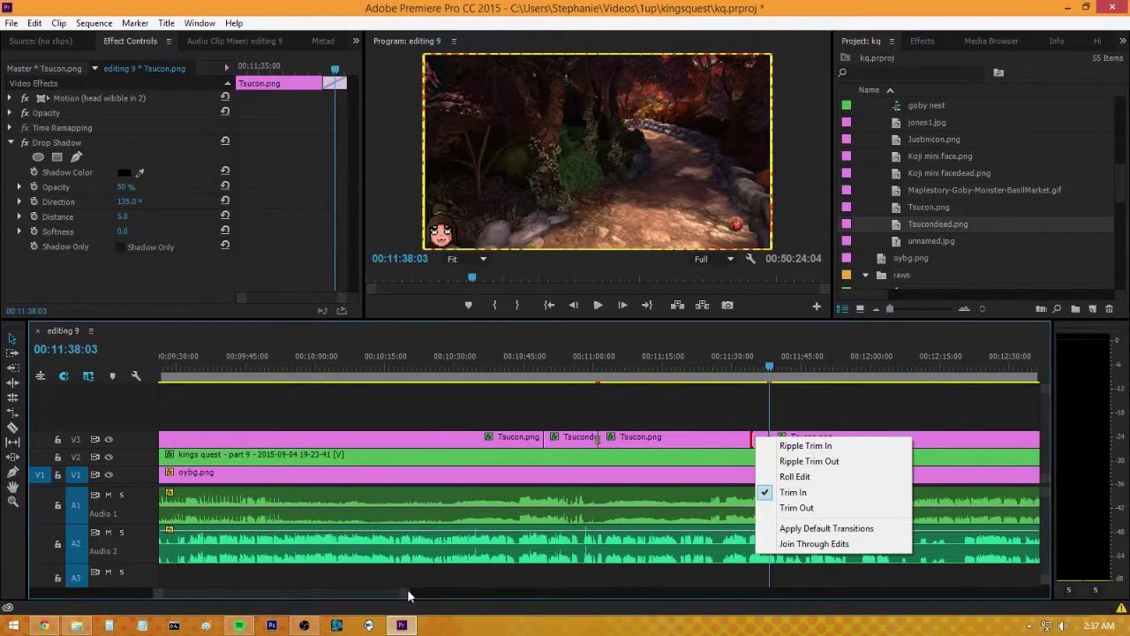
pyautogui.press('Escape')
# - Replace the Tsucon.png segment between 00:11:34:03 and 00:11:38:03 with Tsucondead.png from the bin and play back the section
pyautogui.press('=')
pyautogui.press('=')
pyautogui.press('=')
pyautogui.rightClick(496, 437)
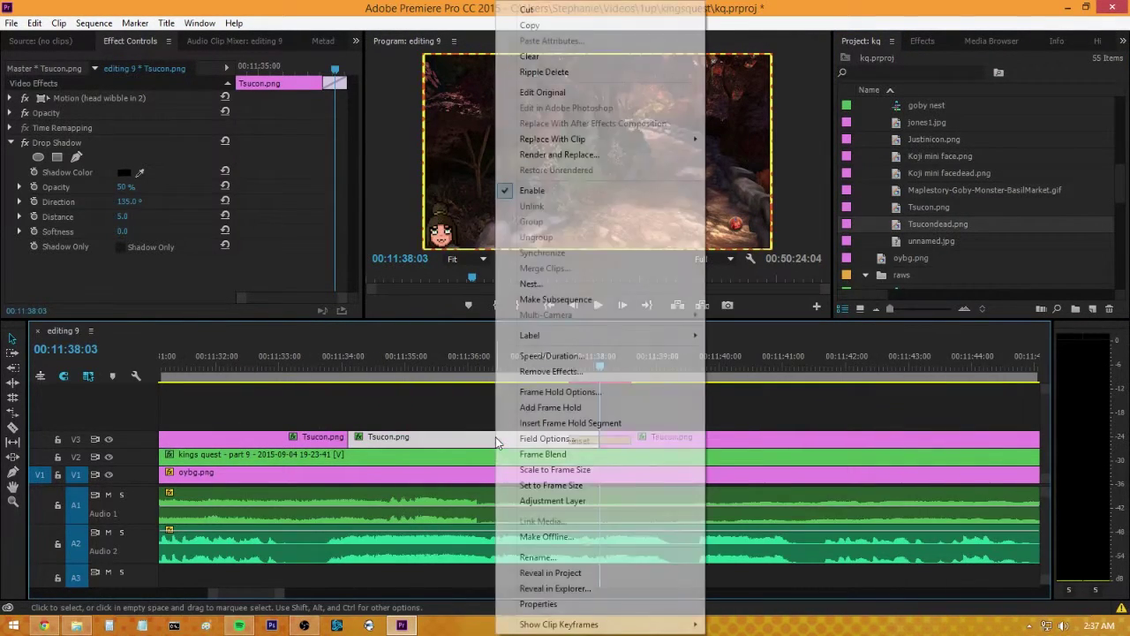
pyautogui.moveTo(582, 138)
pyautogui.click(733, 169)
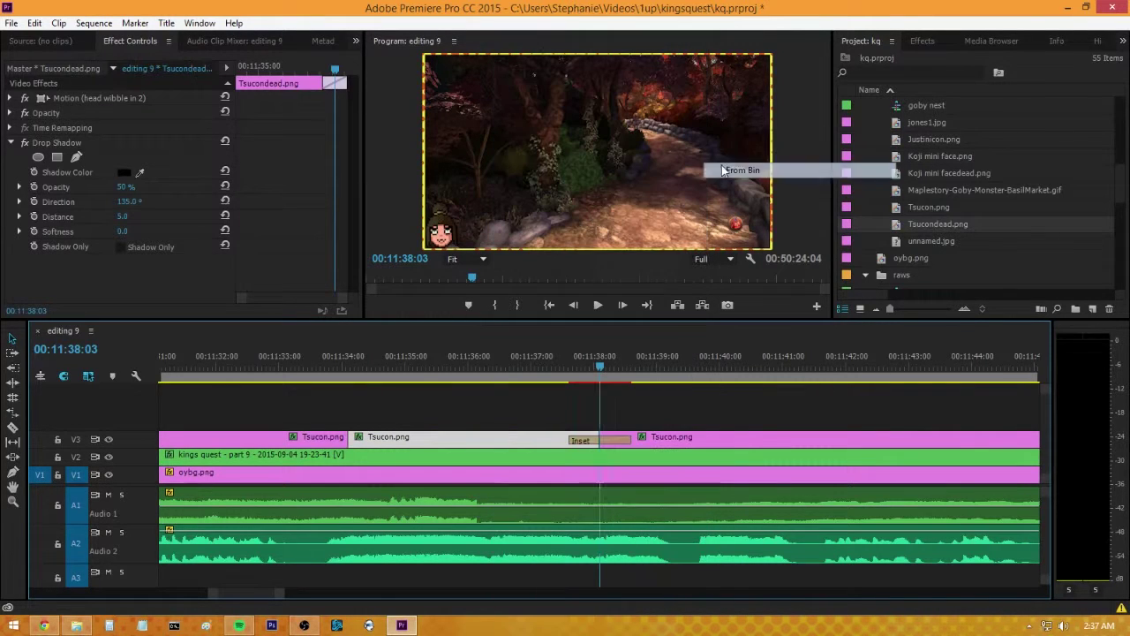
pyautogui.click(331, 354)
pyautogui.press('space')
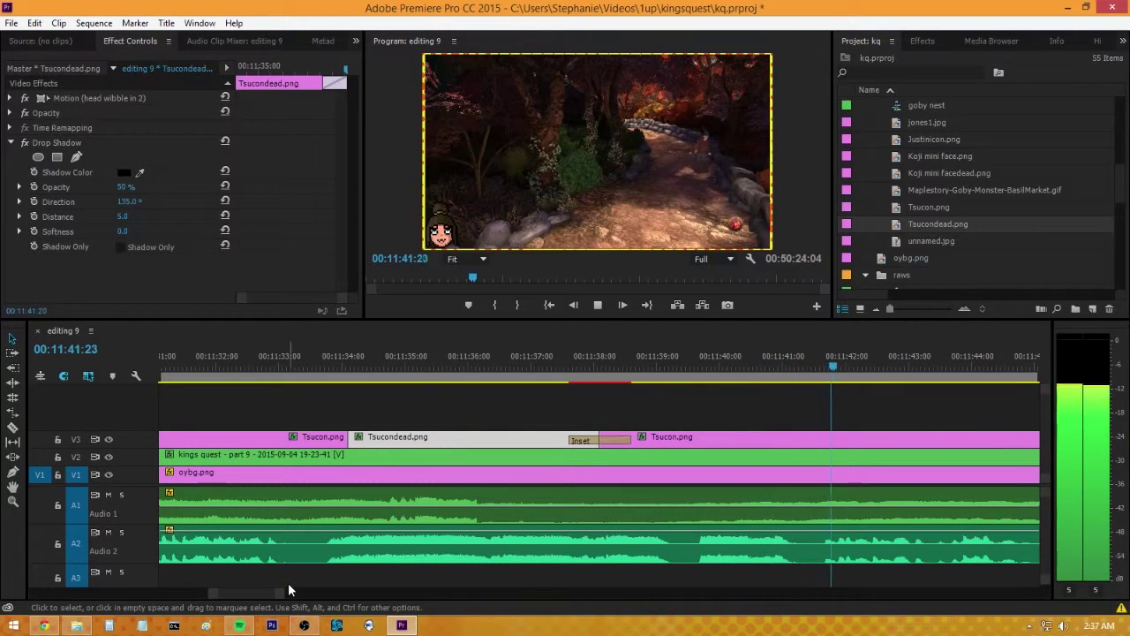
# - Move ahead in the editing 9 sequence to about 00:14:00 and play back the gameplay up to 00:14:05:06
pyautogui.moveTo(285, 593); pyautogui.dragTo(580, 598)
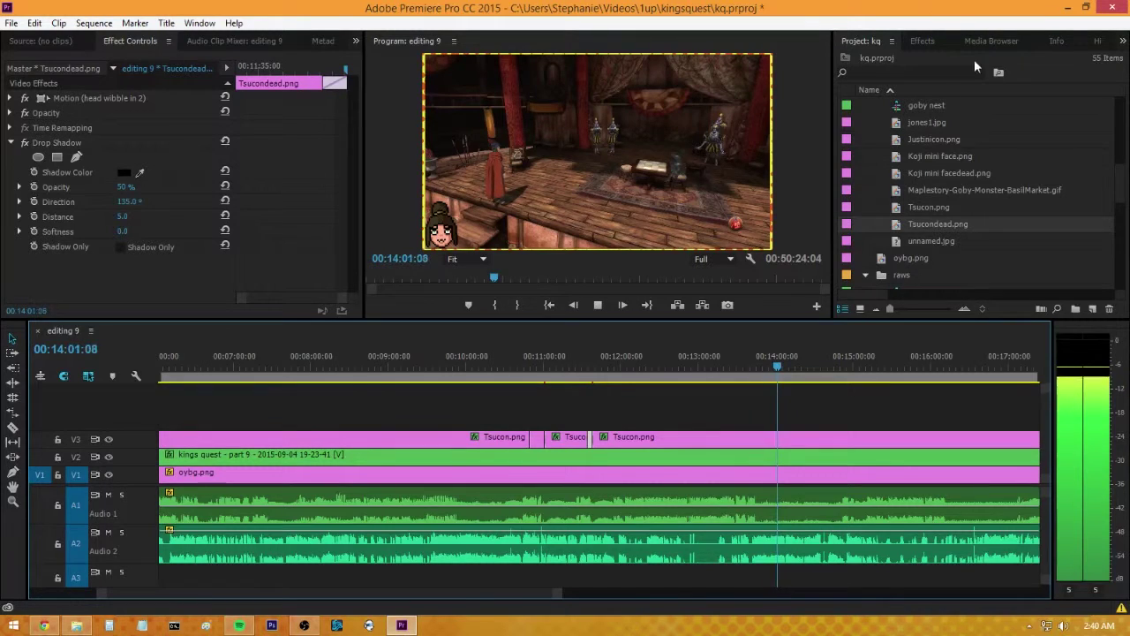
pyautogui.moveTo(554, 594); pyautogui.dragTo(525, 595)
pyautogui.press('space')
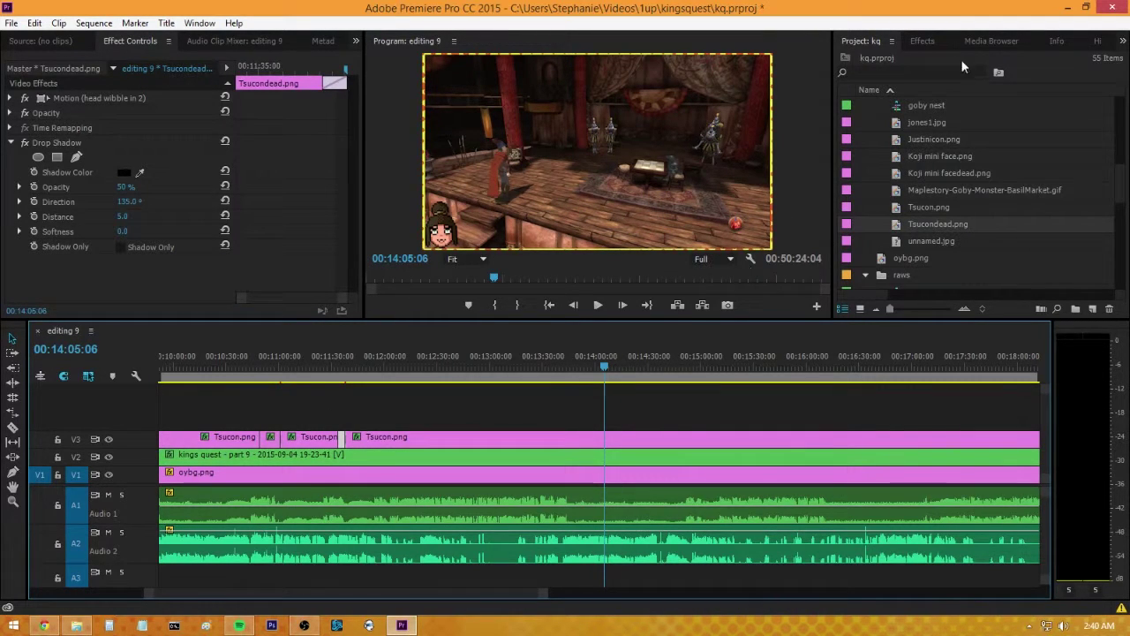
# - Open the best close sequence from the continue bin and return its playhead to the start
pyautogui.scroll(6, 939, 138)
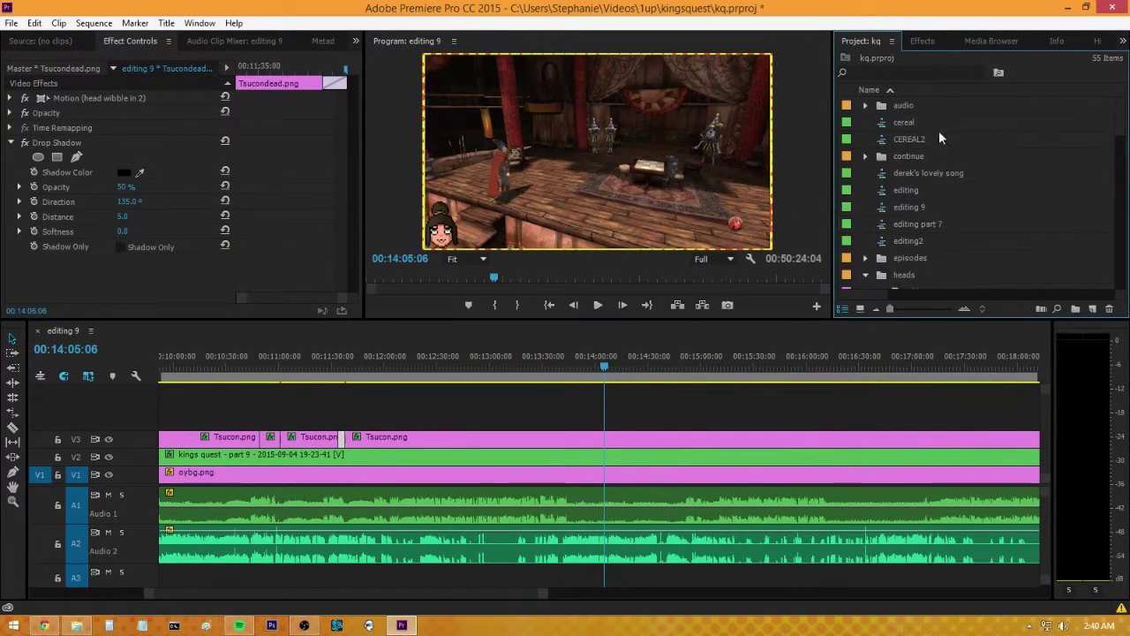
pyautogui.click(865, 156)
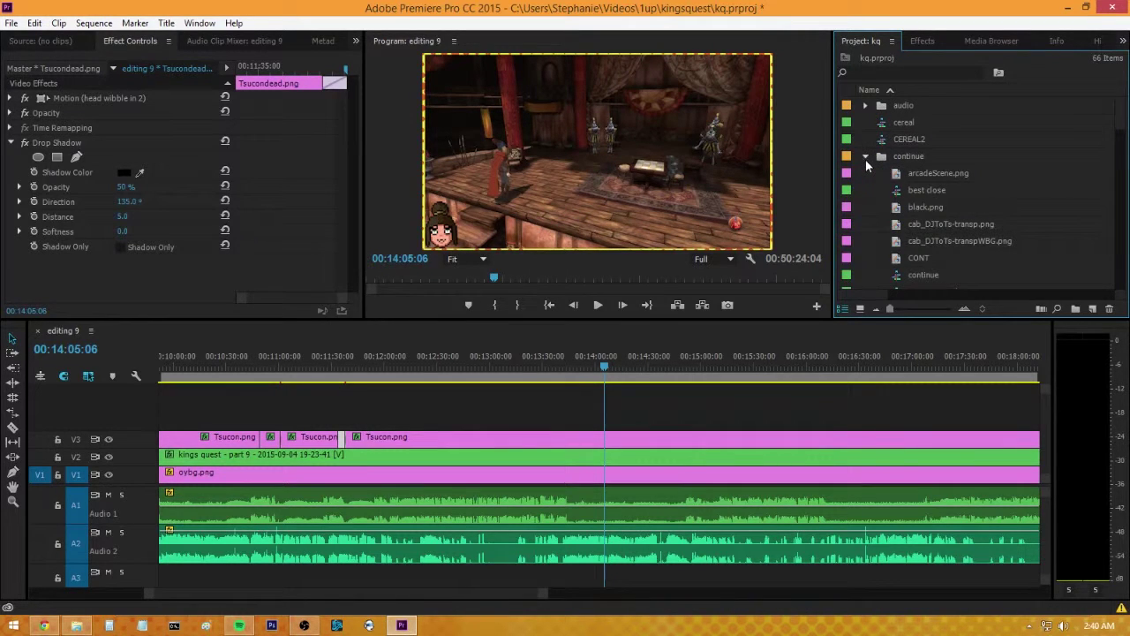
pyautogui.click(899, 192)
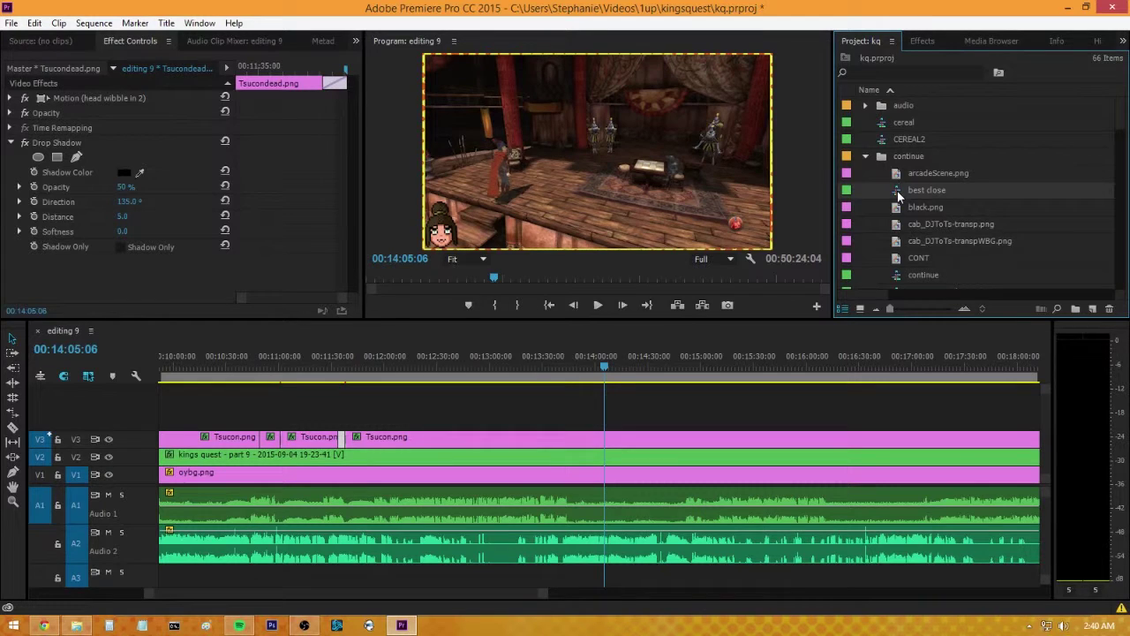
pyautogui.doubleClick(897, 191)
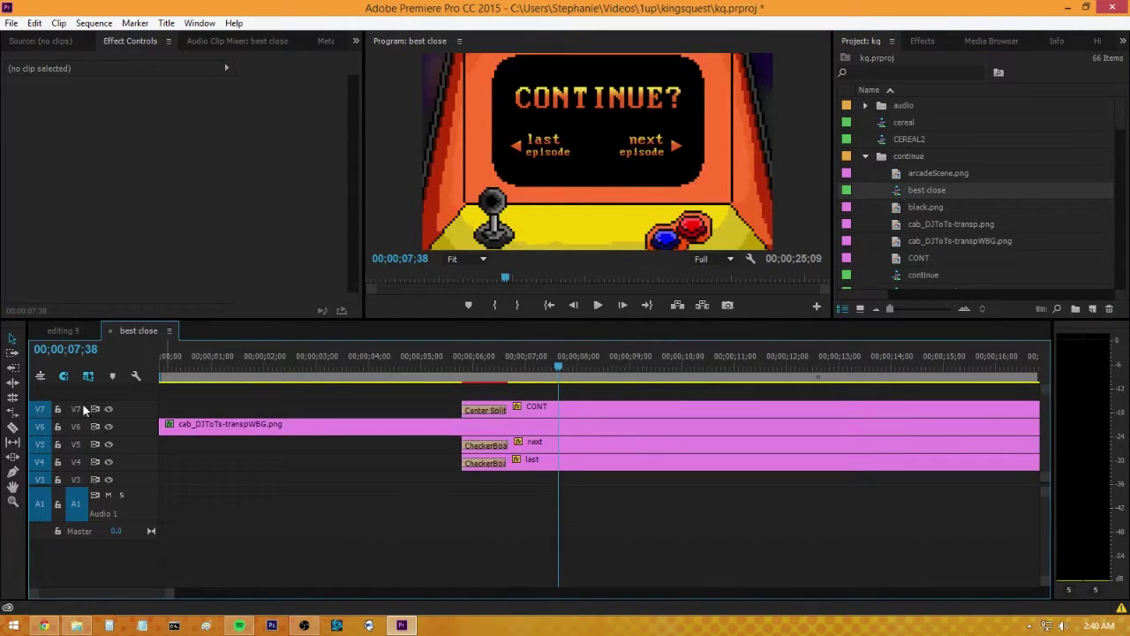
pyautogui.click(165, 358)
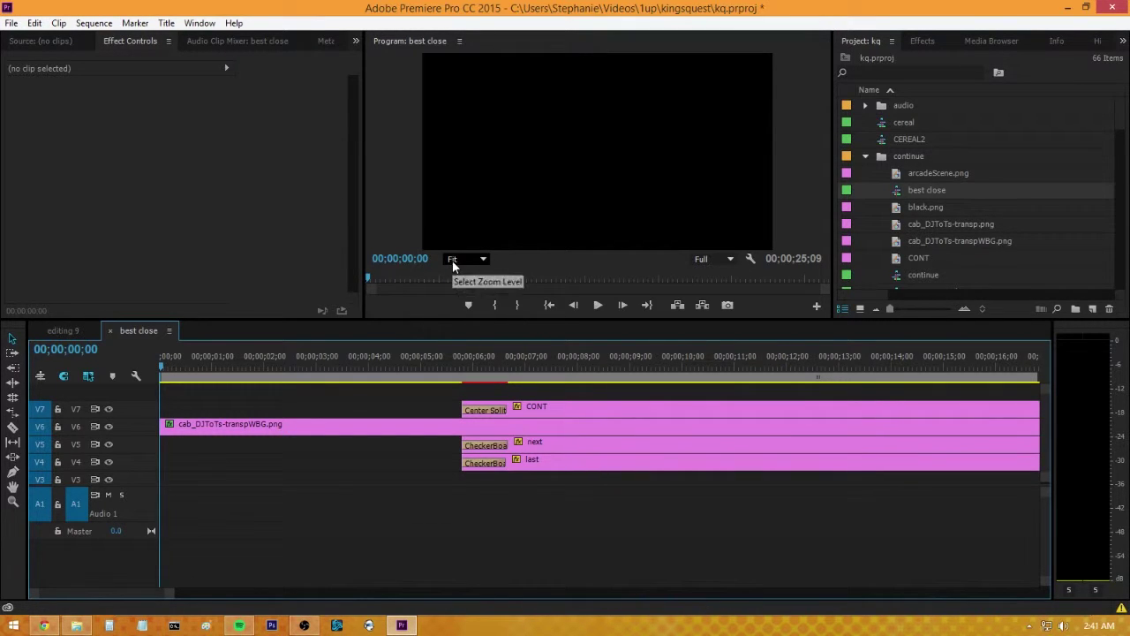
# - Inspect the cab_DJToTs-transpWBG.png clip on V6 with the program view at 10% and its Motion settings displayed
pyautogui.doubleClick(252, 425)
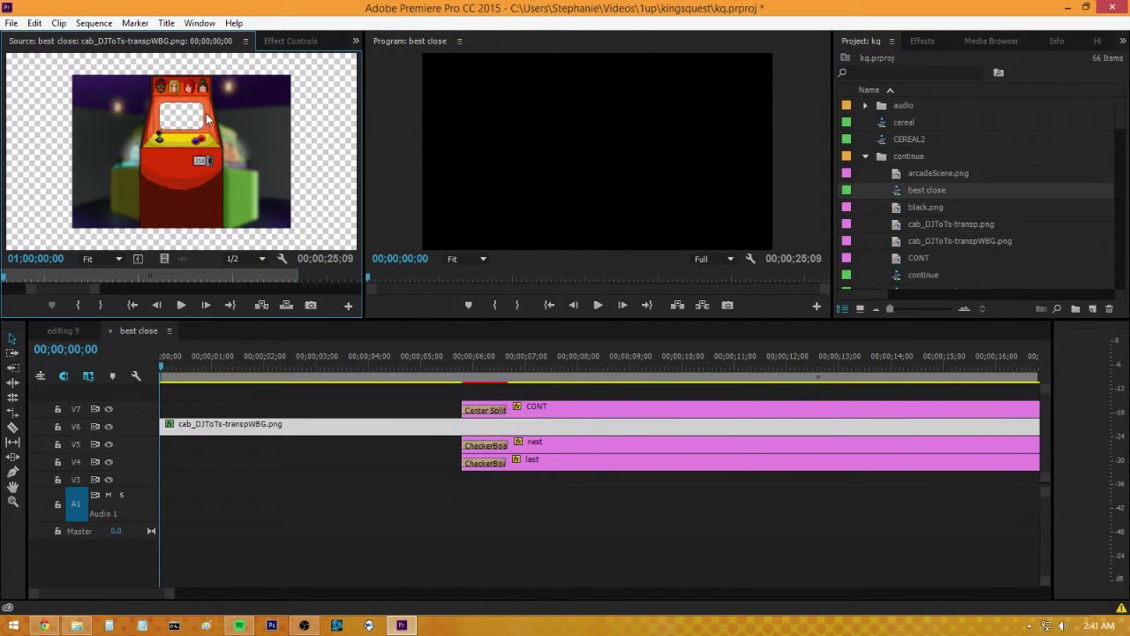
pyautogui.click(448, 260)
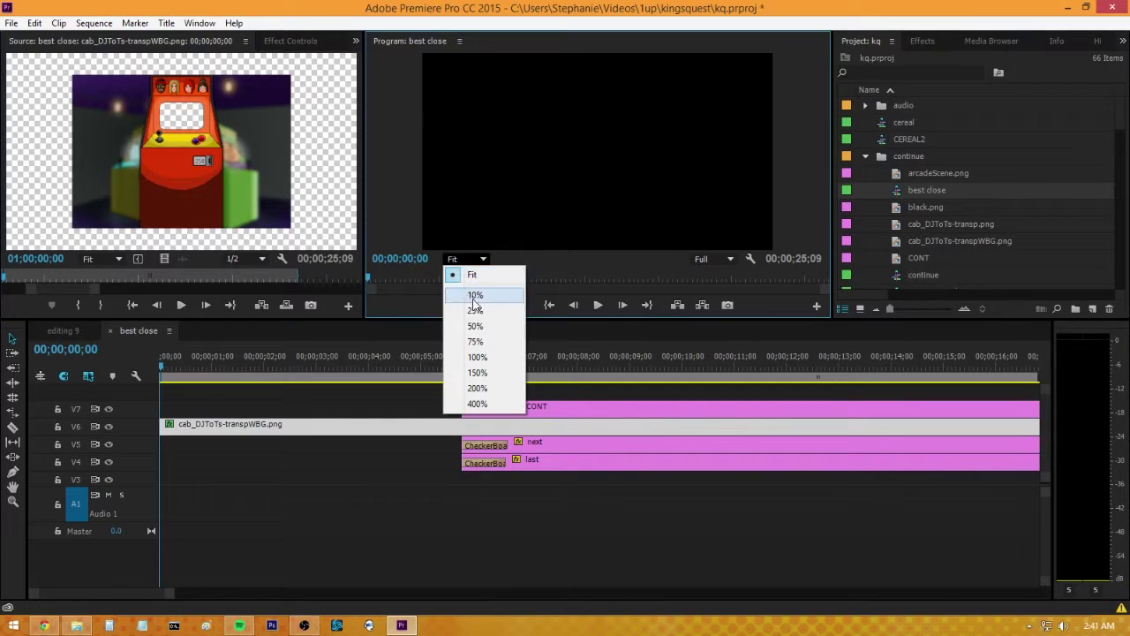
pyautogui.click(476, 297)
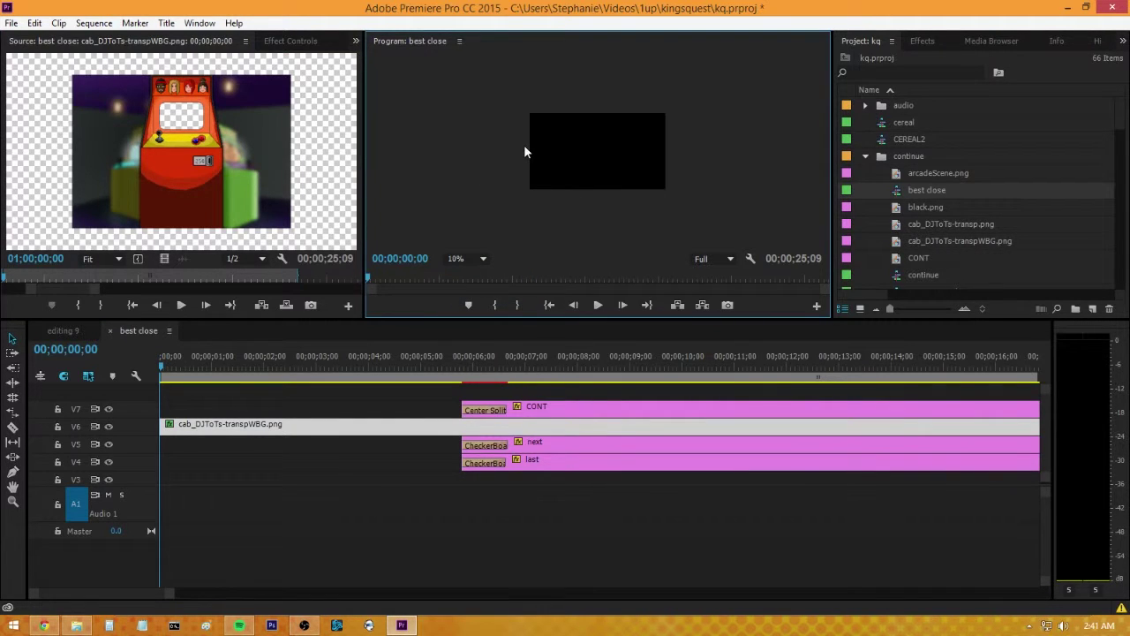
pyautogui.click(588, 138)
pyautogui.moveTo(162, 369)
pyautogui.mouseDown()
pyautogui.moveTo(177, 371)
pyautogui.moveTo(159, 373)
pyautogui.mouseUp()
pyautogui.click(286, 41)
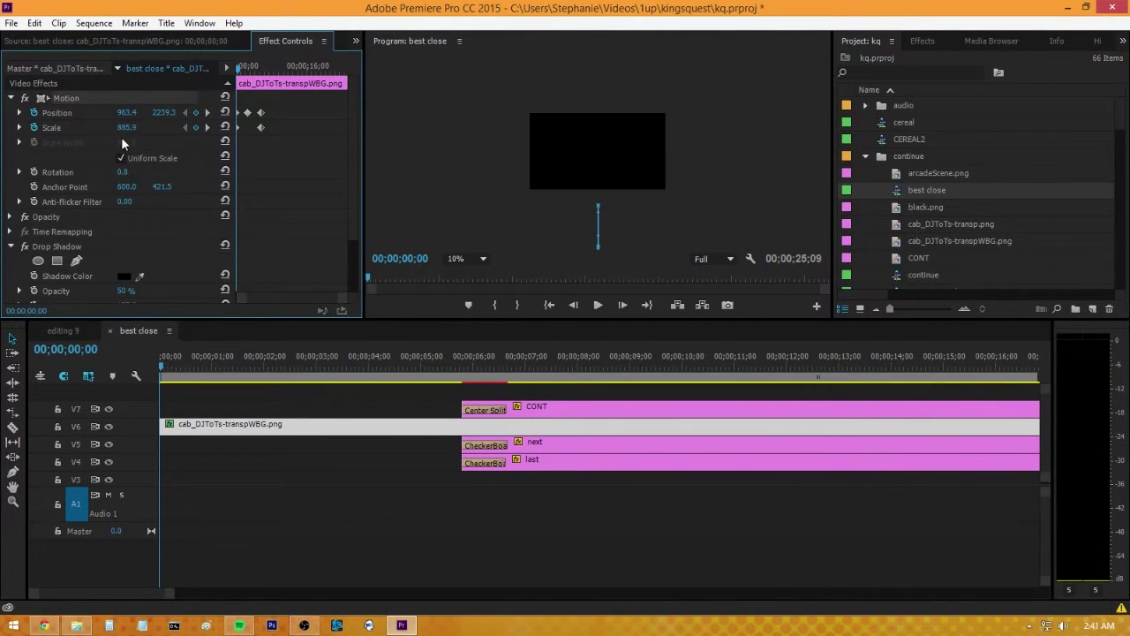
# - Scrub through the cabinet clip's Position and Scale keyframes and on to 00;00;14;39 to examine the closing animation
pyautogui.moveTo(161, 369); pyautogui.dragTo(448, 415)
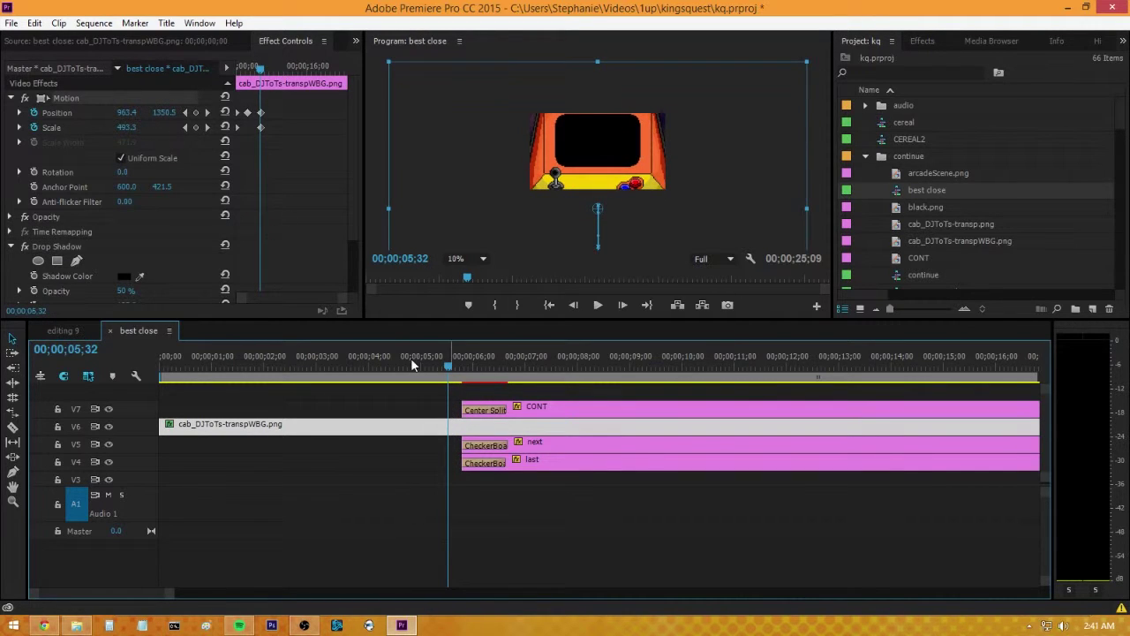
pyautogui.moveTo(252, 71); pyautogui.dragTo(237, 70)
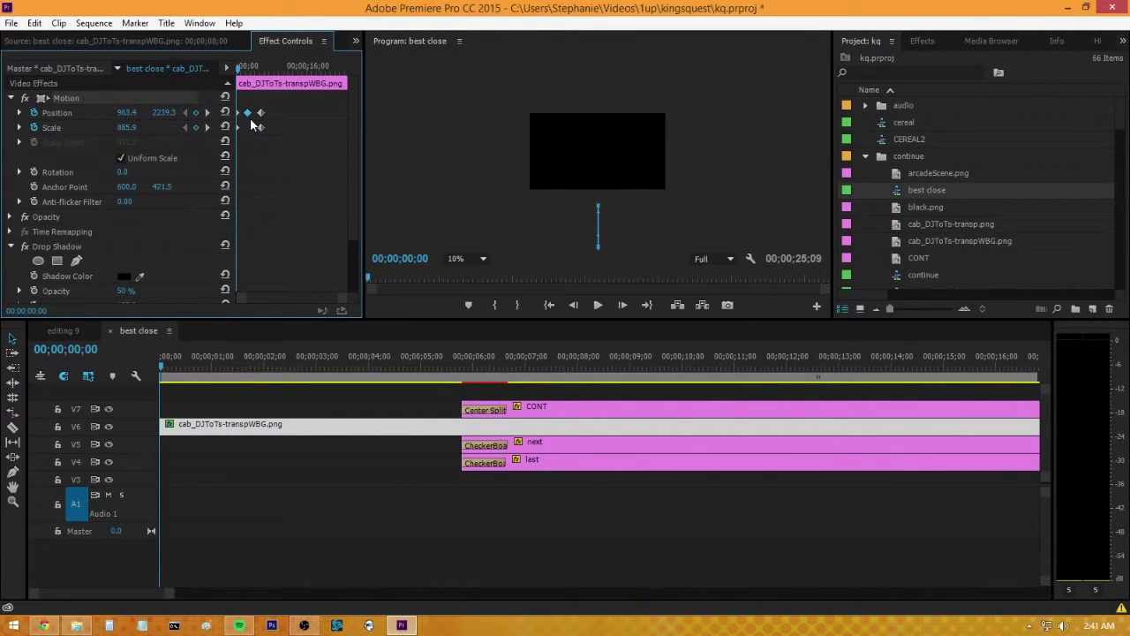
pyautogui.moveTo(236, 72); pyautogui.dragTo(255, 75)
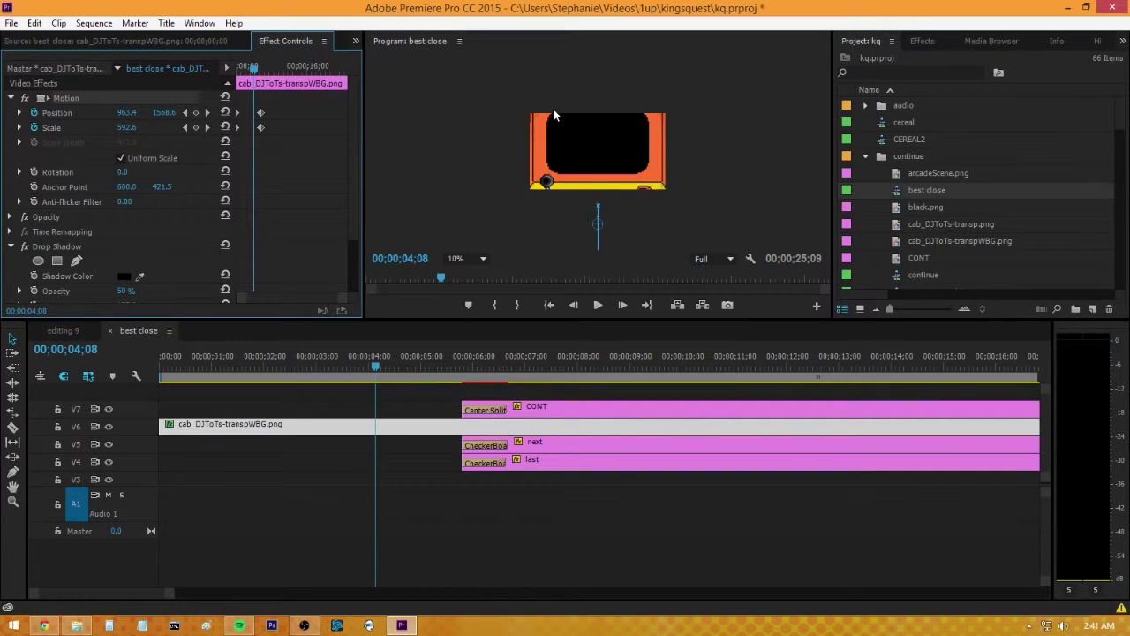
pyautogui.moveTo(428, 179); pyautogui.dragTo(428, 184)
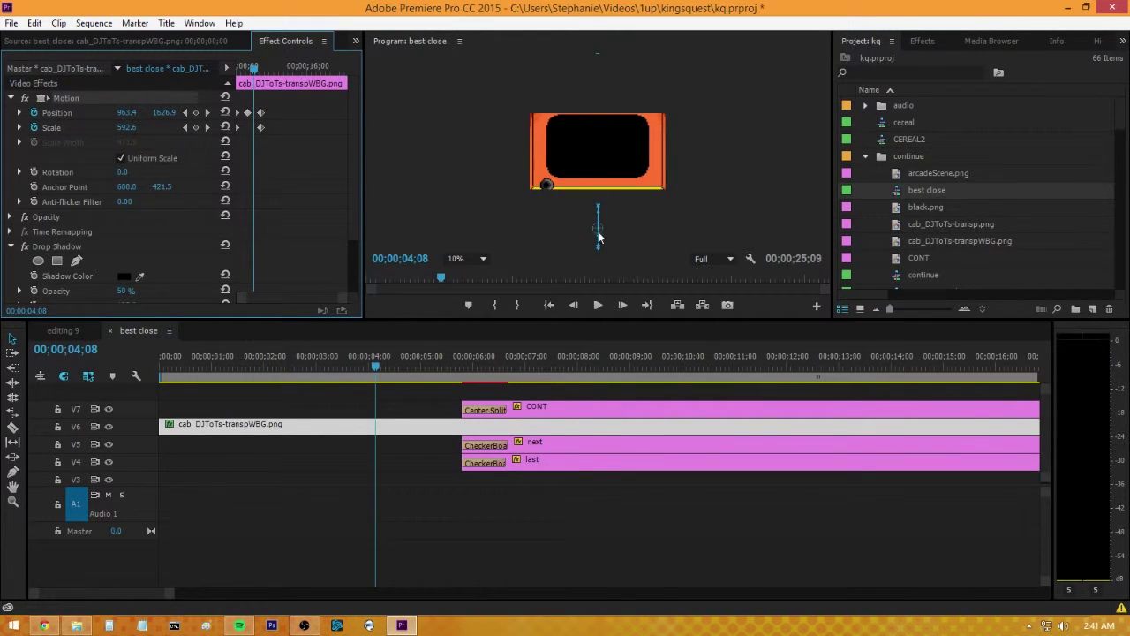
pyautogui.moveTo(256, 72)
pyautogui.mouseDown()
pyautogui.moveTo(237, 72)
pyautogui.moveTo(270, 74)
pyautogui.mouseUp()
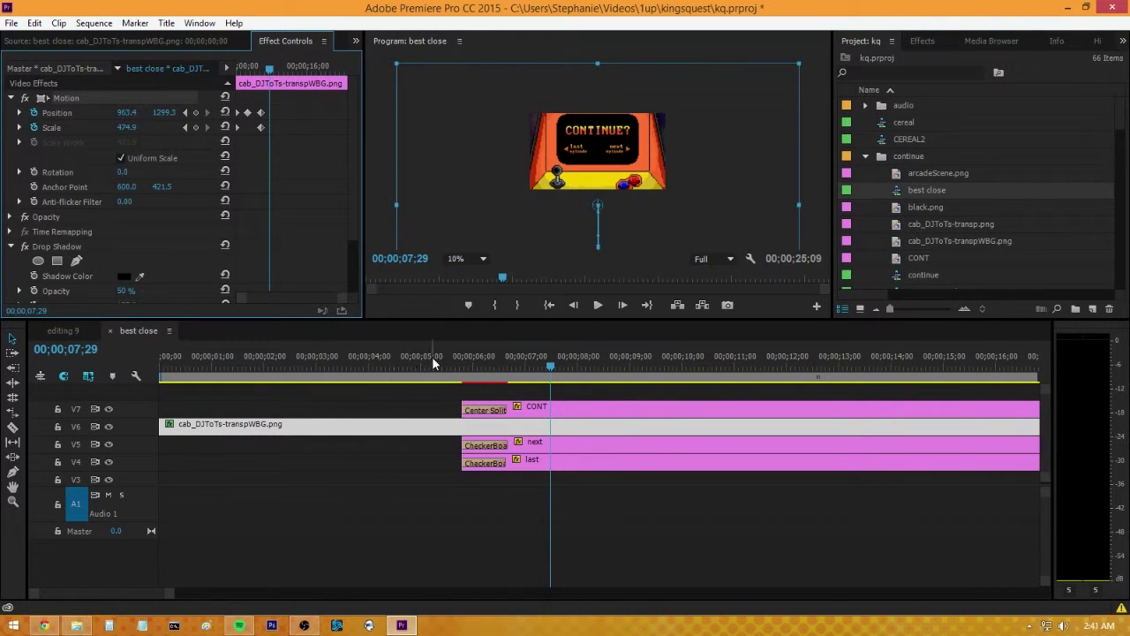
pyautogui.moveTo(433, 358); pyautogui.dragTo(924, 359)
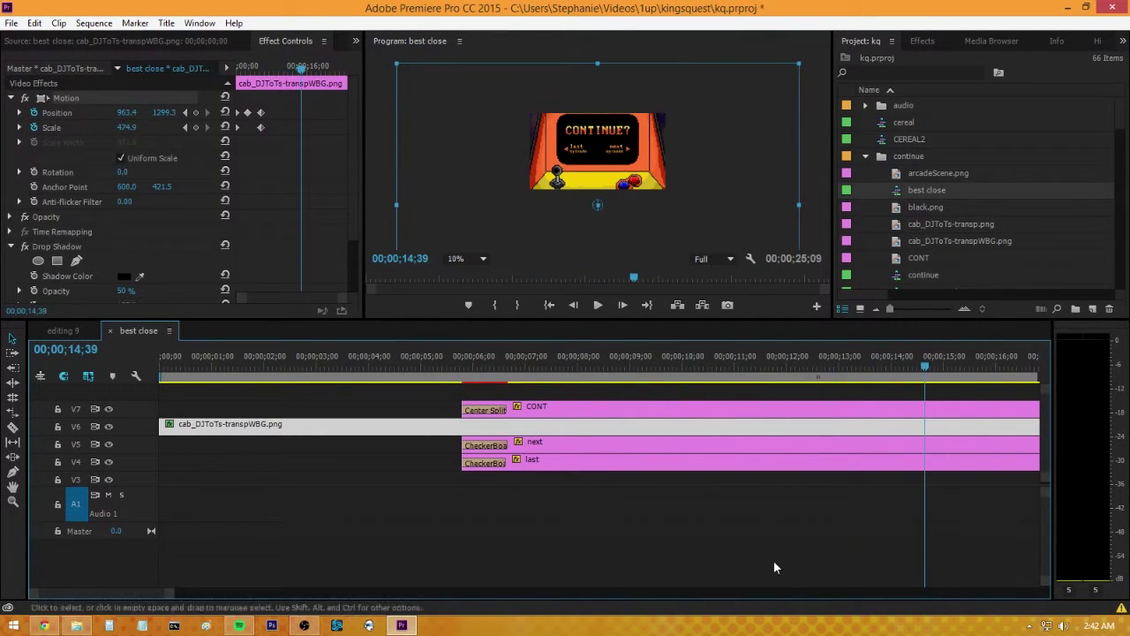
# - Close the best close sequence, return to editing 9, and set the program view zoom to Fit
pyautogui.click(110, 330)
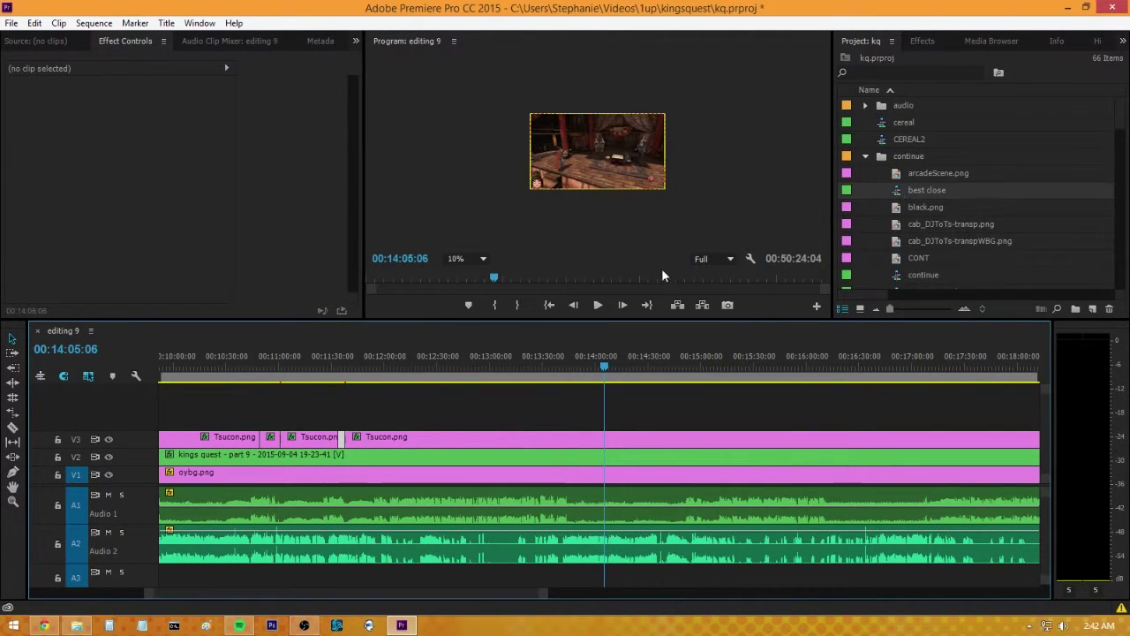
pyautogui.click(466, 255)
pyautogui.click(461, 270)
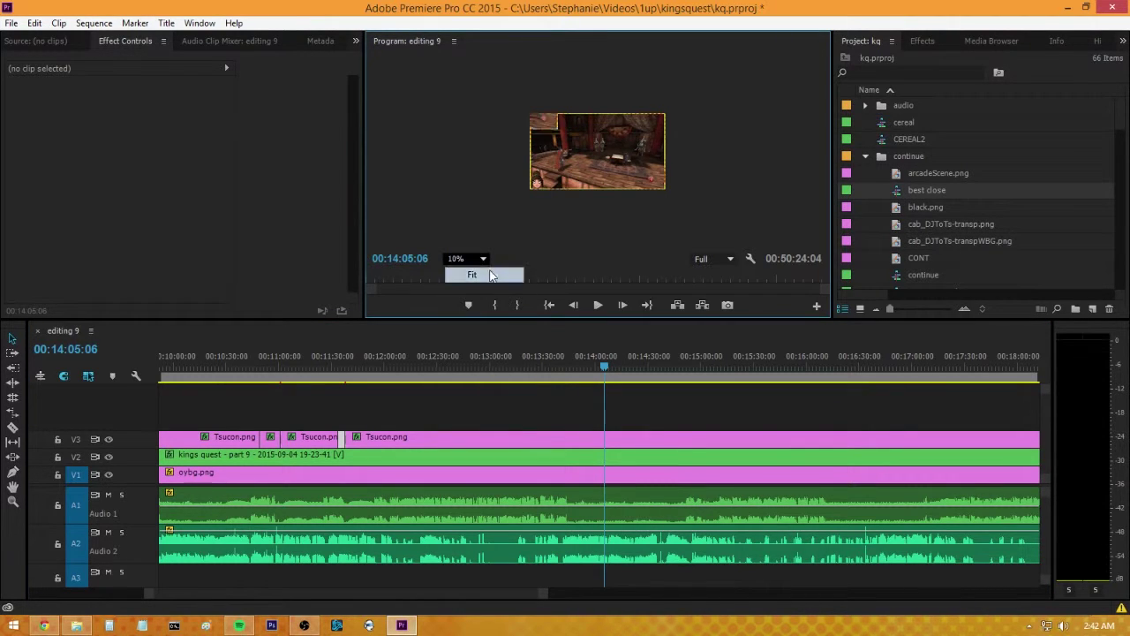
# - Play editing 9 from about 00:13:41 and stop near 00:13:56:24 to choose where the closing starts
pyautogui.moveTo(518, 368); pyautogui.dragTo(563, 357)
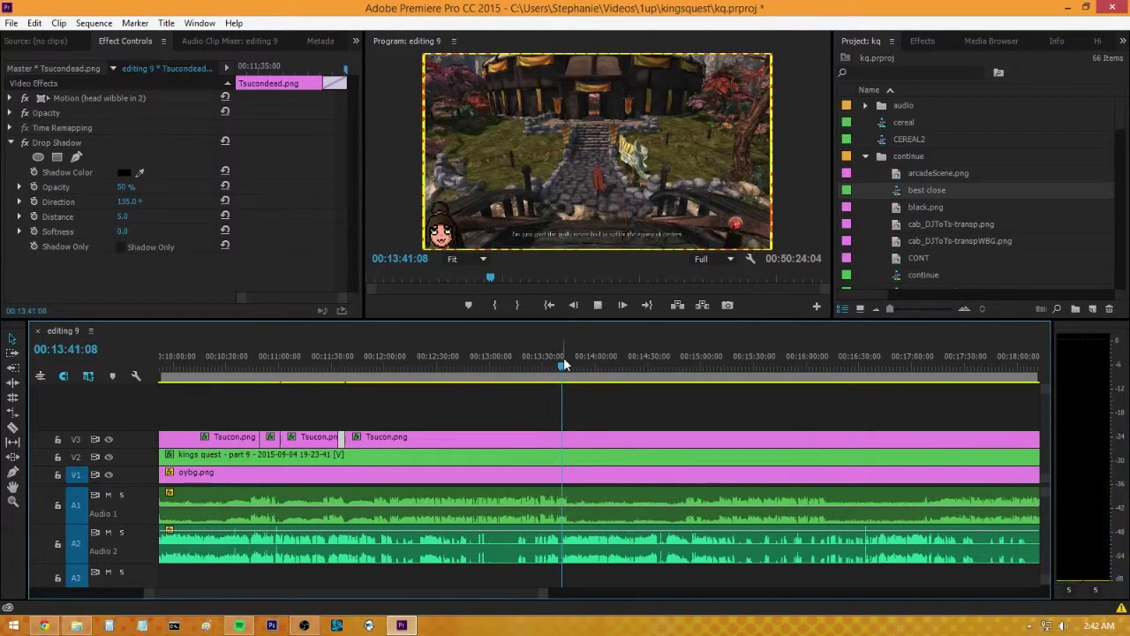
pyautogui.press('space')
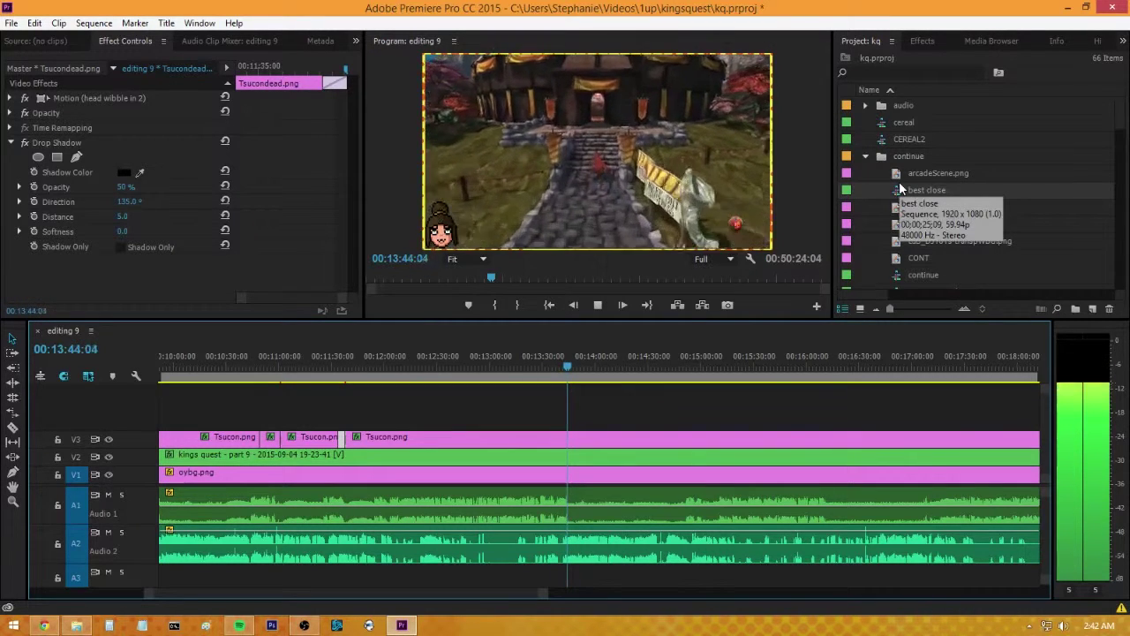
pyautogui.press('space')
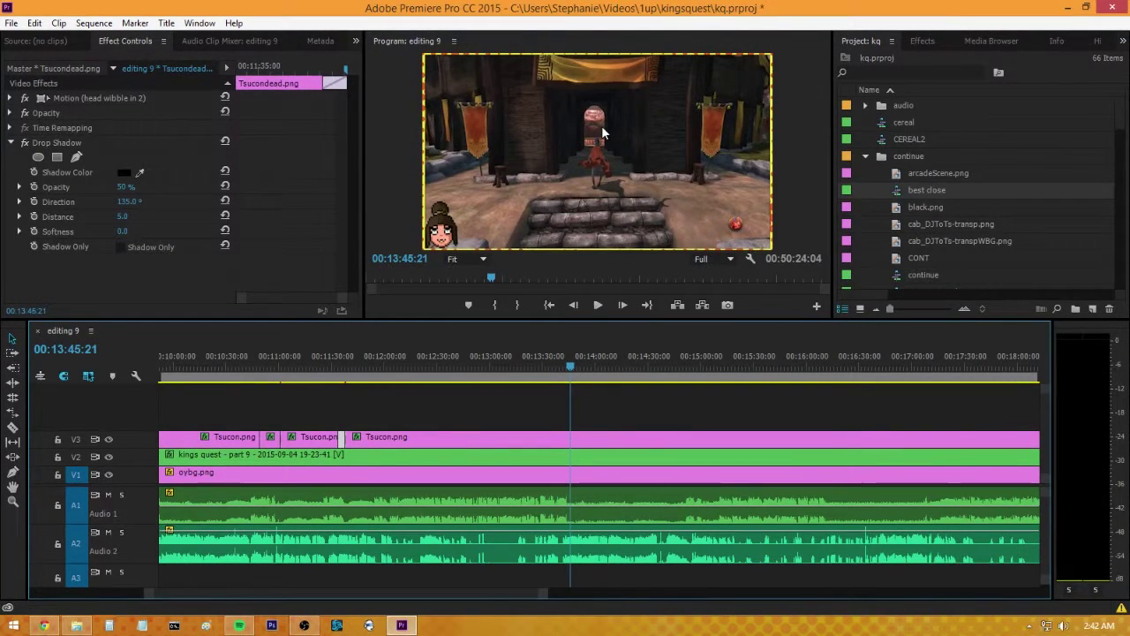
pyautogui.press('space')
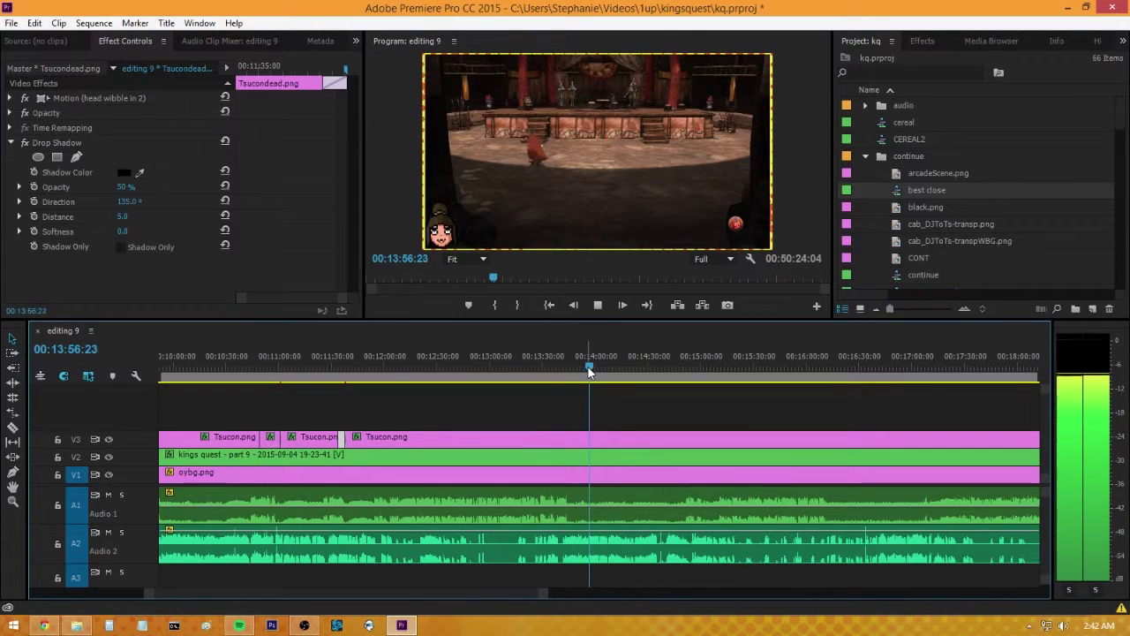
pyautogui.press('space')
# - Overlay the best close clips from V3 upward starting at 00:13:56:24, and trim the following Tsucon.png clip's start to about 00:15:27
pyautogui.moveTo(904, 201); pyautogui.dragTo(648, 441)
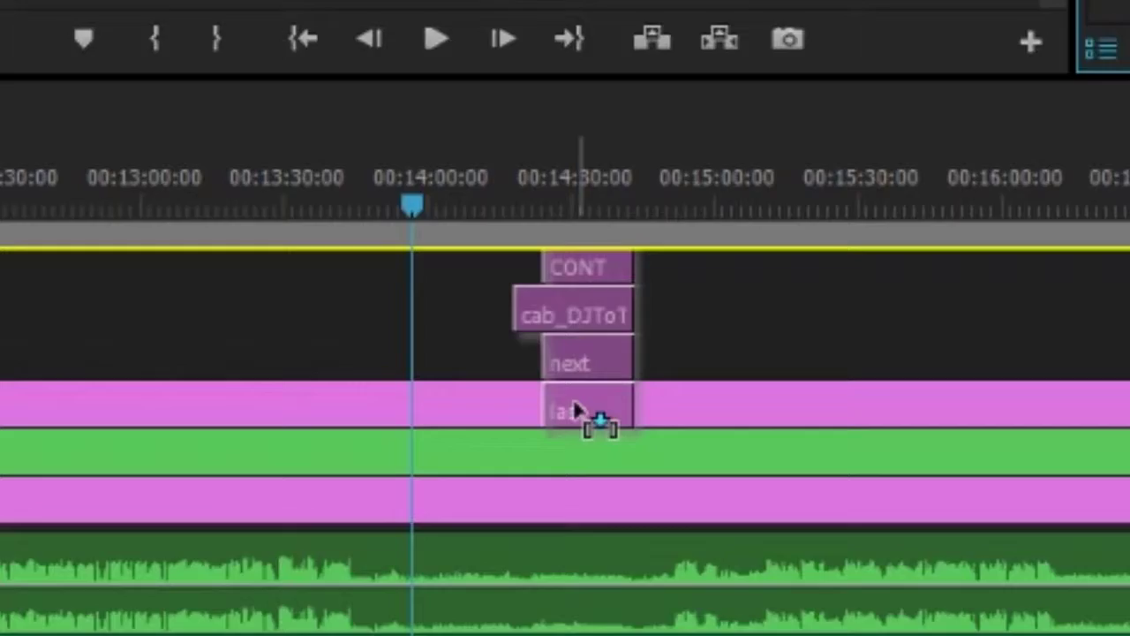
pyautogui.moveTo(576, 410); pyautogui.dragTo(510, 395)
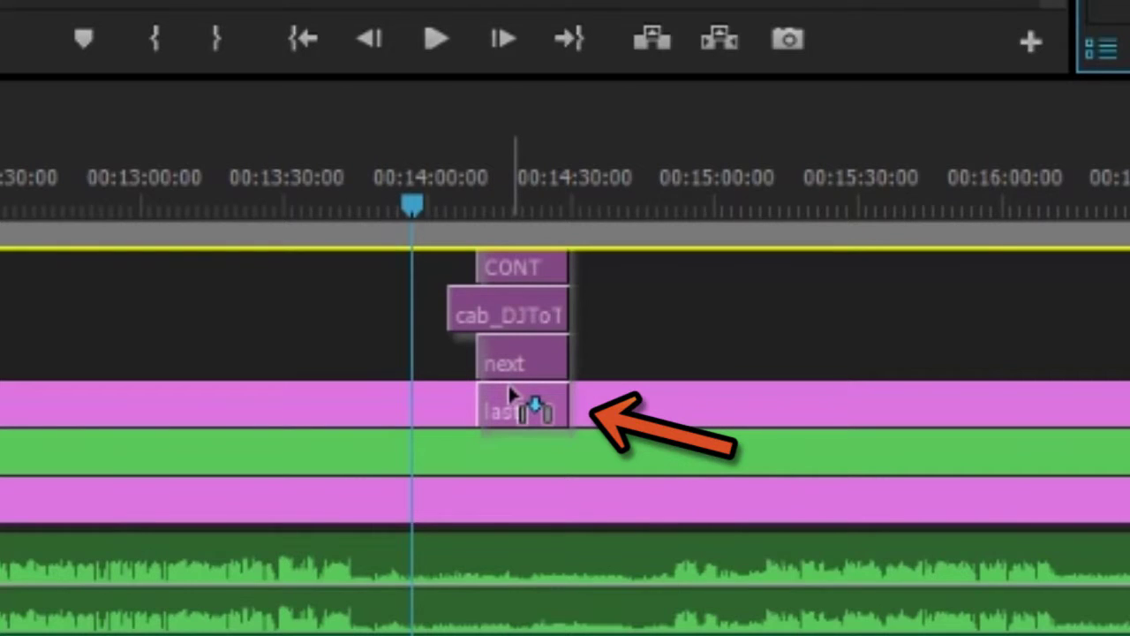
pyautogui.moveTo(510, 395); pyautogui.dragTo(503, 392)
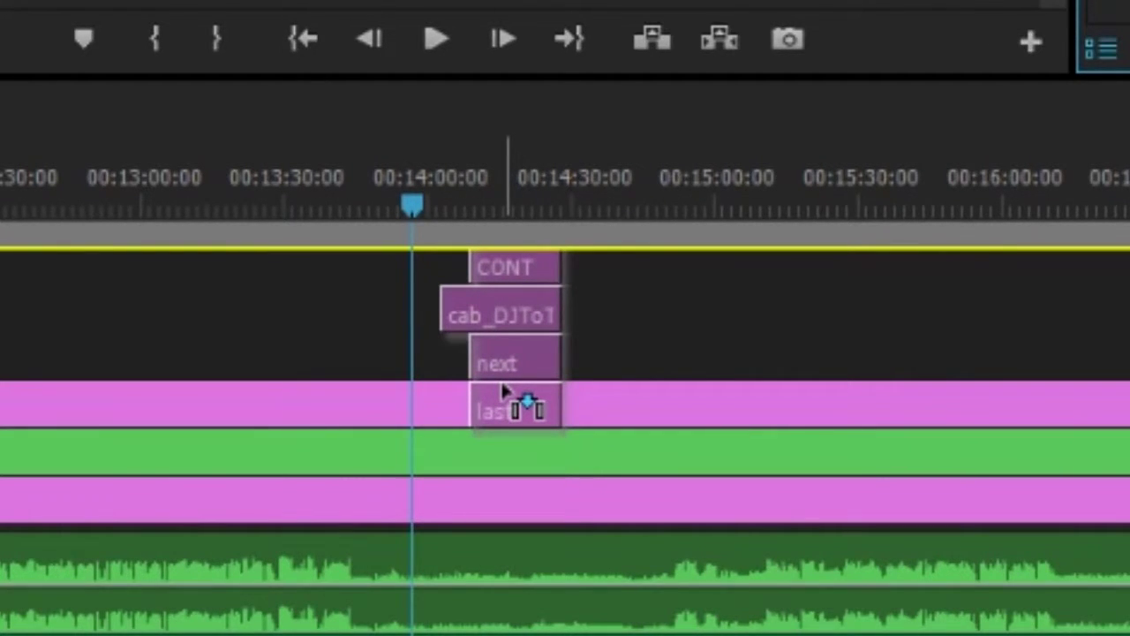
pyautogui.moveTo(503, 392); pyautogui.dragTo(500, 391)
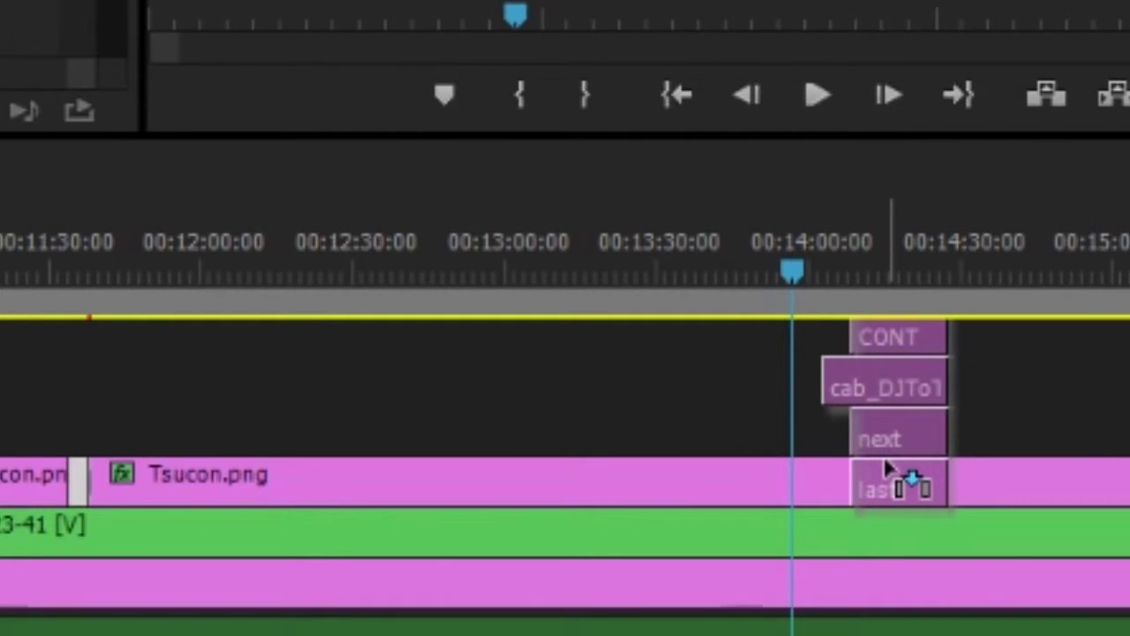
pyautogui.moveTo(888, 468); pyautogui.dragTo(874, 479)
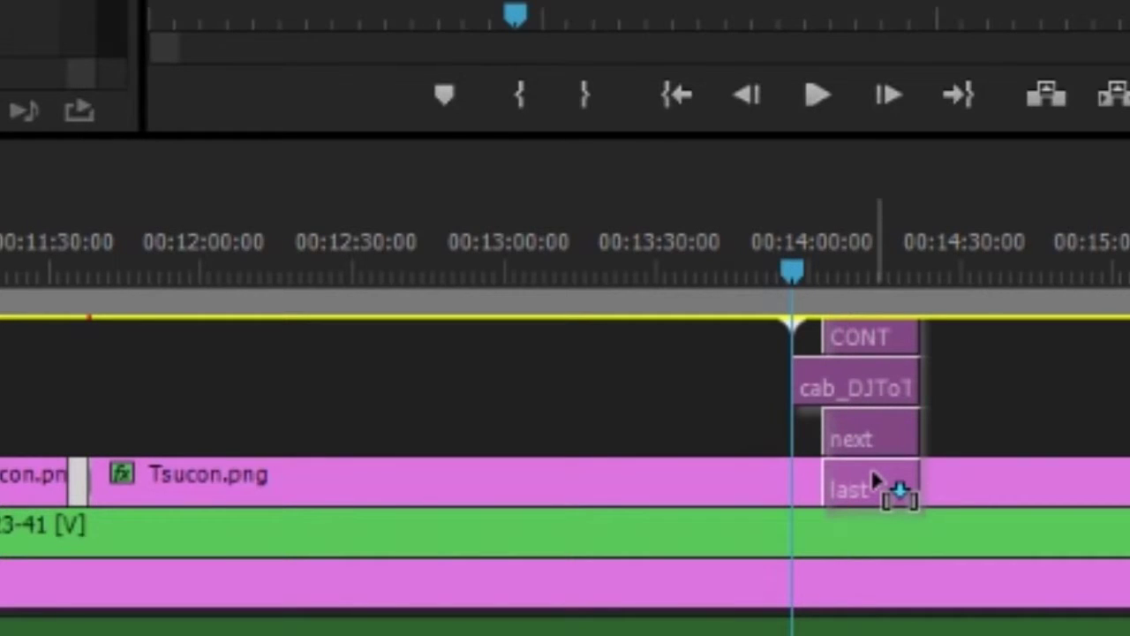
pyautogui.moveTo(872, 481); pyautogui.dragTo(750, 436)
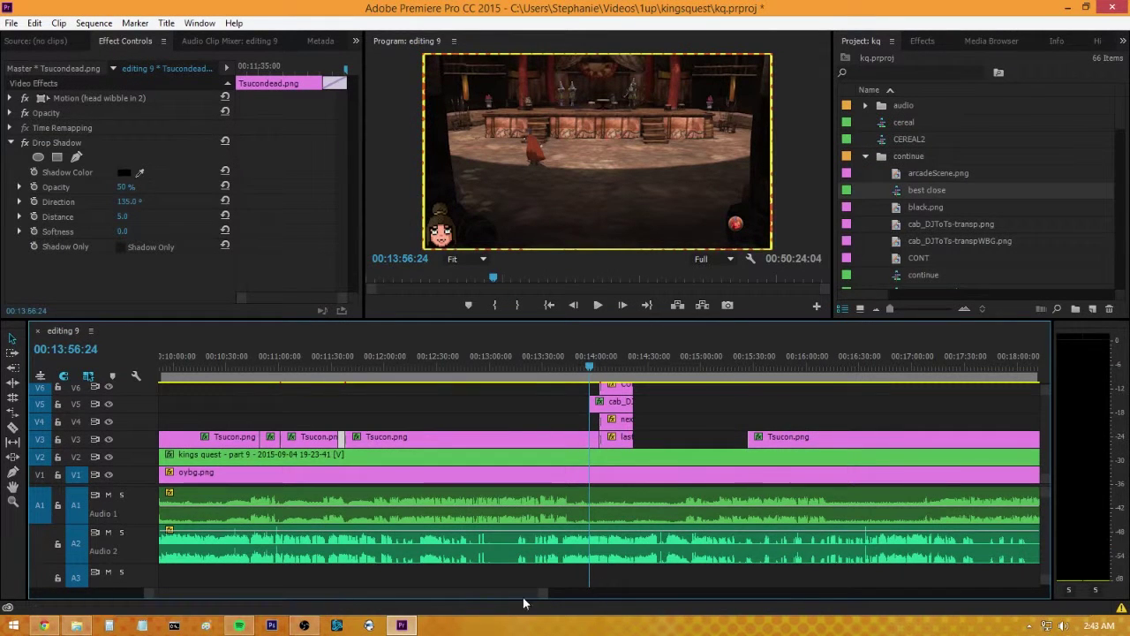
# - Split the Tsucon.png clip on V3 at 00:13:56:24 and select the segment beneath the cabinet clip
pyautogui.moveTo(523, 597); pyautogui.dragTo(353, 603)
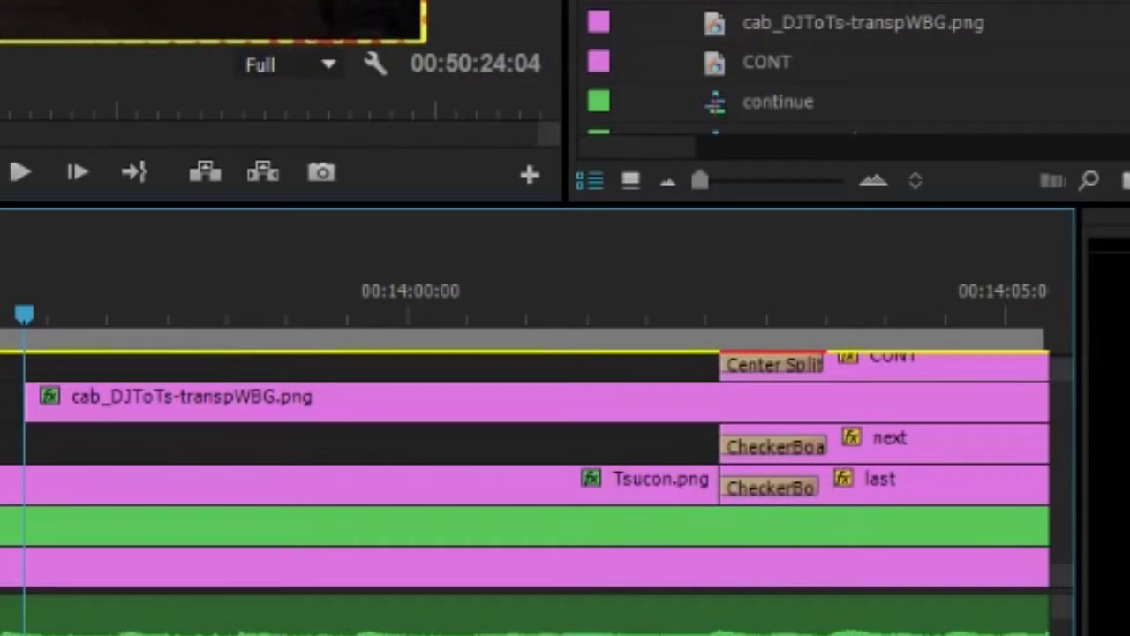
pyautogui.press('c')
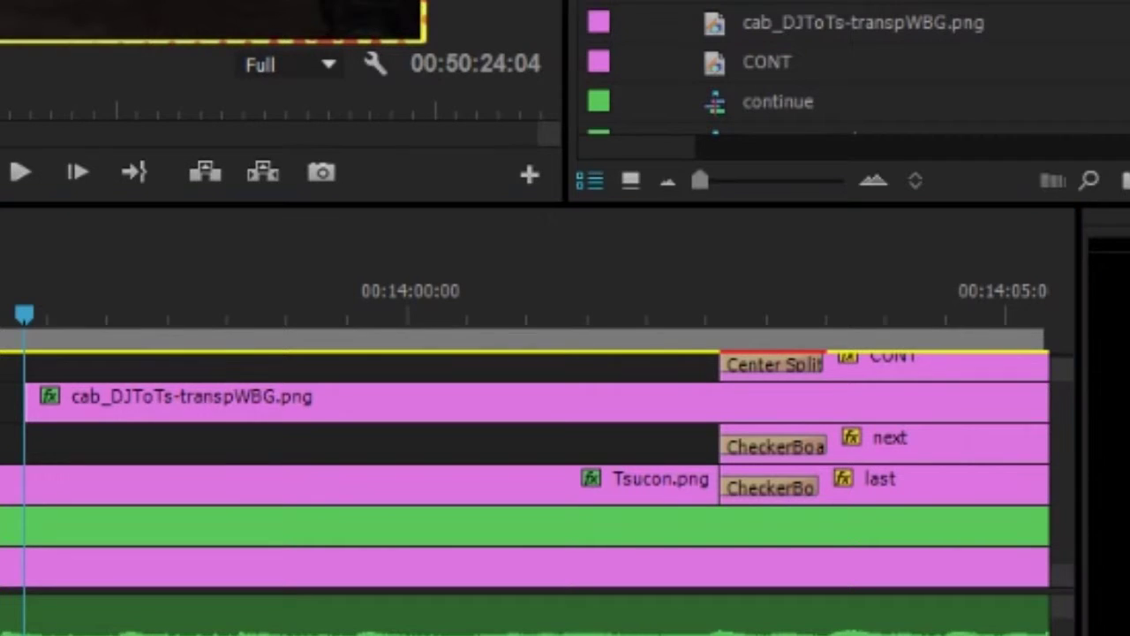
pyautogui.click(25, 488)
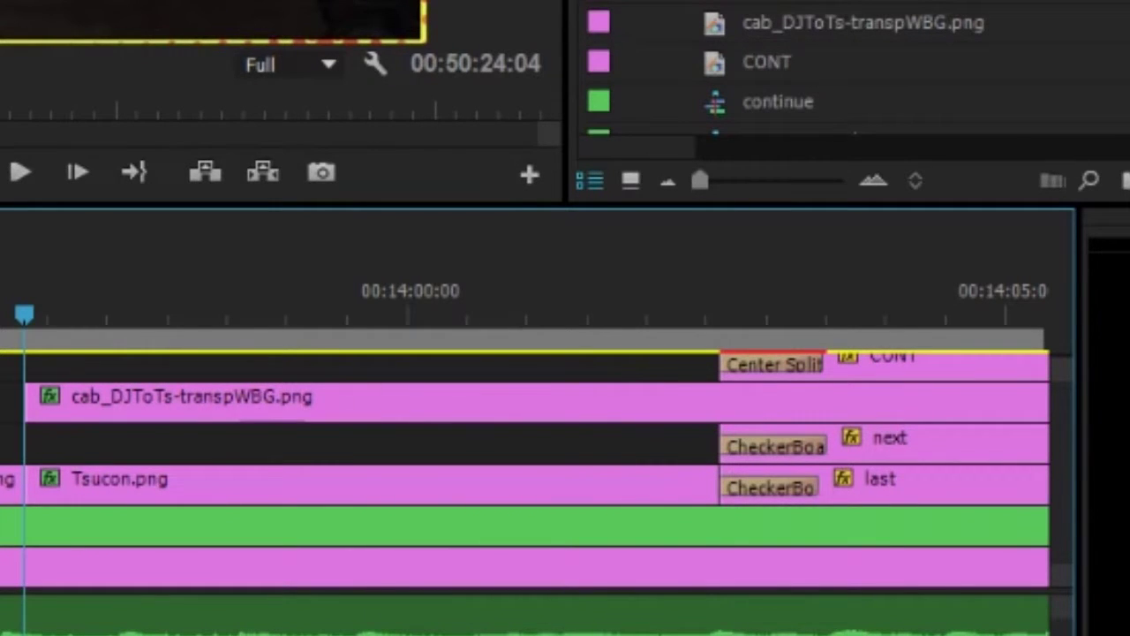
pyautogui.click(363, 487)
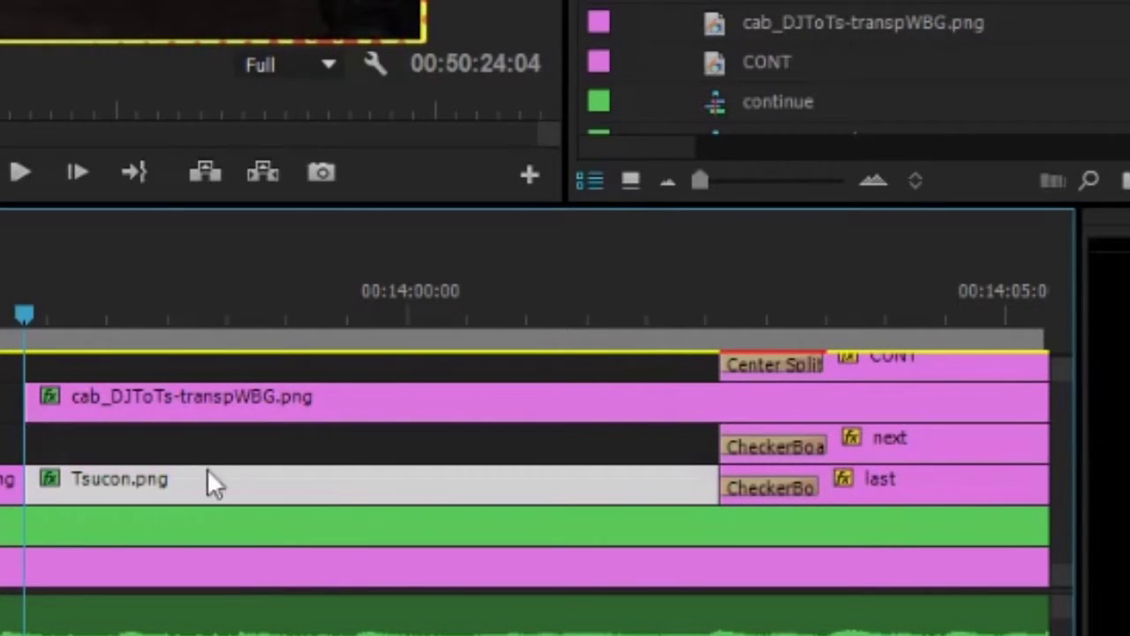
# - Apply the head zoom awayyyyy! preset to the Tsucon.png segment beneath the cabinet clip on V3
pyautogui.hotkey('shift', '1')
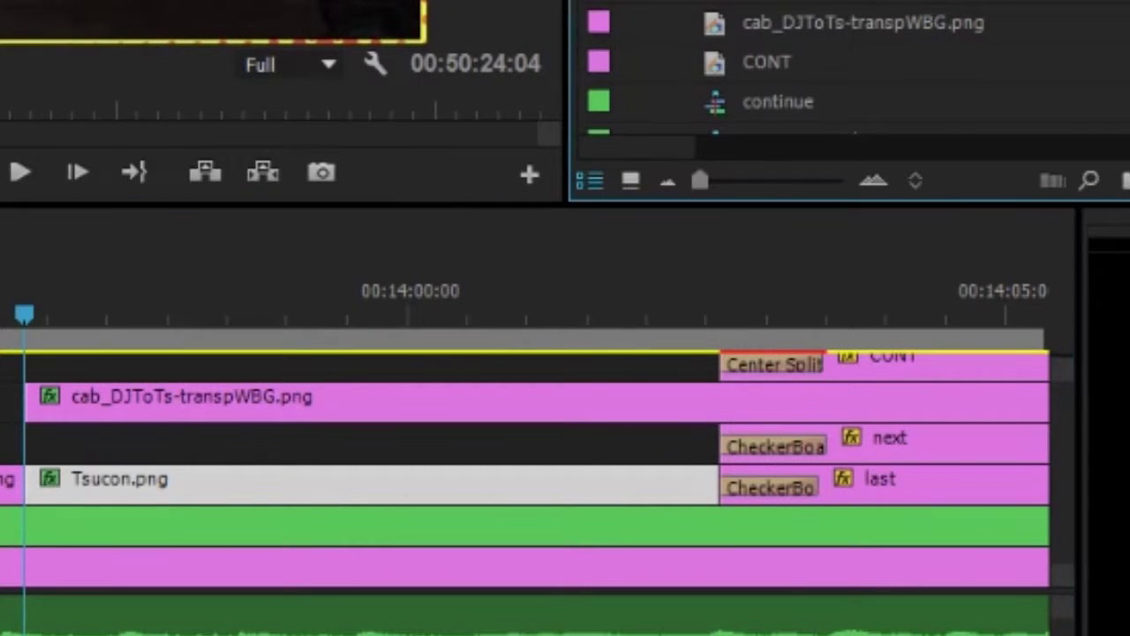
pyautogui.click(640, 0)
pyautogui.click(640, 0)
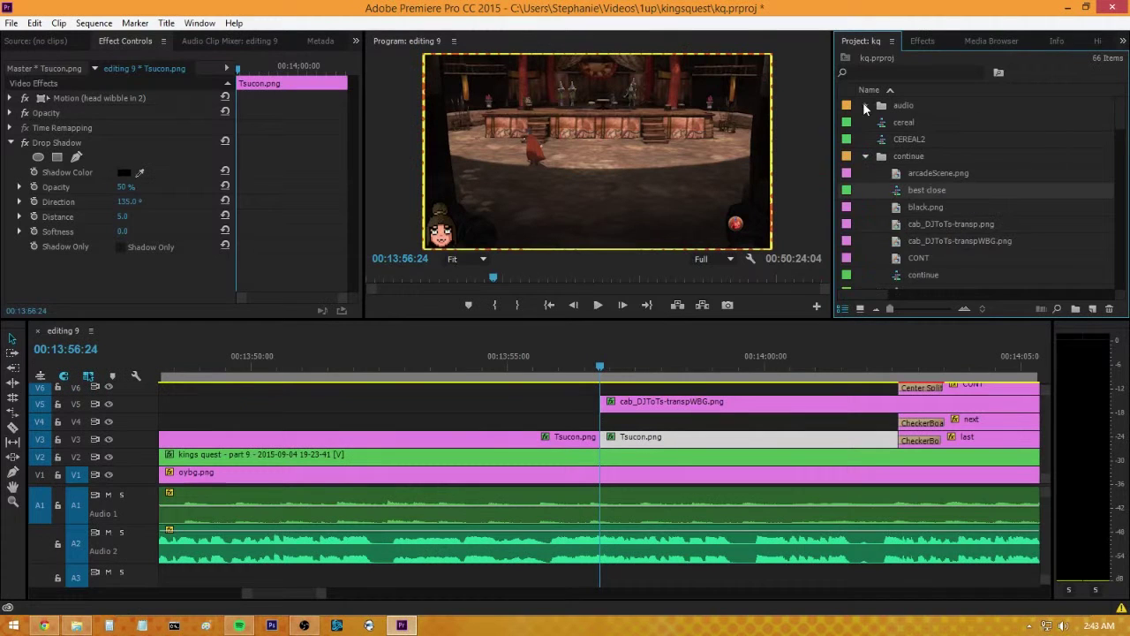
pyautogui.click(926, 39)
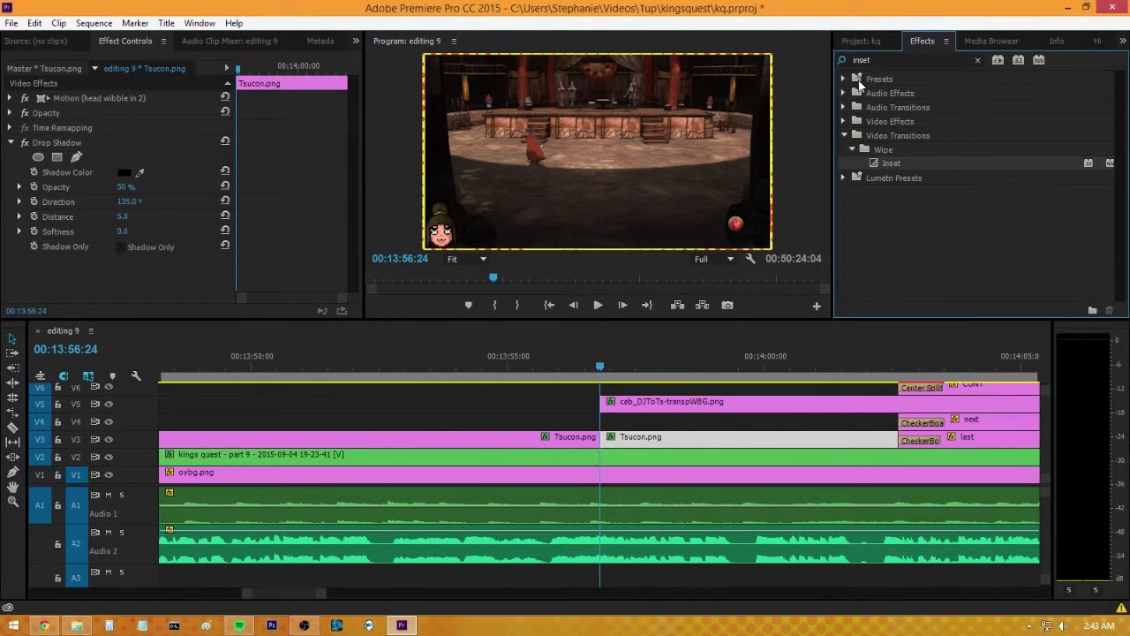
pyautogui.click(978, 59)
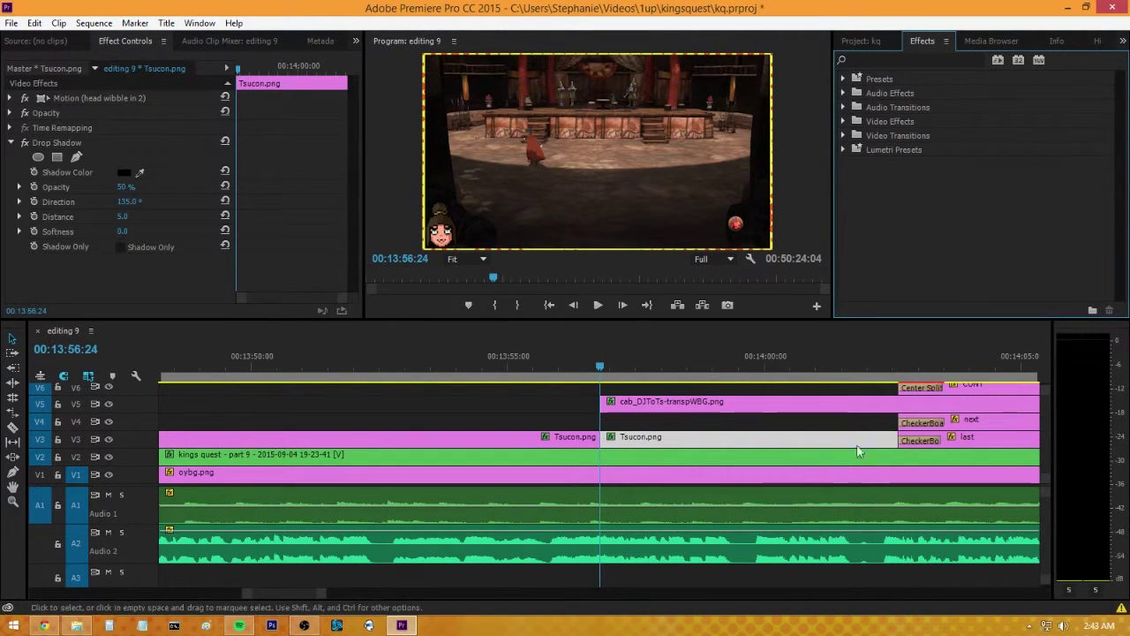
pyautogui.click(842, 76)
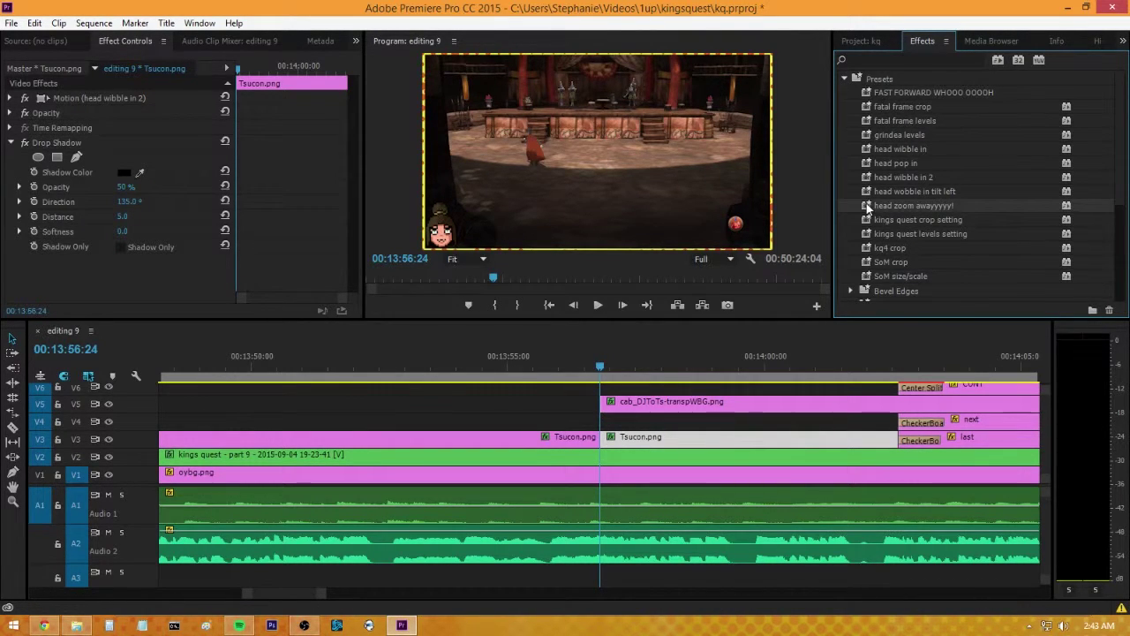
pyautogui.moveTo(865, 205); pyautogui.dragTo(667, 438)
# - Play the head icon's zoom-away from 00:13:56:23 to review it
pyautogui.click(635, 375)
pyautogui.press('space')
pyautogui.moveTo(636, 375); pyautogui.dragTo(599, 379)
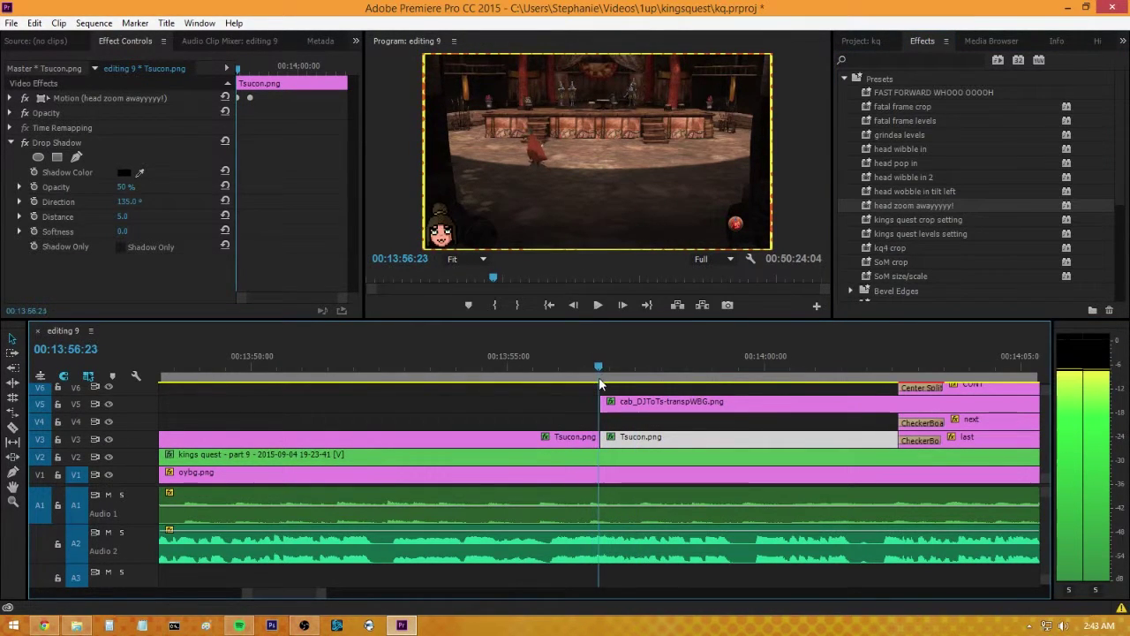
pyautogui.press('space')
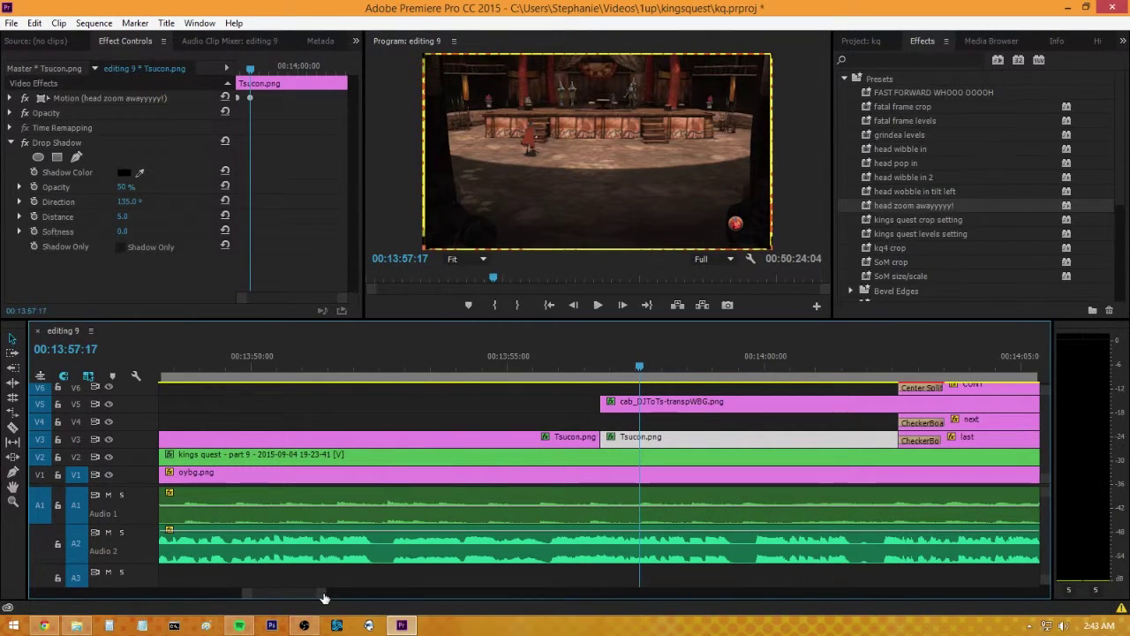
# - Scrub through the closing, and split the kings quest - part 9 gameplay clip on V2 where the cabinet clip begins
pyautogui.moveTo(324, 599); pyautogui.dragTo(405, 597)
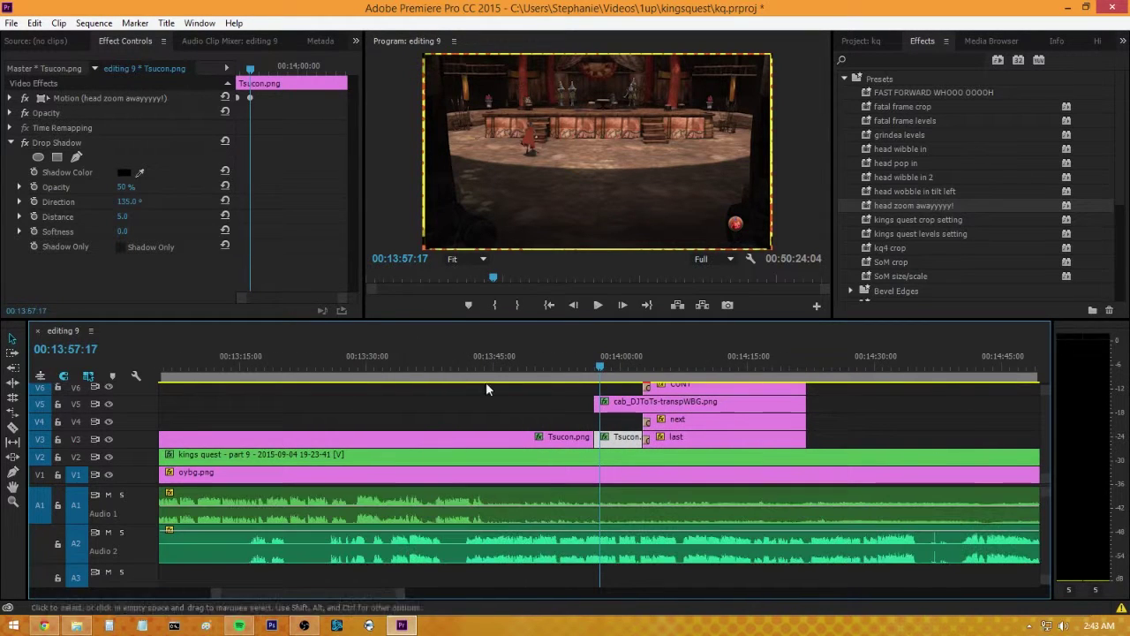
pyautogui.click(600, 362)
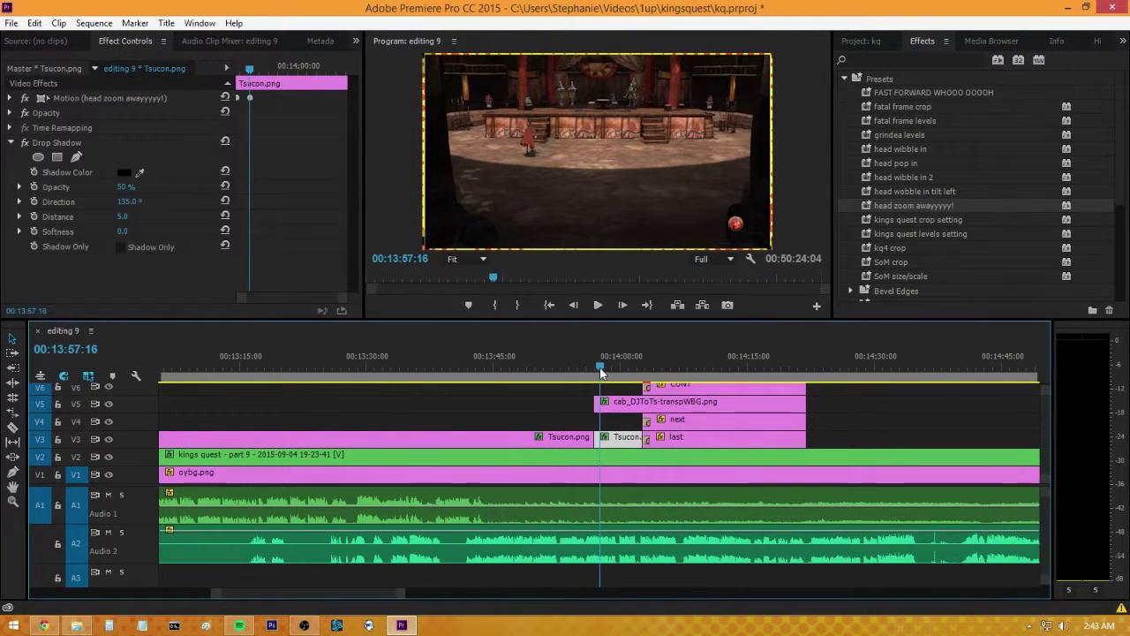
pyautogui.moveTo(599, 366); pyautogui.dragTo(676, 386)
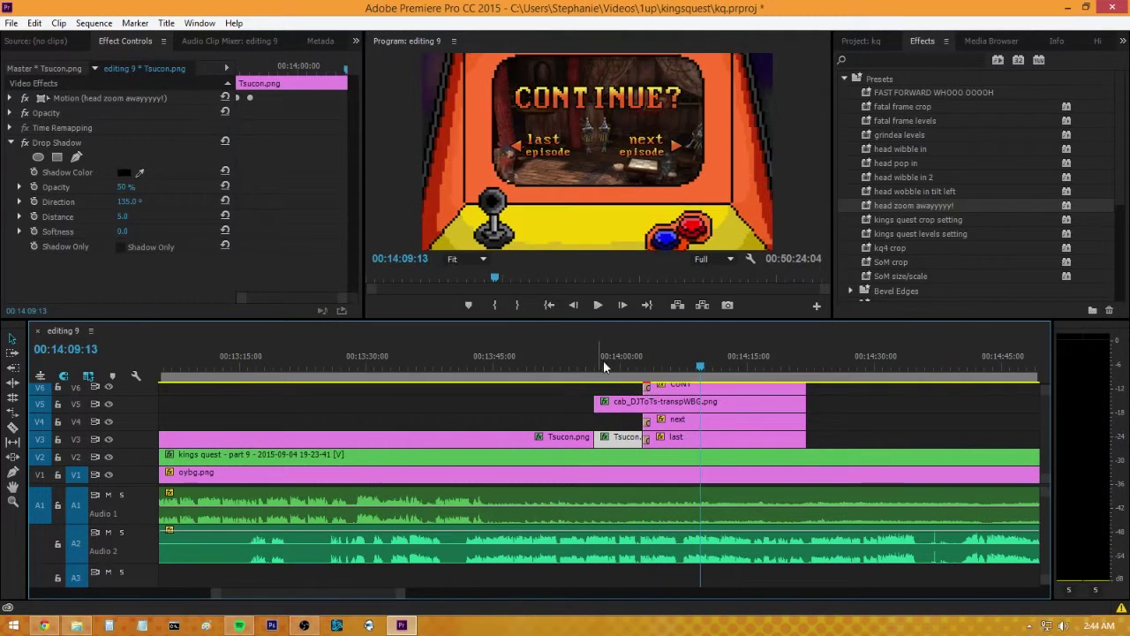
pyautogui.click(610, 360)
pyautogui.moveTo(611, 358); pyautogui.dragTo(596, 361)
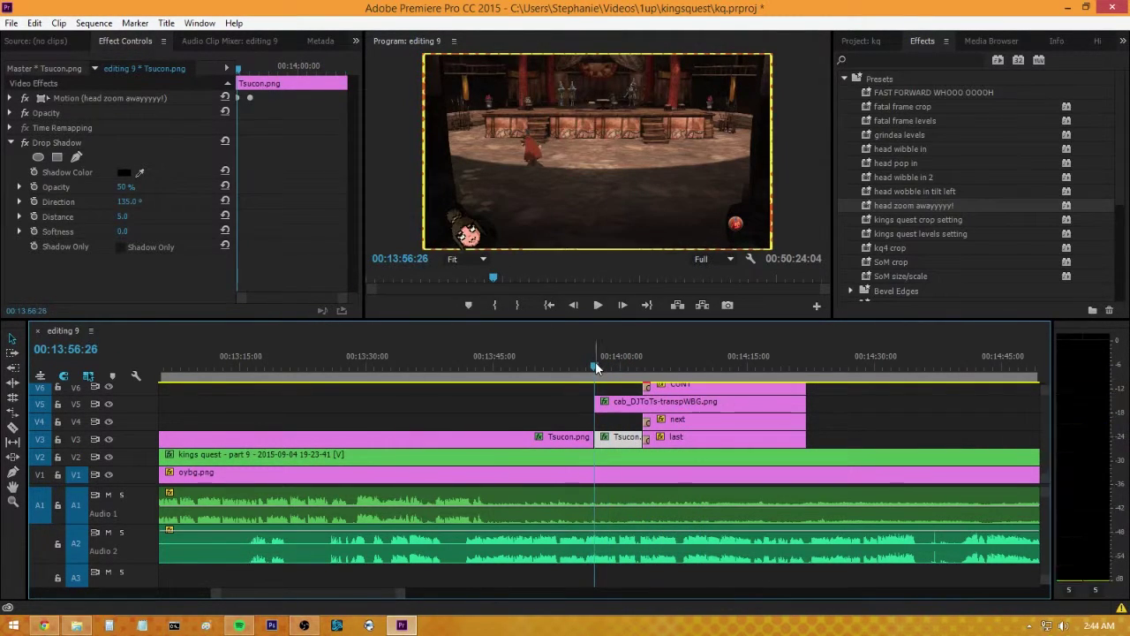
pyautogui.click(12, 427)
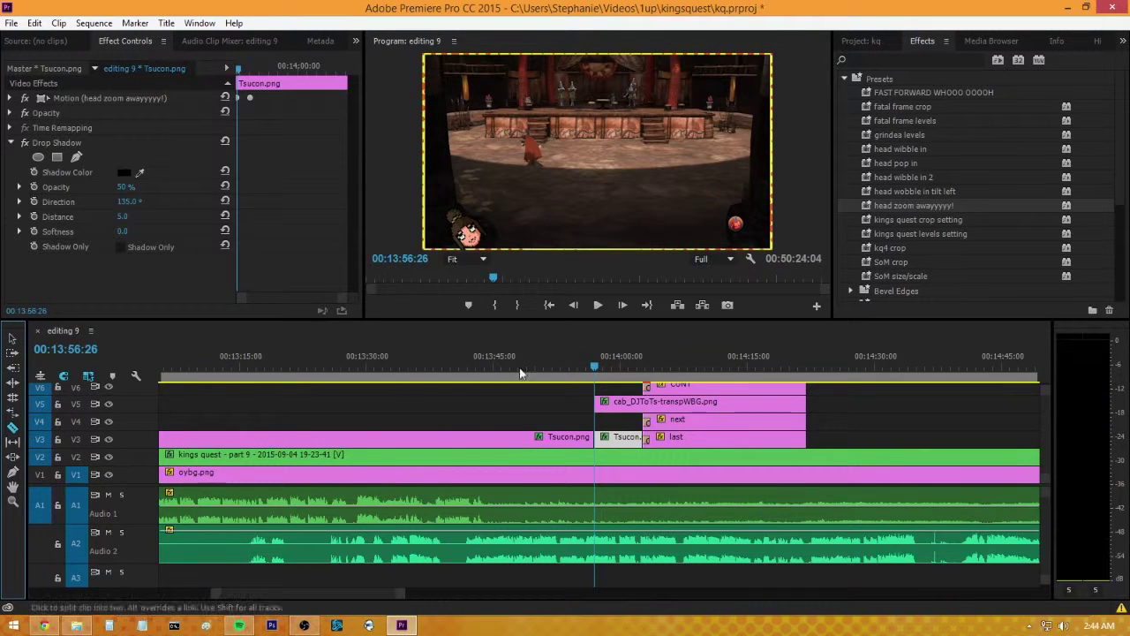
pyautogui.click(590, 367)
pyautogui.press('Up')
pyautogui.click(596, 455)
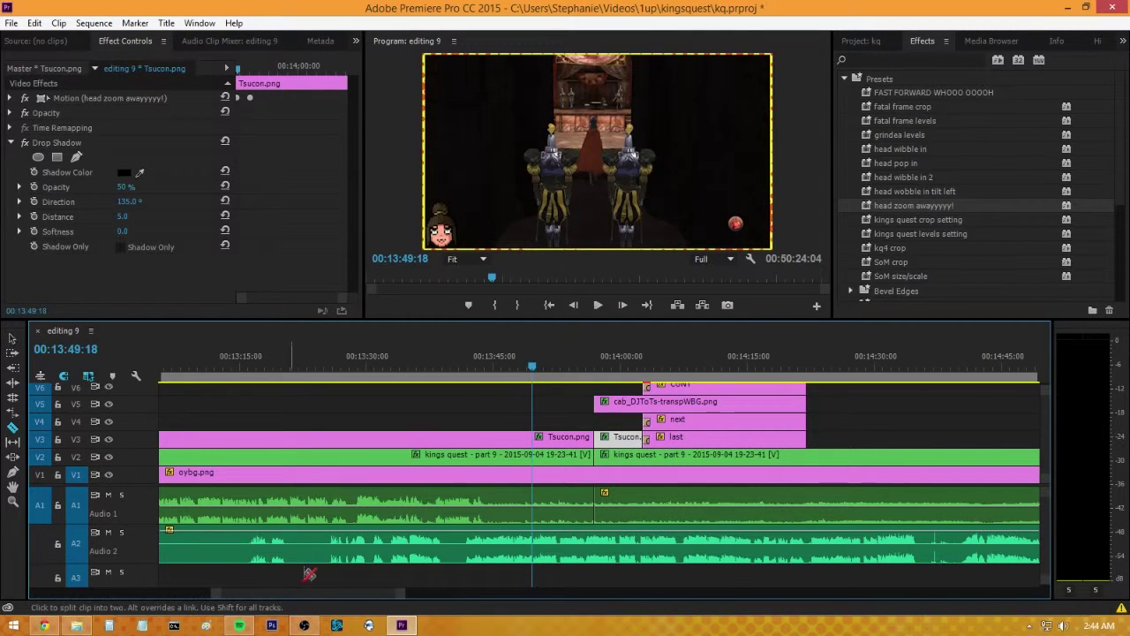
# - Play from about 00:14:35 to choose the ending point, and split the gameplay, oybg.png and audio clips at 00:14:39:20
pyautogui.moveTo(392, 598); pyautogui.dragTo(448, 597)
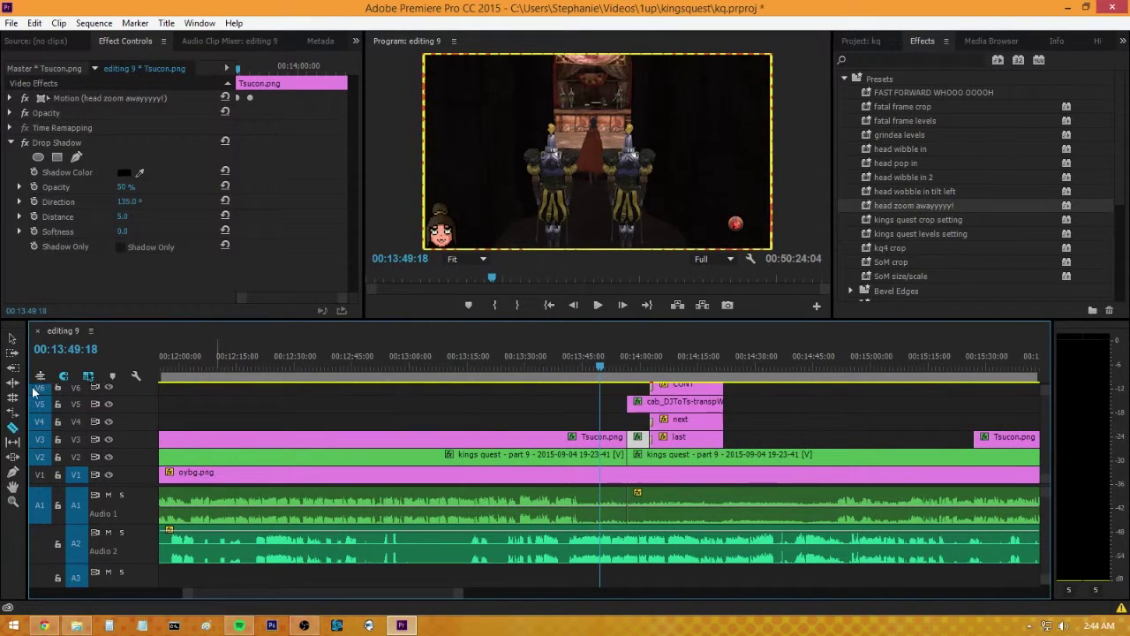
pyautogui.click(9, 336)
pyautogui.moveTo(735, 362); pyautogui.dragTo(778, 388)
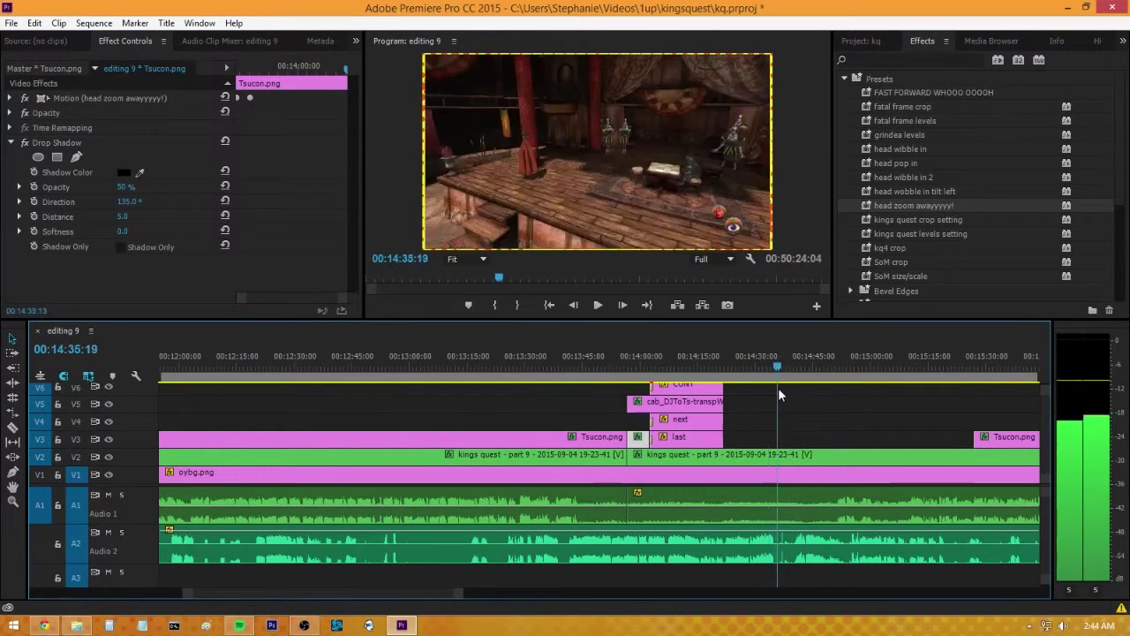
pyautogui.press('space')
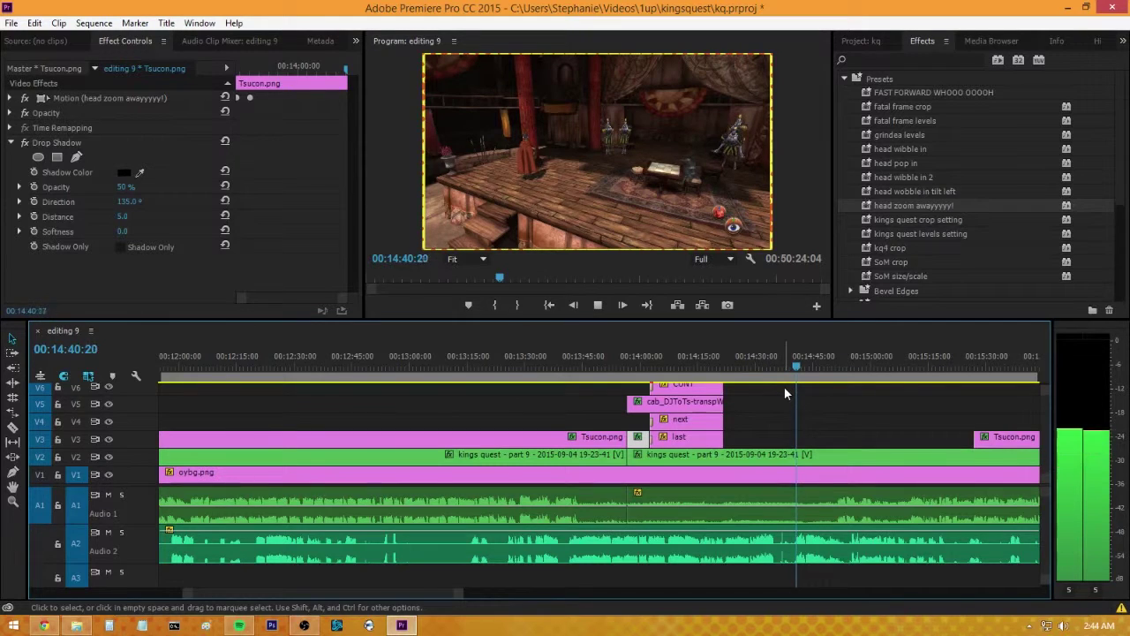
pyautogui.press('space')
pyautogui.moveTo(799, 366); pyautogui.dragTo(792, 366)
pyautogui.click(13, 426)
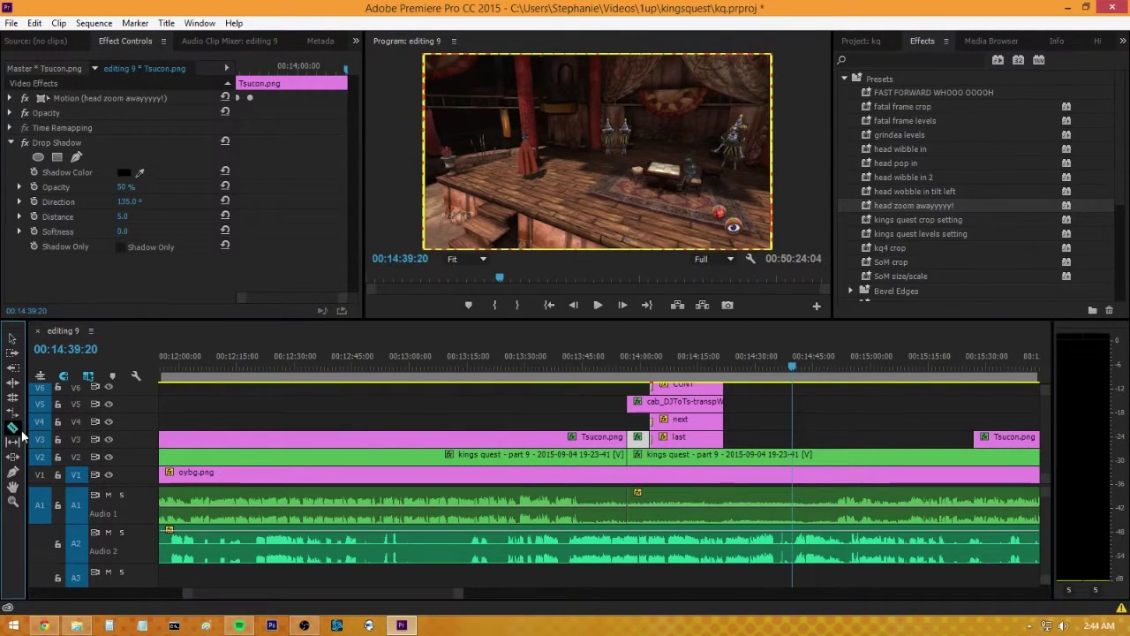
pyautogui.click(794, 545)
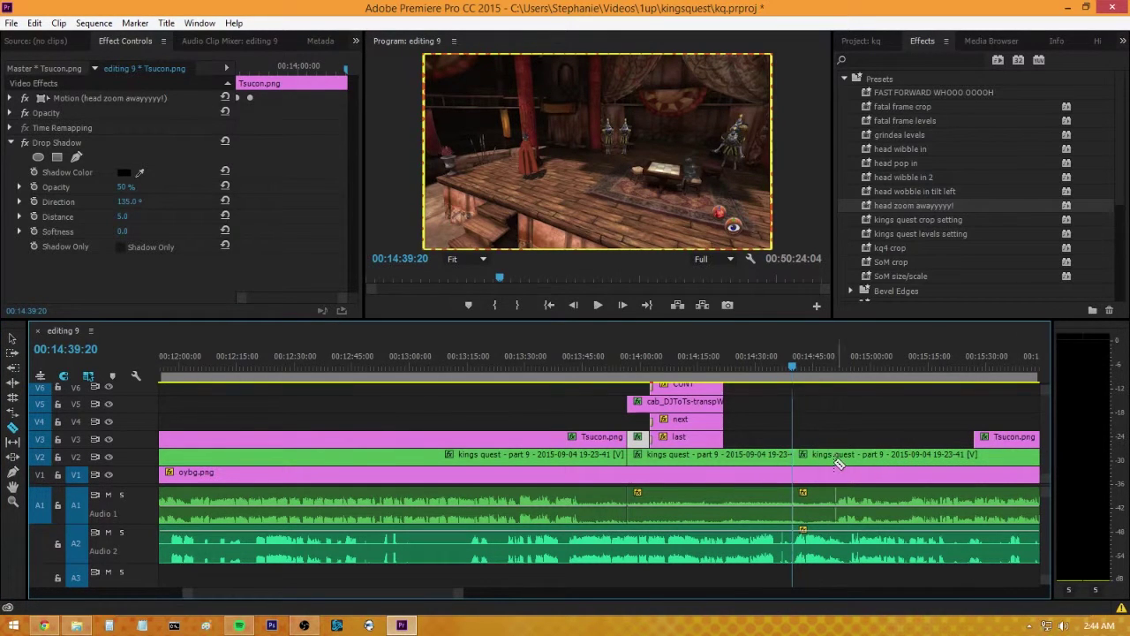
pyautogui.click(795, 476)
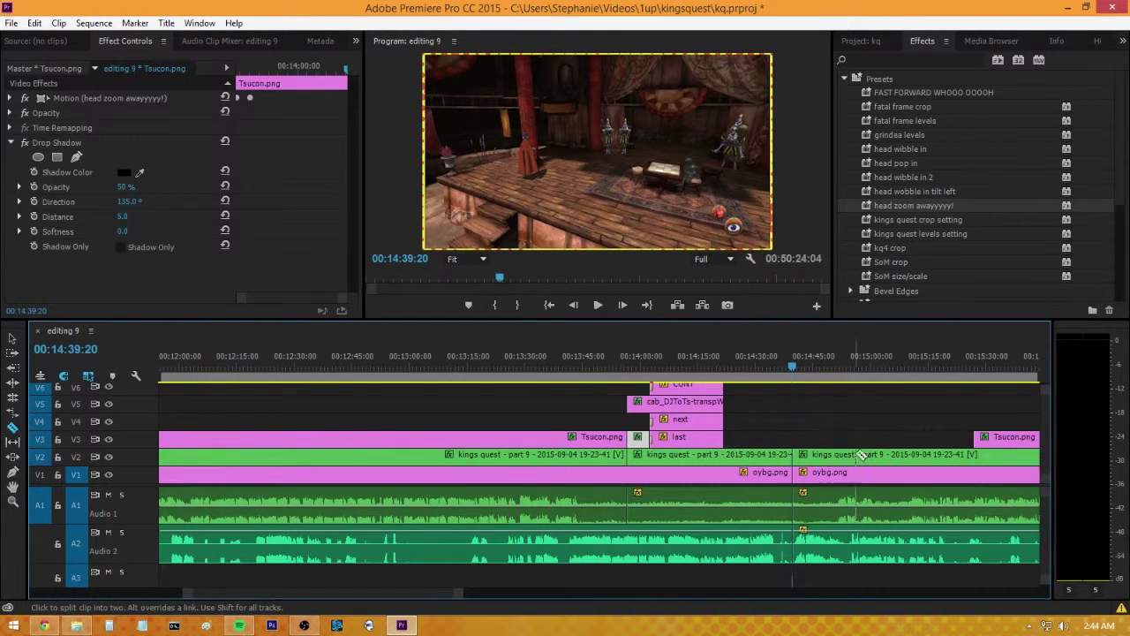
# - Try scaling down the gameplay segment beneath the closing clips at 00:13:58:04, and undo the scale changes
pyautogui.click(14, 336)
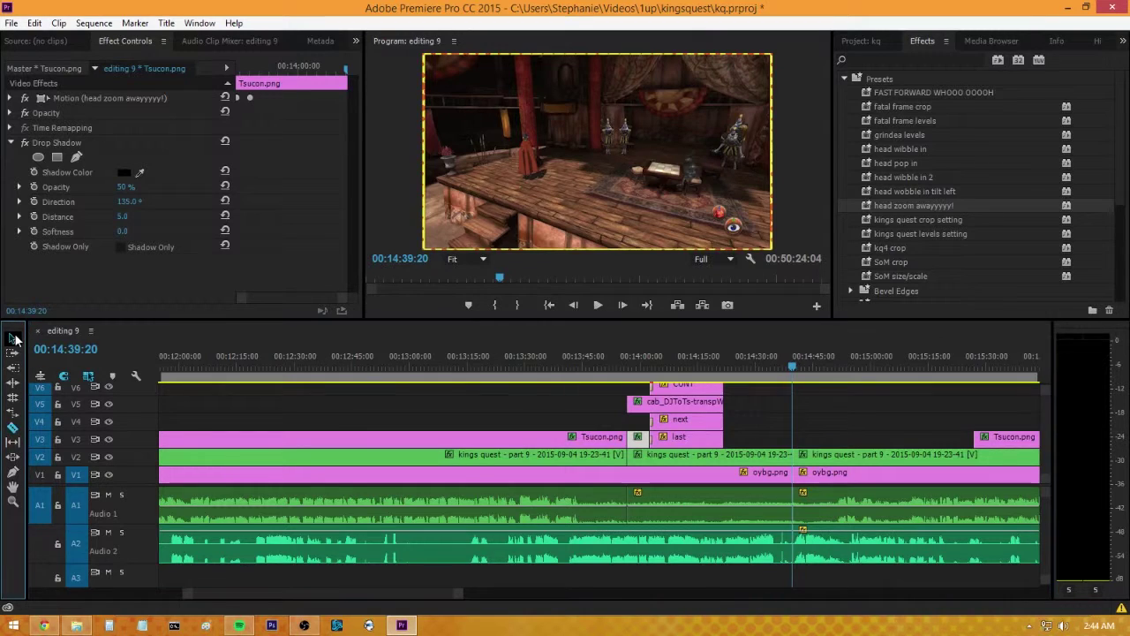
pyautogui.click(633, 359)
pyautogui.click(658, 462)
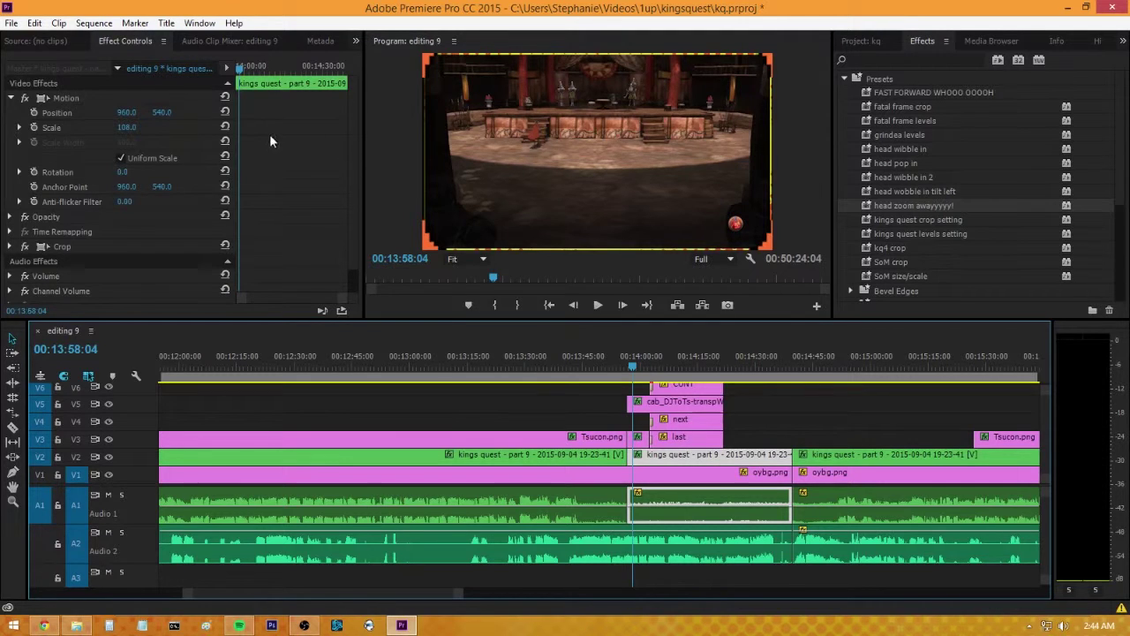
pyautogui.click(127, 127)
pyautogui.write('98')
pyautogui.press('Return')
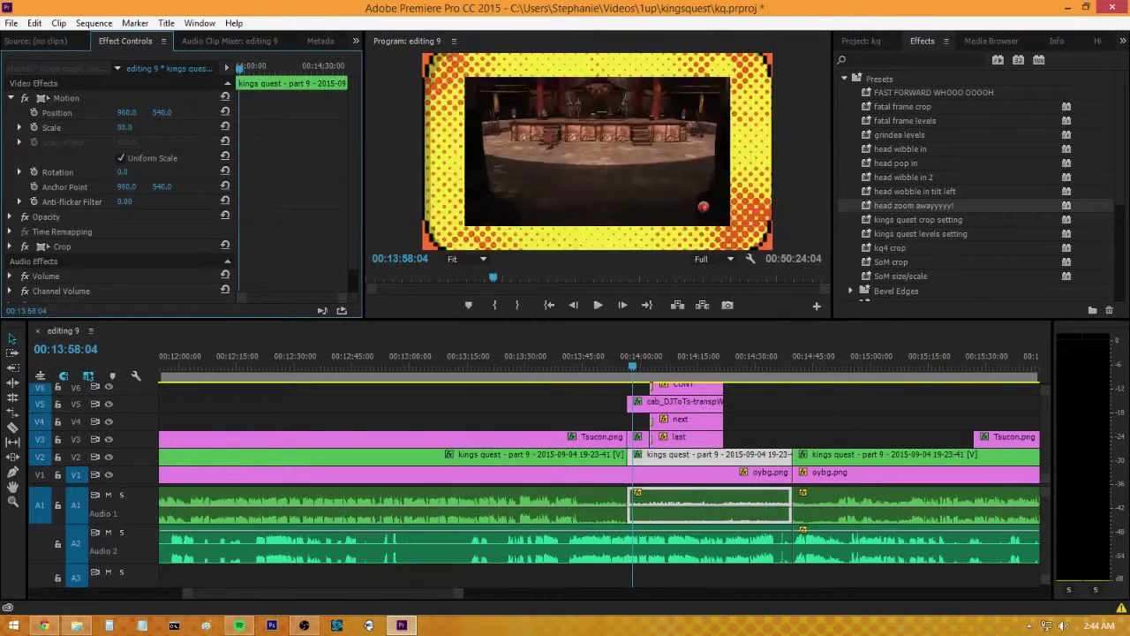
pyautogui.moveTo(126, 127); pyautogui.dragTo(78, 127)
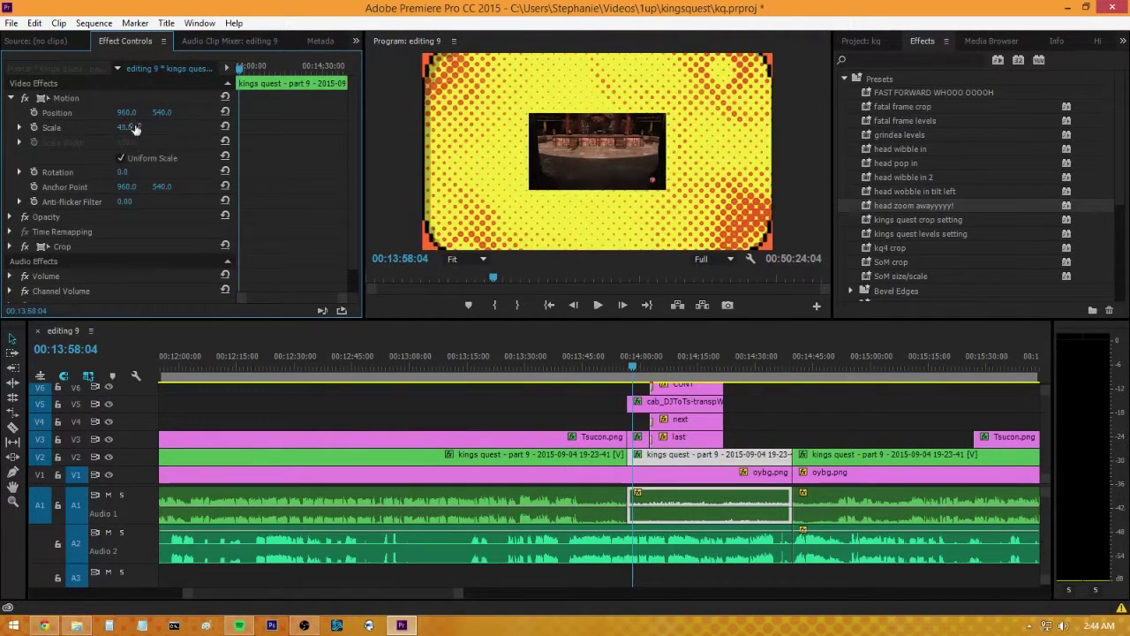
pyautogui.hotkey('ctrl', 'z')
pyautogui.hotkey('ctrl', 'z')
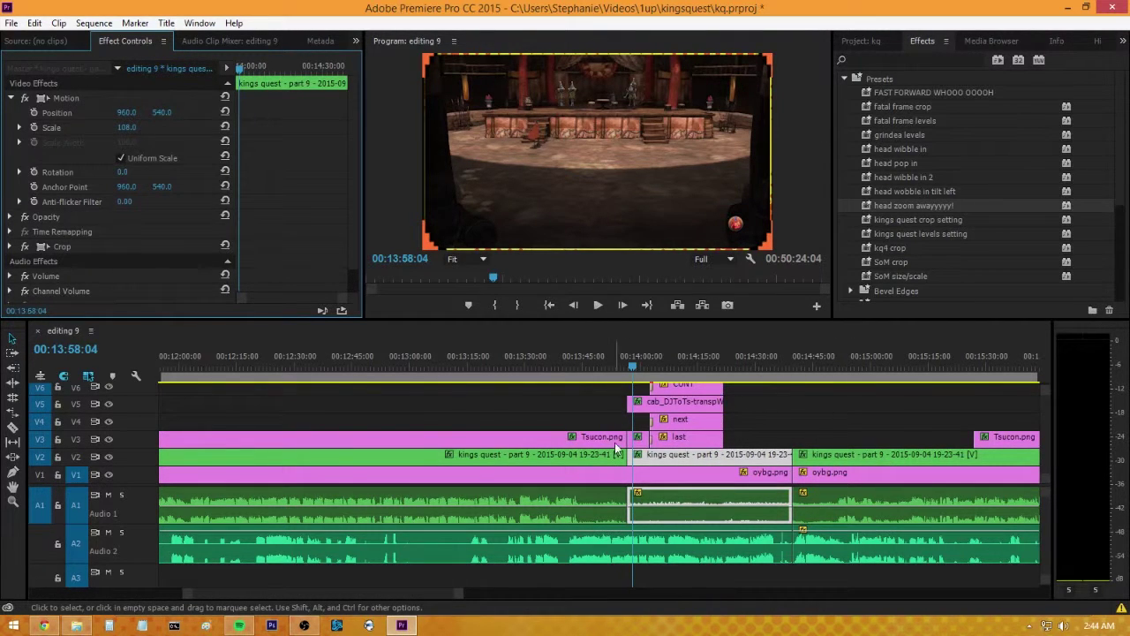
# - Locate the cabinet clip's position keyframe at 00:13:59:18 and start Position and Scale keyframes there on the gameplay segment beneath it
pyautogui.moveTo(458, 593); pyautogui.dragTo(387, 603)
pyautogui.click(636, 408)
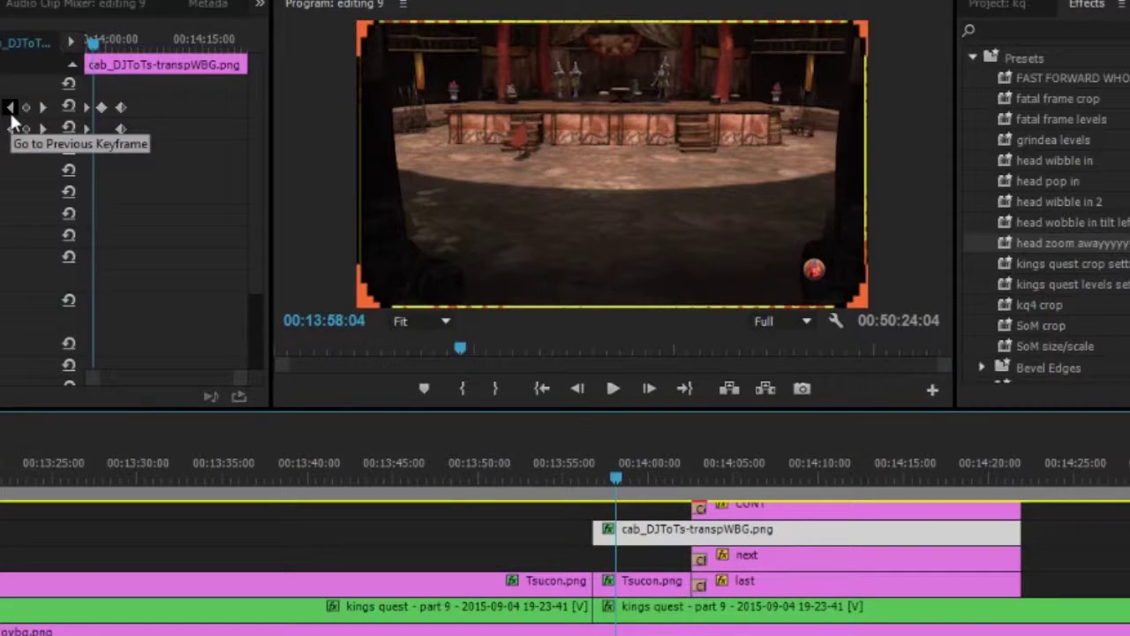
pyautogui.click(183, 127)
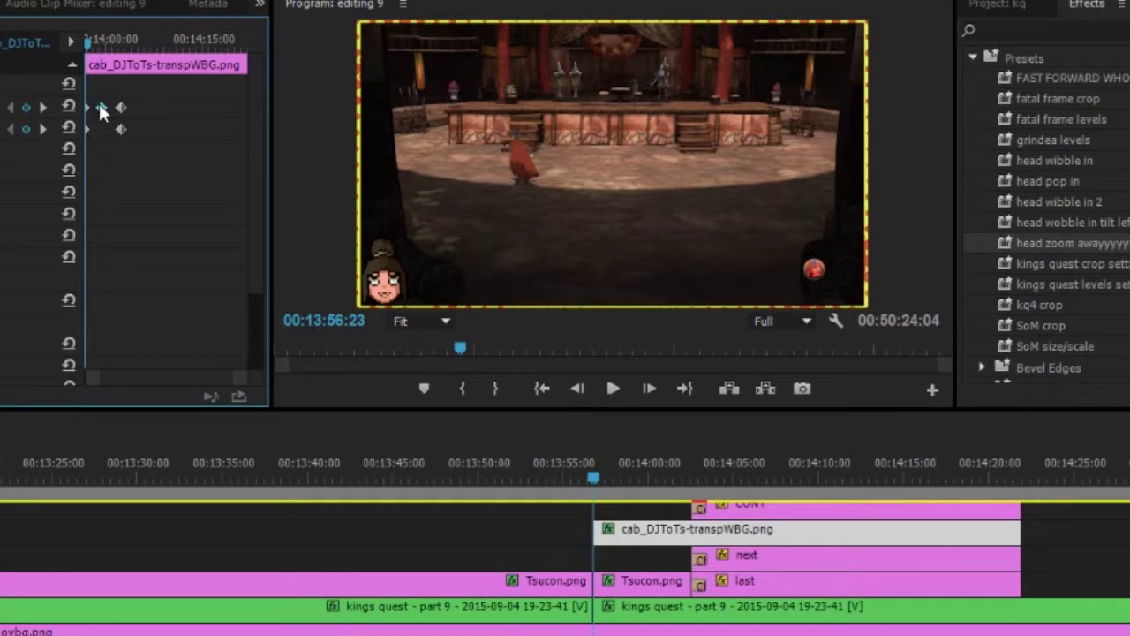
pyautogui.click(42, 108)
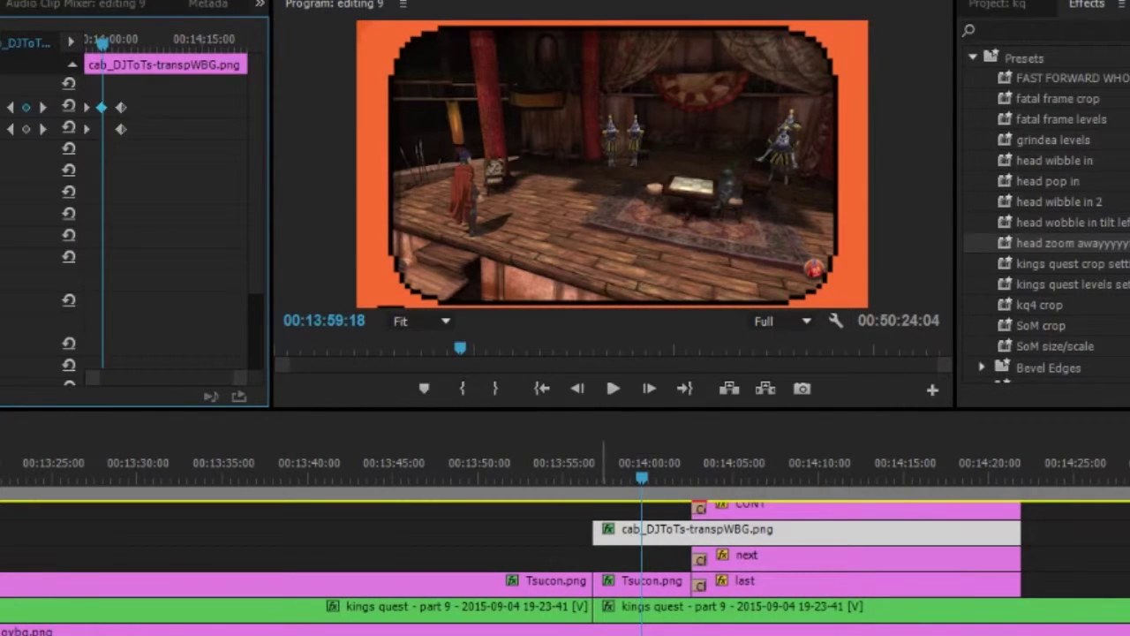
pyautogui.click(624, 615)
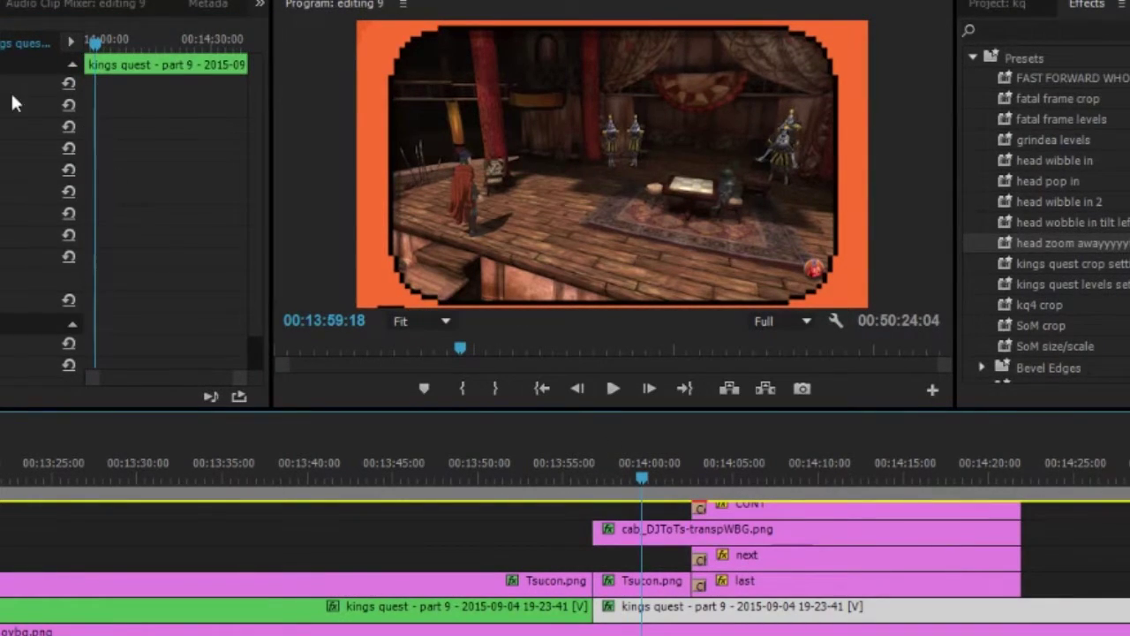
pyautogui.click(26, 107)
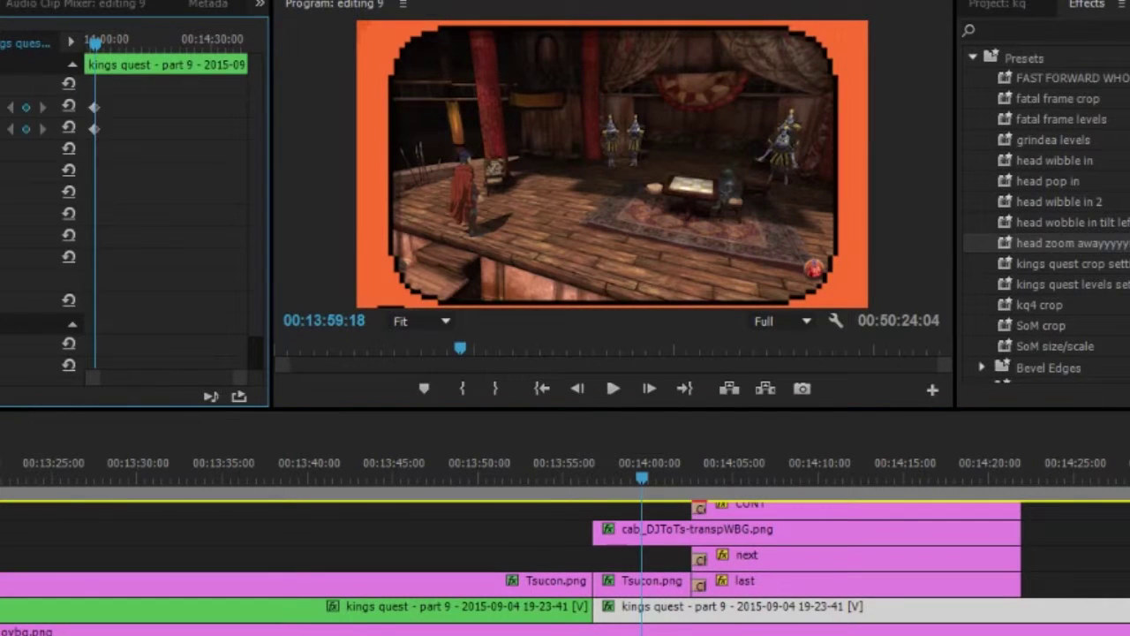
# - Move to the cabinet clip's last keyframe at 00:14:02:17 and add Position and Scale keyframes to the gameplay segment there
pyautogui.click(674, 537)
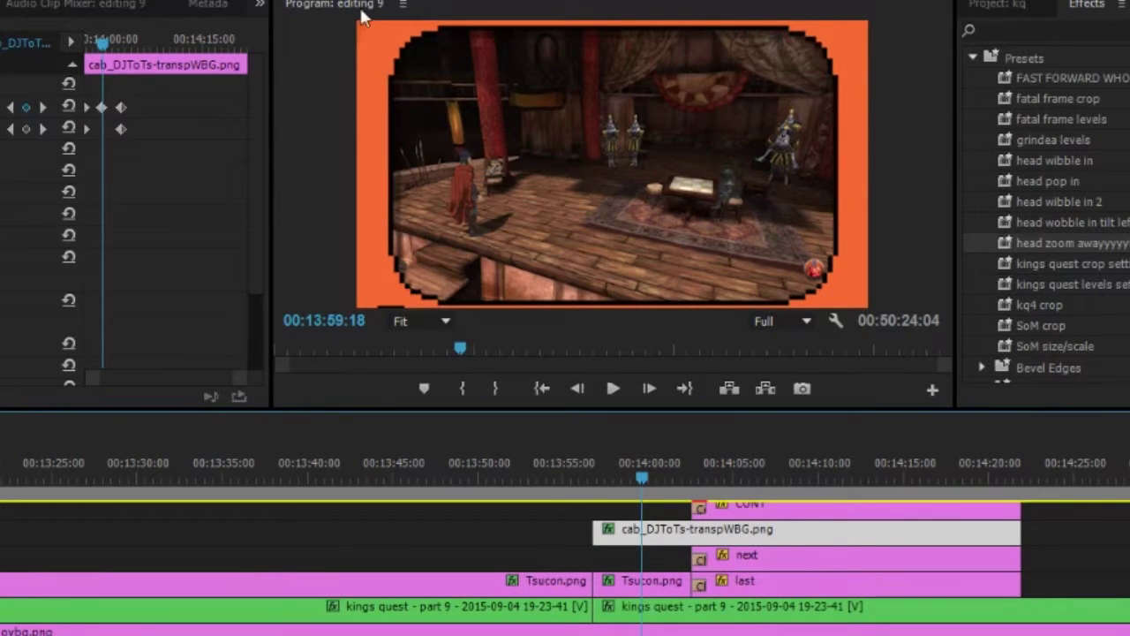
pyautogui.click(42, 107)
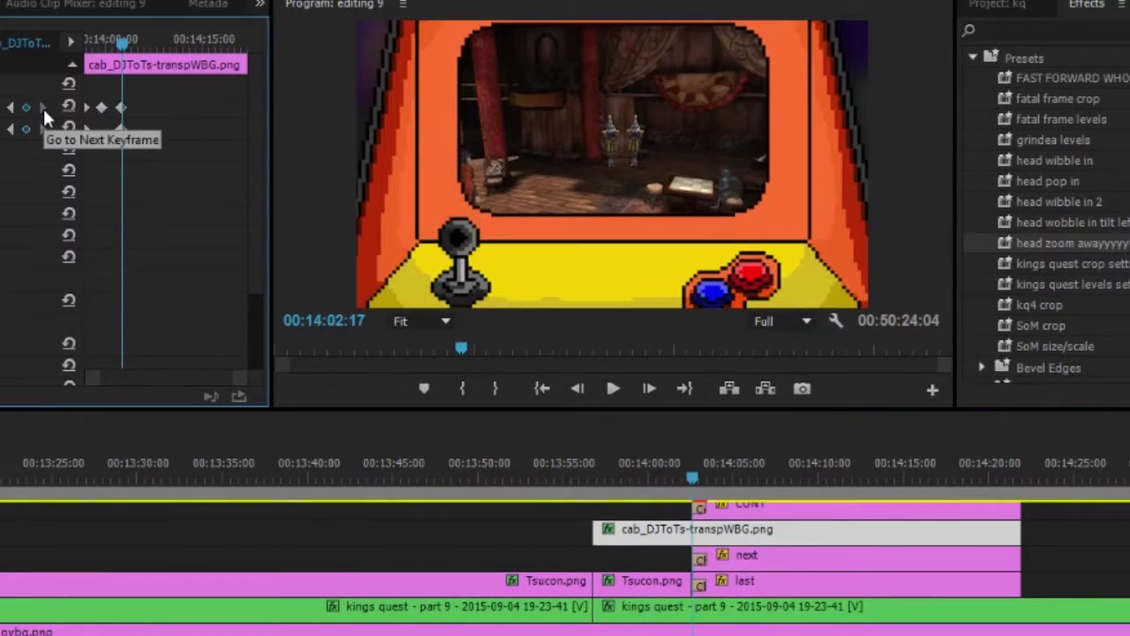
pyautogui.click(678, 613)
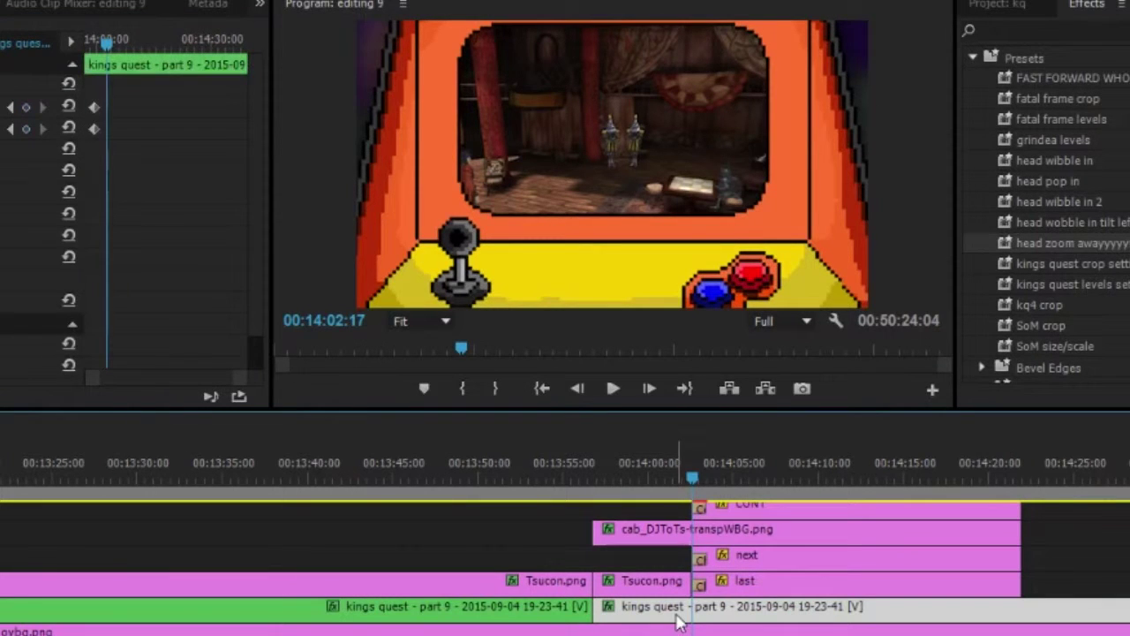
pyautogui.click(28, 109)
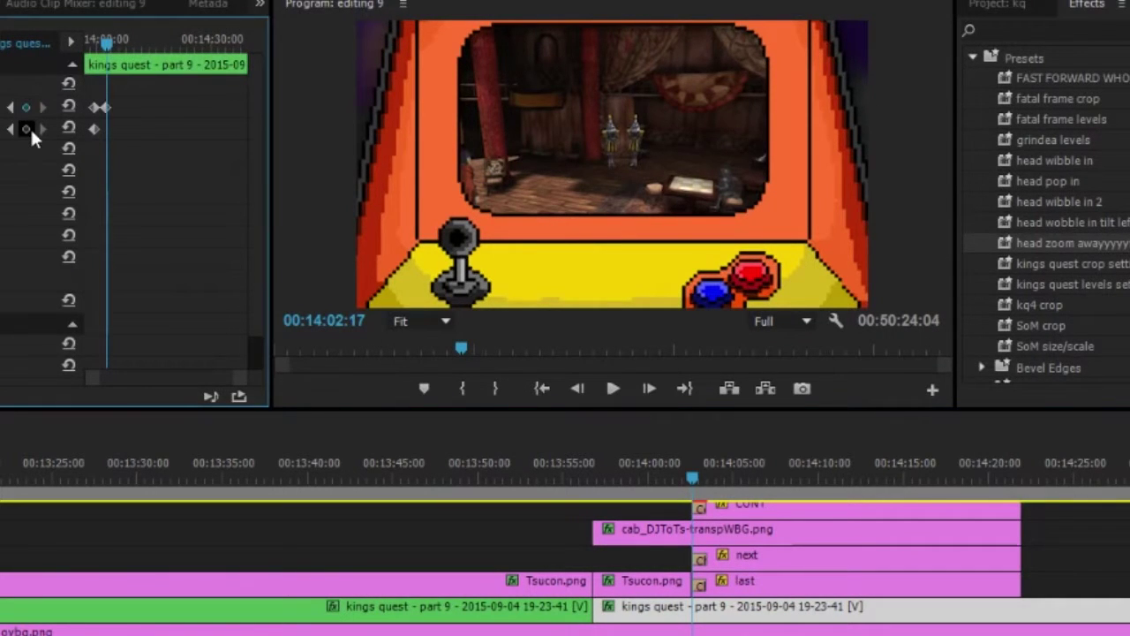
pyautogui.click(28, 128)
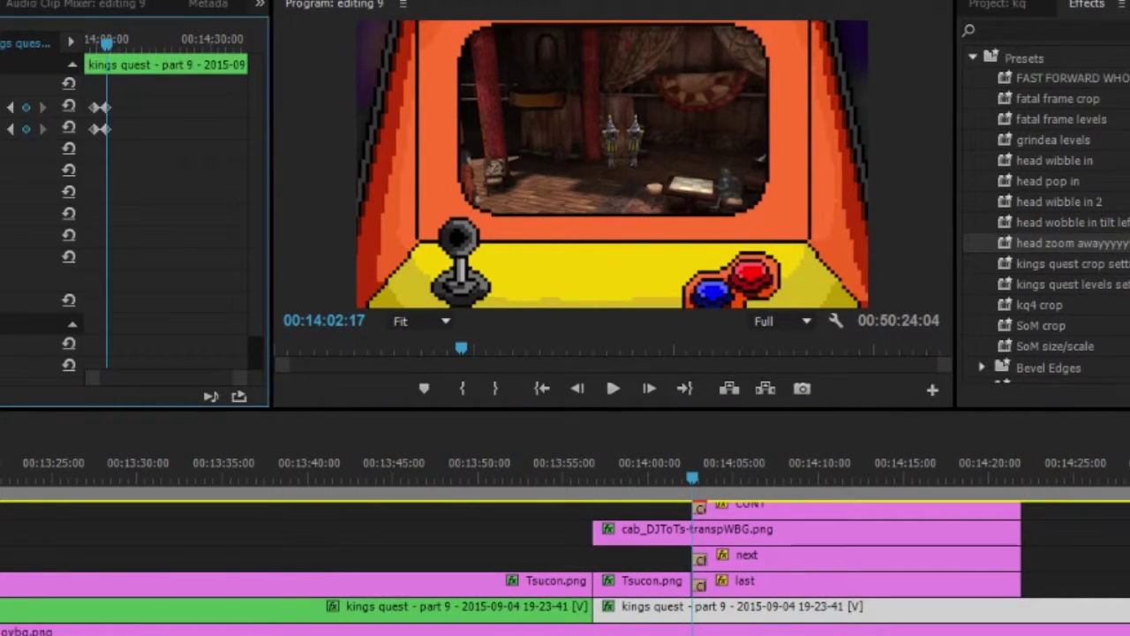
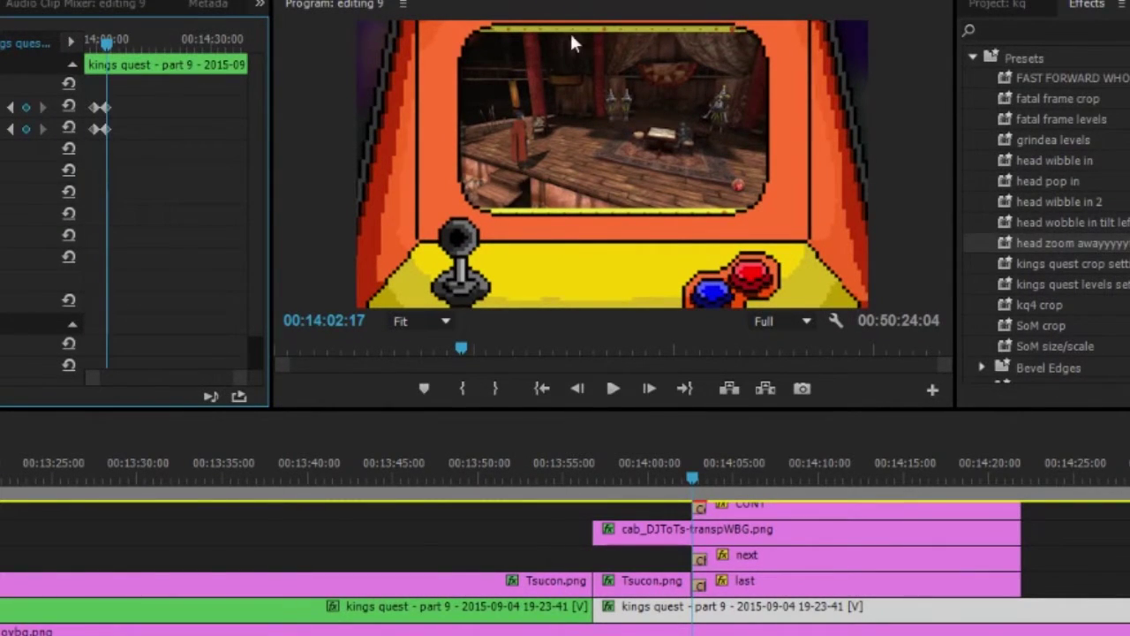
pyautogui.scroll(-5, 350, 174)
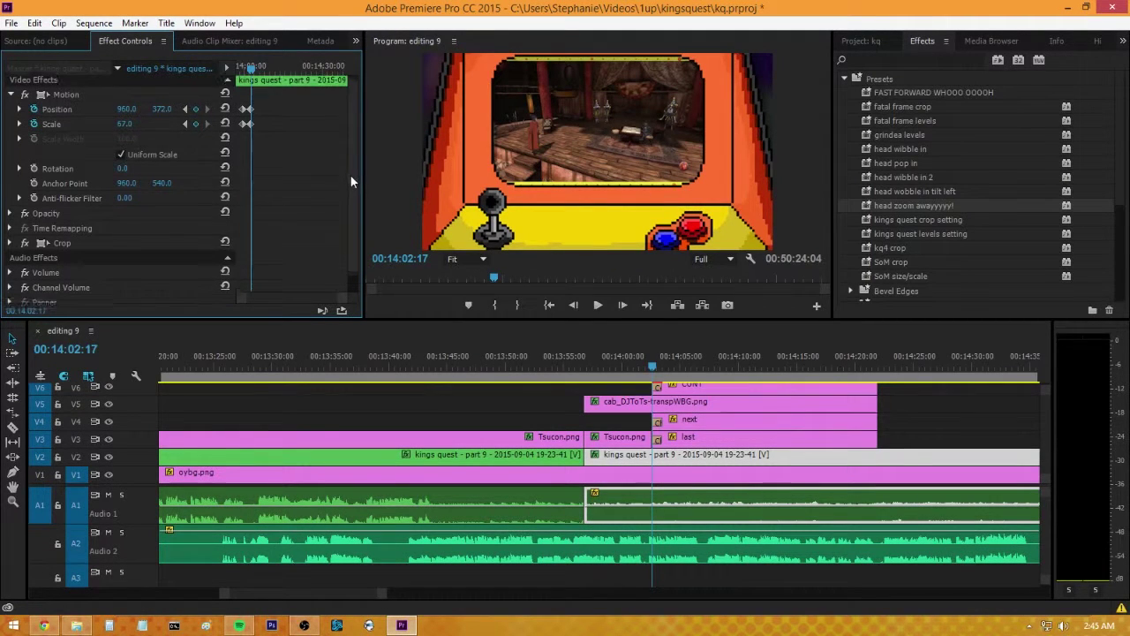
pyautogui.scroll(5, 351, 207)
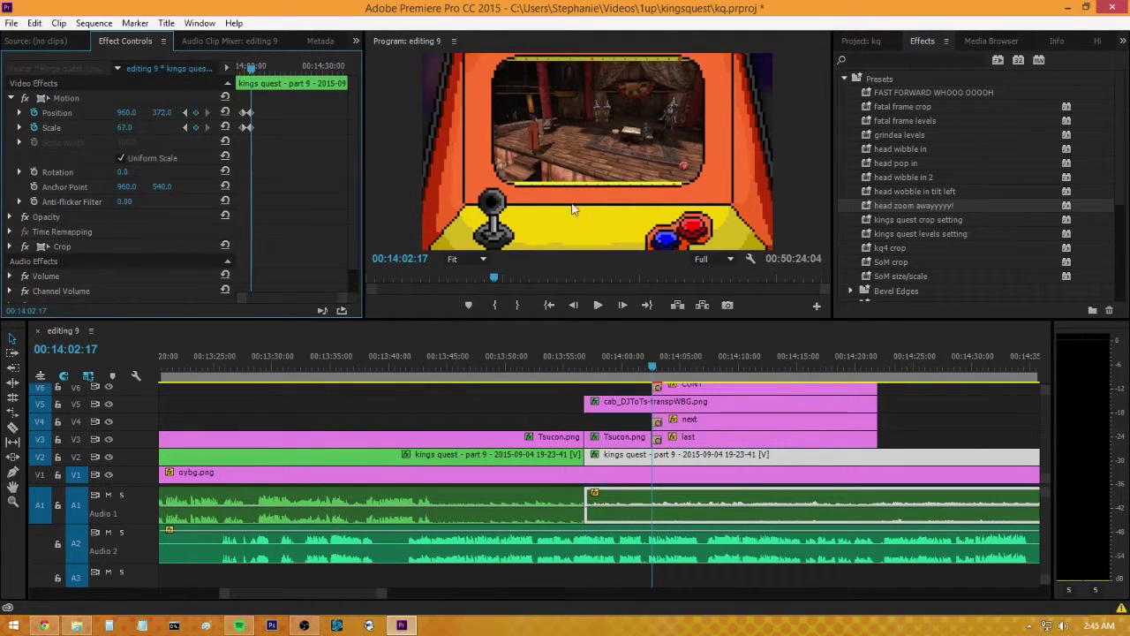
pyautogui.scroll(2, 1049, 451)
pyautogui.scroll(-2, 1049, 451)
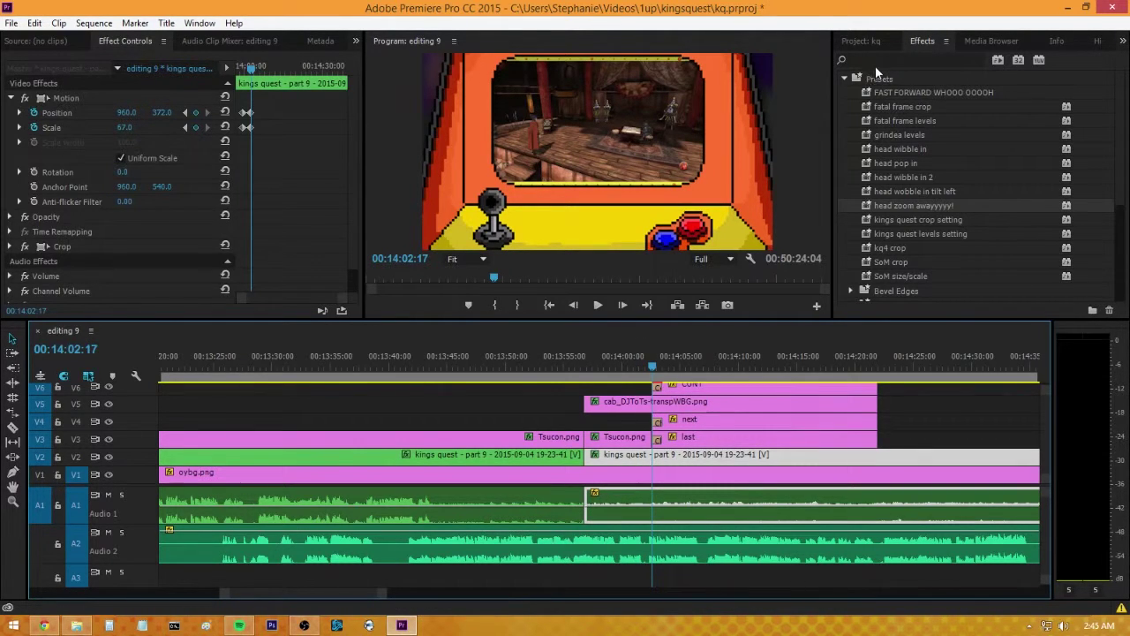
# - Start Left, Top, Right and Bottom Crop keyframes on the gameplay segment at its first motion keyframe, 00:13:59:18
pyautogui.moveTo(651, 366); pyautogui.dragTo(629, 376)
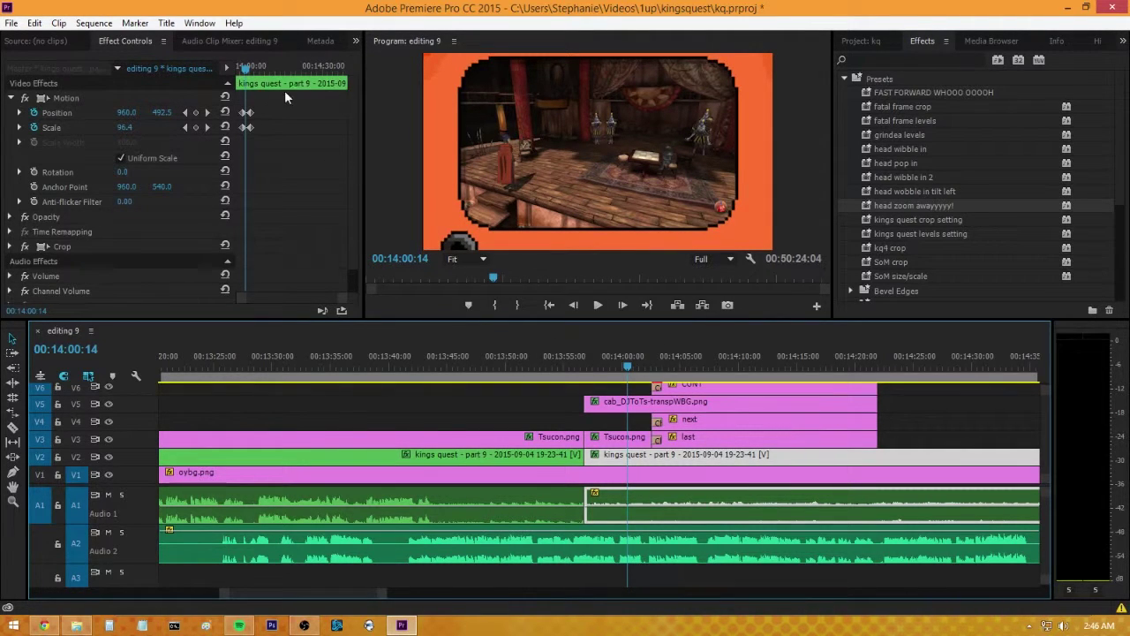
pyautogui.click(184, 127)
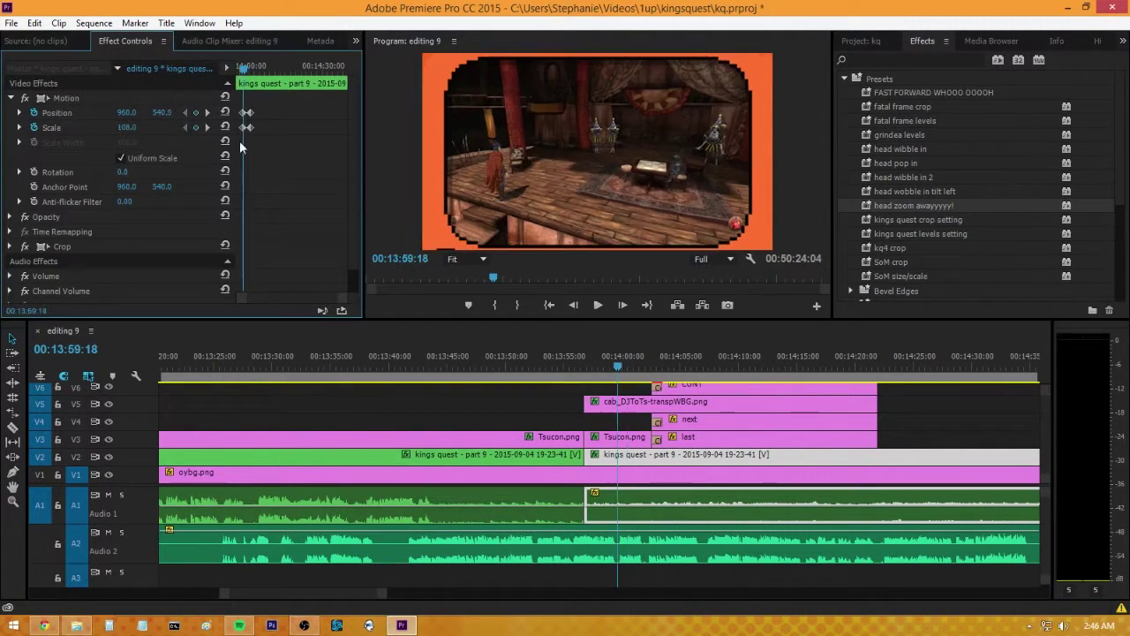
pyautogui.click(10, 247)
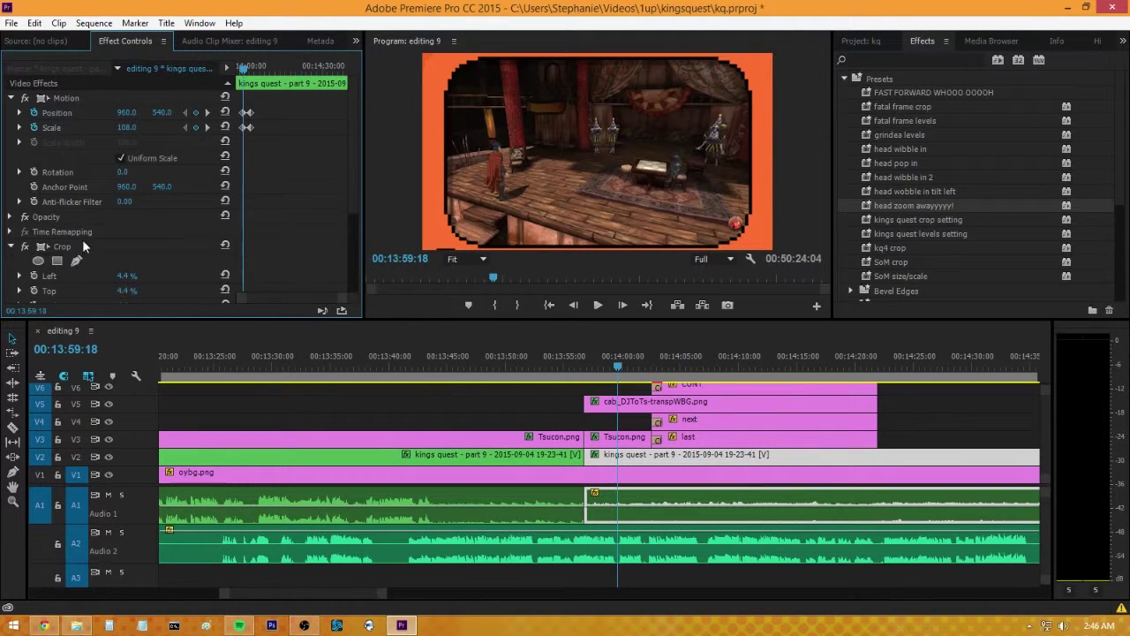
pyautogui.scroll(-3, 354, 161)
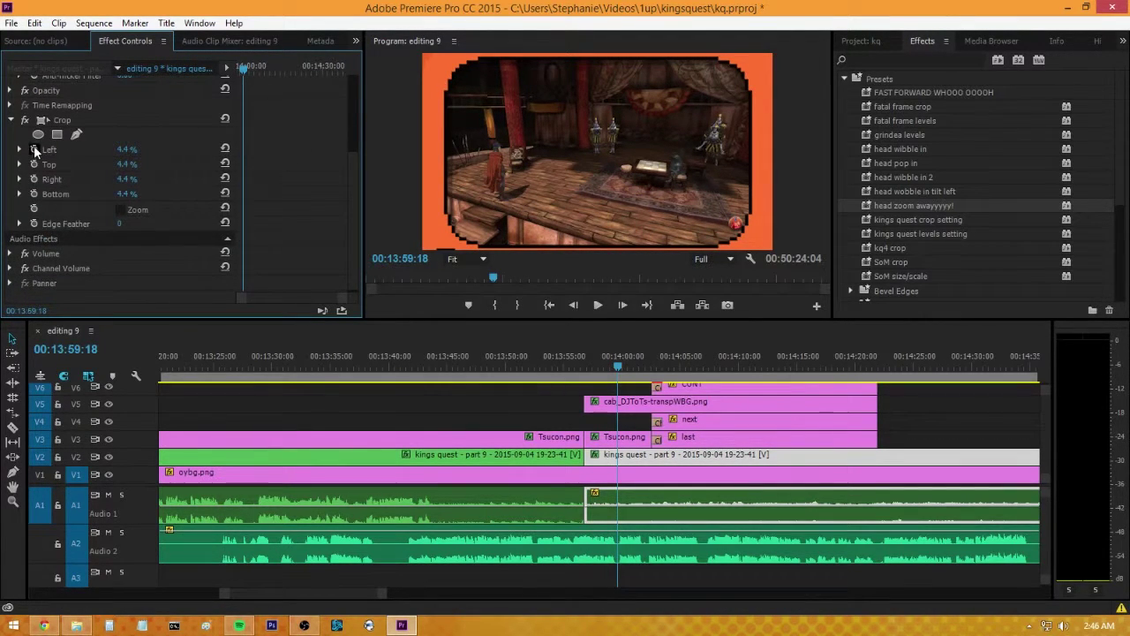
pyautogui.click(33, 149)
pyautogui.click(33, 164)
pyautogui.click(33, 179)
pyautogui.click(34, 193)
# - At the last motion keyframe, 00:14:02:17, set the gameplay segment's Left, Top, Right and Bottom crop to 0%
pyautogui.moveTo(354, 173); pyautogui.dragTo(271, 106)
pyautogui.click(206, 122)
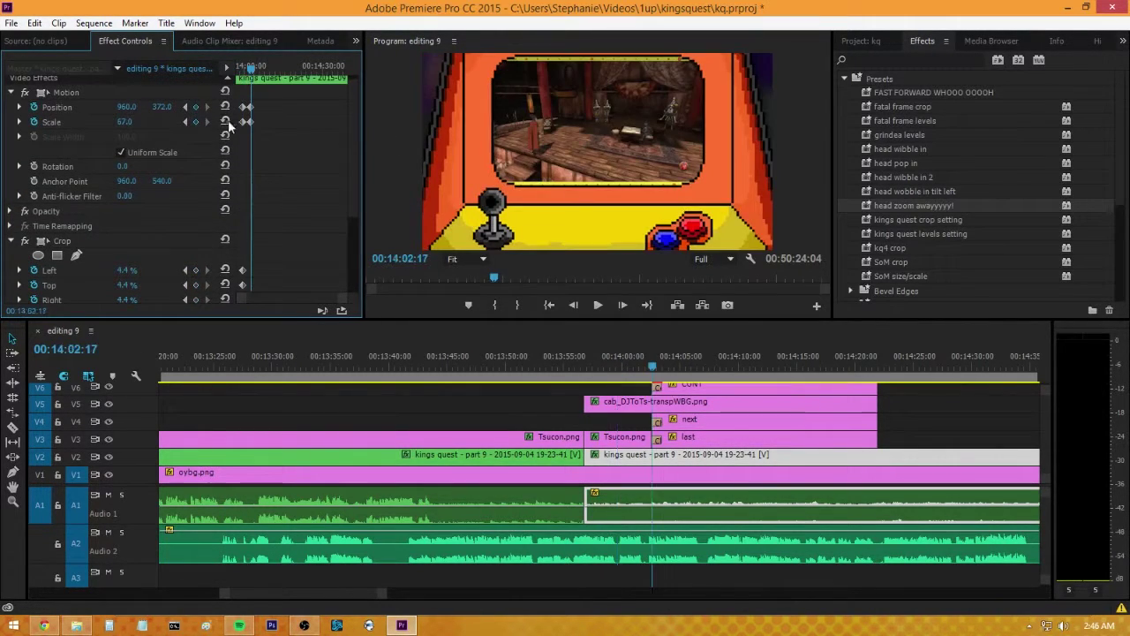
pyautogui.moveTo(358, 137); pyautogui.dragTo(171, 215)
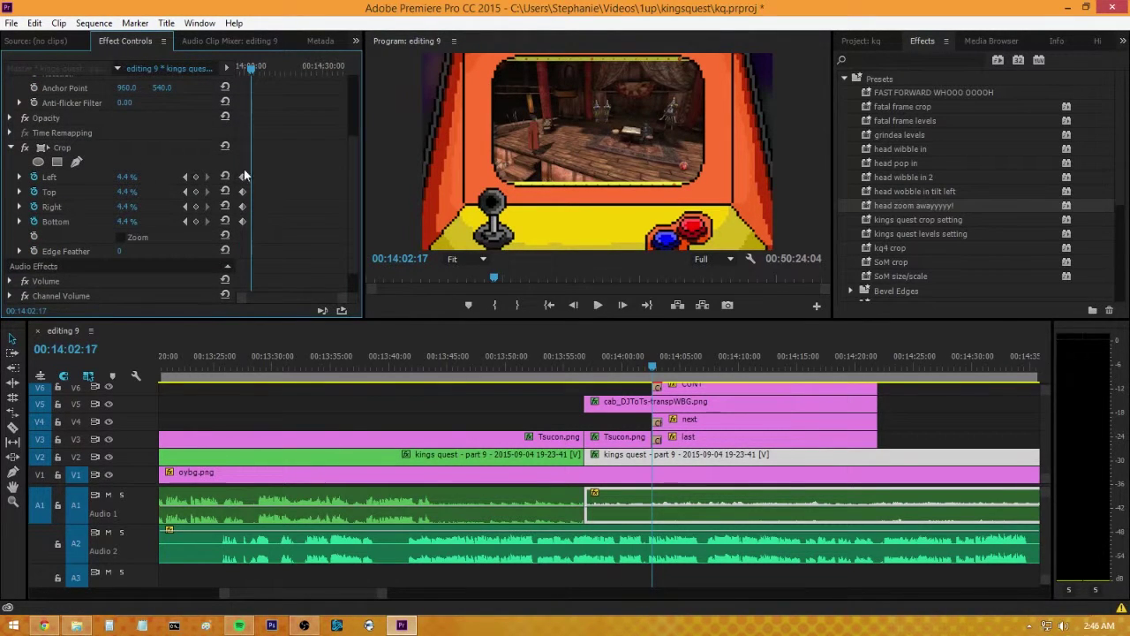
pyautogui.click(196, 176)
pyautogui.click(196, 192)
pyautogui.moveTo(146, 178); pyautogui.dragTo(97, 222)
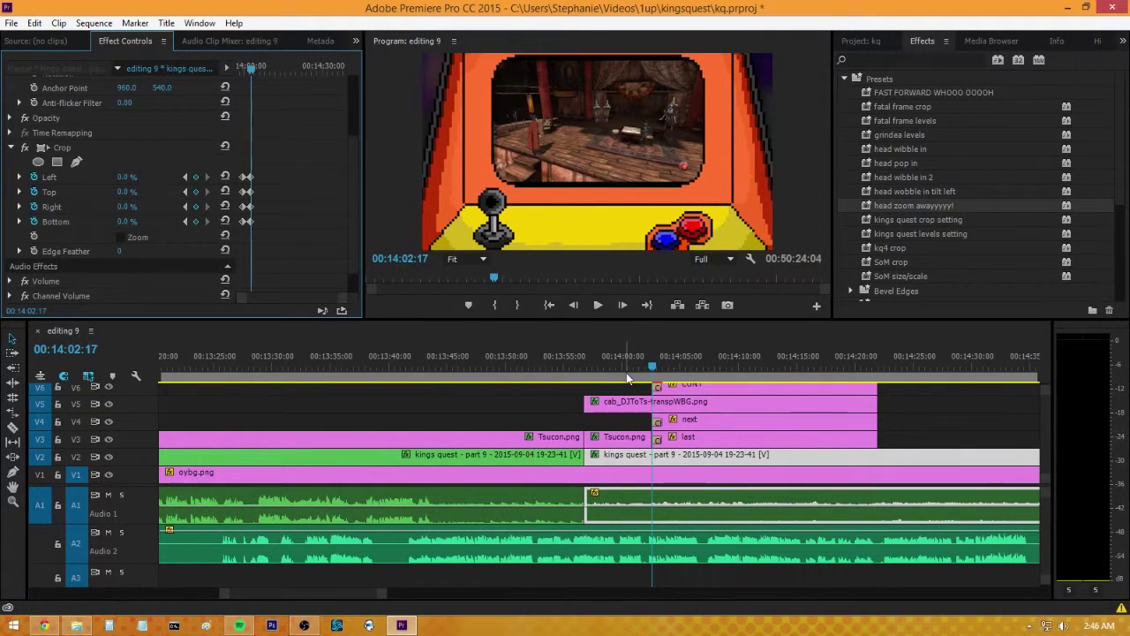
# - Play the gameplay's shrink into the cabinet from 00:13:54:09 to check it, and dismiss the notification
pyautogui.moveTo(650, 367); pyautogui.dragTo(554, 375)
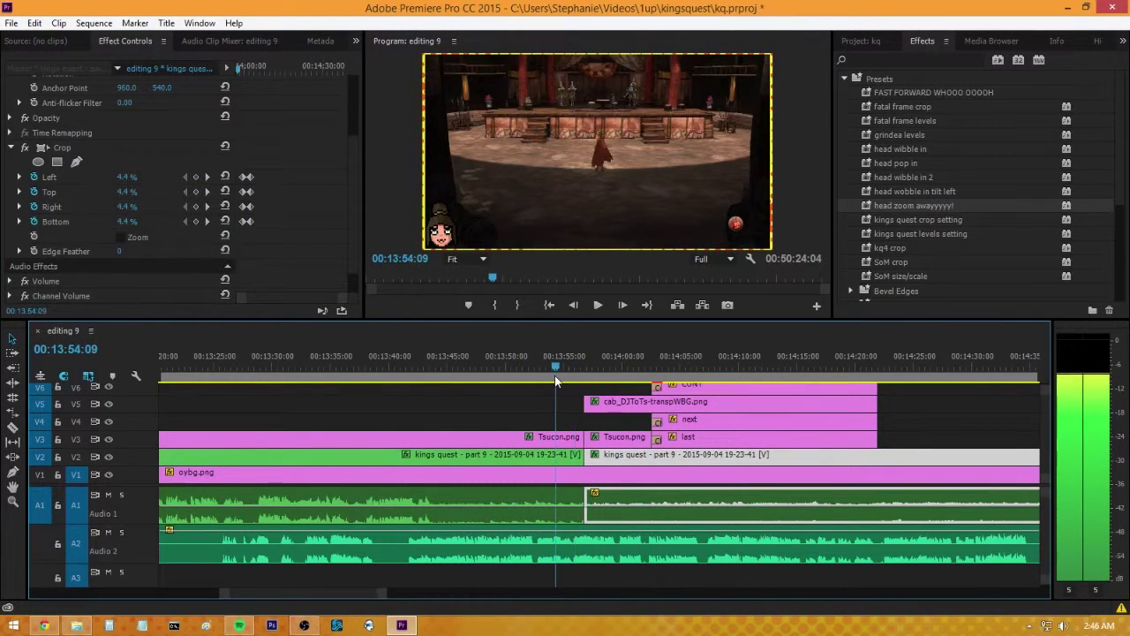
pyautogui.press('space')
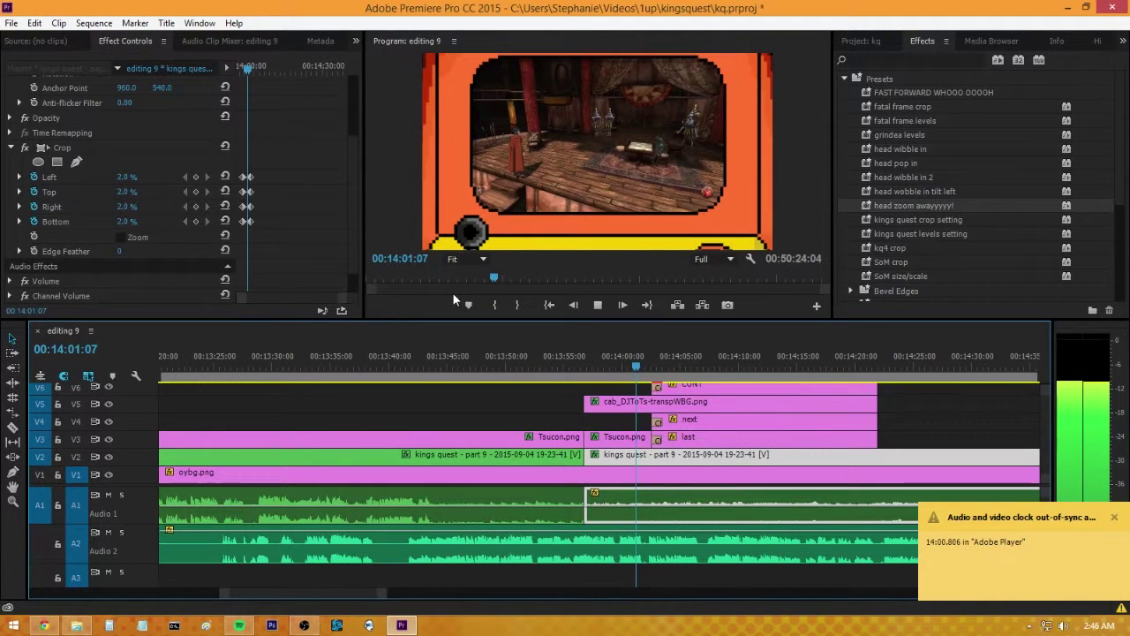
pyautogui.press('space')
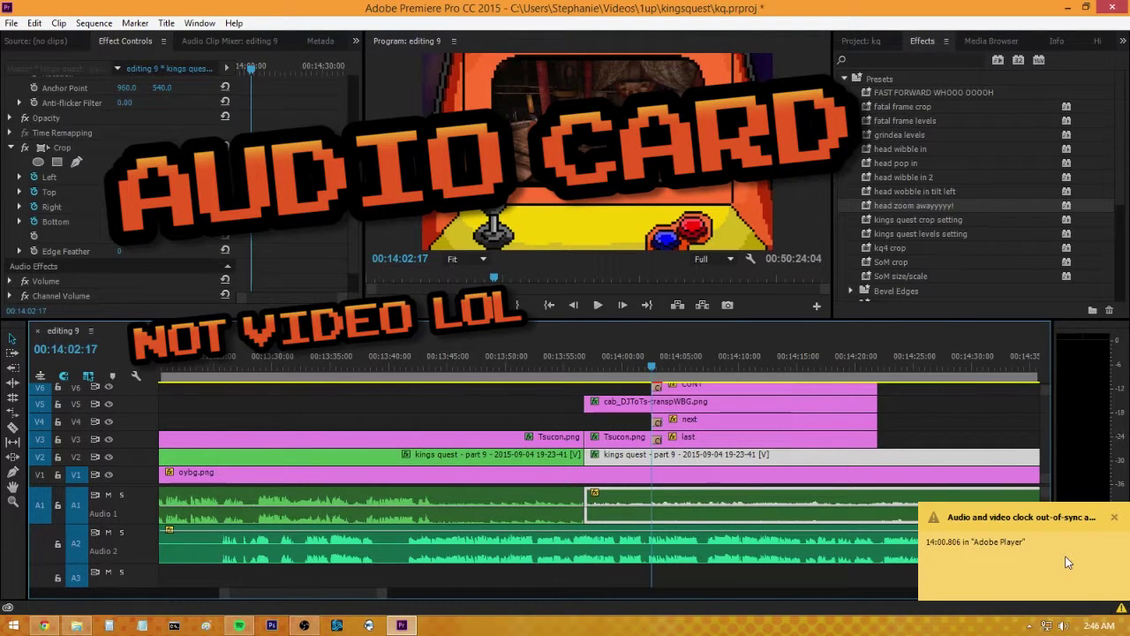
pyautogui.click(1067, 561)
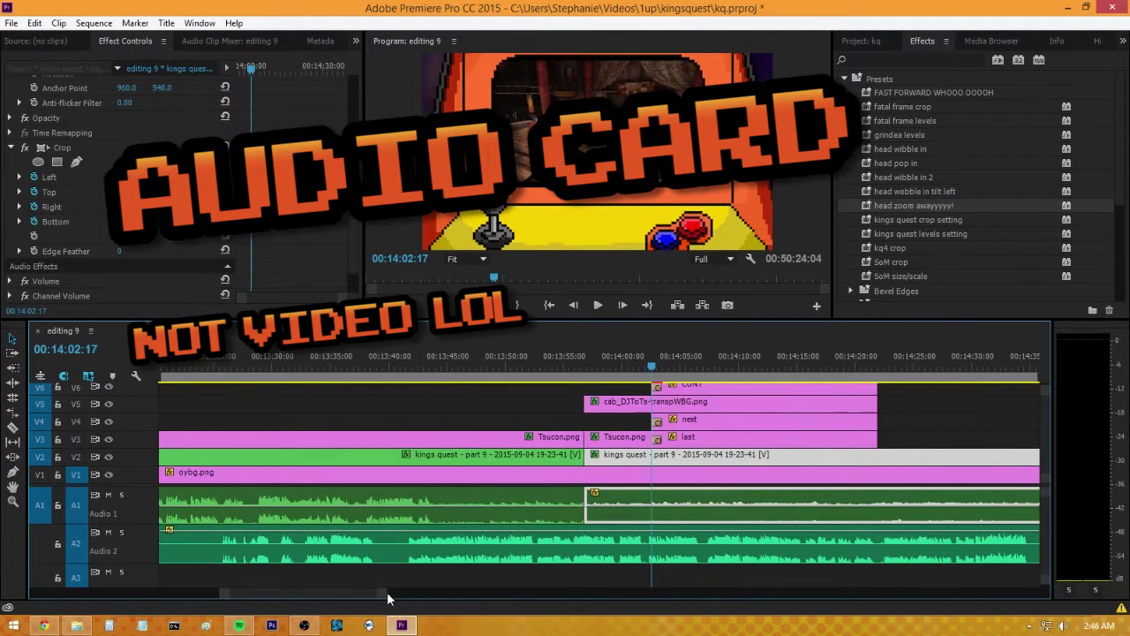
# - Play from about 00:14:17:19 to choose an earlier ending, and split the gameplay, oybg.png and audio clips at 00:14:36:14
pyautogui.moveTo(387, 599)
pyautogui.mouseDown()
pyautogui.moveTo(412, 595)
pyautogui.moveTo(370, 591)
pyautogui.mouseUp()
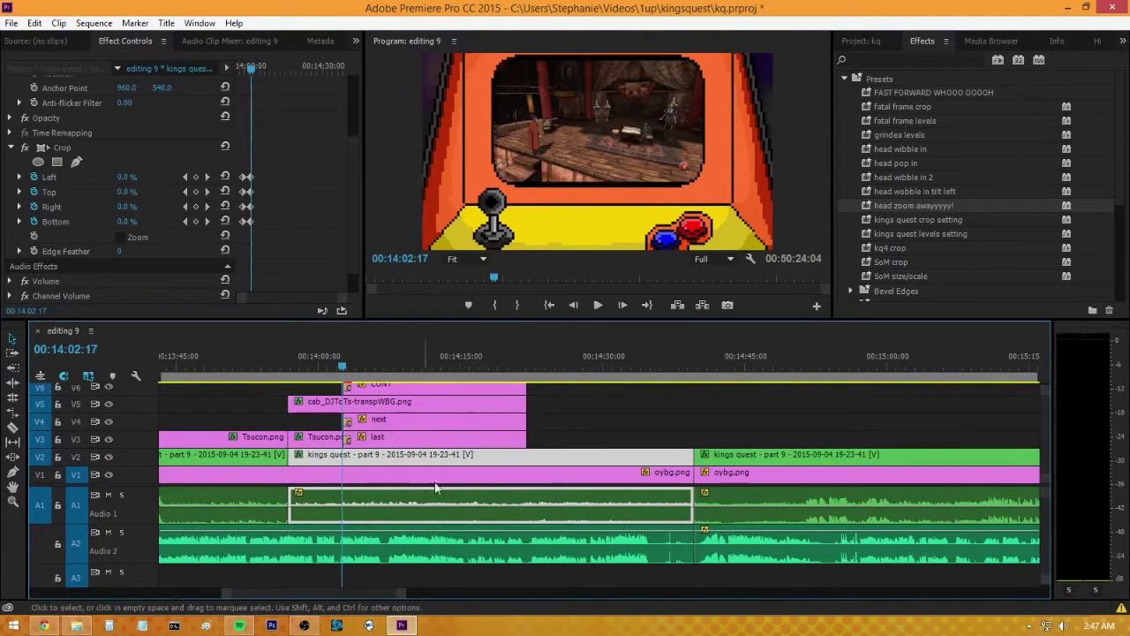
pyautogui.click(488, 367)
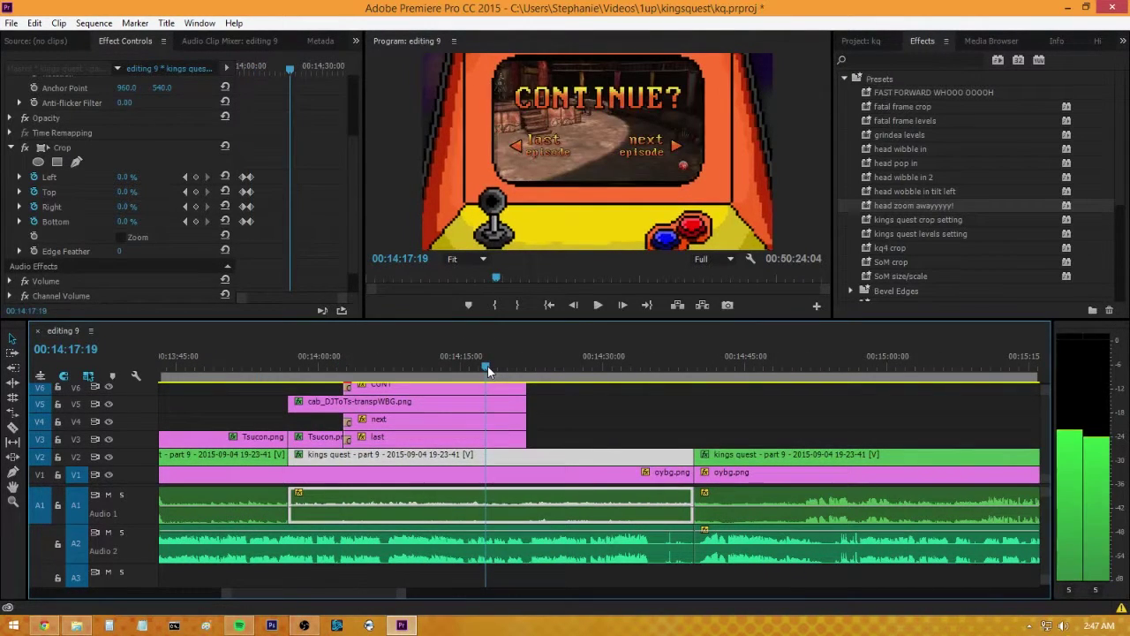
pyautogui.press('space')
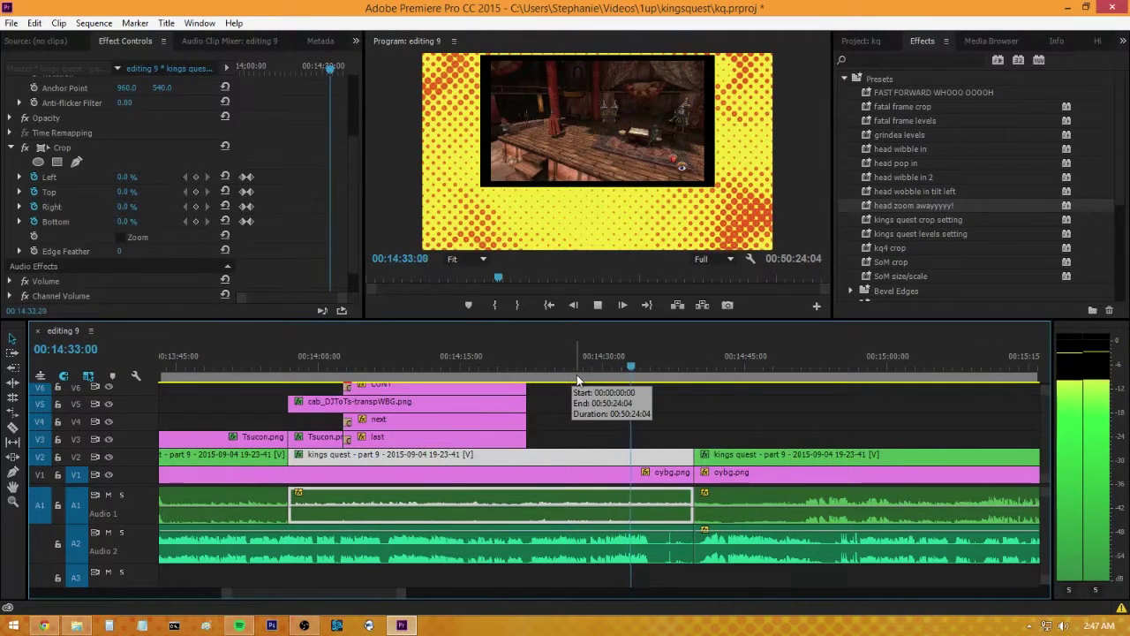
pyautogui.click(665, 359)
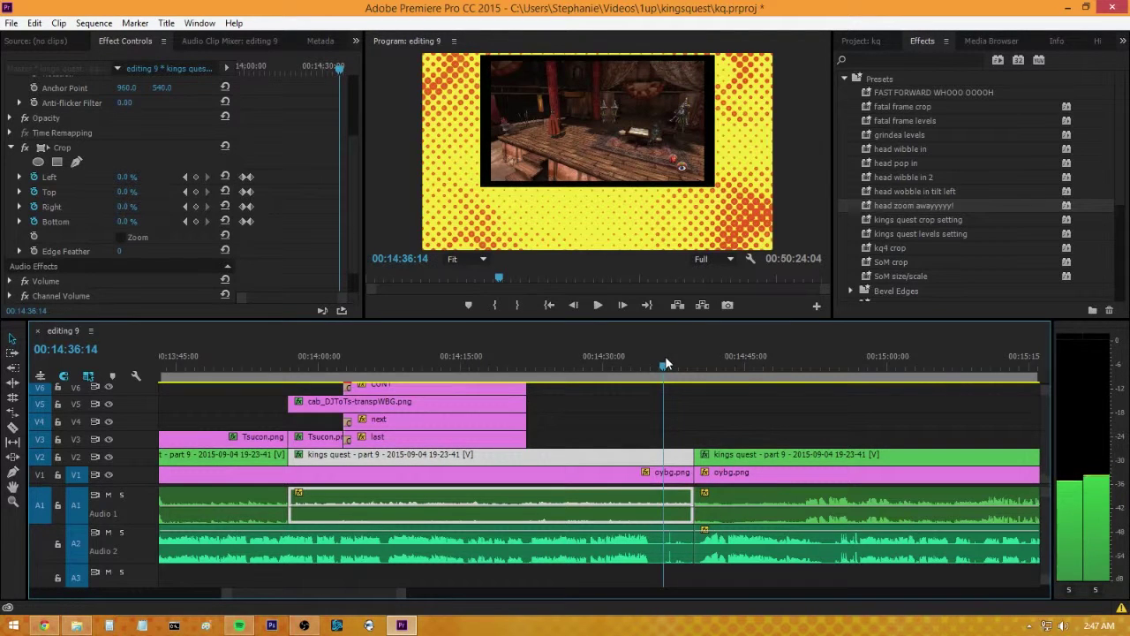
pyautogui.click(12, 427)
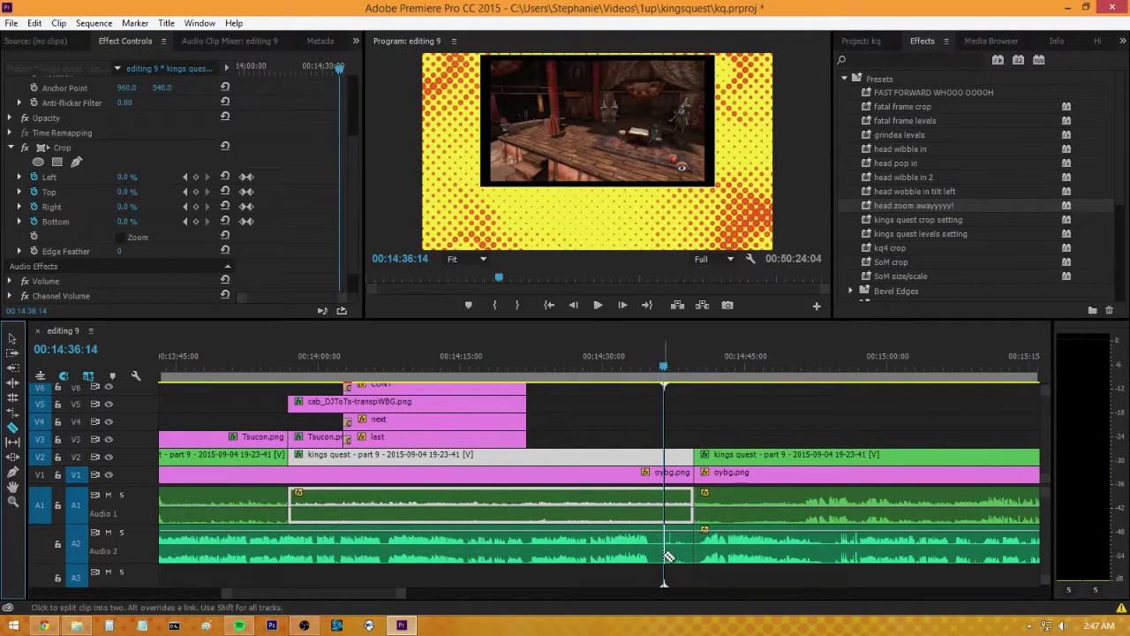
pyautogui.click(675, 490)
pyautogui.click(668, 472)
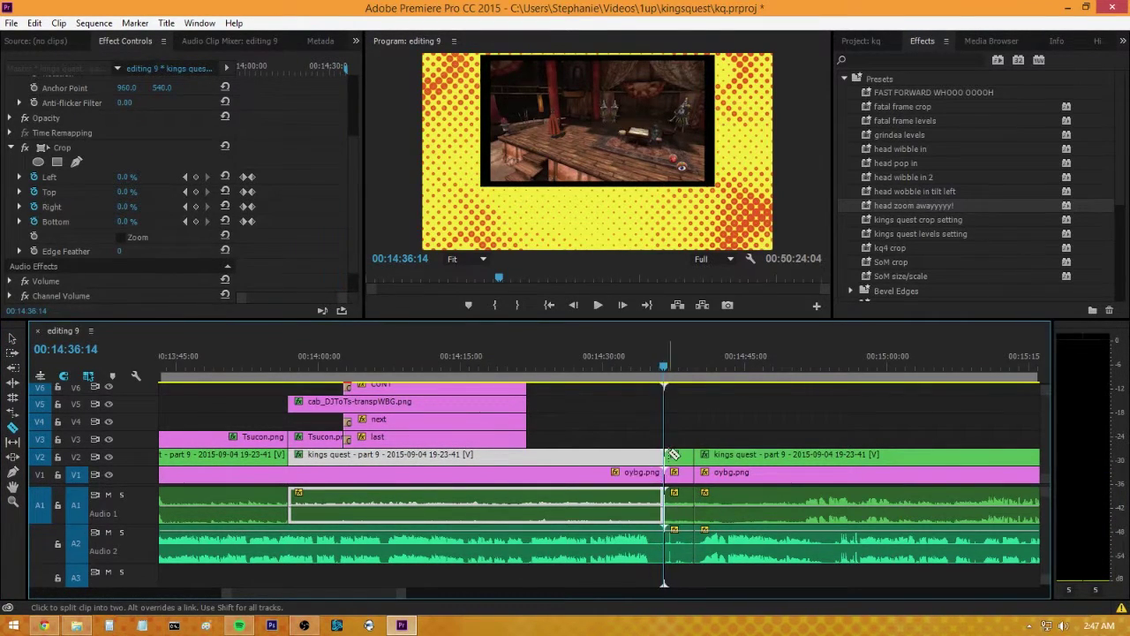
# - Delete the short video, background and audio pieces between 00:14:36:14 and the next gameplay segment
pyautogui.press('v')
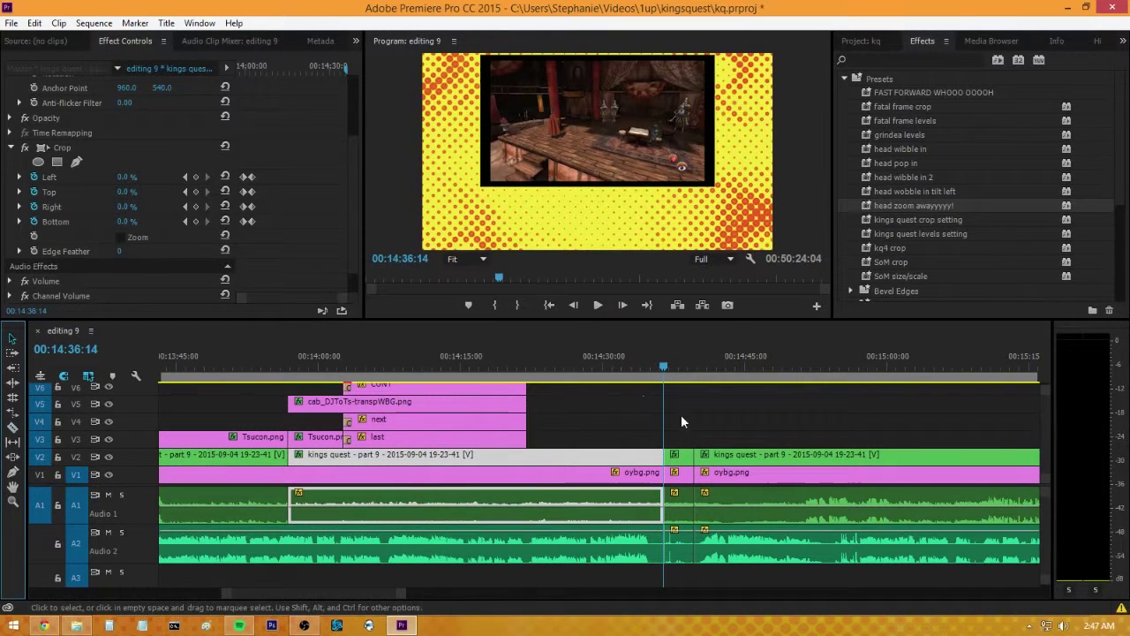
pyautogui.moveTo(681, 410); pyautogui.dragTo(684, 558)
pyautogui.press('Delete')
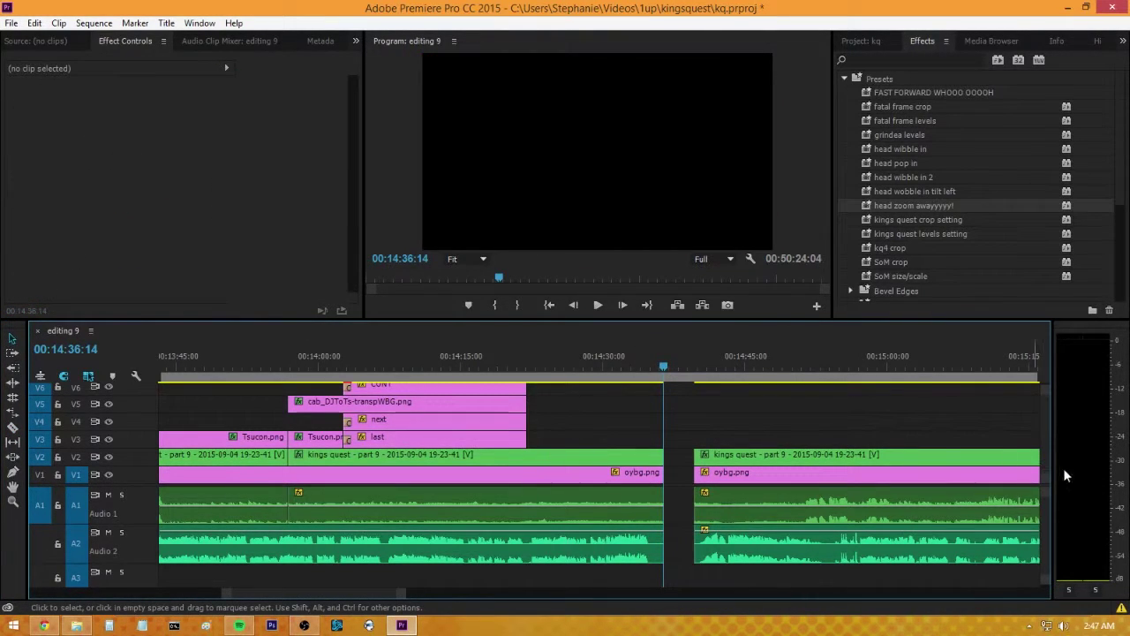
# - Extend the CONT, cabinet, next and last clips together so they end with the gameplay segment at 00:14:36:13
pyautogui.scroll(1, 559, 396)
pyautogui.moveTo(495, 358); pyautogui.dragTo(459, 362)
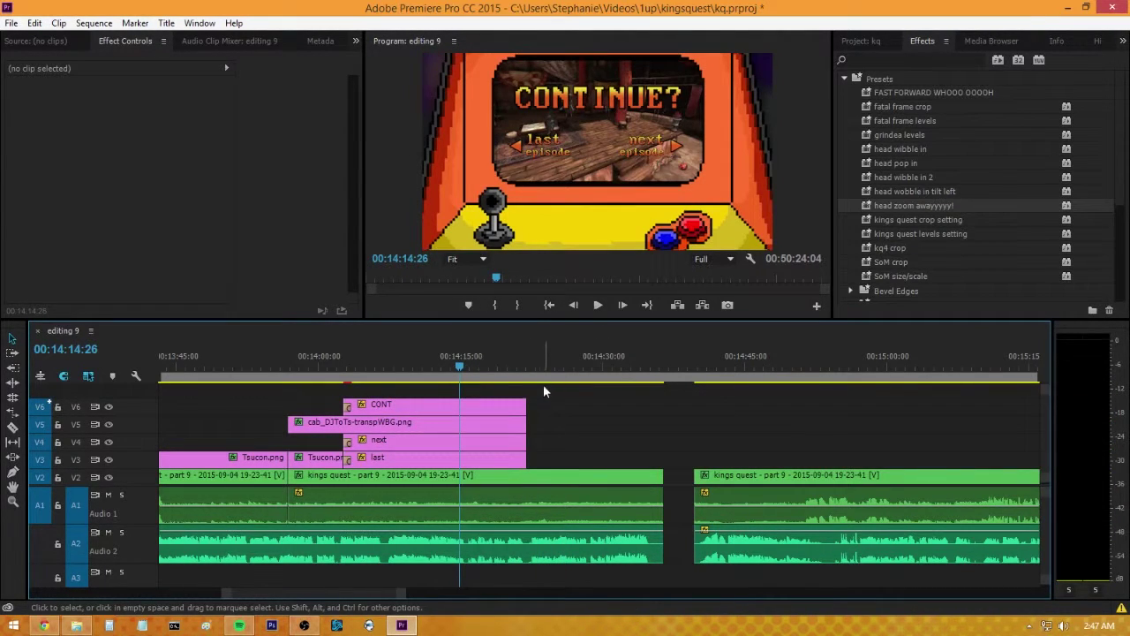
pyautogui.moveTo(544, 386); pyautogui.dragTo(493, 457)
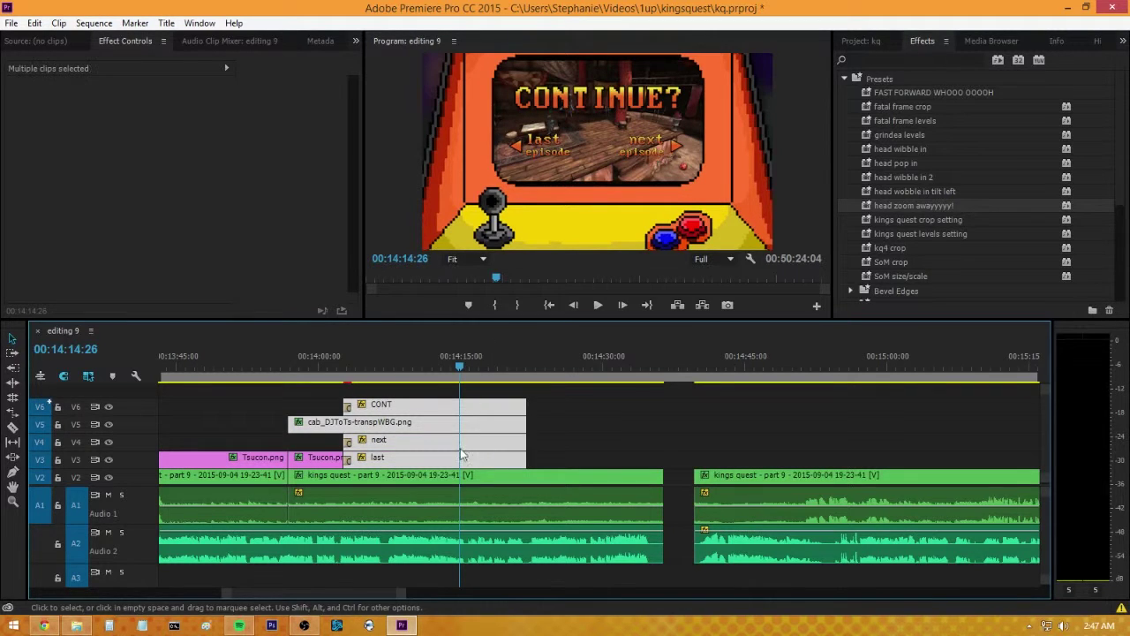
pyautogui.moveTo(541, 393); pyautogui.dragTo(487, 465)
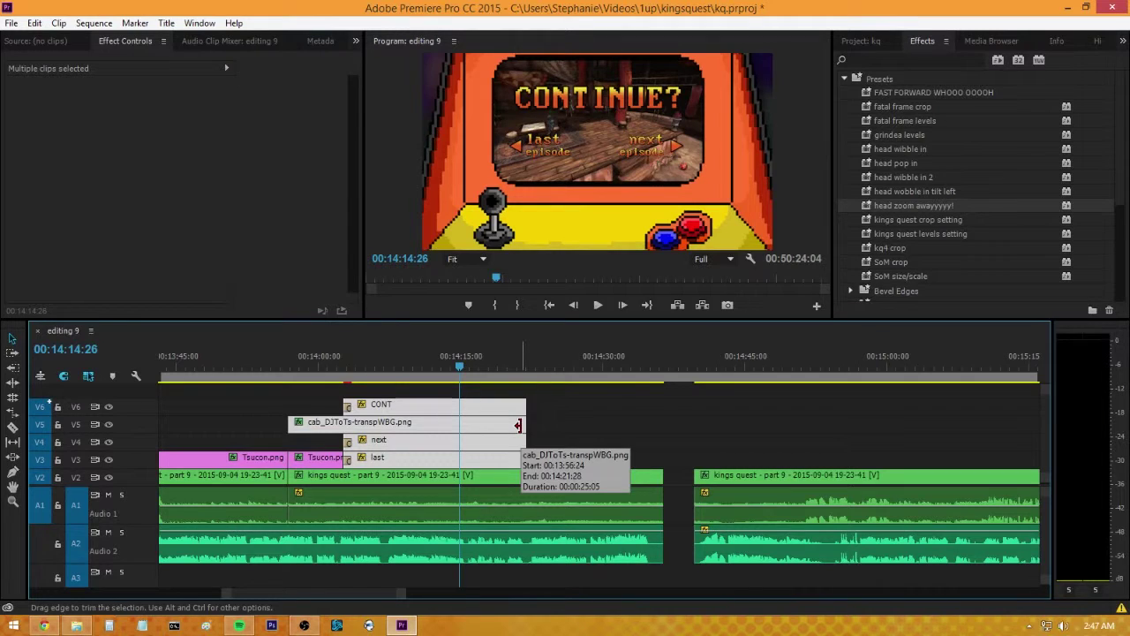
pyautogui.moveTo(518, 425); pyautogui.dragTo(661, 429)
pyautogui.hotkey('ctrl', 'z')
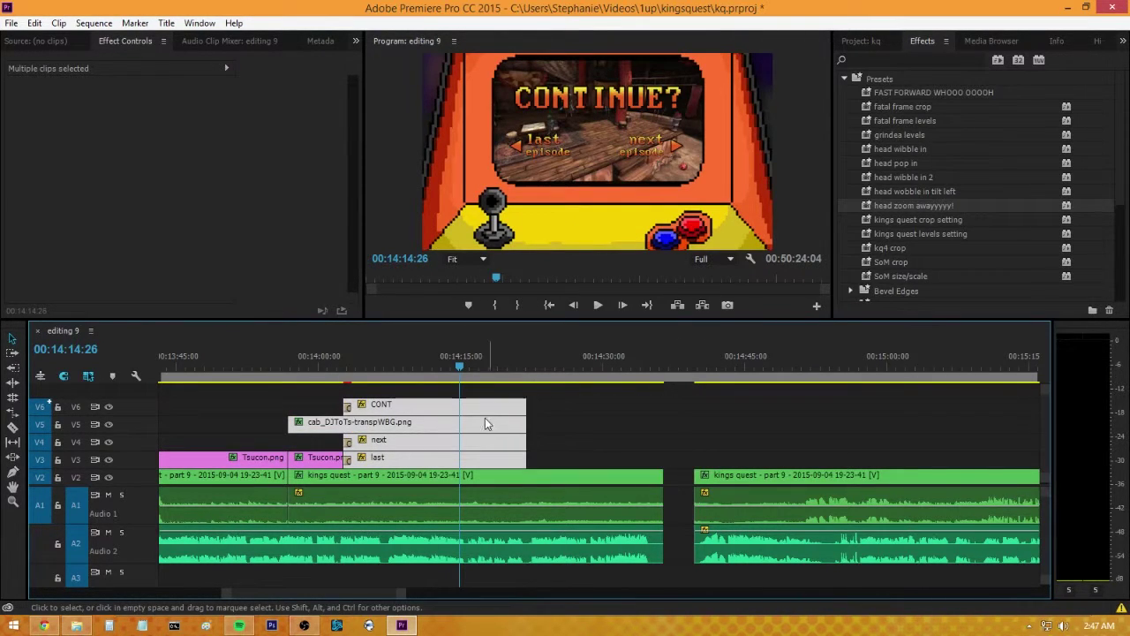
pyautogui.moveTo(628, 425); pyautogui.dragTo(697, 422)
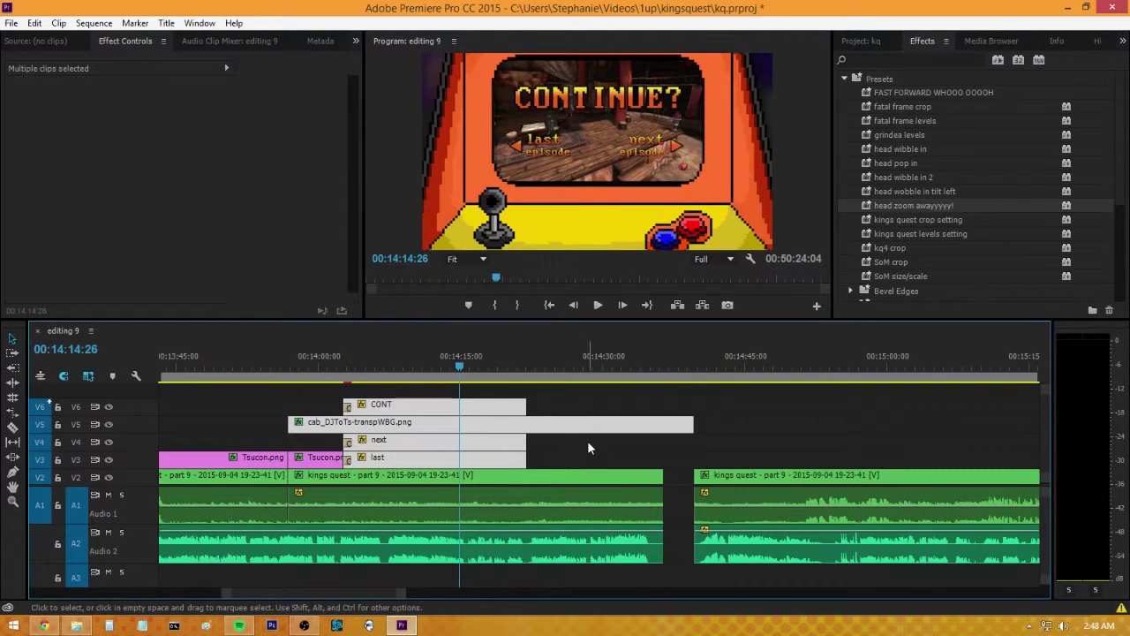
pyautogui.hotkey('ctrl', 'z')
pyautogui.moveTo(526, 440); pyautogui.dragTo(656, 440)
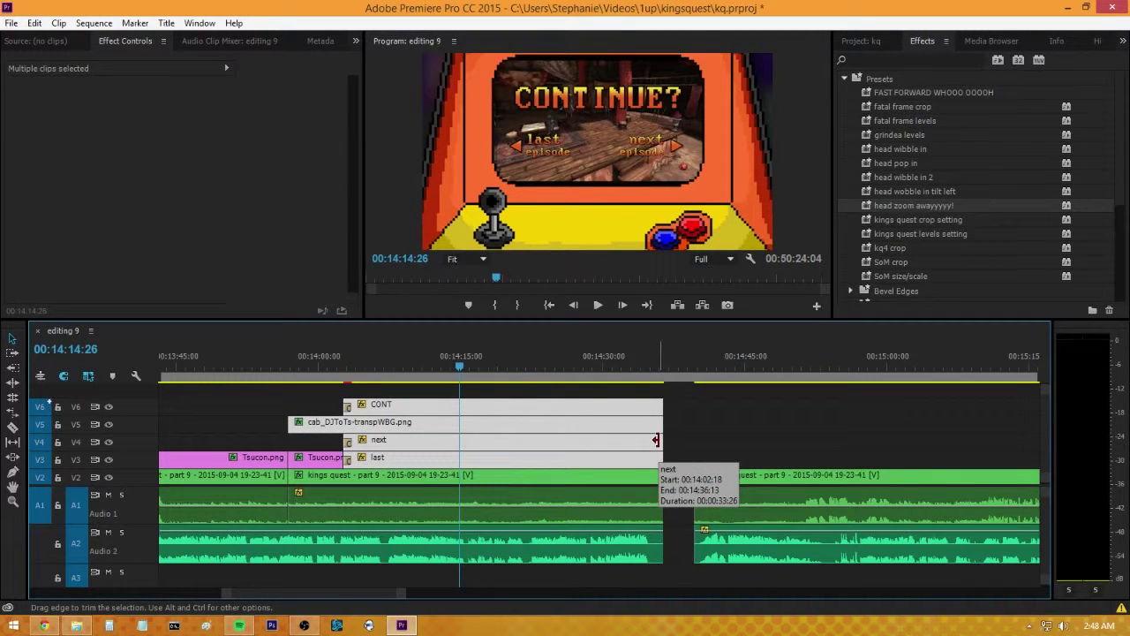
# - Move all the remaining clips after the gap about two minutes later in the timeline
pyautogui.moveTo(401, 596); pyautogui.dragTo(606, 596)
pyautogui.scroll(2, 625, 477)
pyautogui.moveTo(651, 416); pyautogui.dragTo(810, 578)
pyautogui.moveTo(697, 482); pyautogui.dragTo(874, 482)
pyautogui.moveTo(565, 597); pyautogui.dragTo(717, 598)
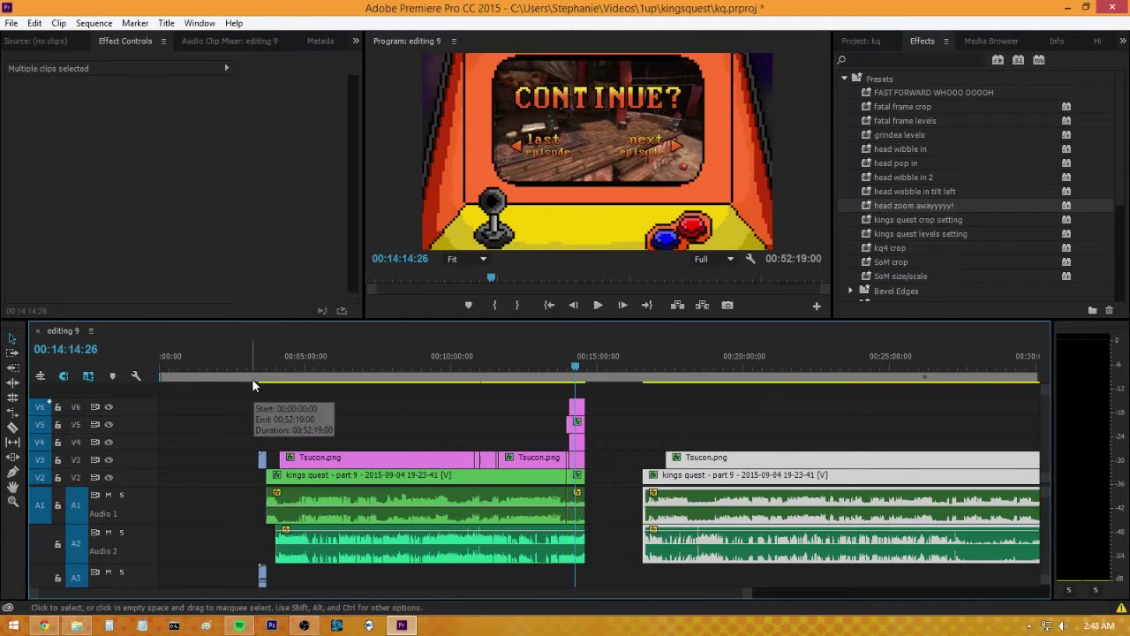
# - Scrub through the completed segment up to the closing cabinet and review the existing sequences in the episodes bin
pyautogui.moveTo(250, 360); pyautogui.dragTo(328, 360)
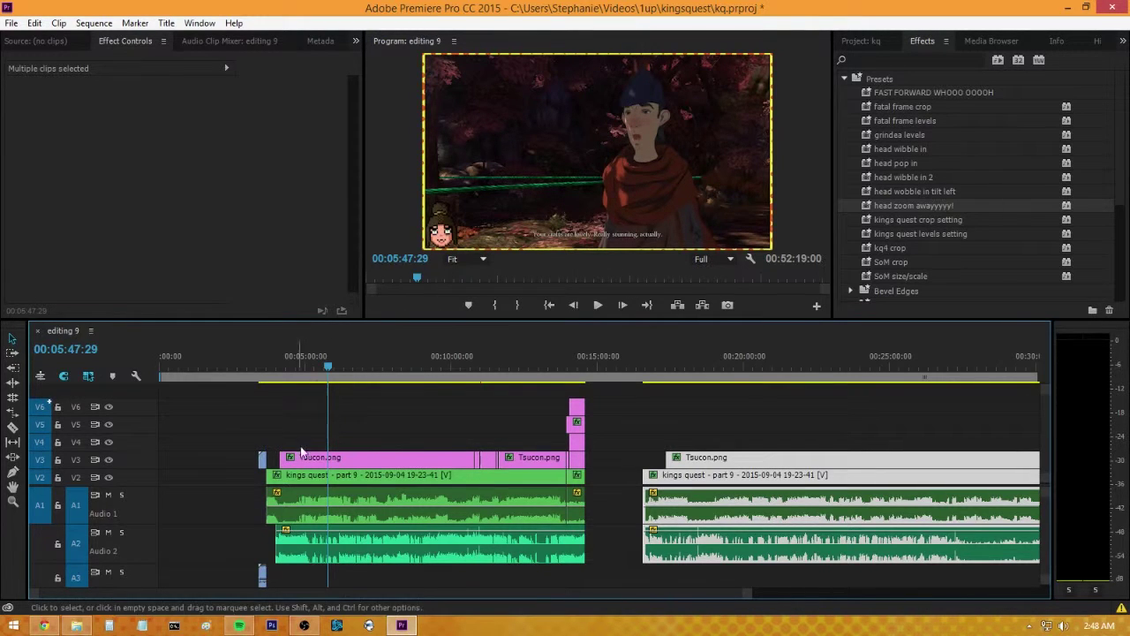
pyautogui.moveTo(469, 358); pyautogui.dragTo(581, 358)
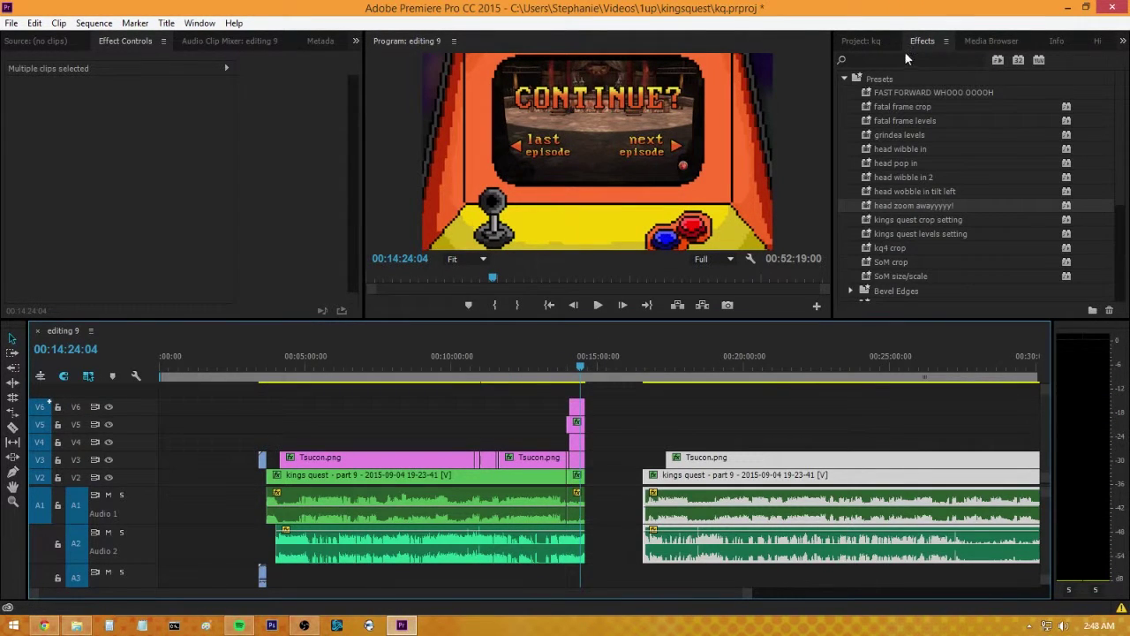
pyautogui.click(867, 41)
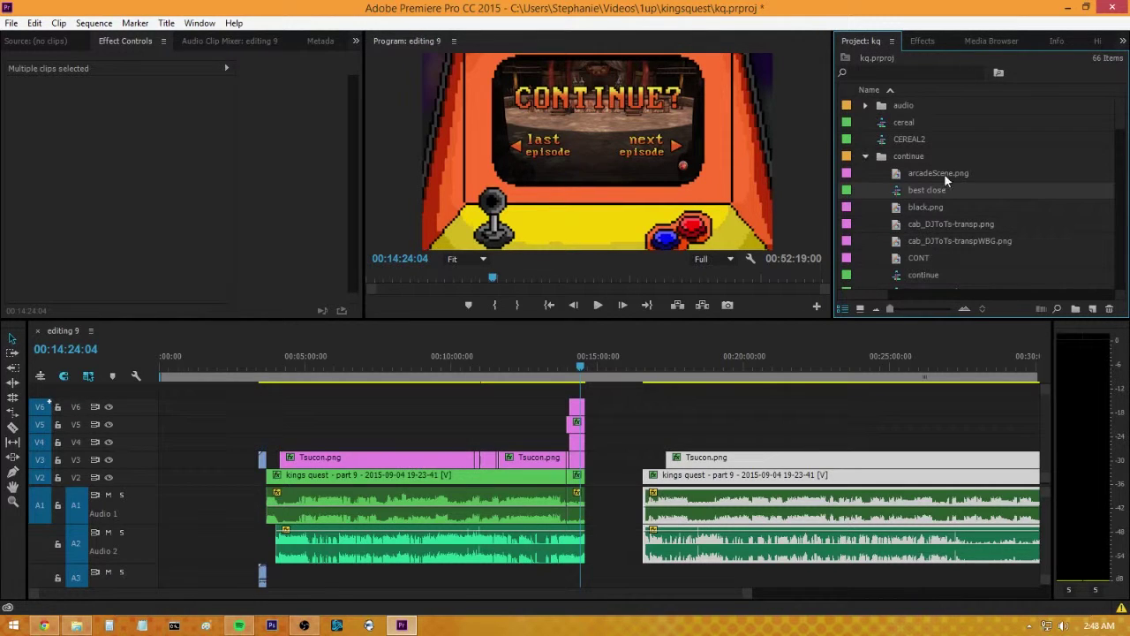
pyautogui.moveTo(1123, 144); pyautogui.dragTo(1125, 180)
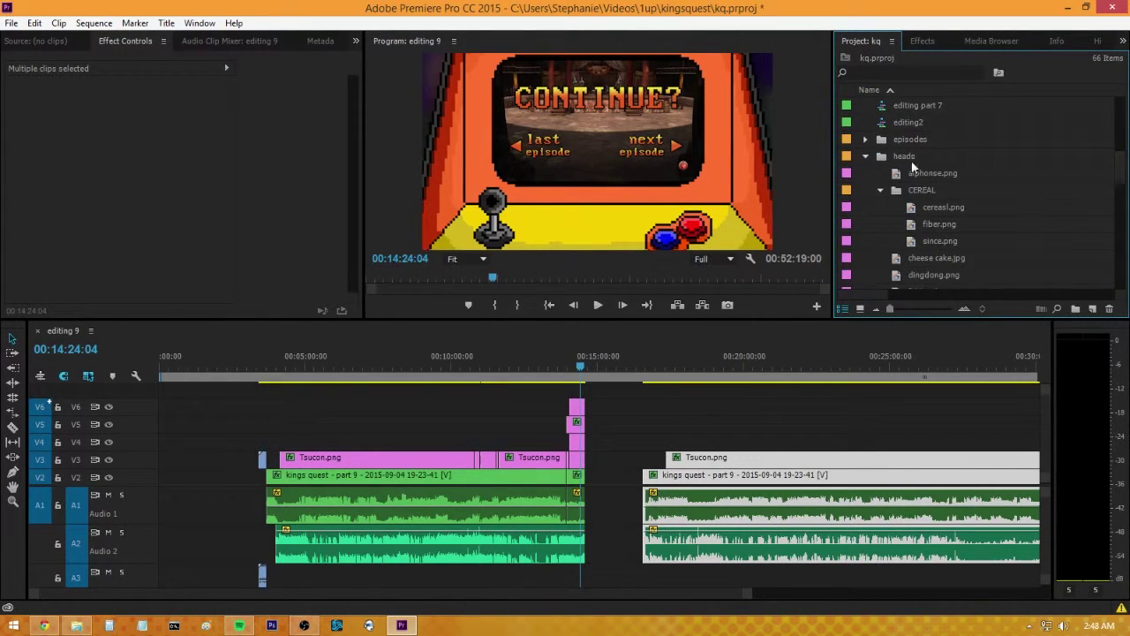
pyautogui.click(864, 140)
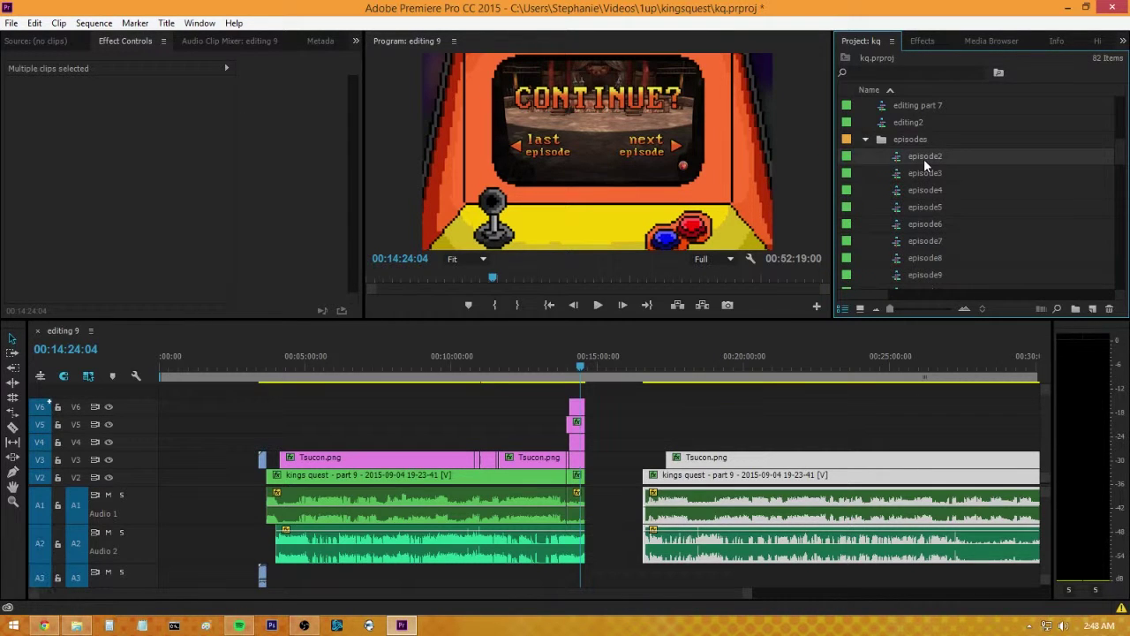
pyautogui.scroll(-3, 924, 159)
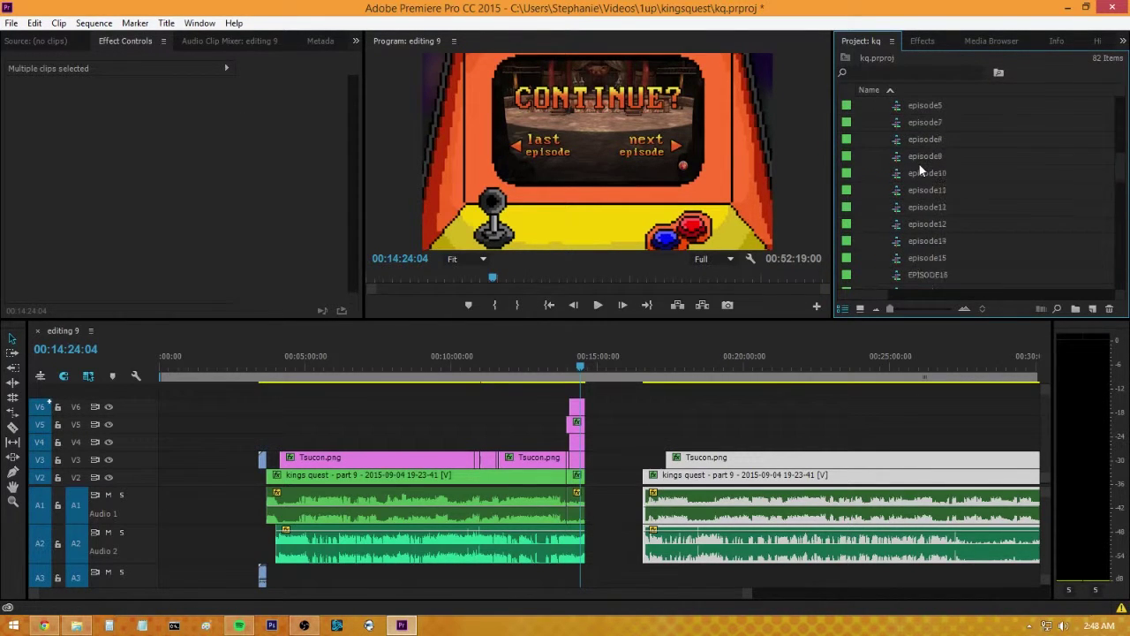
pyautogui.scroll(-3, 920, 164)
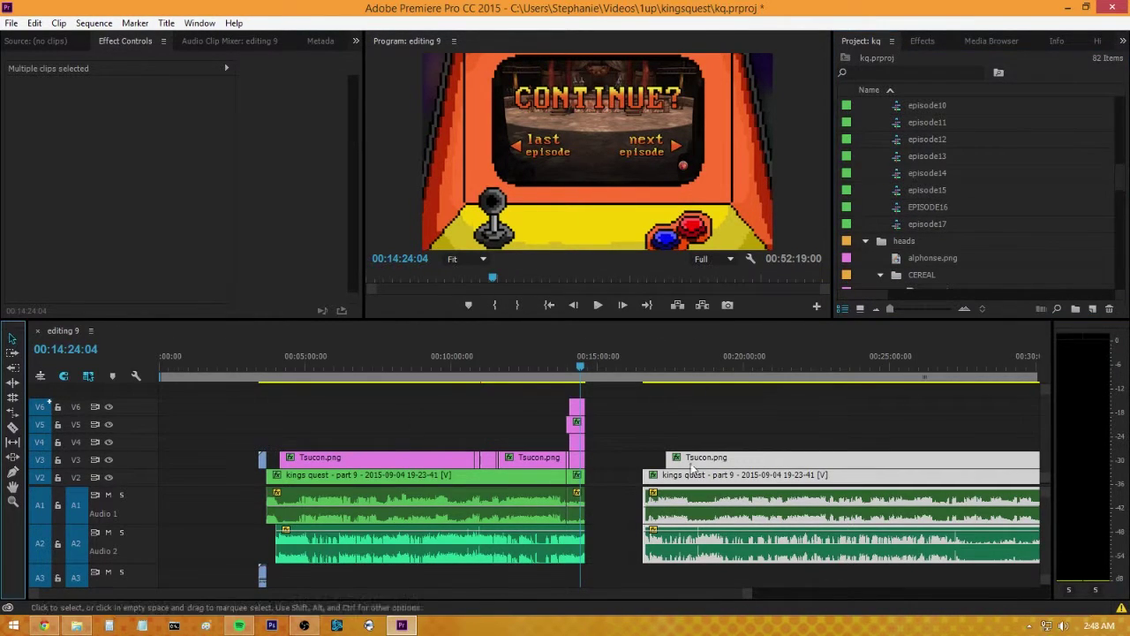
# - Select every clip in the first segment, from the intro through the closing cabinet, and make a subsequence from them
pyautogui.moveTo(597, 391); pyautogui.dragTo(245, 582)
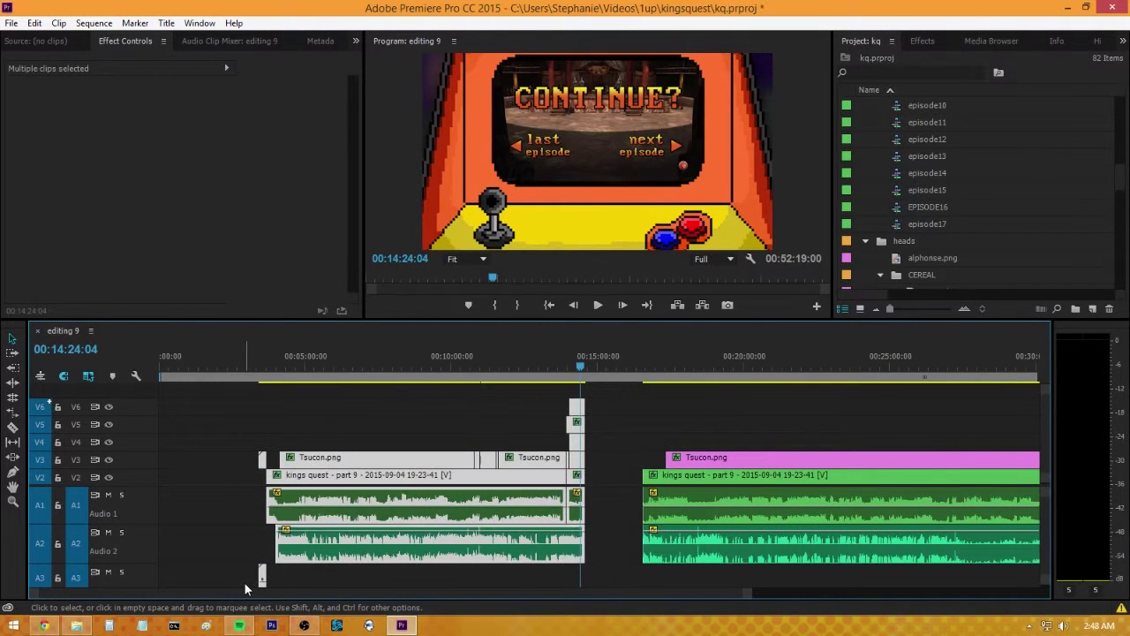
pyautogui.click(634, 406)
pyautogui.moveTo(606, 391); pyautogui.dragTo(249, 589)
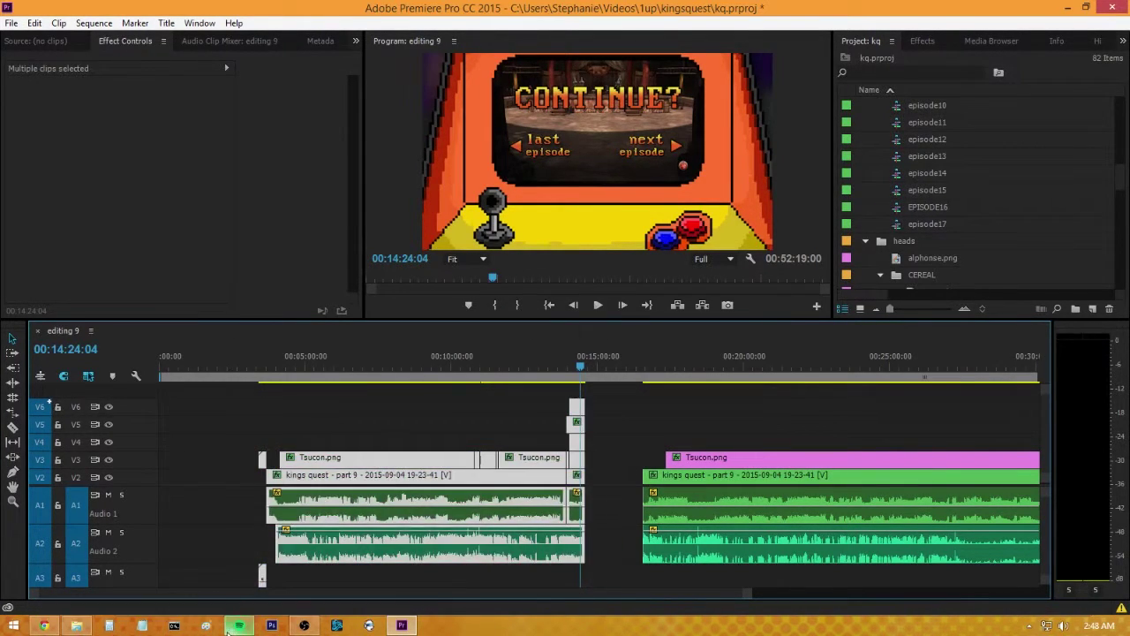
pyautogui.scroll(-3, 568, 396)
pyautogui.scroll(3, 618, 424)
pyautogui.click(597, 399)
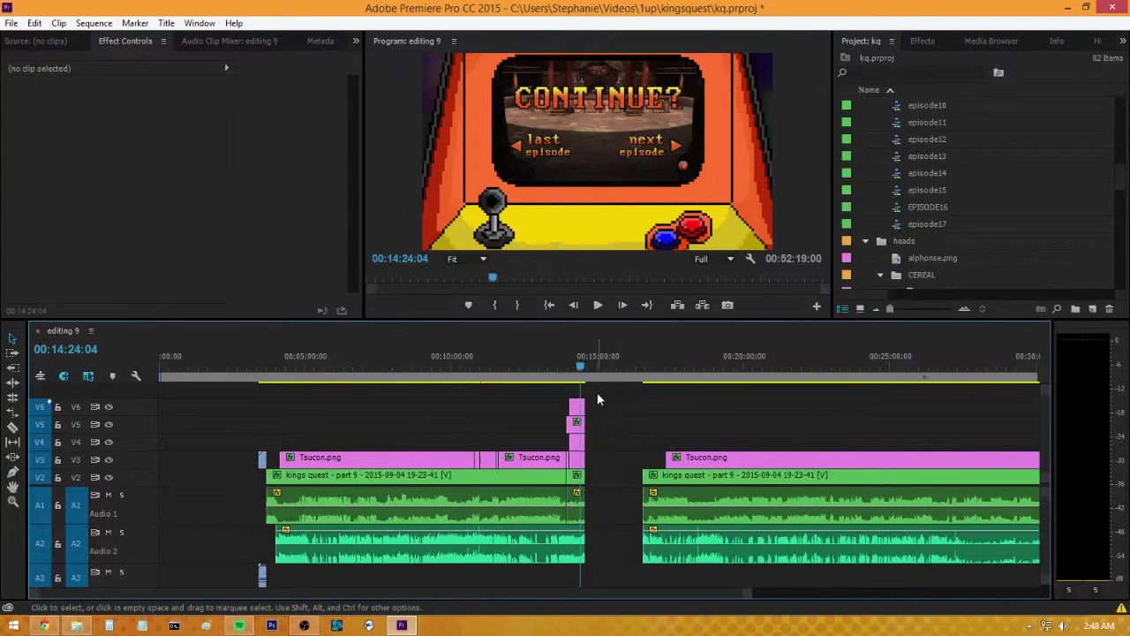
pyautogui.moveTo(606, 391); pyautogui.dragTo(235, 590)
pyautogui.moveTo(585, 393); pyautogui.dragTo(221, 590)
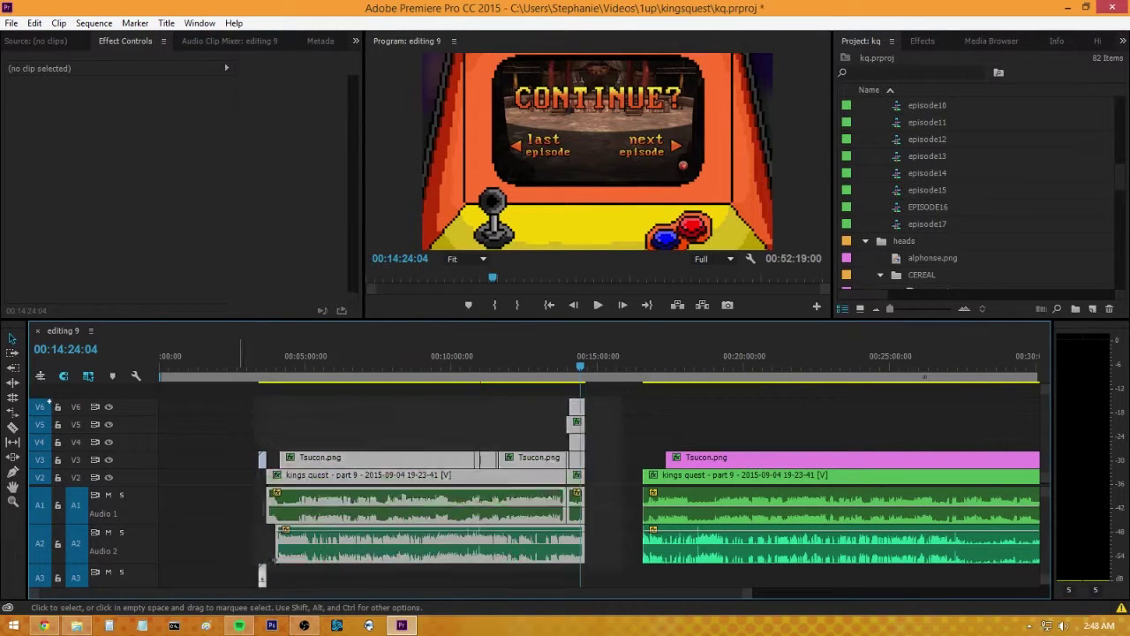
pyautogui.moveTo(599, 401); pyautogui.dragTo(233, 581)
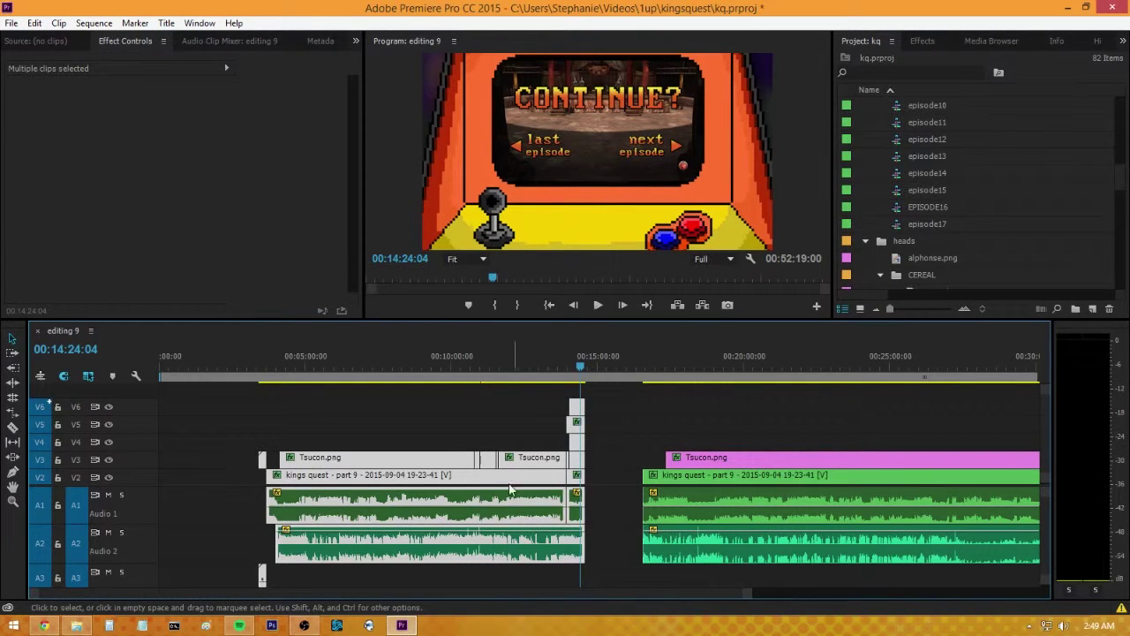
pyautogui.rightClick(409, 501)
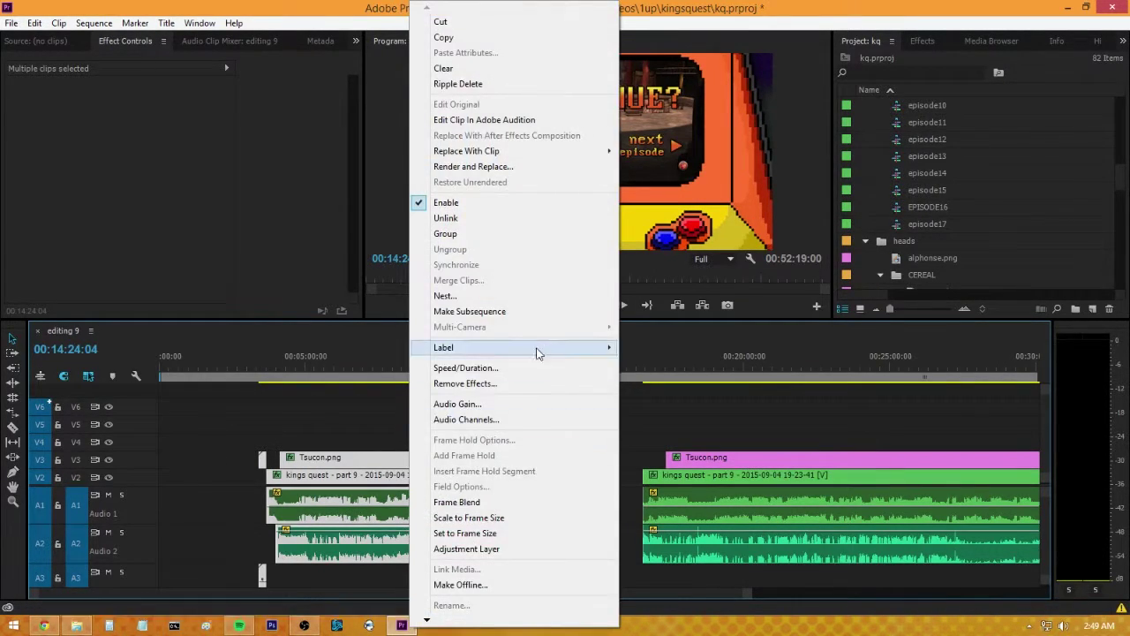
pyautogui.click(556, 314)
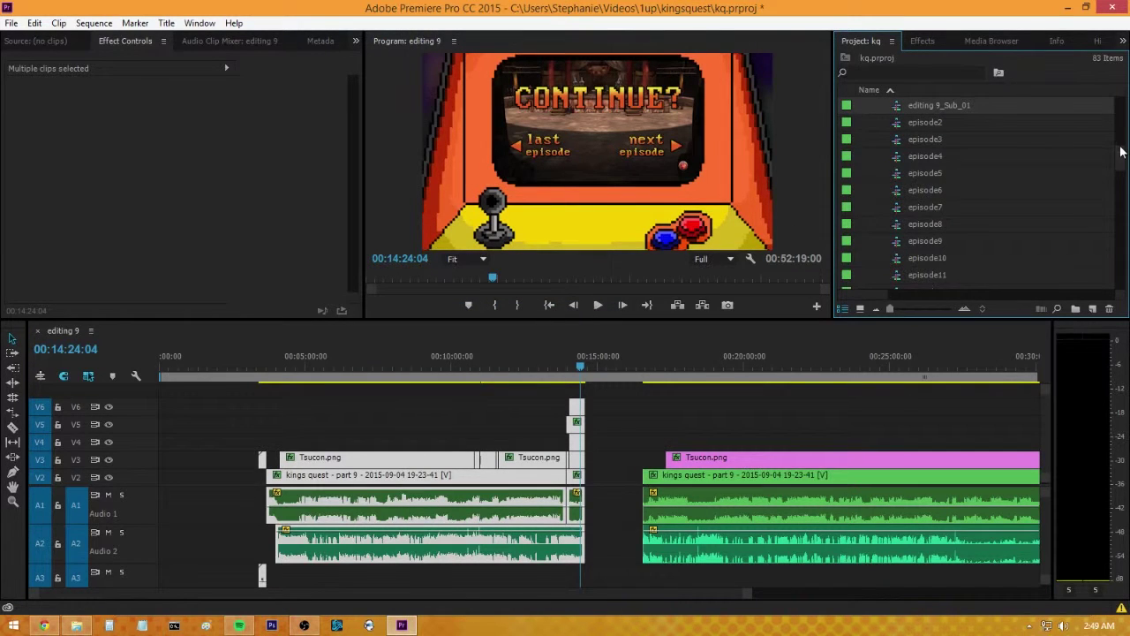
# - Find the new subsequence in the episodes bin, open it and rename it episode18
pyautogui.scroll(3, 923, 202)
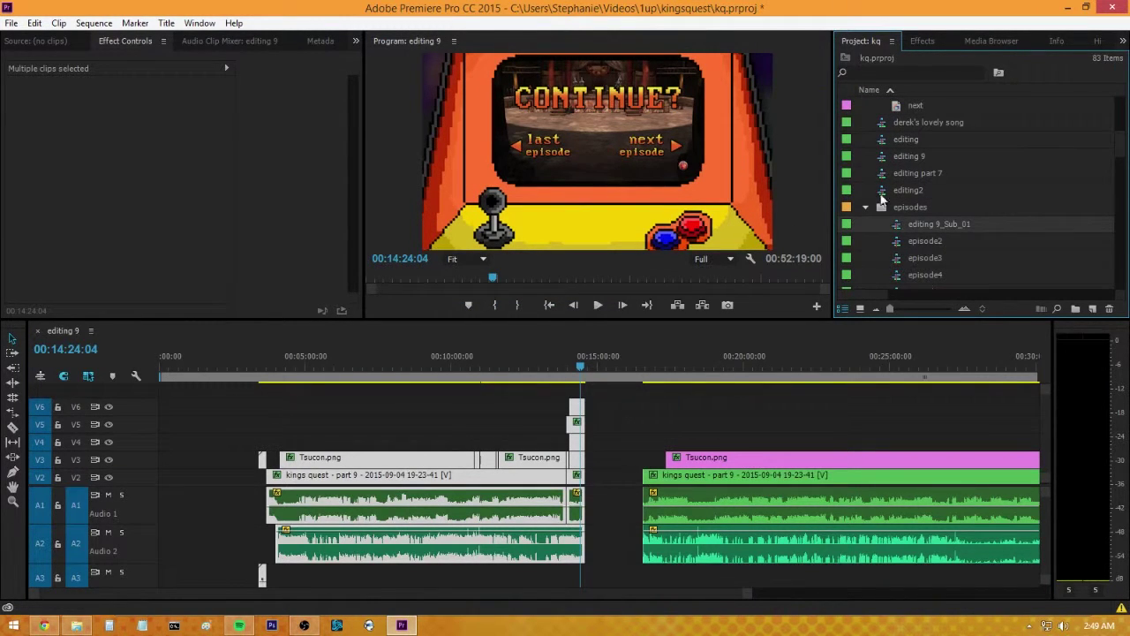
pyautogui.click(902, 141)
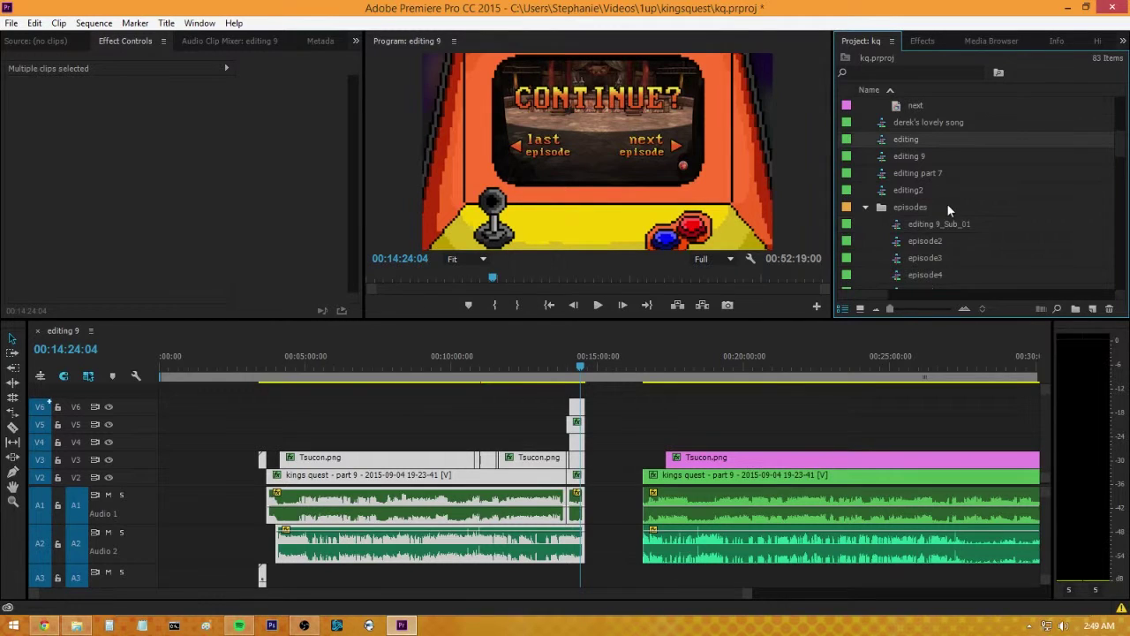
pyautogui.moveTo(1124, 150); pyautogui.dragTo(1125, 108)
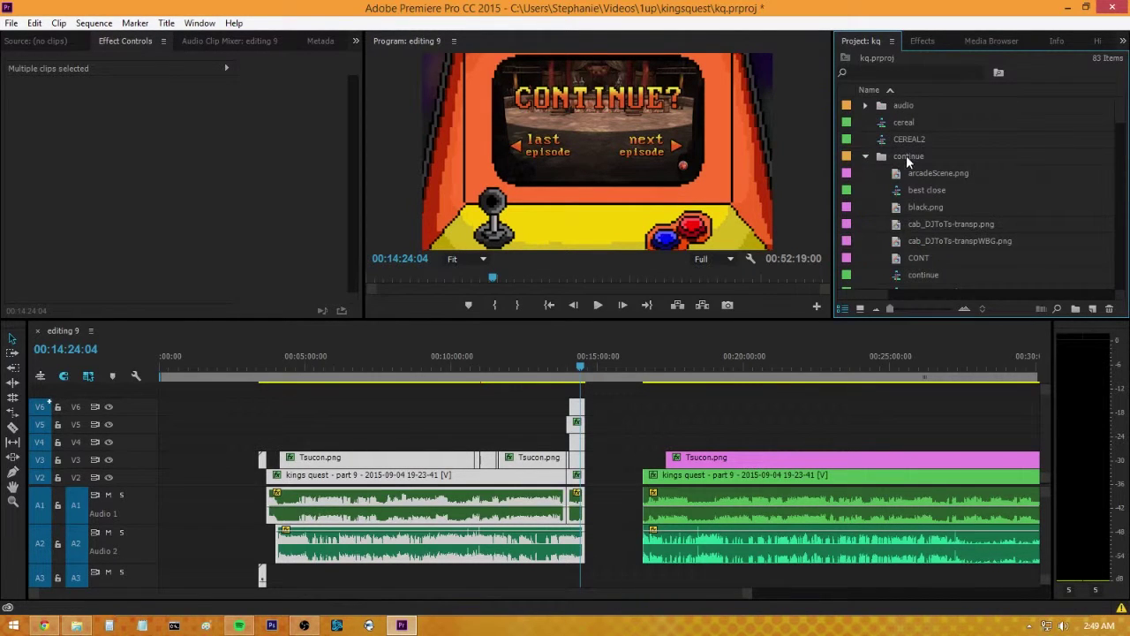
pyautogui.click(904, 105)
pyautogui.scroll(-5, 1117, 118)
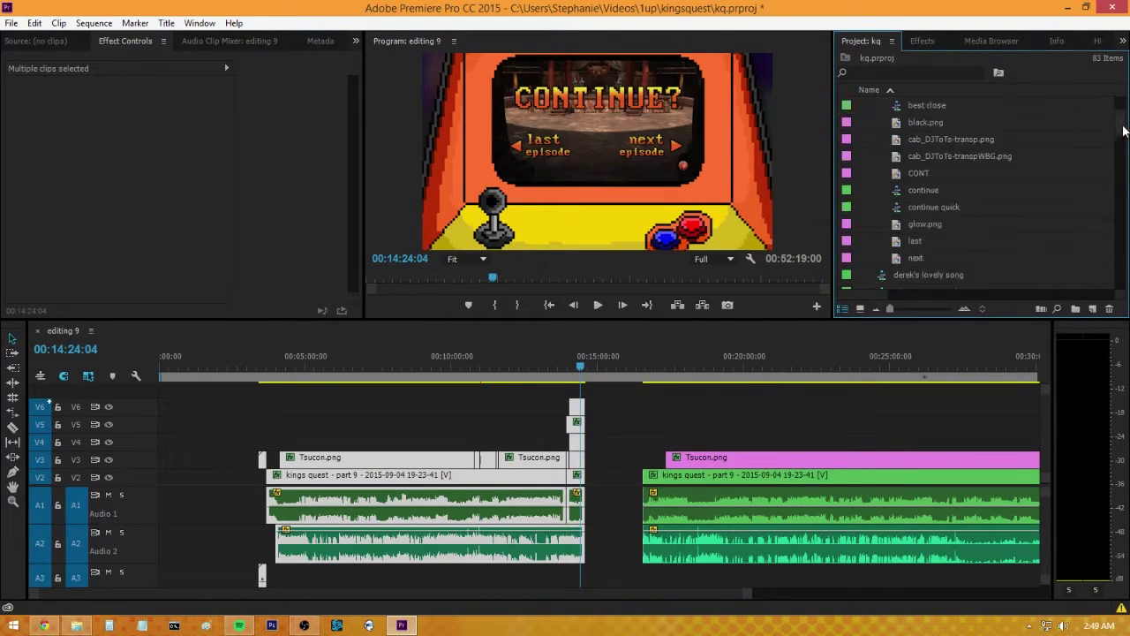
pyautogui.scroll(3, 971, 190)
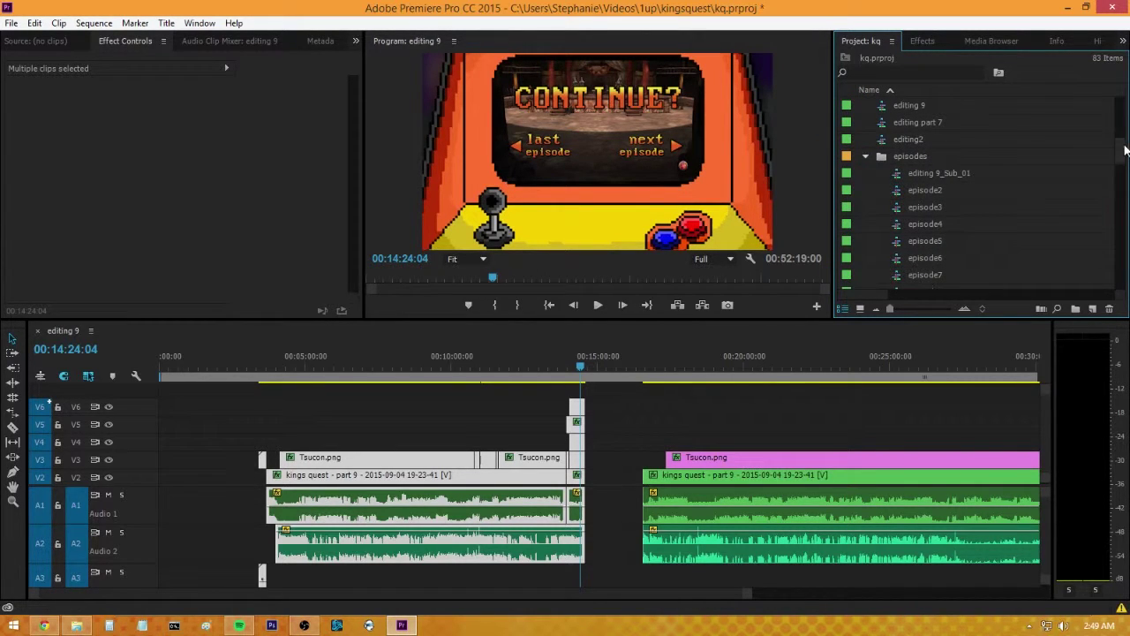
pyautogui.scroll(-3, 1059, 177)
pyautogui.scroll(5, 996, 215)
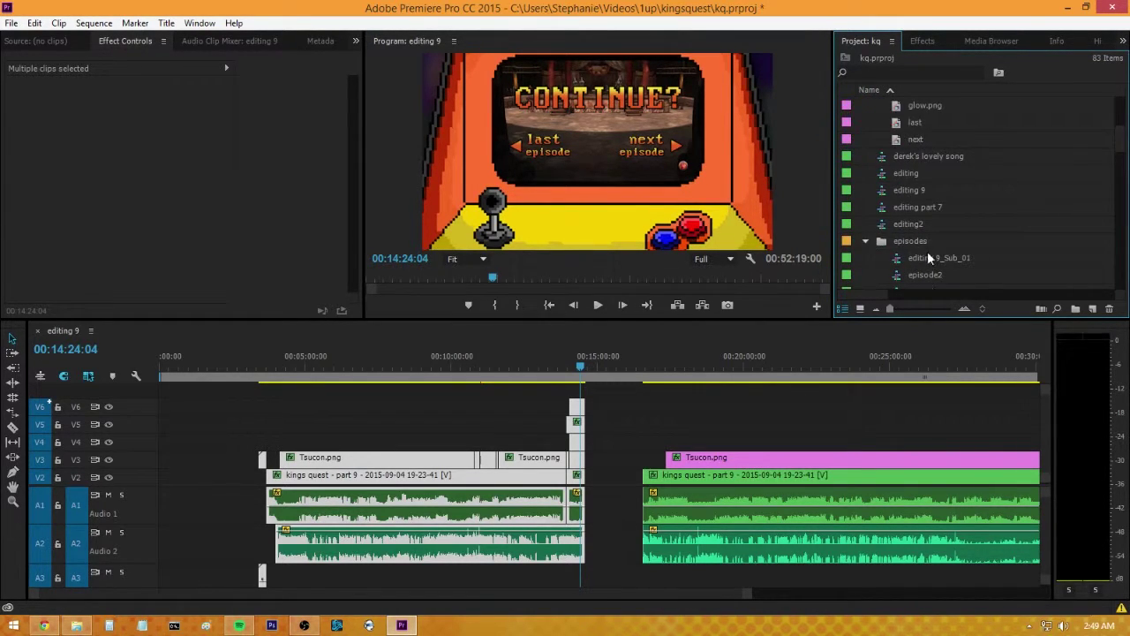
pyautogui.doubleClick(927, 251)
pyautogui.click(935, 254)
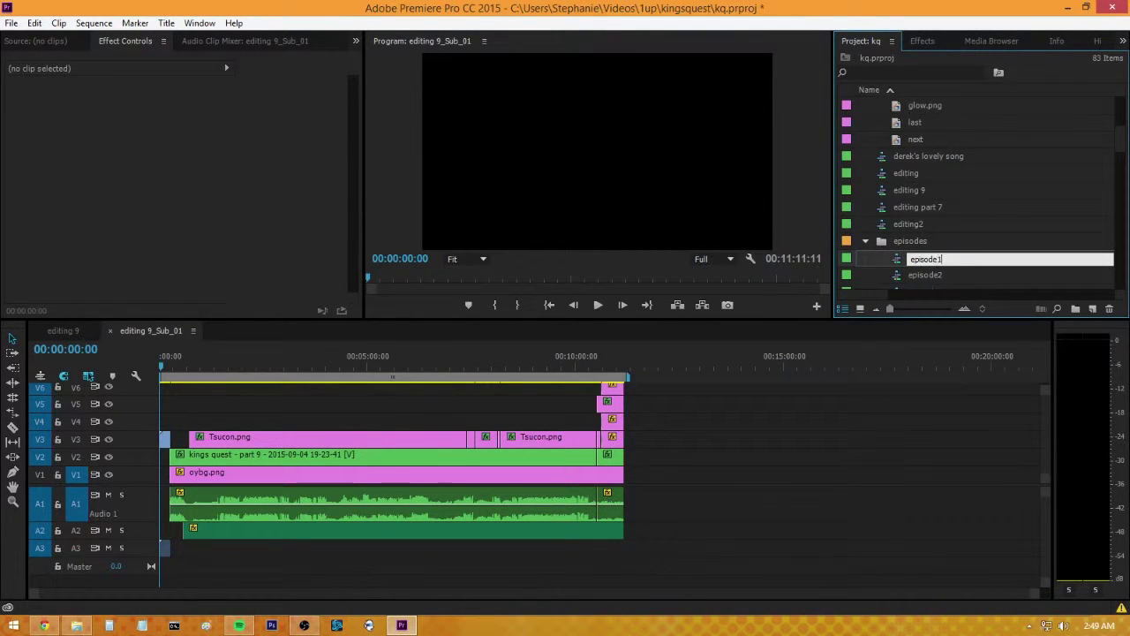
pyautogui.write('episode18')
pyautogui.press('Tab')
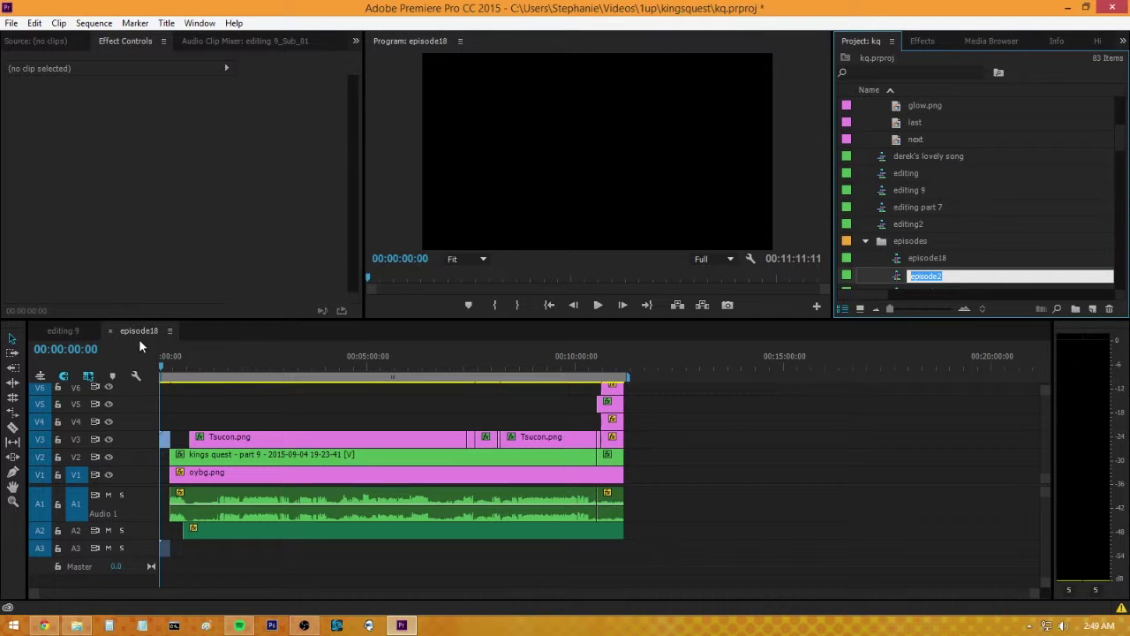
# - Scrub through episode18, close it, and inspect the remaining footage in editing 9 through to its end
pyautogui.moveTo(233, 358); pyautogui.dragTo(619, 357)
pyautogui.click(109, 331)
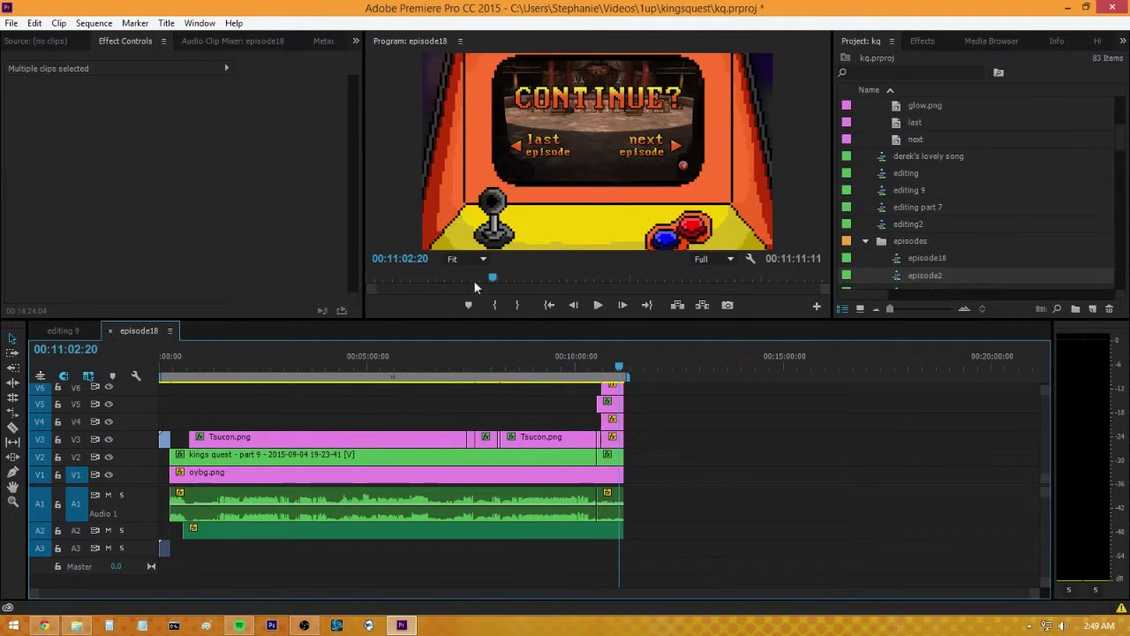
pyautogui.moveTo(479, 591); pyautogui.dragTo(668, 580)
pyautogui.moveTo(228, 363); pyautogui.dragTo(926, 351)
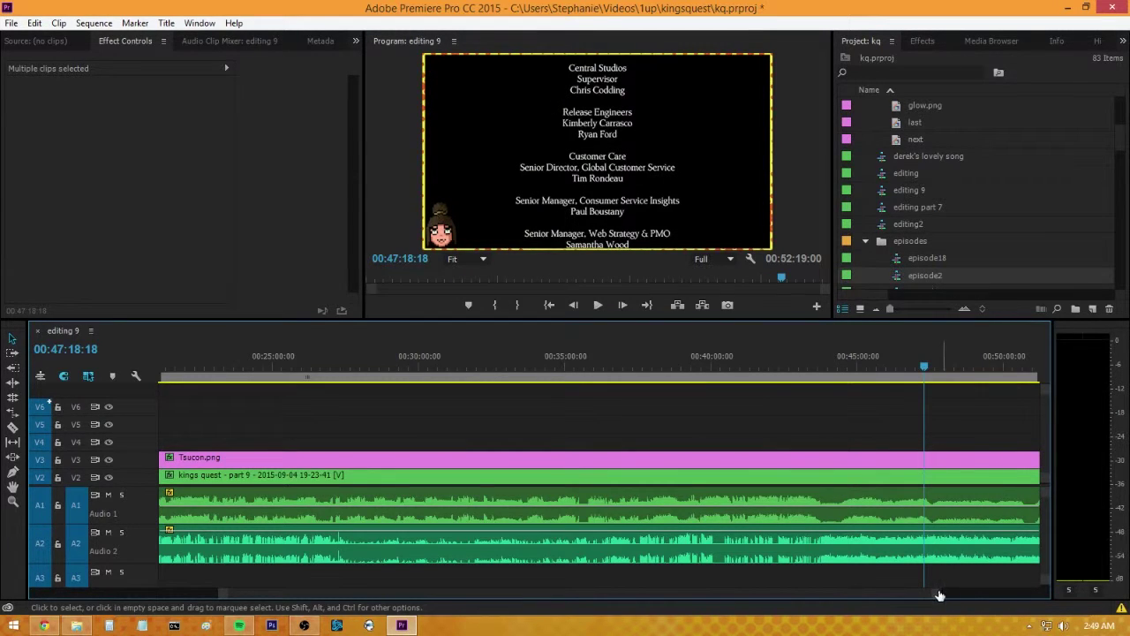
pyautogui.moveTo(939, 595); pyautogui.dragTo(1031, 594)
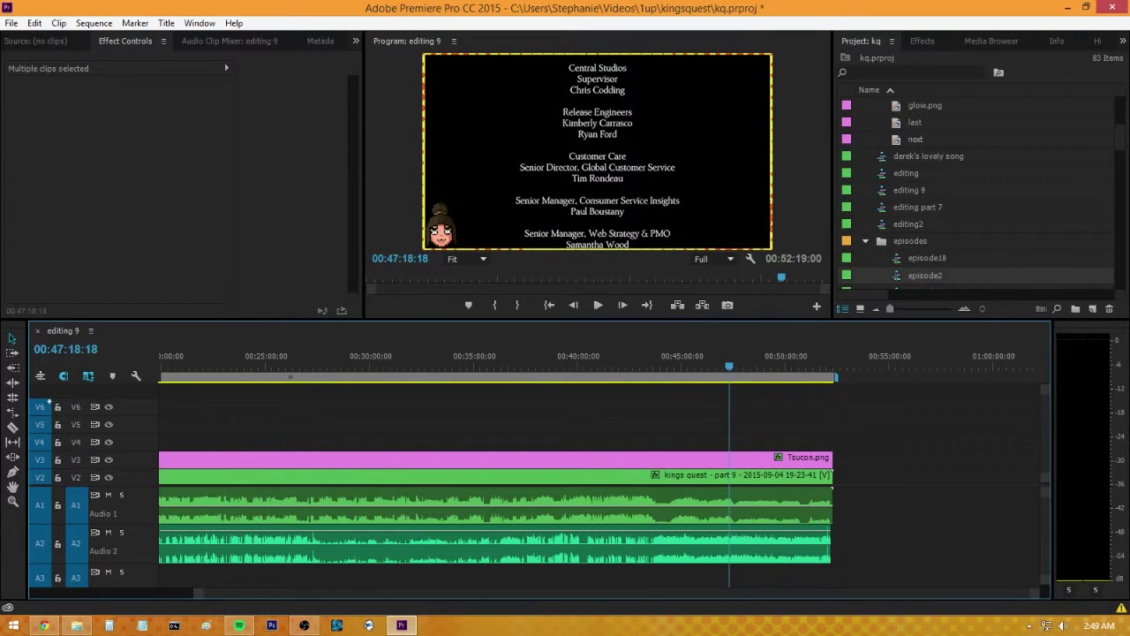
# - Open the editing part 7 sequence, examine how its episode segments are laid out along the timeline, and close it
pyautogui.moveTo(1121, 141)
pyautogui.mouseDown()
pyautogui.moveTo(1126, 106)
pyautogui.moveTo(1119, 143)
pyautogui.mouseUp()
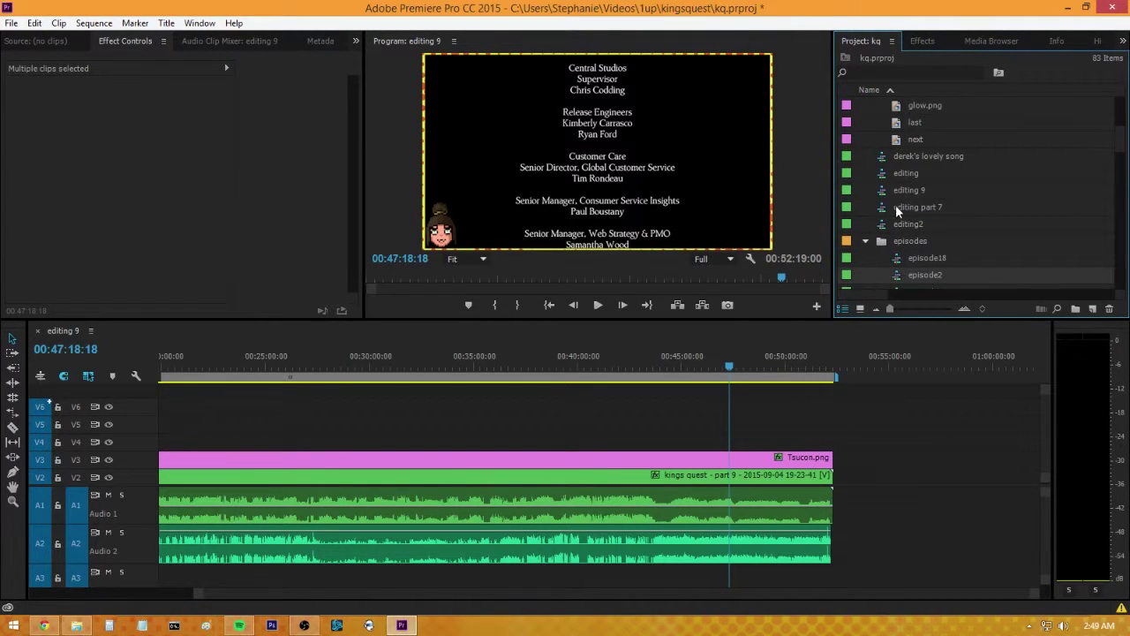
pyautogui.click(891, 205)
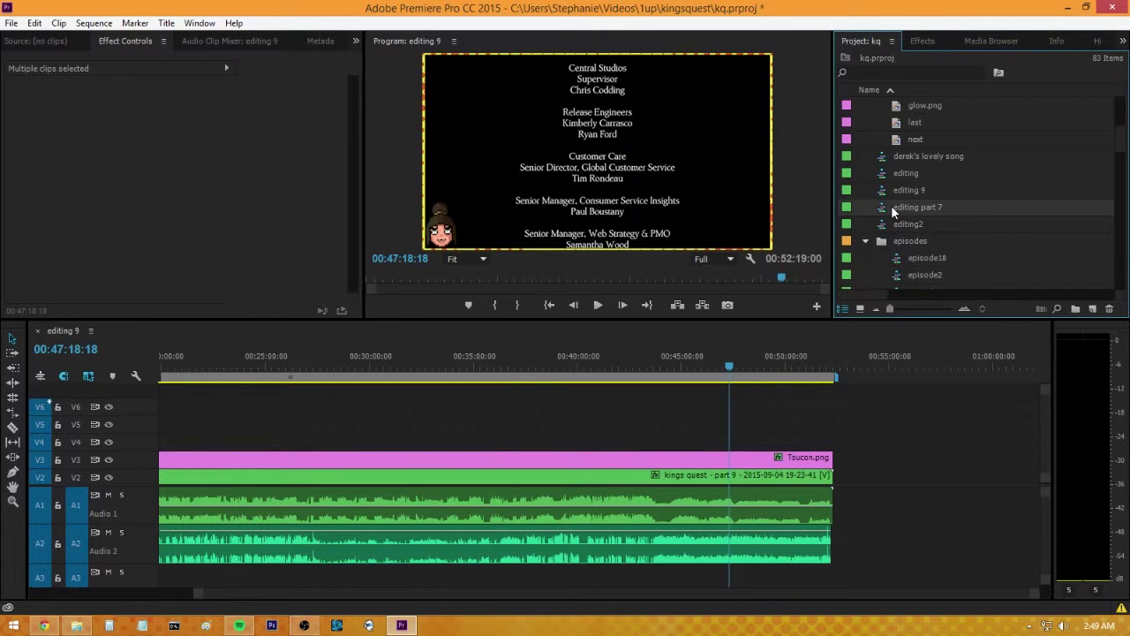
pyautogui.doubleClick(883, 206)
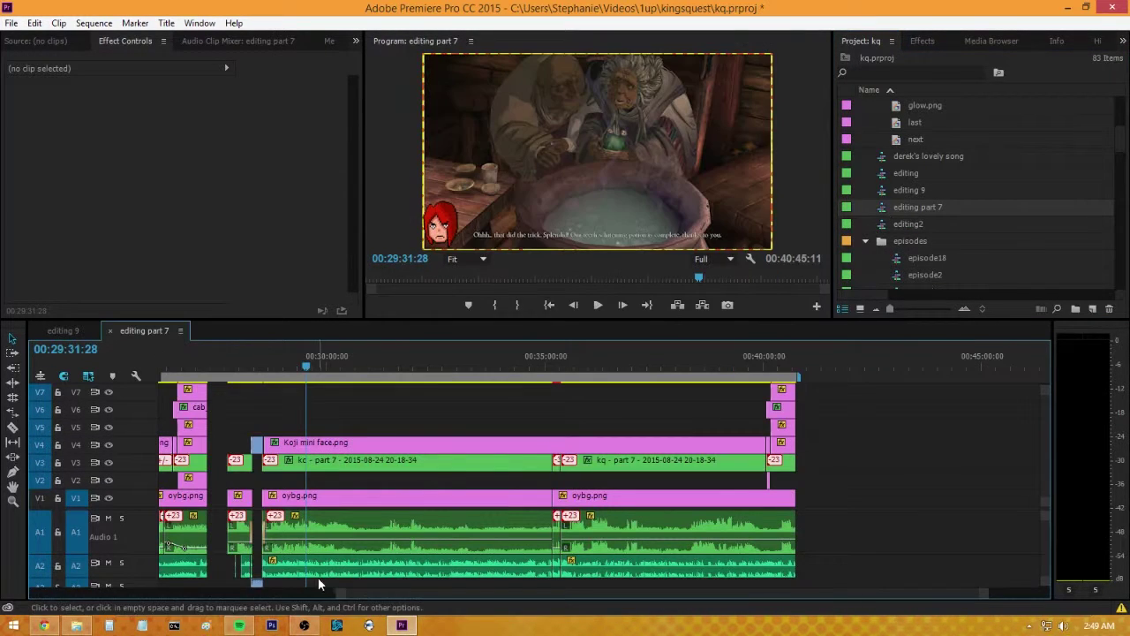
pyautogui.moveTo(374, 596); pyautogui.dragTo(287, 593)
pyautogui.scroll(10, 287, 593)
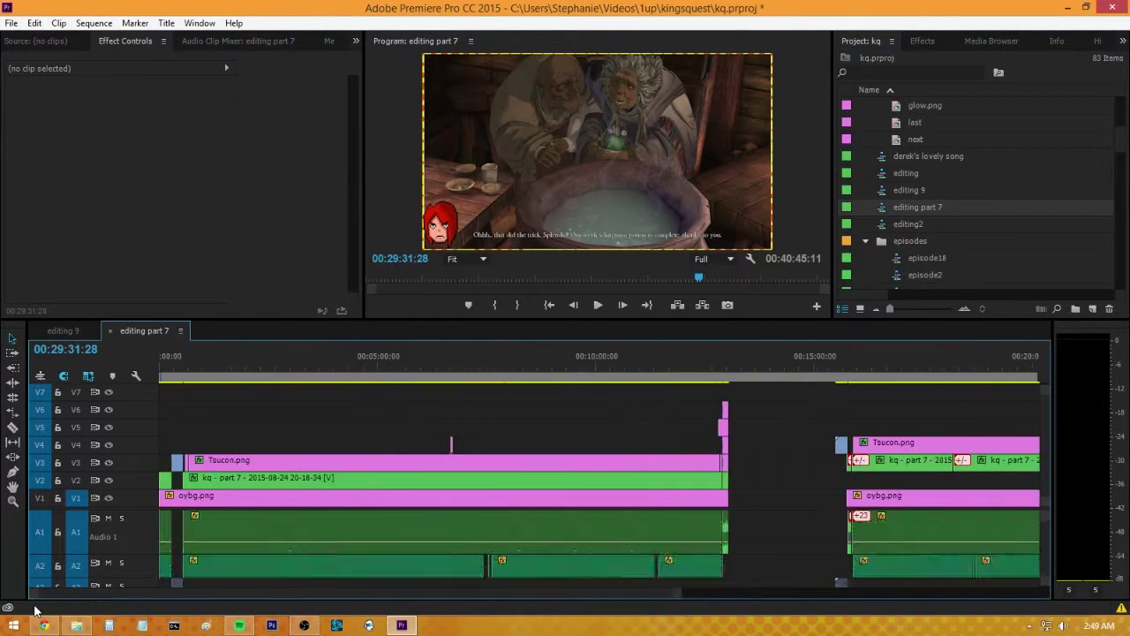
pyautogui.scroll(-10, 511, 591)
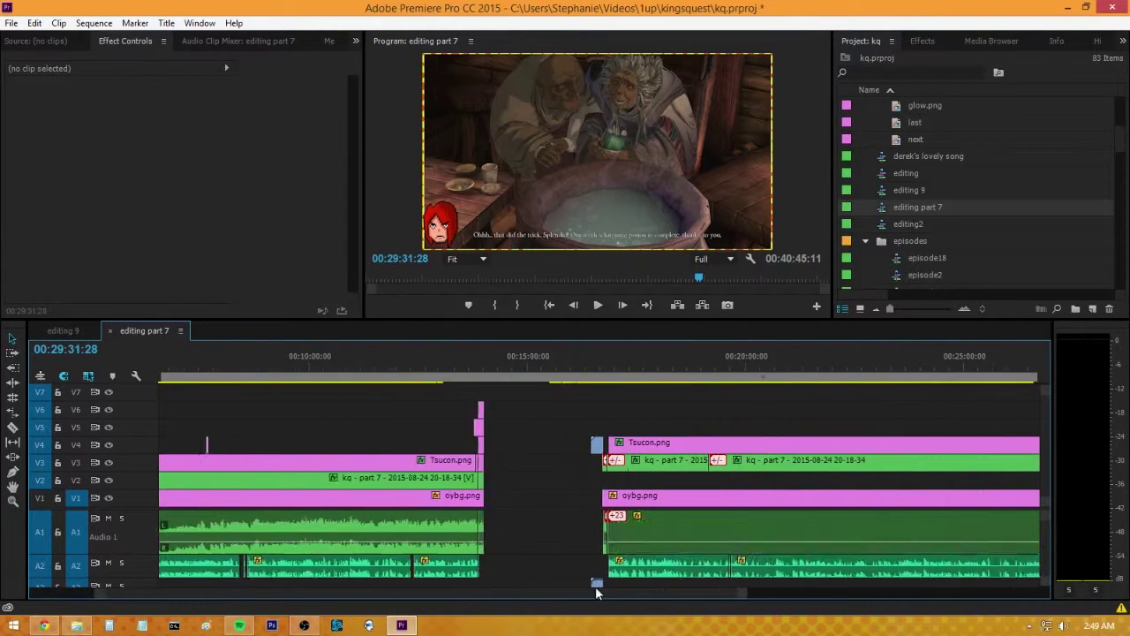
pyautogui.scroll(-5, 712, 590)
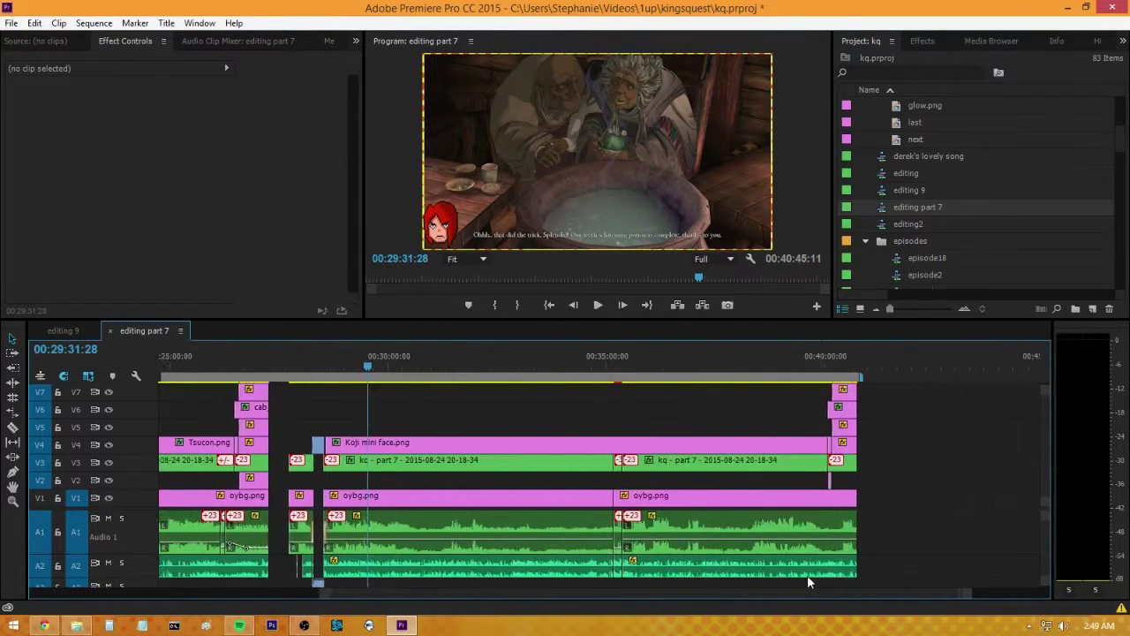
pyautogui.click(111, 332)
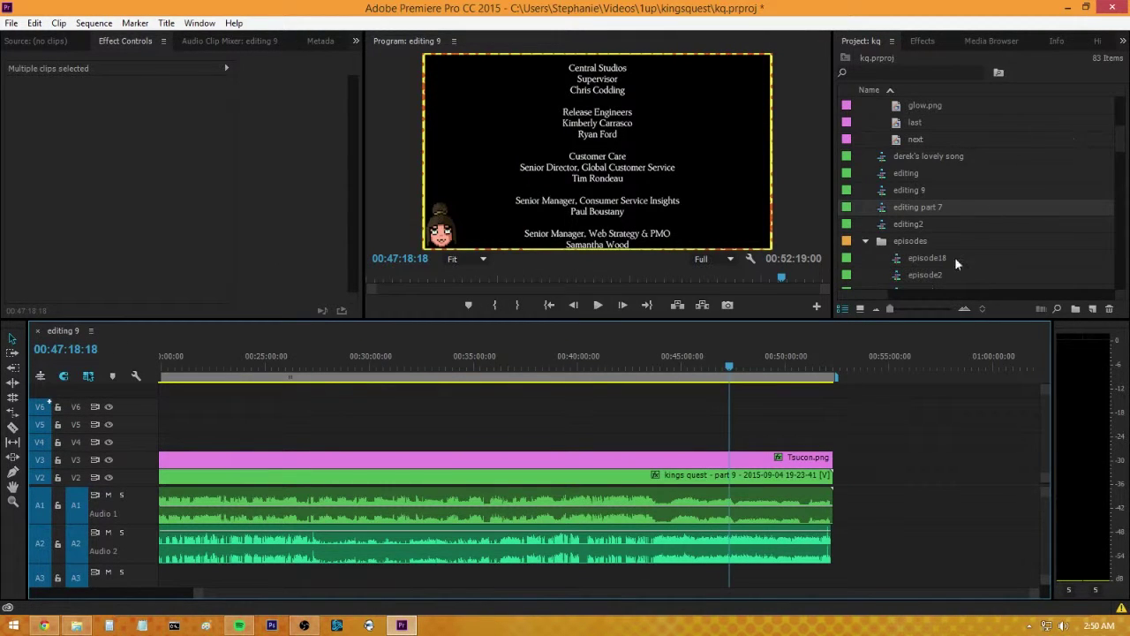
# - Reopen episode18 from the episodes bin and move the playhead to about 00:09:34:03
pyautogui.moveTo(1115, 126); pyautogui.dragTo(1110, 155)
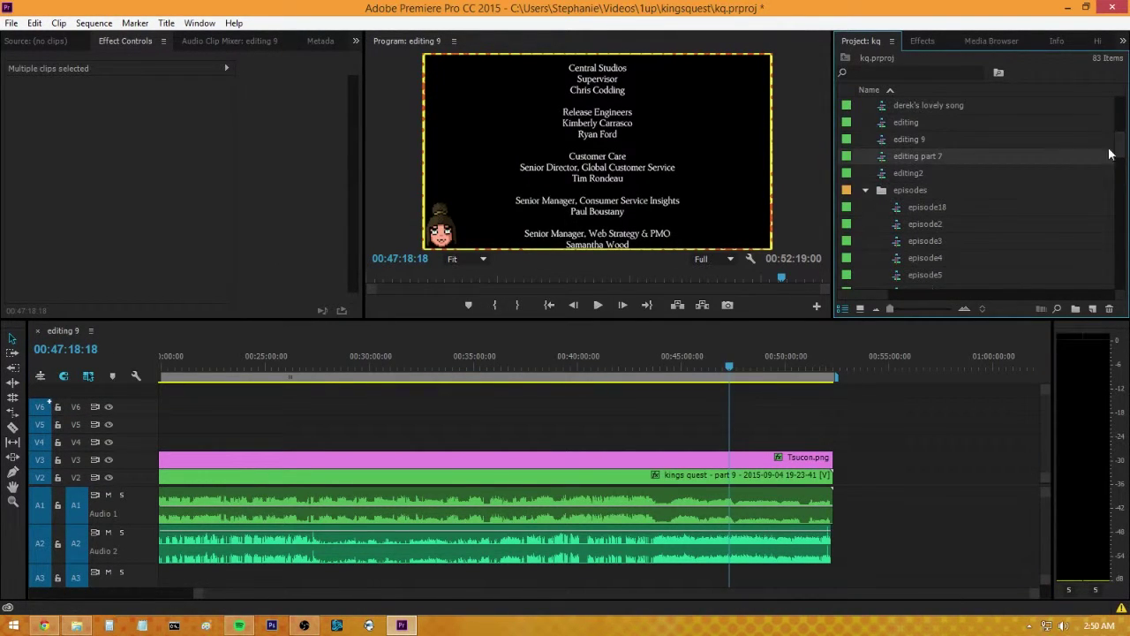
pyautogui.doubleClick(900, 208)
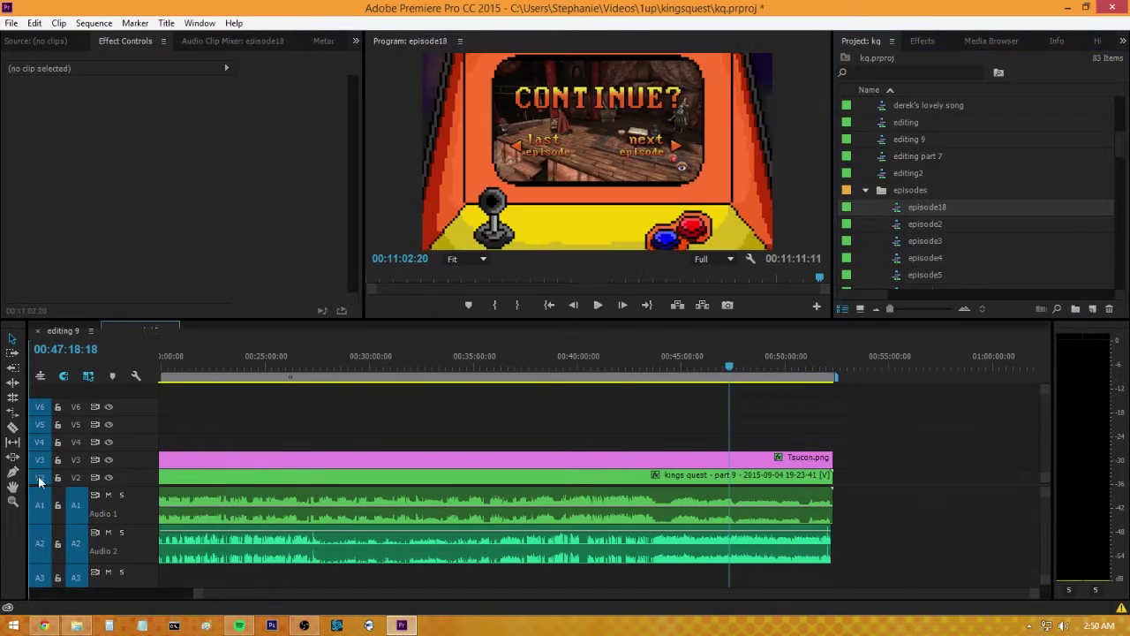
pyautogui.moveTo(331, 360); pyautogui.dragTo(557, 356)
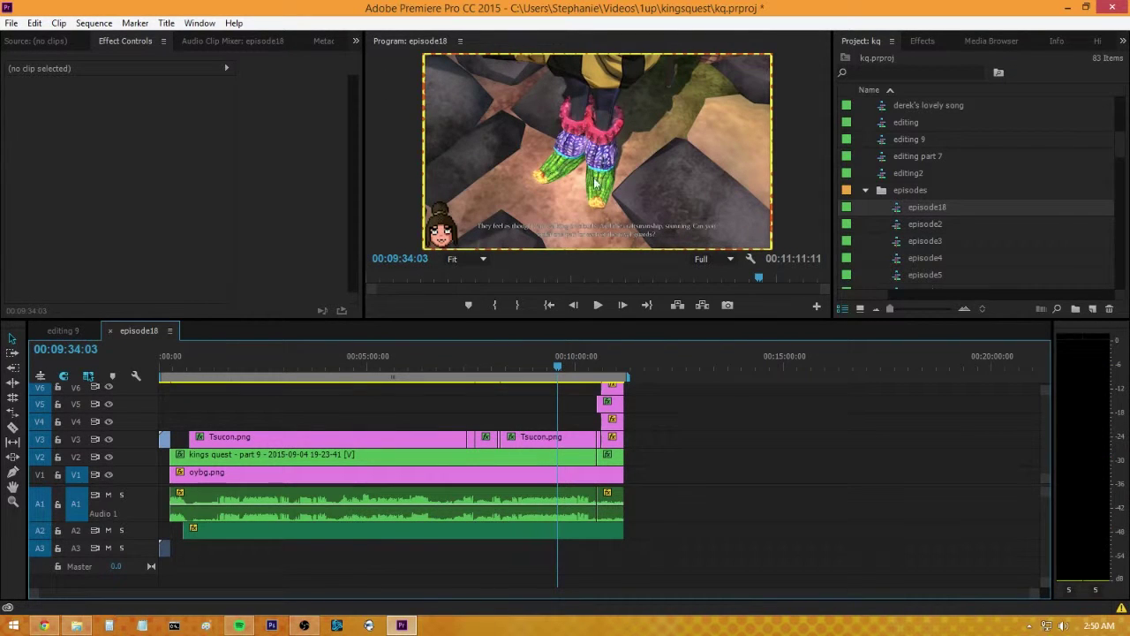
# - Queue episode18 for H.264 media export using the _youtube 1080p + upload preset
pyautogui.click(11, 24)
pyautogui.moveTo(187, 432)
pyautogui.click(342, 422)
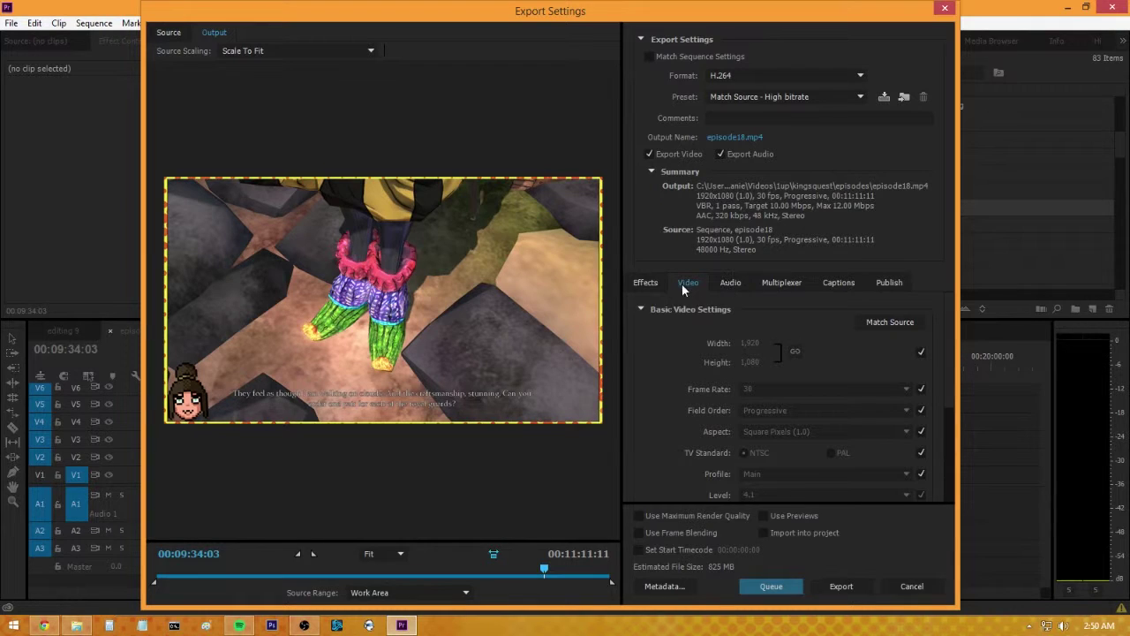
pyautogui.click(889, 282)
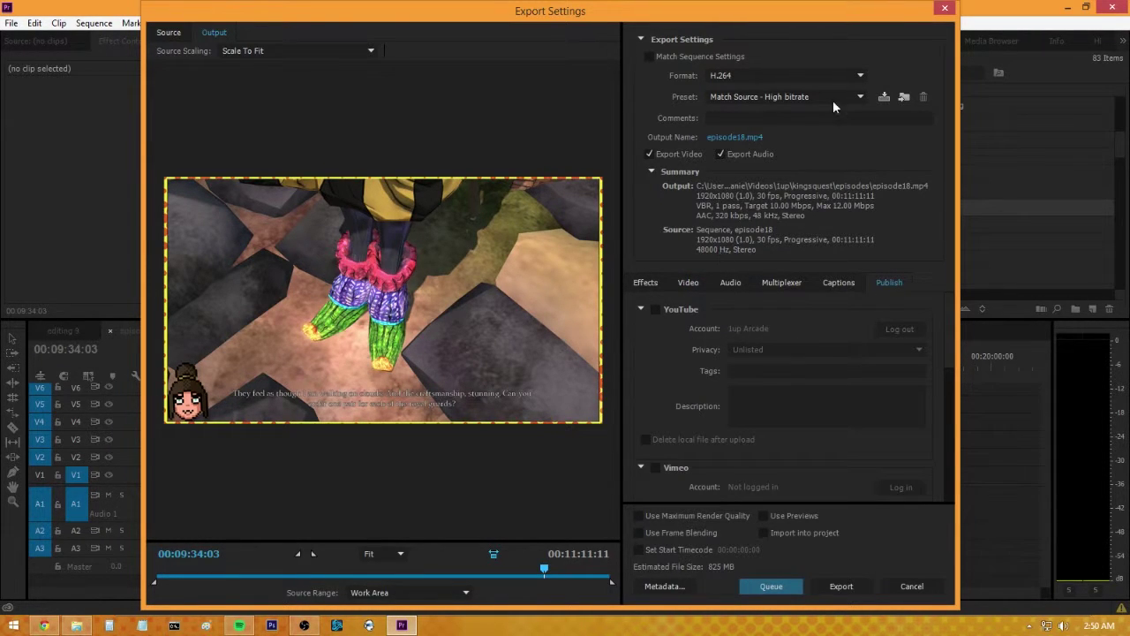
pyautogui.click(729, 97)
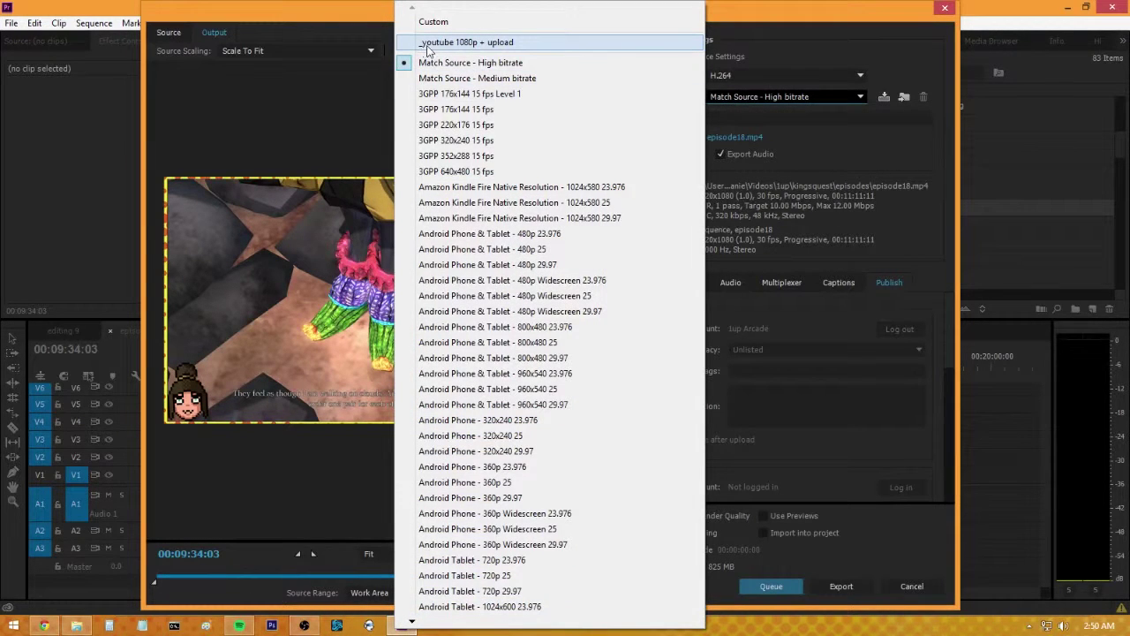
pyautogui.click(479, 46)
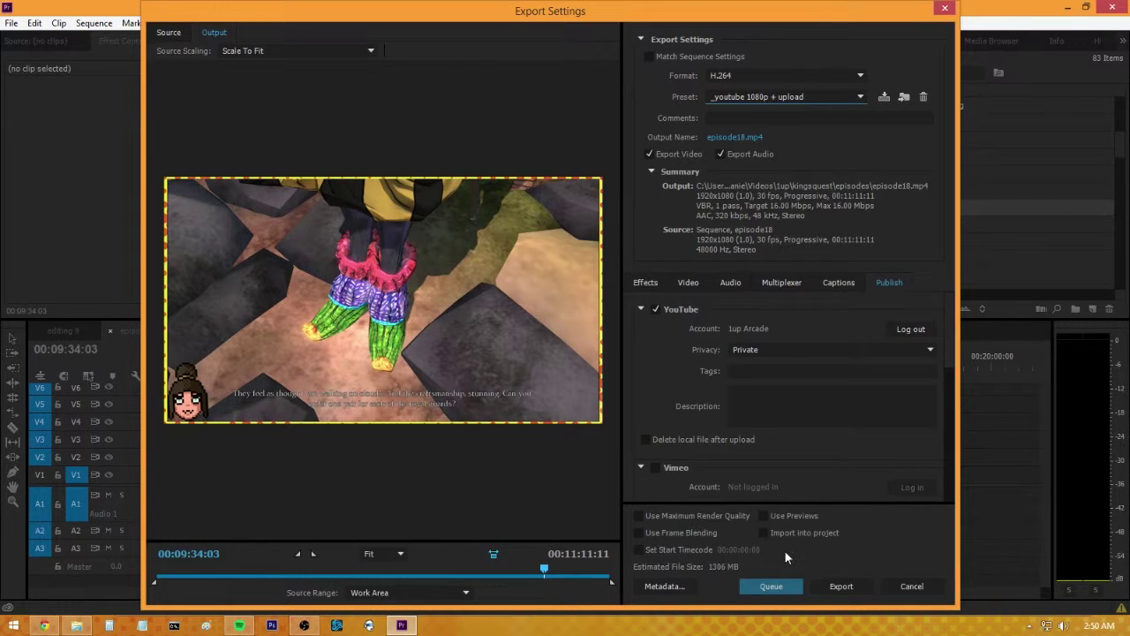
pyautogui.click(769, 585)
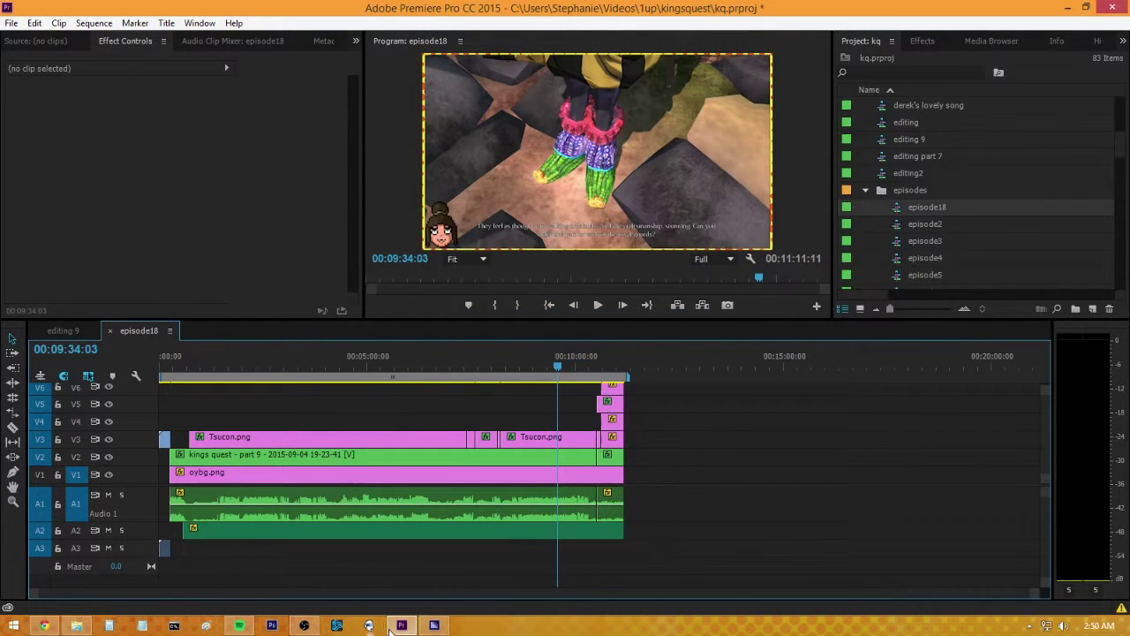
# - Switch to Adobe Media Encoder to check episode18's preset and output file in the queue, and return to Premiere Pro
pyautogui.click(433, 625)
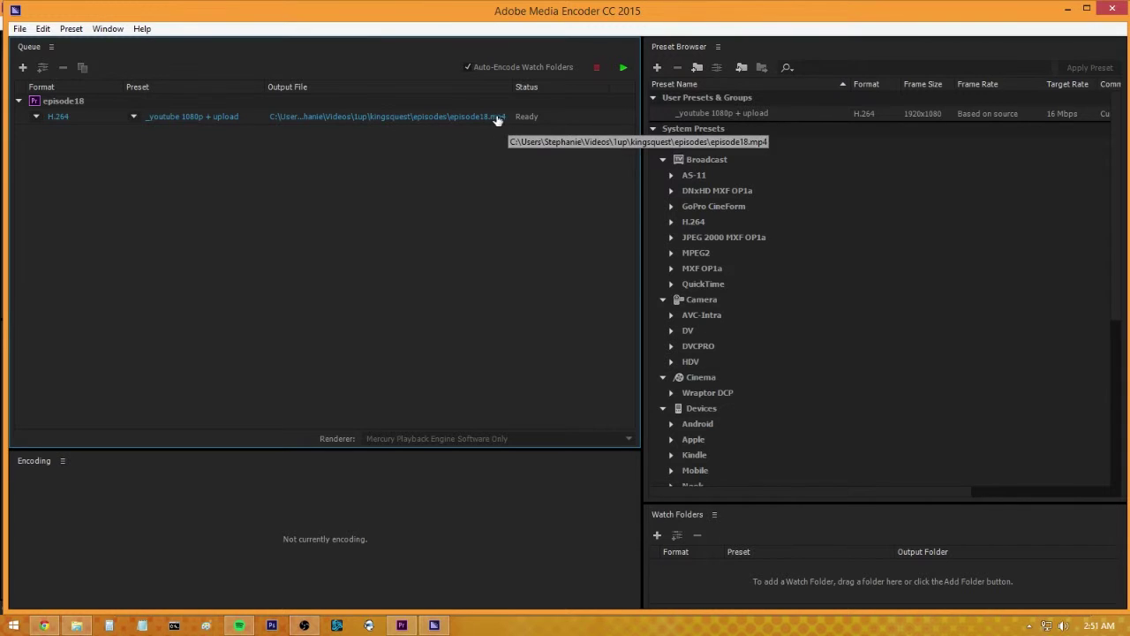
pyautogui.click(413, 627)
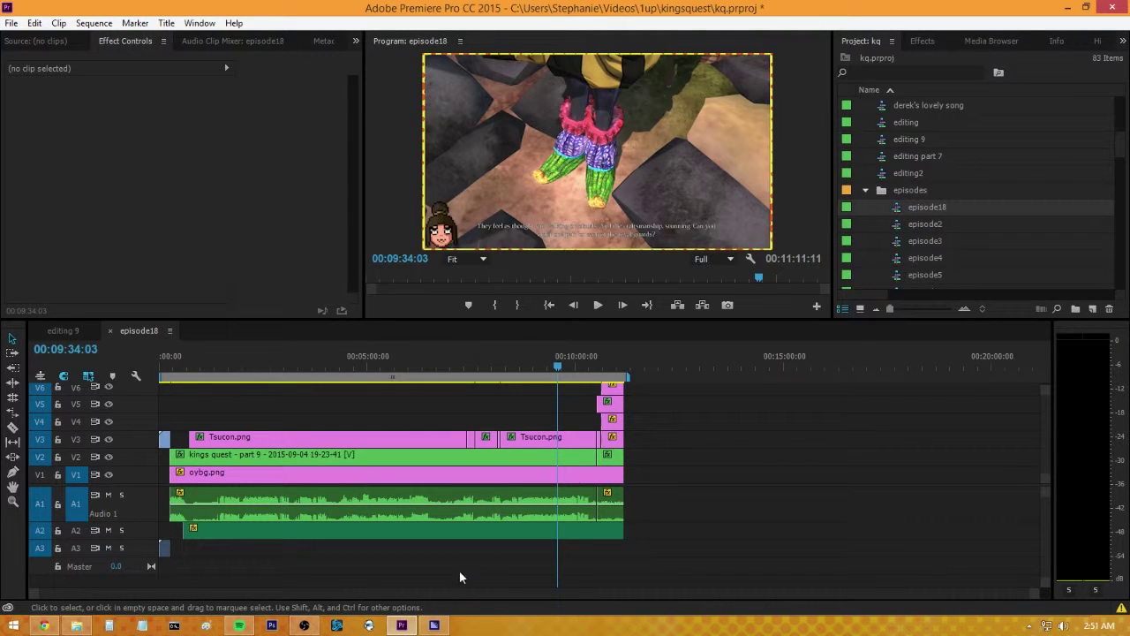
pyautogui.click(434, 625)
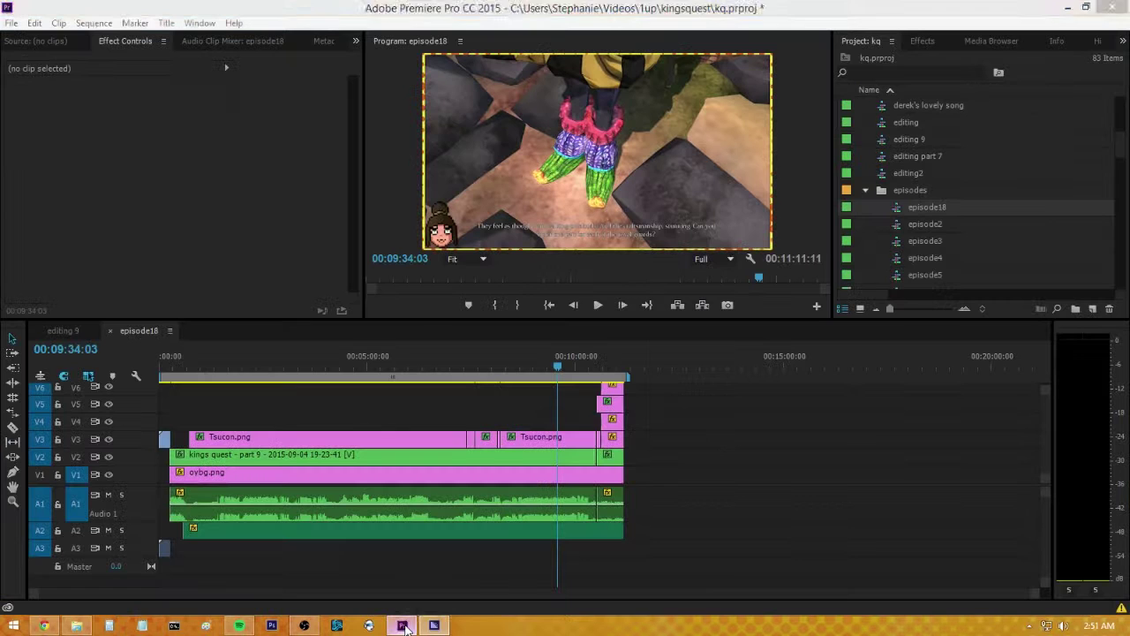
pyautogui.click(401, 625)
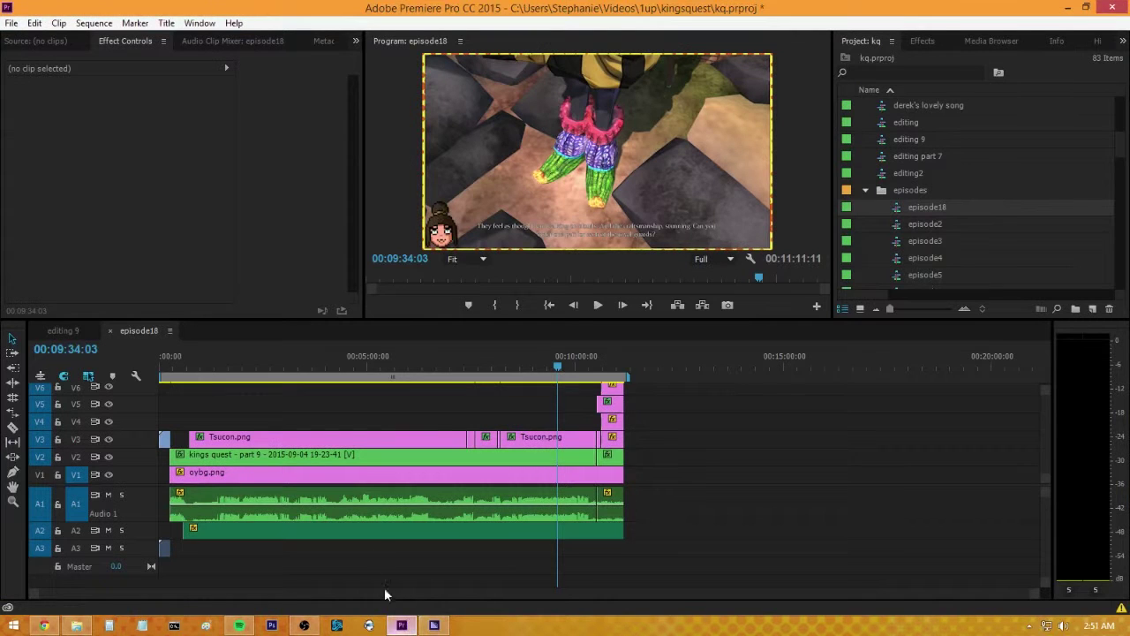
# - Close episode18, move the editing 9 playhead to the start of the remaining footage at about 00:16:45:11, and clear the clip selection
pyautogui.hotkey('ctrl', 'a')
pyautogui.click(110, 330)
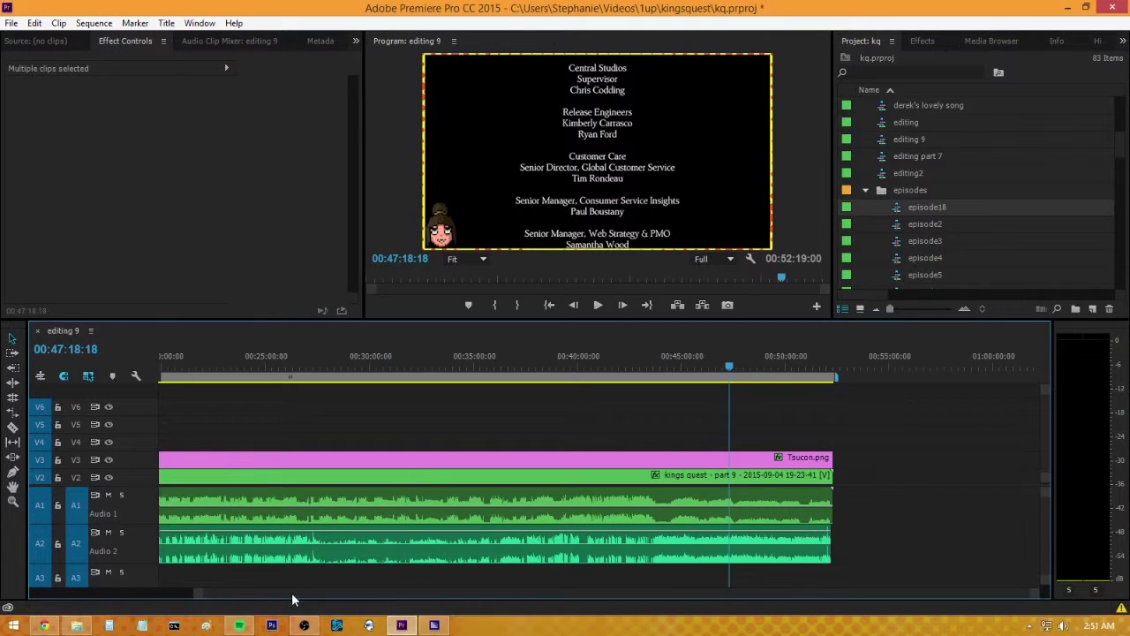
pyautogui.scroll(2, 211, 596)
pyautogui.moveTo(294, 360); pyautogui.dragTo(313, 364)
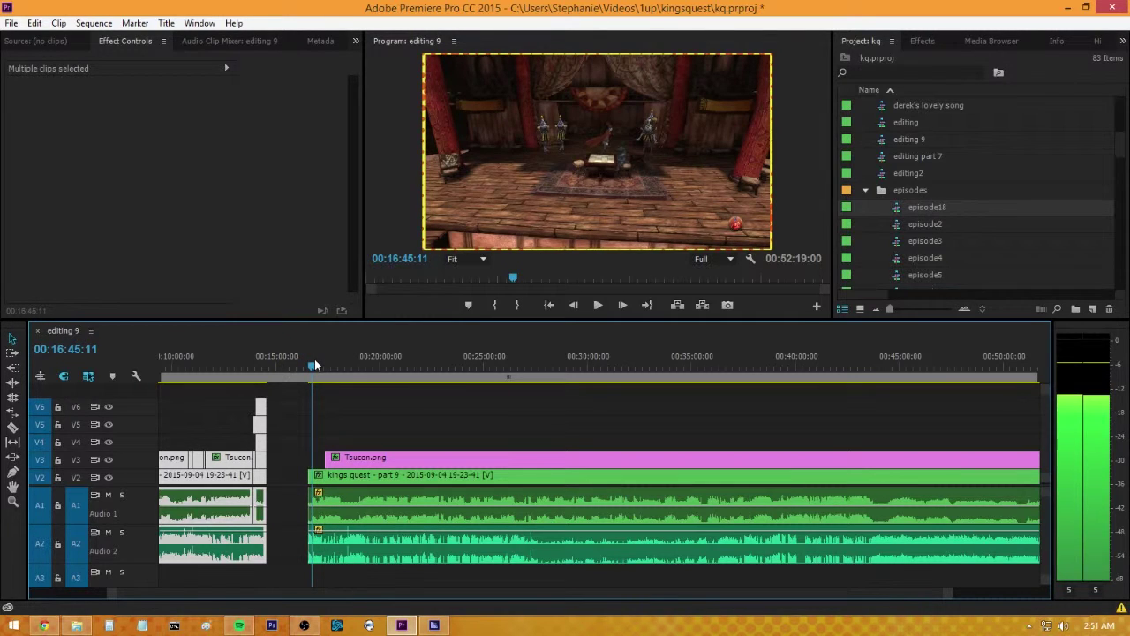
pyautogui.click(449, 423)
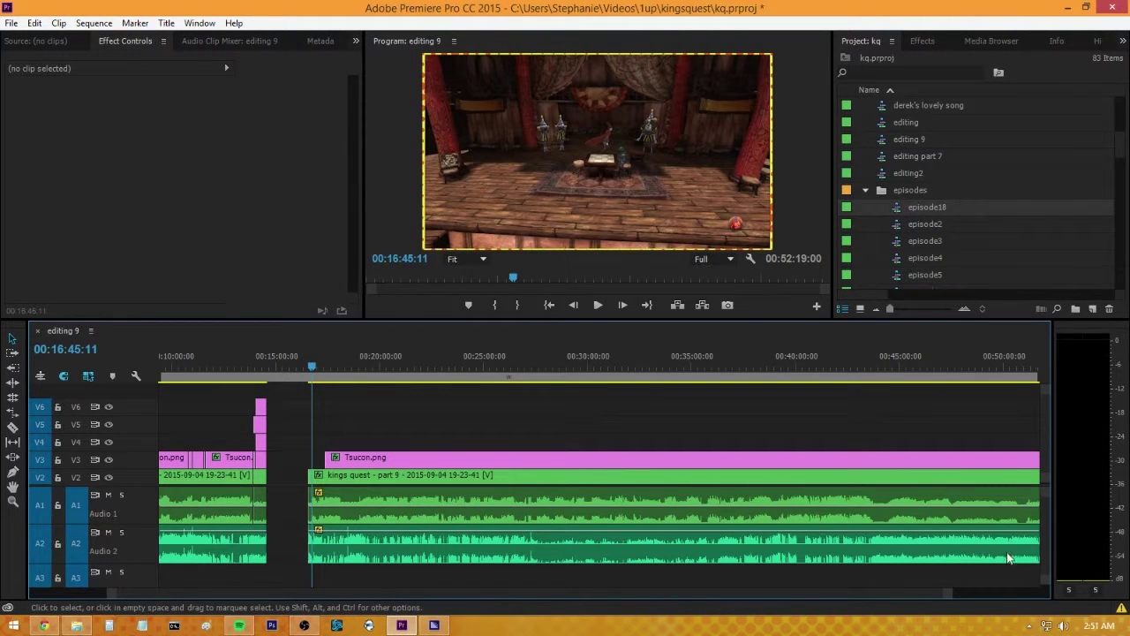
# - Review the whole editing 9 timeline and the project's item list, scrubbing the first segment to about 00:11:45:07
pyautogui.moveTo(950, 594); pyautogui.dragTo(1029, 595)
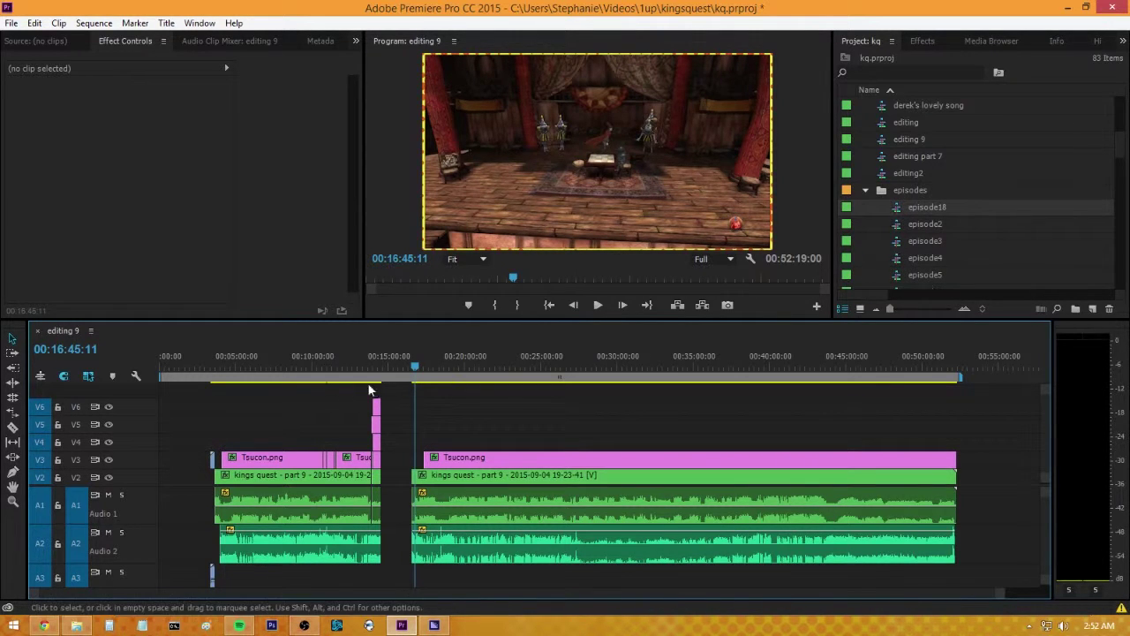
pyautogui.moveTo(299, 366); pyautogui.dragTo(361, 361)
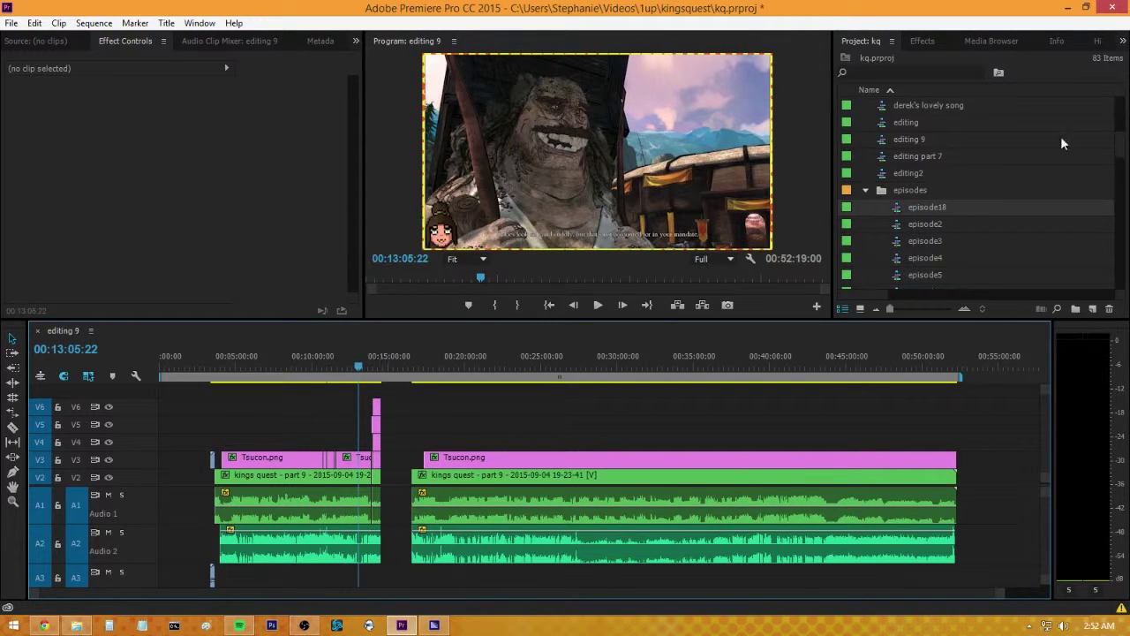
pyautogui.moveTo(1125, 141); pyautogui.dragTo(1118, 284)
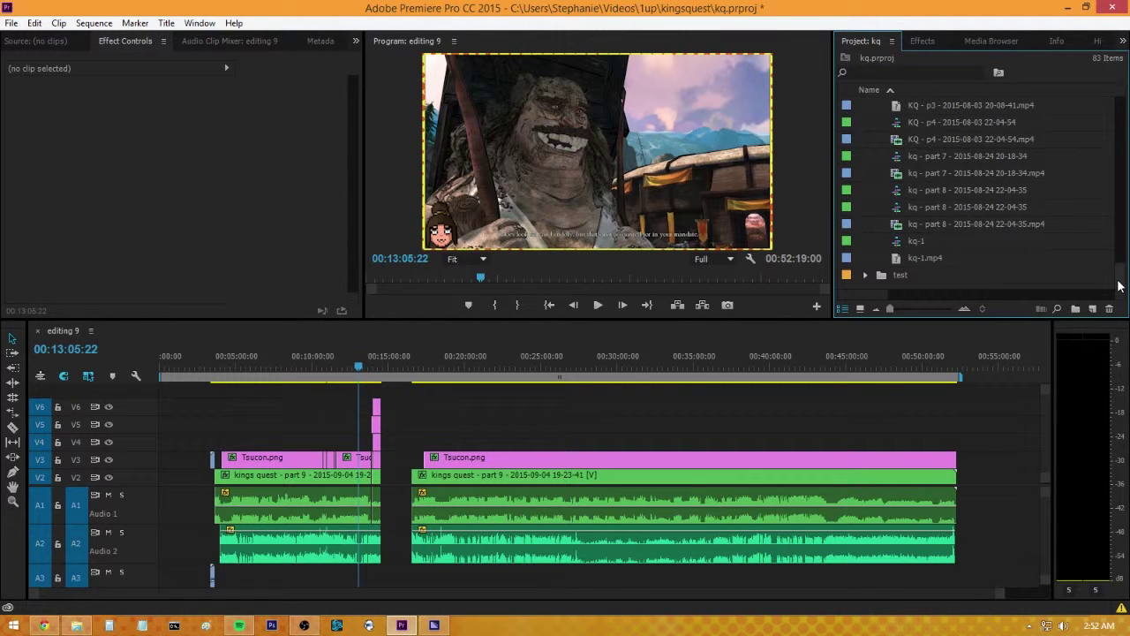
pyautogui.moveTo(1120, 285); pyautogui.dragTo(1120, 110)
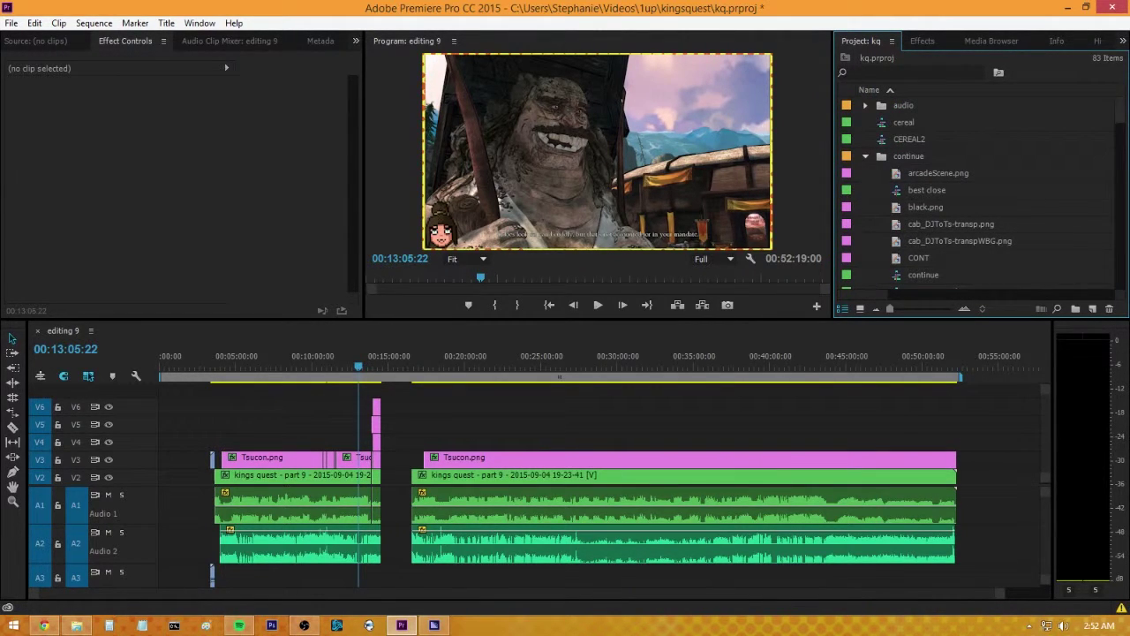
pyautogui.moveTo(359, 364); pyautogui.dragTo(339, 371)
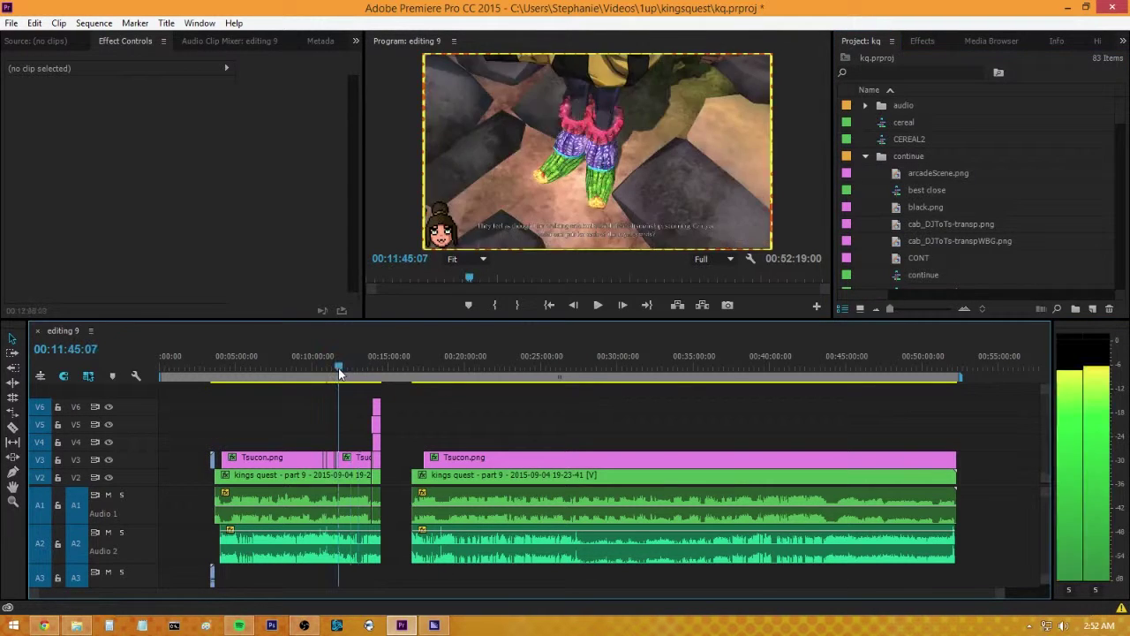